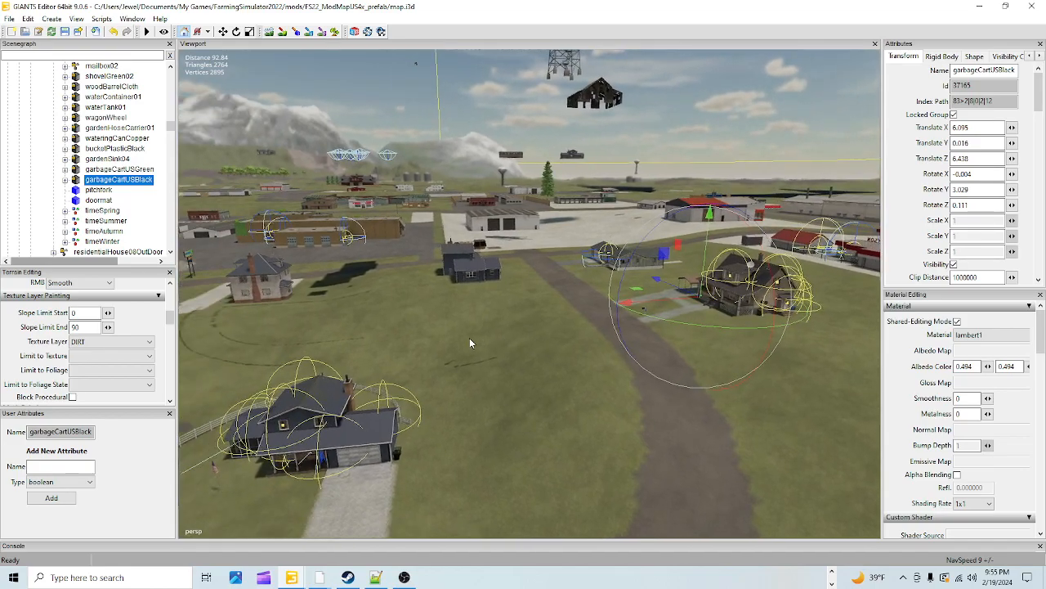
# - Survey the houses, empty grass lots and dirt roads in town, including the area around the lattice tower
pyautogui.keyDown('alt'); pyautogui.moveTo(478, 374); pyautogui.dragTo(430, 392); pyautogui.keyUp('alt')
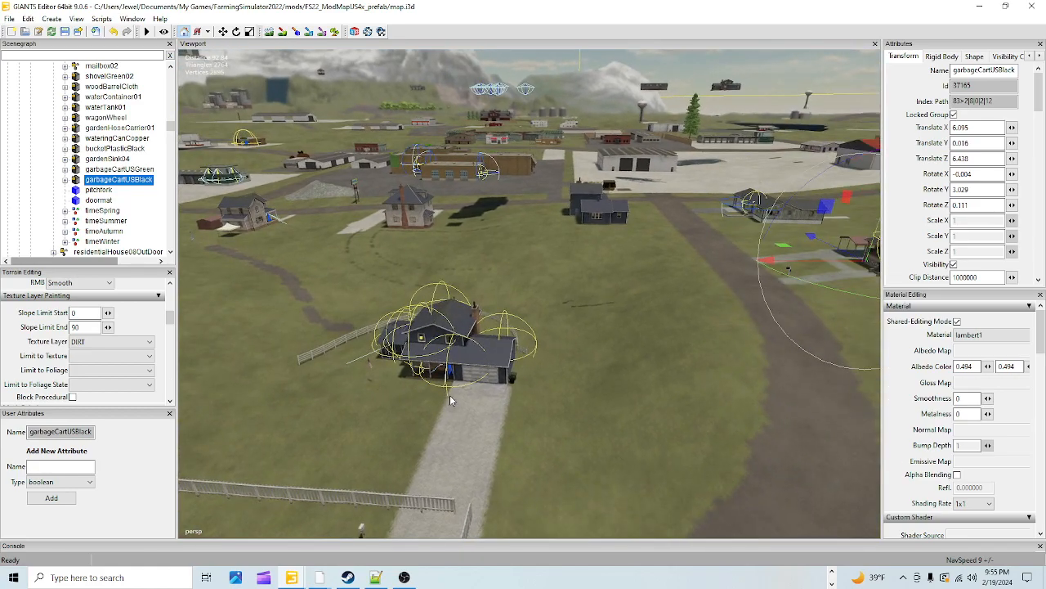
pyautogui.keyDown('alt'); pyautogui.moveTo(427, 407); pyautogui.dragTo(594, 406); pyautogui.keyUp('alt')
pyautogui.keyDown('alt'); pyautogui.moveTo(542, 425); pyautogui.dragTo(645, 219); pyautogui.keyUp('alt')
pyautogui.keyDown('alt'); pyautogui.moveTo(596, 305); pyautogui.dragTo(530, 318); pyautogui.keyUp('alt')
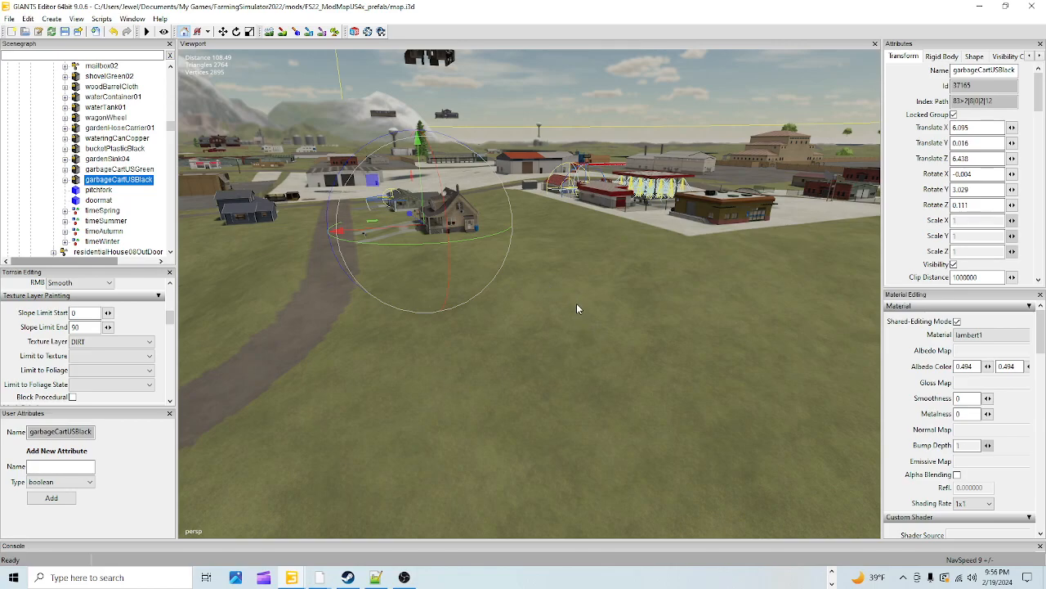
pyautogui.keyDown('alt'); pyautogui.moveTo(579, 405); pyautogui.dragTo(484, 322); pyautogui.keyUp('alt')
pyautogui.keyDown('alt'); pyautogui.moveTo(524, 302); pyautogui.dragTo(874, 89, button='right'); pyautogui.keyUp('alt')
pyautogui.keyDown('alt'); pyautogui.moveTo(767, 223); pyautogui.dragTo(765, 98); pyautogui.keyUp('alt')
pyautogui.keyDown('alt'); pyautogui.moveTo(773, 100); pyautogui.dragTo(966, 108, button='right'); pyautogui.keyUp('alt')
pyautogui.keyDown('alt'); pyautogui.moveTo(813, 196); pyautogui.dragTo(662, 286); pyautogui.keyUp('alt')
pyautogui.keyDown('alt'); pyautogui.moveTo(661, 286); pyautogui.dragTo(609, 361, button='right'); pyautogui.keyUp('alt')
pyautogui.moveTo(608, 361)
pyautogui.keyDown('alt'); pyautogui.mouseDown()
pyautogui.moveTo(727, 364)
pyautogui.moveTo(671, 374)
pyautogui.moveTo(606, 363)
pyautogui.mouseUp(); pyautogui.keyUp('alt')
pyautogui.keyDown('alt'); pyautogui.moveTo(607, 363); pyautogui.dragTo(609, 238, button='right'); pyautogui.keyUp('alt')
pyautogui.keyDown('alt'); pyautogui.moveTo(609, 237); pyautogui.dragTo(517, 302); pyautogui.keyUp('alt')
pyautogui.keyDown('alt'); pyautogui.moveTo(517, 302); pyautogui.dragTo(703, 306, button='right'); pyautogui.keyUp('alt')
pyautogui.keyDown('alt'); pyautogui.moveTo(703, 306); pyautogui.dragTo(876, 357); pyautogui.keyUp('alt')
pyautogui.keyDown('alt'); pyautogui.moveTo(875, 357); pyautogui.dragTo(648, 327, button='right'); pyautogui.keyUp('alt')
pyautogui.keyDown('alt'); pyautogui.moveTo(649, 327); pyautogui.dragTo(553, 333); pyautogui.keyUp('alt')
pyautogui.keyDown('alt'); pyautogui.moveTo(556, 332); pyautogui.dragTo(473, 447, button='right'); pyautogui.keyUp('alt')
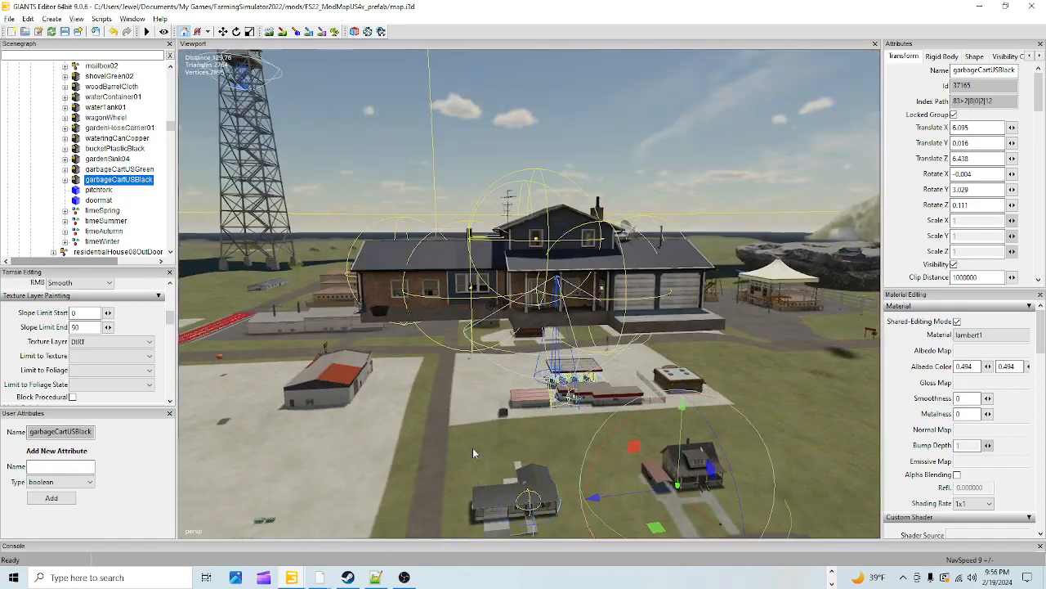
pyautogui.keyDown('alt'); pyautogui.moveTo(669, 340); pyautogui.dragTo(585, 404); pyautogui.keyUp('alt')
pyautogui.keyDown('alt'); pyautogui.moveTo(585, 404); pyautogui.dragTo(565, 393, button='right'); pyautogui.keyUp('alt')
pyautogui.keyDown('alt'); pyautogui.moveTo(636, 327); pyautogui.dragTo(603, 309); pyautogui.keyUp('alt')
pyautogui.keyDown('alt'); pyautogui.moveTo(602, 309); pyautogui.dragTo(919, 148, button='right'); pyautogui.keyUp('alt')
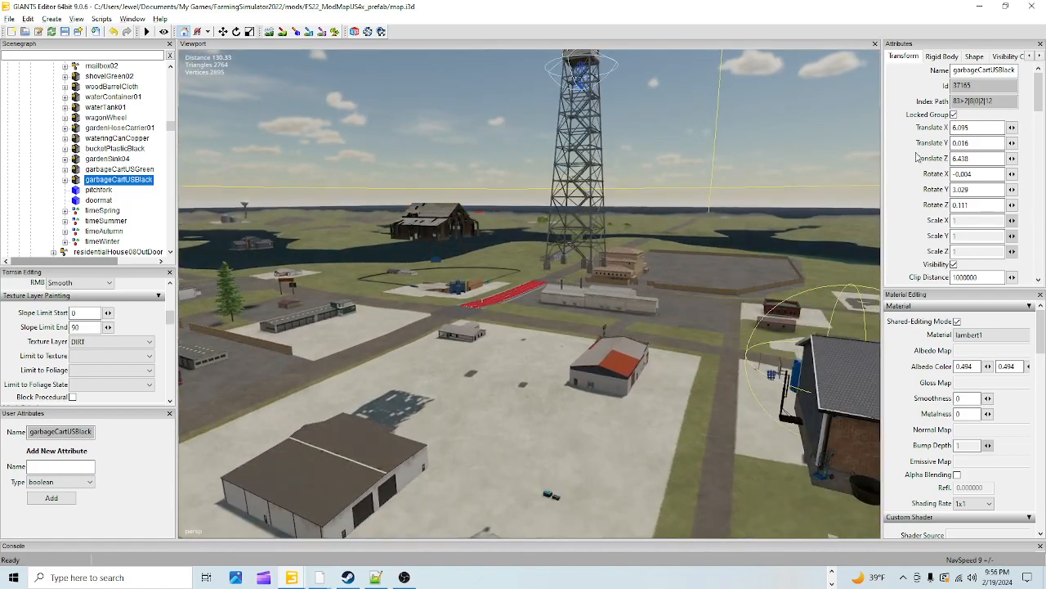
pyautogui.keyDown('alt'); pyautogui.moveTo(694, 318); pyautogui.dragTo(810, 253, button='right'); pyautogui.keyUp('alt')
pyautogui.keyDown('alt'); pyautogui.moveTo(810, 253); pyautogui.dragTo(966, 299); pyautogui.keyUp('alt')
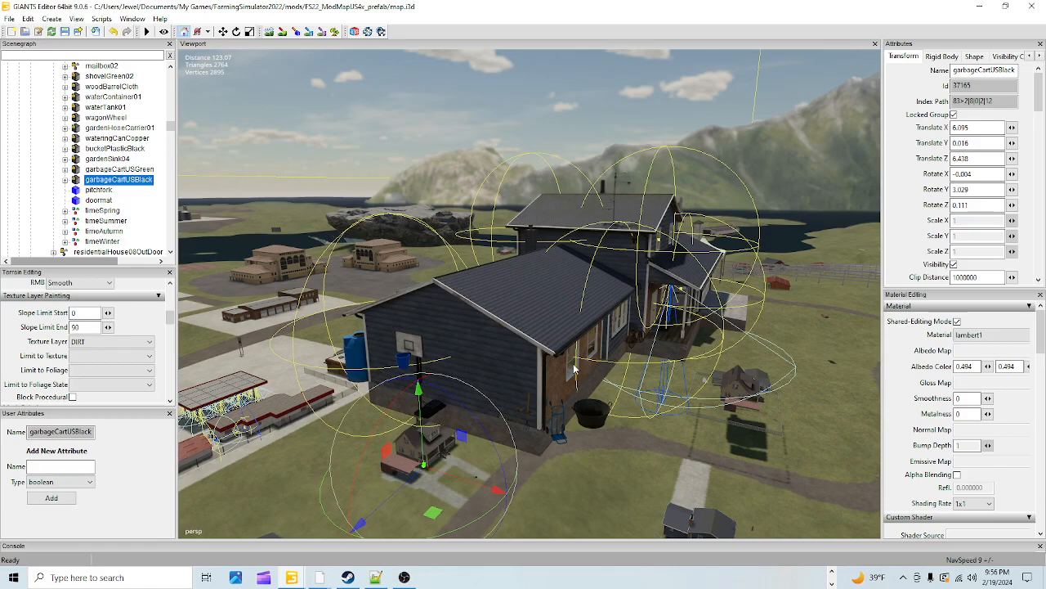
pyautogui.keyDown('alt'); pyautogui.moveTo(524, 381); pyautogui.dragTo(843, 374); pyautogui.keyUp('alt')
# - Examine the farm buildings, grain silos and porch farmhouse in the rural area outside town
pyautogui.scroll(6, 600, 328)
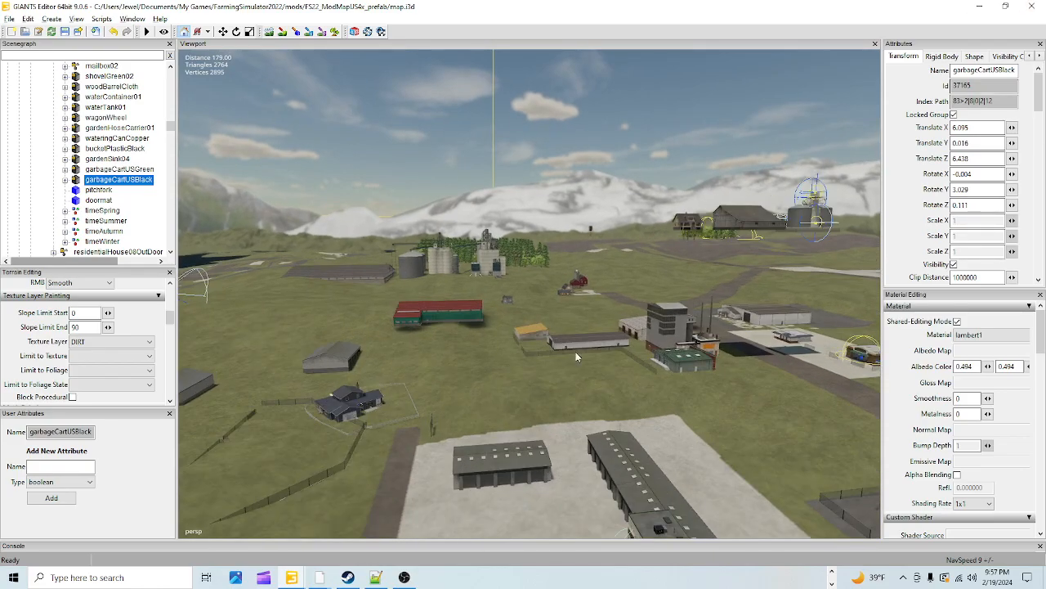
pyautogui.keyDown('alt'); pyautogui.moveTo(468, 342); pyautogui.dragTo(556, 280); pyautogui.keyUp('alt')
pyautogui.scroll(5, 377, 446)
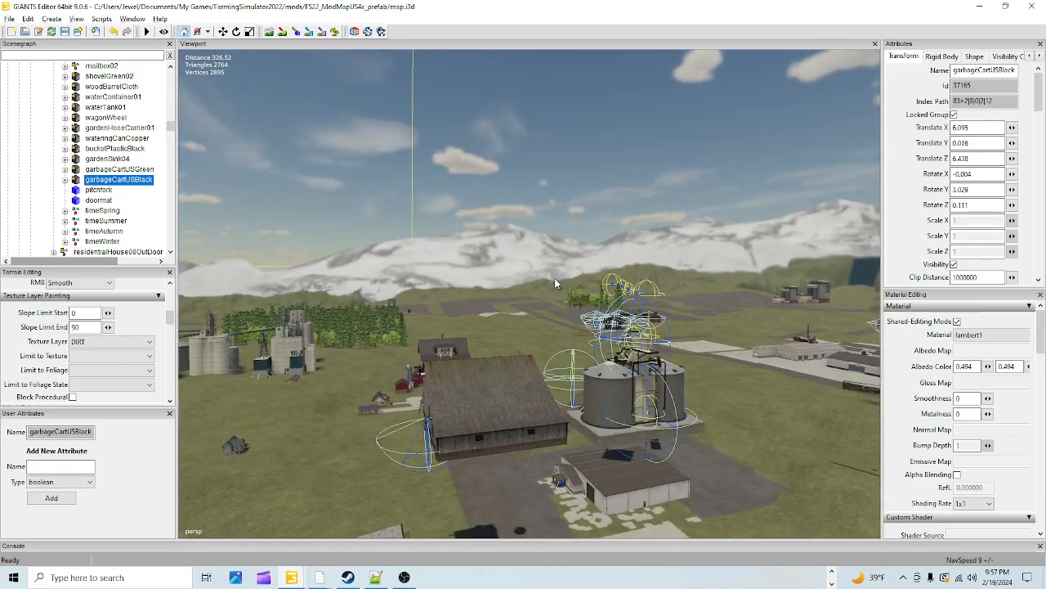
pyautogui.scroll(2, 714, 124)
pyautogui.scroll(5, 390, 412)
pyautogui.keyDown('alt'); pyautogui.moveTo(621, 317); pyautogui.dragTo(392, 401); pyautogui.keyUp('alt')
pyautogui.scroll(-4, 603, 309)
pyautogui.scroll(3, 496, 431)
pyautogui.keyDown('alt'); pyautogui.moveTo(496, 431); pyautogui.dragTo(523, 348); pyautogui.keyUp('alt')
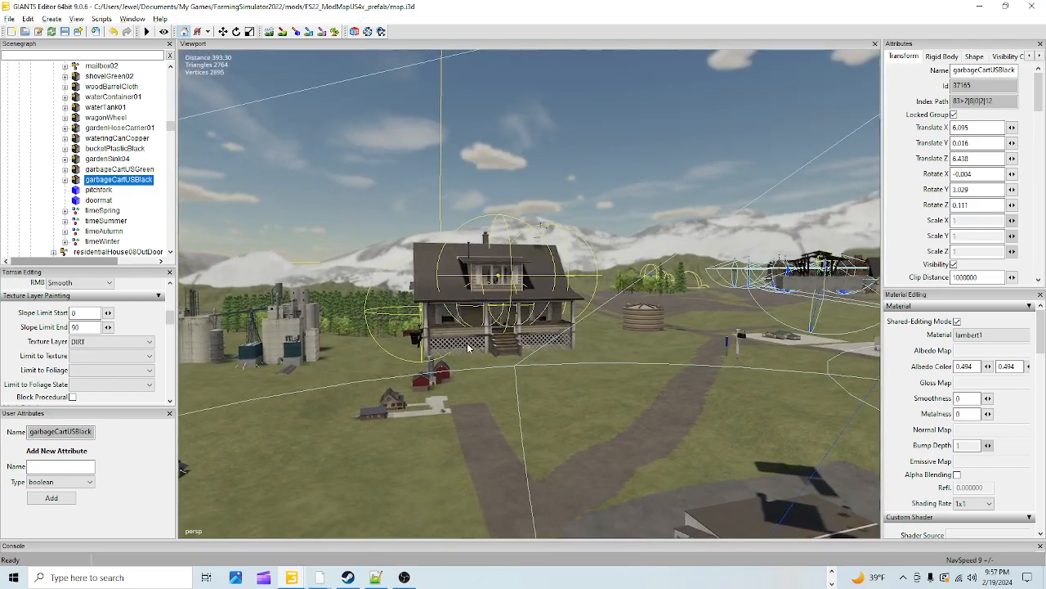
pyautogui.scroll(5, 556, 350)
pyautogui.scroll(-5, 555, 350)
pyautogui.keyDown('alt'); pyautogui.moveTo(518, 397); pyautogui.dragTo(474, 345); pyautogui.keyUp('alt')
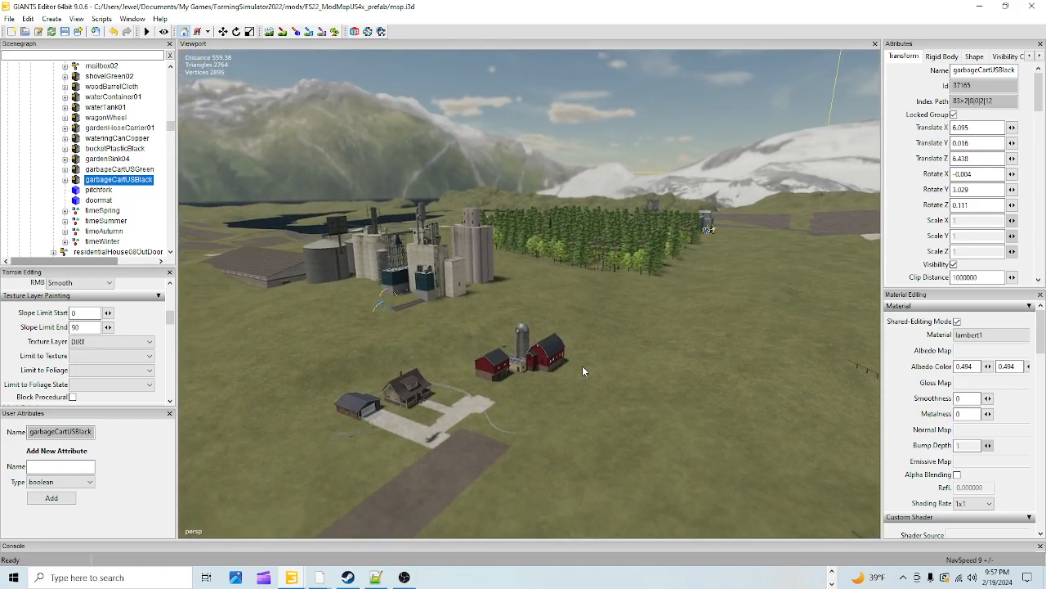
pyautogui.keyDown('alt'); pyautogui.moveTo(586, 370); pyautogui.dragTo(533, 391); pyautogui.keyUp('alt')
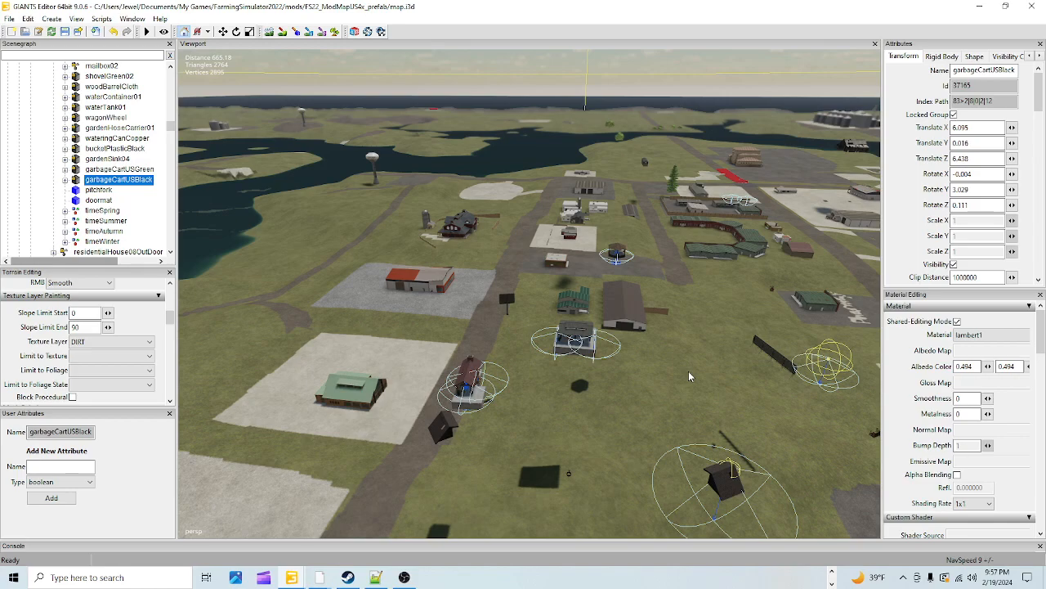
# - Look through the floating buildings and houses around the town's outskirts and outlying fields for a usable residential home
pyautogui.keyDown('alt'); pyautogui.moveTo(688, 376); pyautogui.dragTo(586, 428); pyautogui.keyUp('alt')
pyautogui.keyDown('alt'); pyautogui.moveTo(586, 427); pyautogui.dragTo(818, 119, button='right'); pyautogui.keyUp('alt')
pyautogui.keyDown('alt'); pyautogui.moveTo(623, 291); pyautogui.dragTo(794, 249); pyautogui.keyUp('alt')
pyautogui.keyDown('alt'); pyautogui.moveTo(477, 385); pyautogui.dragTo(772, 127, button='right'); pyautogui.keyUp('alt')
pyautogui.keyDown('alt'); pyautogui.moveTo(541, 335); pyautogui.dragTo(1006, 8, button='right'); pyautogui.keyUp('alt')
pyautogui.moveTo(560, 314)
pyautogui.keyDown('alt'); pyautogui.mouseDown(button='right')
pyautogui.moveTo(629, 247)
pyautogui.moveTo(1032, 8)
pyautogui.mouseUp(button='right'); pyautogui.keyUp('alt')
pyautogui.moveTo(583, 342)
pyautogui.keyDown('alt'); pyautogui.mouseDown(button='right')
pyautogui.moveTo(1004, 62)
pyautogui.moveTo(1029, 24)
pyautogui.moveTo(989, 44)
pyautogui.mouseUp(button='right'); pyautogui.keyUp('alt')
pyautogui.rightClick(654, 187)
pyautogui.click(684, 160)
pyautogui.keyDown('alt'); pyautogui.moveTo(685, 163); pyautogui.dragTo(476, 356); pyautogui.keyUp('alt')
pyautogui.keyDown('alt'); pyautogui.moveTo(476, 356); pyautogui.dragTo(668, 170, button='right'); pyautogui.keyUp('alt')
pyautogui.keyDown('alt'); pyautogui.moveTo(668, 170); pyautogui.dragTo(781, 222); pyautogui.keyUp('alt')
pyautogui.keyDown('alt'); pyautogui.moveTo(780, 218); pyautogui.dragTo(457, 379, button='right'); pyautogui.keyUp('alt')
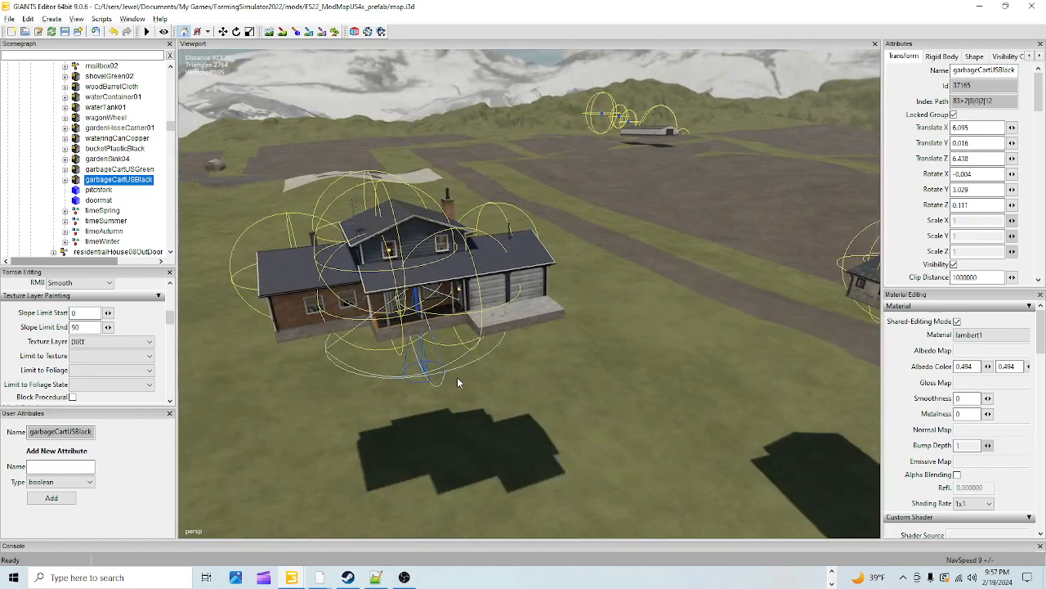
pyautogui.keyDown('alt'); pyautogui.moveTo(439, 392); pyautogui.dragTo(408, 387); pyautogui.keyUp('alt')
pyautogui.keyDown('alt'); pyautogui.moveTo(407, 384); pyautogui.dragTo(442, 374, button='right'); pyautogui.keyUp('alt')
pyautogui.keyDown('alt'); pyautogui.moveTo(442, 373); pyautogui.dragTo(654, 307); pyautogui.keyUp('alt')
pyautogui.keyDown('alt'); pyautogui.moveTo(654, 307); pyautogui.dragTo(990, 126, button='right'); pyautogui.keyUp('alt')
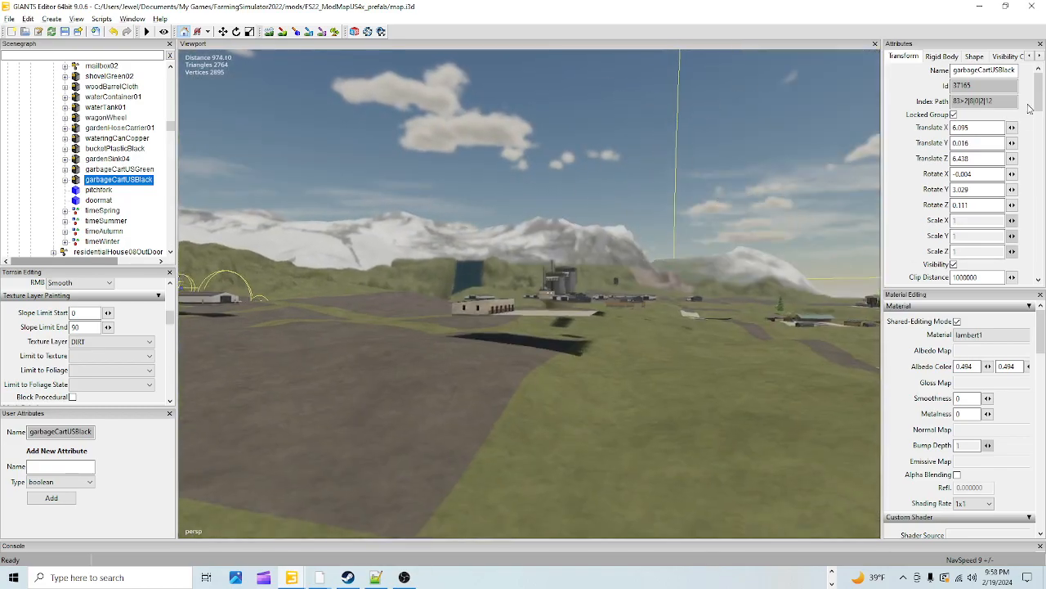
pyautogui.keyDown('alt'); pyautogui.moveTo(626, 308); pyautogui.dragTo(496, 367, button='right'); pyautogui.keyUp('alt')
pyautogui.keyDown('alt'); pyautogui.moveTo(497, 362); pyautogui.dragTo(532, 399); pyautogui.keyUp('alt')
pyautogui.keyDown('alt'); pyautogui.moveTo(532, 399); pyautogui.dragTo(858, 127, button='right'); pyautogui.keyUp('alt')
pyautogui.keyDown('alt'); pyautogui.moveTo(718, 251); pyautogui.dragTo(511, 340); pyautogui.keyUp('alt')
pyautogui.keyDown('alt'); pyautogui.moveTo(510, 341); pyautogui.dragTo(707, 248, button='right'); pyautogui.keyUp('alt')
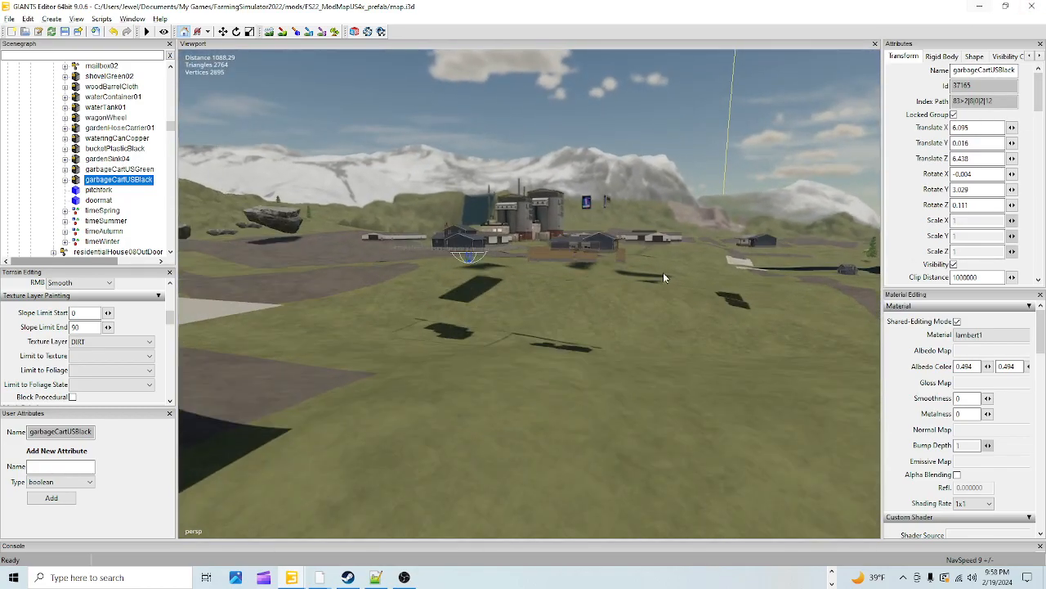
pyautogui.keyDown('alt'); pyautogui.moveTo(477, 362); pyautogui.dragTo(550, 325); pyautogui.keyUp('alt')
pyautogui.keyDown('alt'); pyautogui.moveTo(550, 324); pyautogui.dragTo(597, 264, button='right'); pyautogui.keyUp('alt')
pyautogui.keyDown('alt'); pyautogui.moveTo(598, 264); pyautogui.dragTo(533, 285); pyautogui.keyUp('alt')
pyautogui.keyDown('alt'); pyautogui.moveTo(533, 285); pyautogui.dragTo(817, 133, button='right'); pyautogui.keyUp('alt')
pyautogui.keyDown('alt'); pyautogui.moveTo(817, 134); pyautogui.dragTo(591, 210); pyautogui.keyUp('alt')
pyautogui.keyDown('alt'); pyautogui.moveTo(619, 209); pyautogui.dragTo(711, 131, button='right'); pyautogui.keyUp('alt')
pyautogui.keyDown('alt'); pyautogui.moveTo(711, 130); pyautogui.dragTo(531, 166); pyautogui.keyUp('alt')
pyautogui.keyDown('alt'); pyautogui.moveTo(531, 168); pyautogui.dragTo(542, 253, button='right'); pyautogui.keyUp('alt')
pyautogui.keyDown('alt'); pyautogui.moveTo(541, 253); pyautogui.dragTo(697, 250); pyautogui.keyUp('alt')
pyautogui.keyDown('alt'); pyautogui.moveTo(697, 251); pyautogui.dragTo(683, 140, button='right'); pyautogui.keyUp('alt')
pyautogui.keyDown('alt'); pyautogui.moveTo(682, 141); pyautogui.dragTo(634, 127); pyautogui.keyUp('alt')
pyautogui.keyDown('alt'); pyautogui.moveTo(633, 126); pyautogui.dragTo(645, 223, button='right'); pyautogui.keyUp('alt')
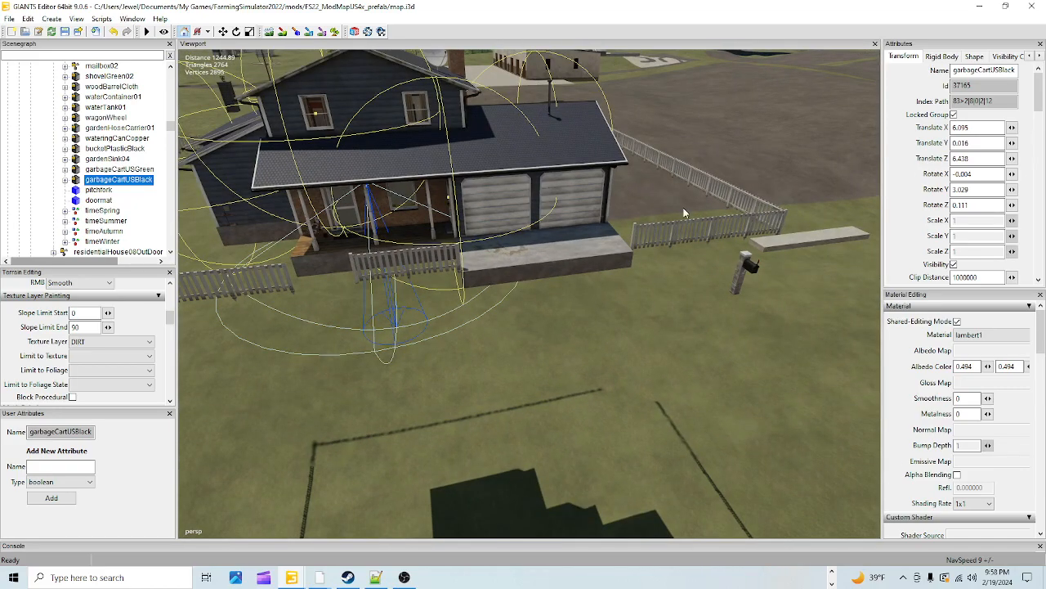
# - Inspect the fenced dark blue two-story house and the neighbouring garage house behind the brick wall
pyautogui.keyDown('alt'); pyautogui.moveTo(692, 227); pyautogui.dragTo(719, 136); pyautogui.keyUp('alt')
pyautogui.keyDown('alt'); pyautogui.moveTo(719, 135); pyautogui.dragTo(411, 275, button='right'); pyautogui.keyUp('alt')
pyautogui.keyDown('alt'); pyautogui.moveTo(410, 270); pyautogui.dragTo(752, 207); pyautogui.keyUp('alt')
pyautogui.keyDown('alt'); pyautogui.moveTo(689, 236); pyautogui.dragTo(496, 360); pyautogui.keyUp('alt')
pyautogui.scroll(-2, 562, 284)
pyautogui.keyDown('alt'); pyautogui.moveTo(564, 283); pyautogui.dragTo(479, 357); pyautogui.keyUp('alt')
pyautogui.scroll(3, 662, 197)
pyautogui.scroll(-3, 603, 287)
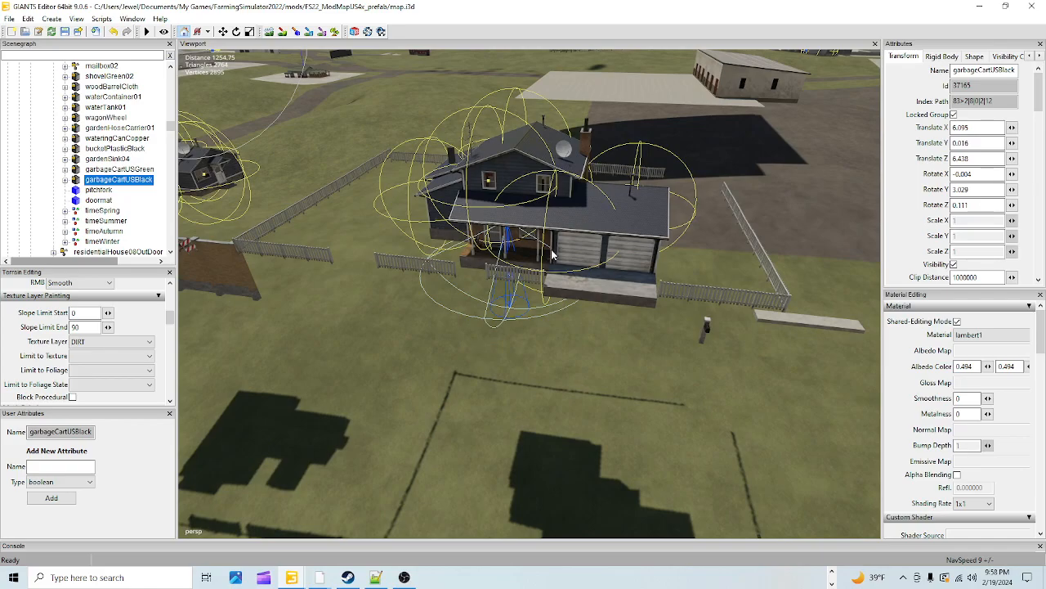
pyautogui.keyDown('alt'); pyautogui.moveTo(531, 308); pyautogui.dragTo(536, 308); pyautogui.keyUp('alt')
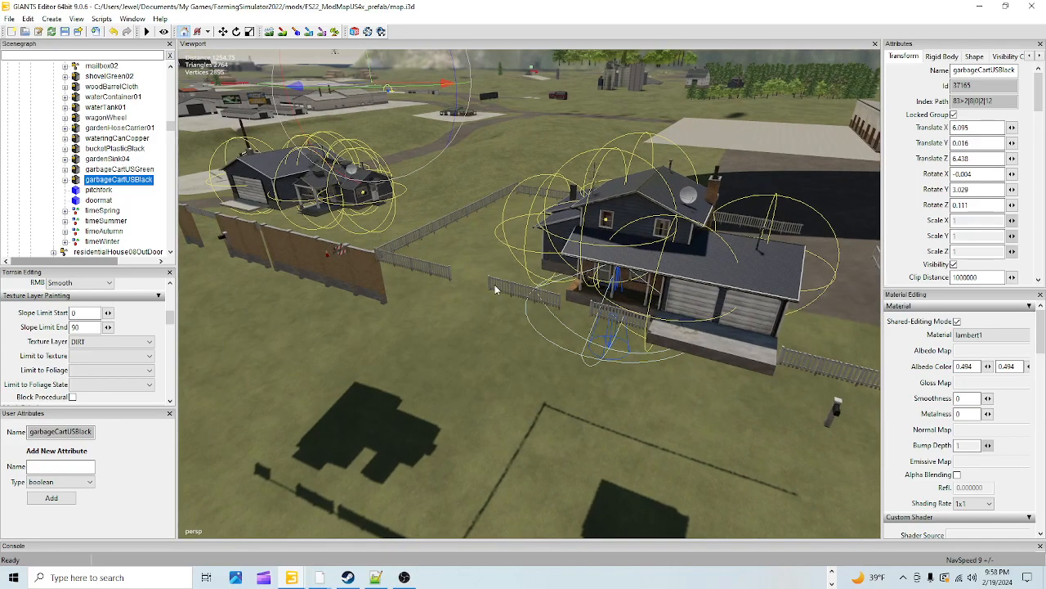
pyautogui.keyDown('alt'); pyautogui.moveTo(435, 261); pyautogui.dragTo(689, 263); pyautogui.keyUp('alt')
pyautogui.scroll(2, 453, 296)
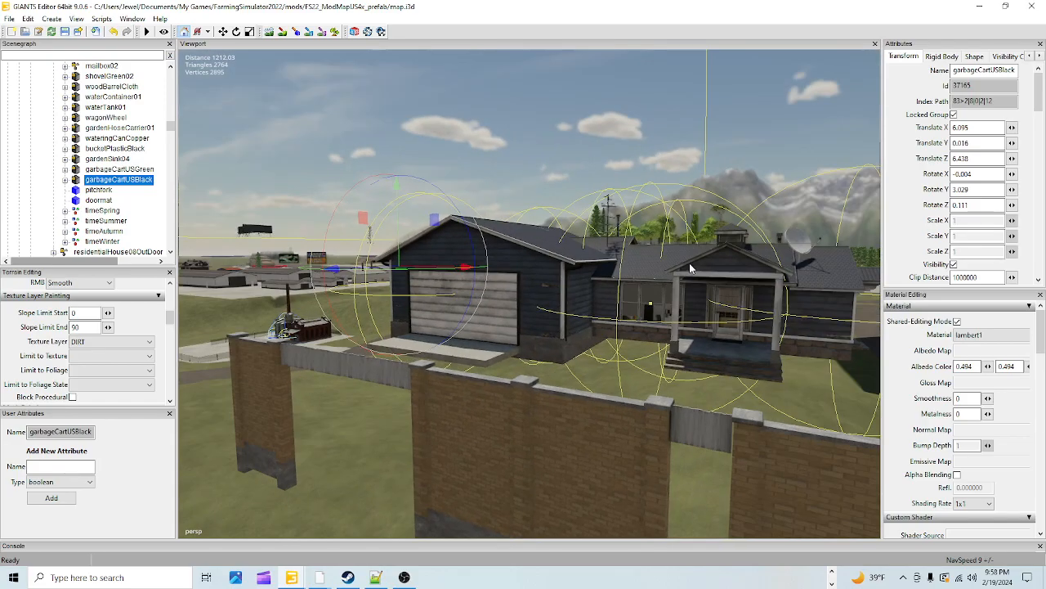
pyautogui.scroll(3, 690, 262)
pyautogui.scroll(-5, 656, 297)
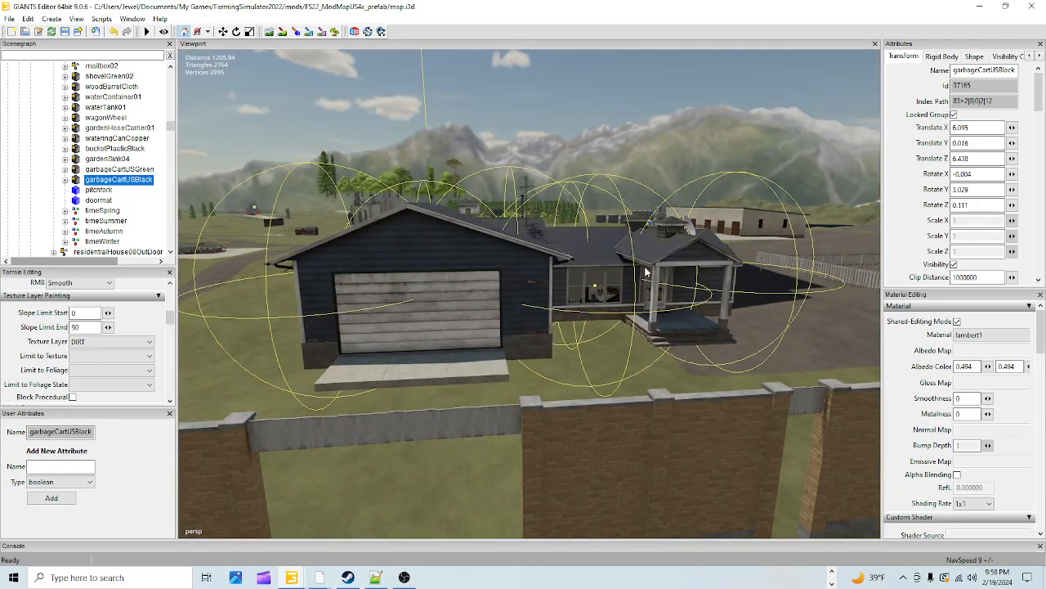
# - Move the residentialHome35_SPOT group, with its house, mailbox and fences, onto the empty grass lot beside the porch house near the gas station
pyautogui.keyDown('alt'); pyautogui.moveTo(601, 327); pyautogui.dragTo(682, 201); pyautogui.keyUp('alt')
pyautogui.scroll(-5, 682, 201)
pyautogui.click(424, 335)
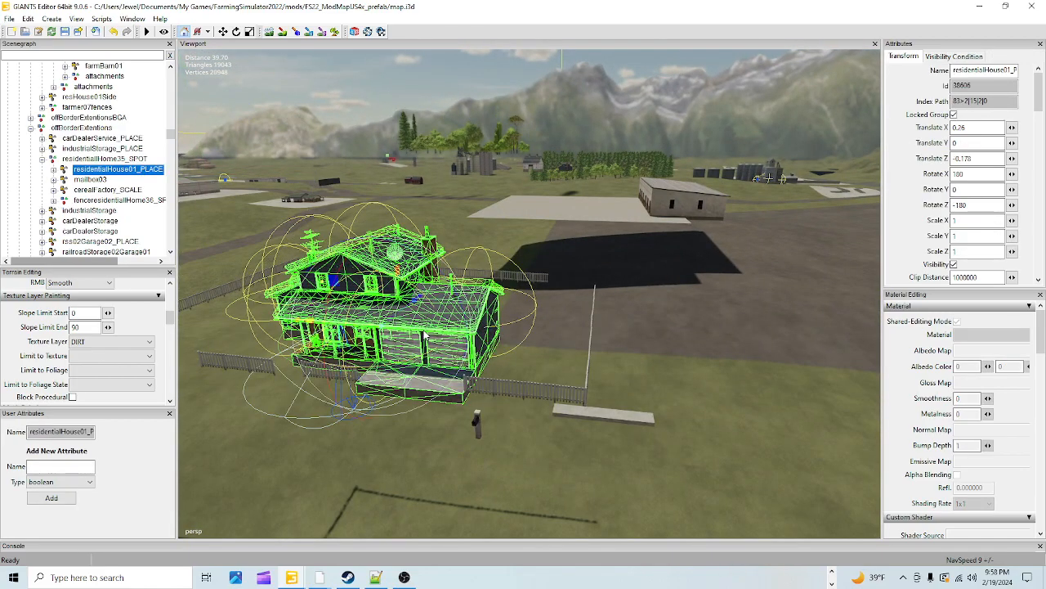
pyautogui.doubleClick(105, 159)
pyautogui.scroll(-3, 598, 279)
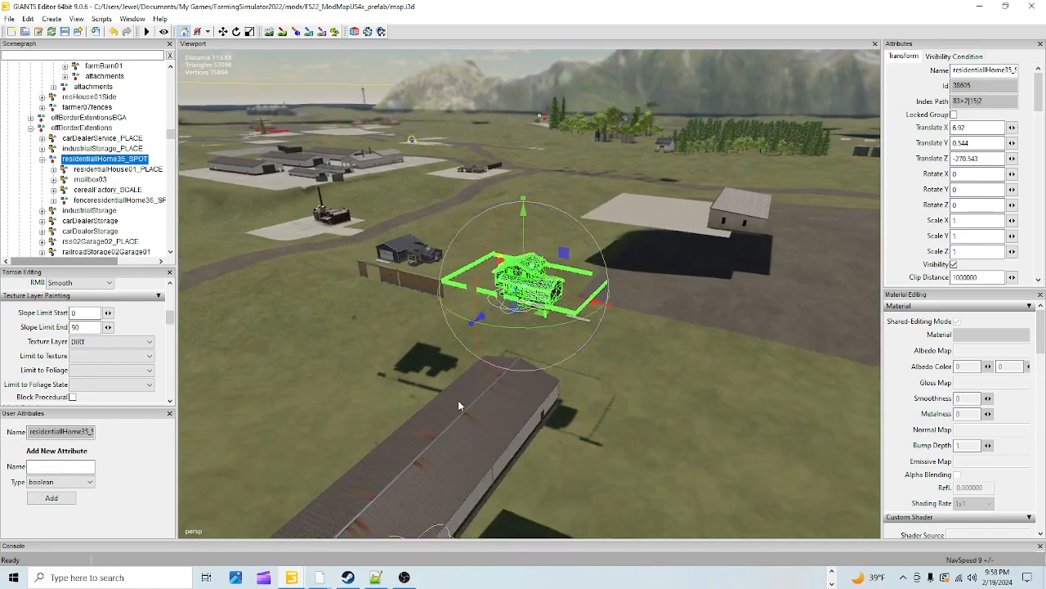
pyautogui.moveTo(544, 418); pyautogui.dragTo(500, 363, button='right')
pyautogui.keyDown('alt'); pyautogui.moveTo(414, 415); pyautogui.dragTo(699, 303, button='right'); pyautogui.keyUp('alt')
pyautogui.moveTo(425, 469)
pyautogui.keyDown('alt'); pyautogui.mouseDown(button='right')
pyautogui.moveTo(513, 374)
pyautogui.moveTo(1032, 7)
pyautogui.mouseUp(button='right'); pyautogui.keyUp('alt')
pyautogui.moveTo(567, 462)
pyautogui.keyDown('alt'); pyautogui.mouseDown(button='right')
pyautogui.moveTo(624, 386)
pyautogui.moveTo(1032, 7)
pyautogui.mouseUp(button='right'); pyautogui.keyUp('alt')
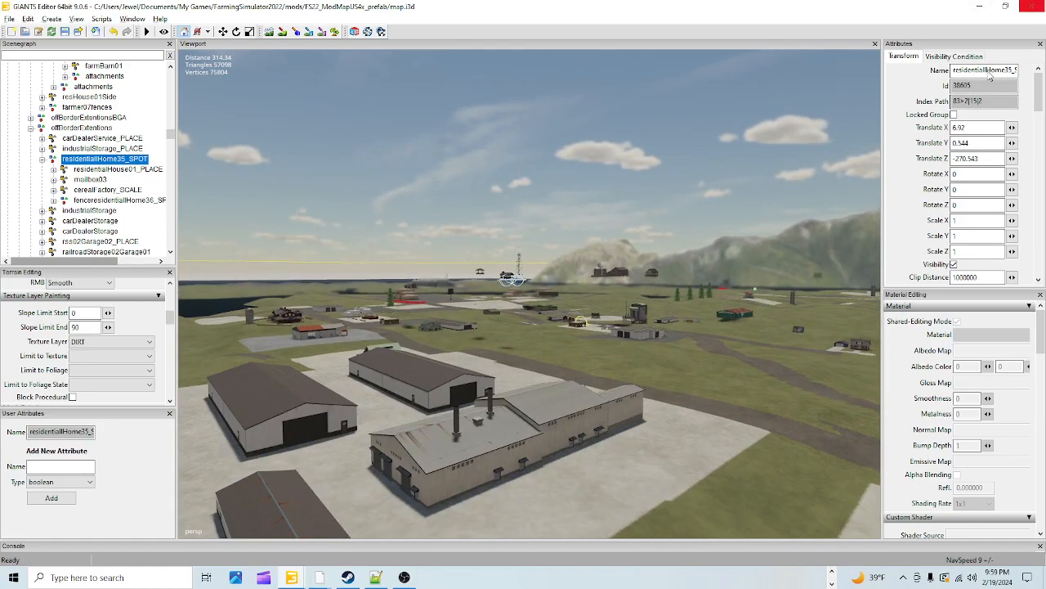
pyautogui.moveTo(409, 470)
pyautogui.keyDown('alt'); pyautogui.mouseDown(button='right')
pyautogui.moveTo(911, 77)
pyautogui.moveTo(1032, 7)
pyautogui.mouseUp(button='right'); pyautogui.keyUp('alt')
pyautogui.keyDown('alt'); pyautogui.moveTo(474, 470); pyautogui.dragTo(1032, 6, button='right'); pyautogui.keyUp('alt')
pyautogui.moveTo(523, 384)
pyautogui.keyDown('alt'); pyautogui.mouseDown(button='right')
pyautogui.moveTo(637, 268)
pyautogui.moveTo(1032, 6)
pyautogui.mouseUp(button='right'); pyautogui.keyUp('alt')
pyautogui.keyDown('alt'); pyautogui.moveTo(409, 417); pyautogui.dragTo(1032, 7, button='right'); pyautogui.keyUp('alt')
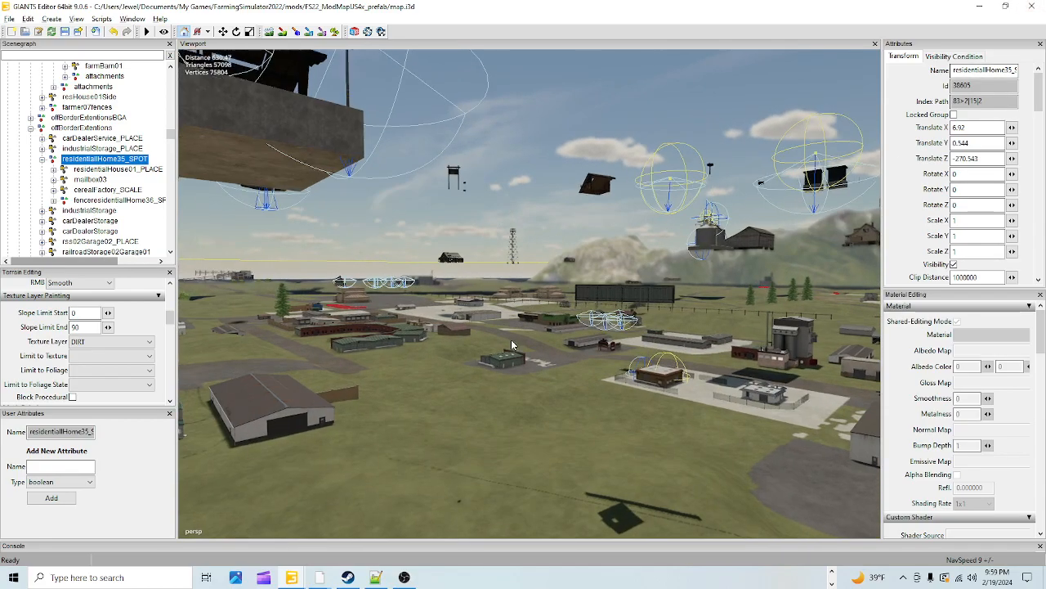
pyautogui.keyDown('alt'); pyautogui.moveTo(476, 366); pyautogui.dragTo(1032, 6, button='right'); pyautogui.keyUp('alt')
pyautogui.keyDown('alt'); pyautogui.moveTo(376, 409); pyautogui.dragTo(461, 327, button='right'); pyautogui.keyUp('alt')
pyautogui.moveTo(385, 375)
pyautogui.keyDown('alt'); pyautogui.mouseDown(button='right')
pyautogui.moveTo(613, 268)
pyautogui.moveTo(763, 167)
pyautogui.moveTo(538, 260)
pyautogui.mouseUp(button='right'); pyautogui.keyUp('alt')
pyautogui.keyDown('alt'); pyautogui.moveTo(392, 385); pyautogui.dragTo(469, 374); pyautogui.keyUp('alt')
pyautogui.keyDown('alt'); pyautogui.moveTo(469, 374); pyautogui.dragTo(560, 377, button='right'); pyautogui.keyUp('alt')
pyautogui.keyDown('alt'); pyautogui.moveTo(439, 448); pyautogui.dragTo(805, 164, button='right'); pyautogui.keyUp('alt')
pyautogui.moveTo(457, 429)
pyautogui.keyDown('alt'); pyautogui.mouseDown(button='right')
pyautogui.moveTo(842, 122)
pyautogui.moveTo(809, 168)
pyautogui.mouseUp(button='right'); pyautogui.keyUp('alt')
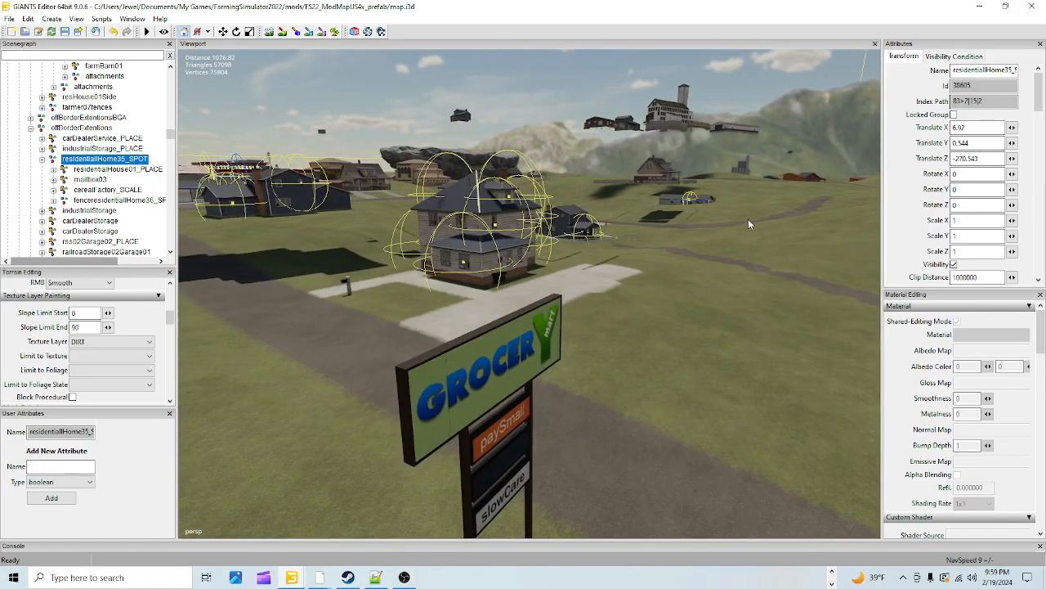
pyautogui.keyDown('alt'); pyautogui.moveTo(750, 220); pyautogui.dragTo(755, 145); pyautogui.keyUp('alt')
pyautogui.keyDown('alt'); pyautogui.moveTo(520, 280); pyautogui.dragTo(851, 81, button='right'); pyautogui.keyUp('alt')
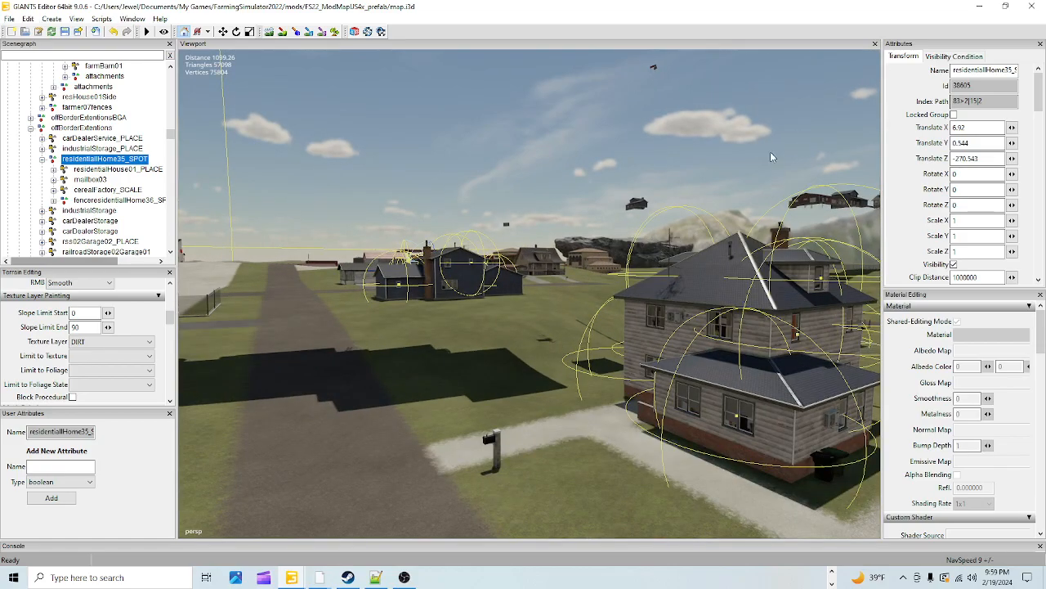
pyautogui.keyDown('alt'); pyautogui.moveTo(785, 142); pyautogui.dragTo(607, 247); pyautogui.keyUp('alt')
pyautogui.keyDown('alt'); pyautogui.moveTo(508, 268); pyautogui.dragTo(636, 209, button='right'); pyautogui.keyUp('alt')
pyautogui.keyDown('alt'); pyautogui.moveTo(636, 209); pyautogui.dragTo(736, 135); pyautogui.keyUp('alt')
pyautogui.keyDown('alt'); pyautogui.moveTo(515, 315); pyautogui.dragTo(761, 150, button='right'); pyautogui.keyUp('alt')
pyautogui.keyDown('alt'); pyautogui.moveTo(761, 150); pyautogui.dragTo(607, 219); pyautogui.keyUp('alt')
pyautogui.keyDown('alt'); pyautogui.moveTo(834, 86); pyautogui.dragTo(565, 210, button='right'); pyautogui.keyUp('alt')
pyautogui.keyDown('alt'); pyautogui.moveTo(528, 230); pyautogui.dragTo(589, 281); pyautogui.keyUp('alt')
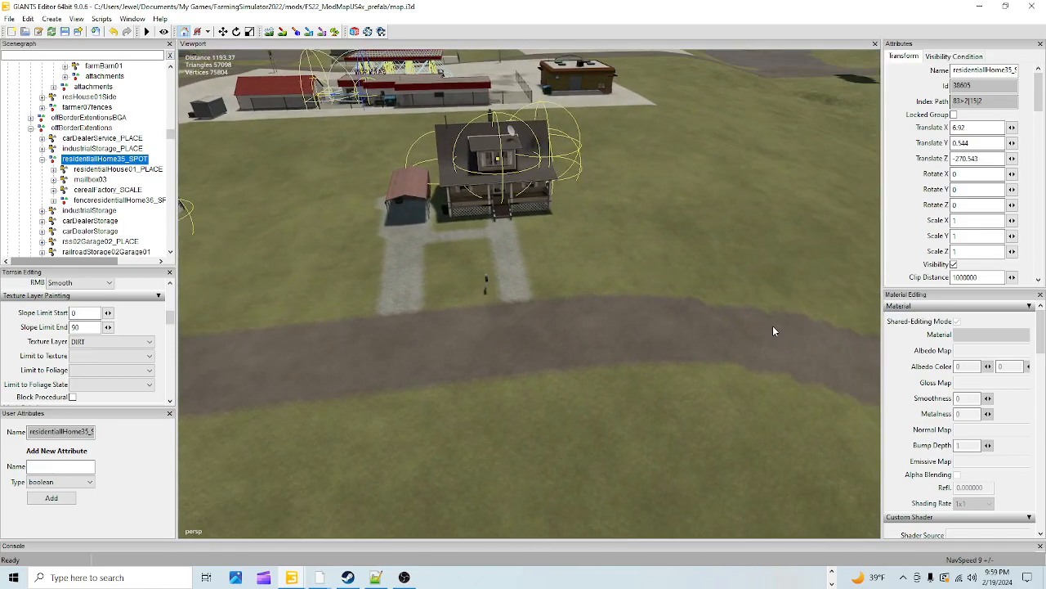
pyautogui.keyDown('alt'); pyautogui.moveTo(508, 387); pyautogui.dragTo(617, 289, button='right'); pyautogui.keyUp('alt')
pyautogui.keyDown('alt'); pyautogui.moveTo(617, 288); pyautogui.dragTo(724, 209); pyautogui.keyUp('alt')
pyautogui.keyDown('alt'); pyautogui.moveTo(532, 326); pyautogui.dragTo(712, 203, button='right'); pyautogui.keyUp('alt')
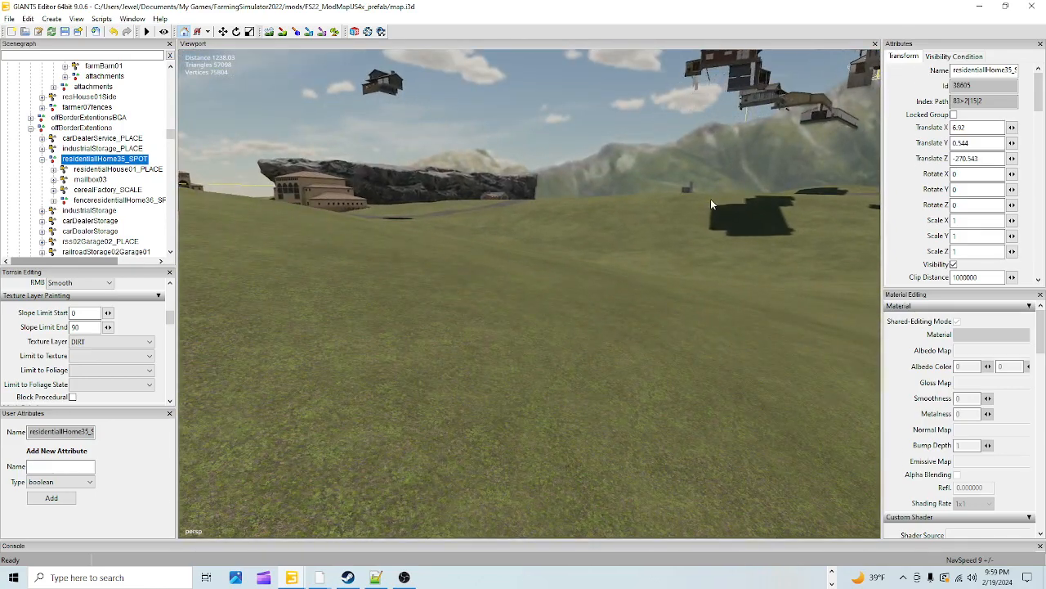
pyautogui.keyDown('alt'); pyautogui.moveTo(712, 203); pyautogui.dragTo(454, 236); pyautogui.keyUp('alt')
pyautogui.keyDown('alt'); pyautogui.moveTo(455, 235); pyautogui.dragTo(356, 364, button='right'); pyautogui.keyUp('alt')
pyautogui.keyDown('alt'); pyautogui.moveTo(458, 327); pyautogui.dragTo(537, 309); pyautogui.keyUp('alt')
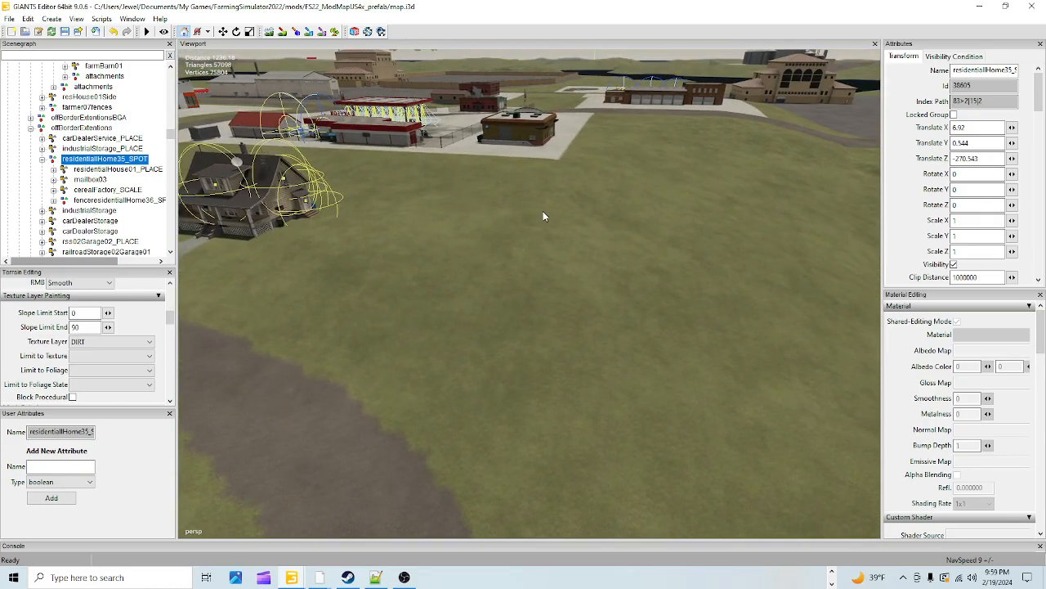
pyautogui.hotkey('ctrl', 'b')
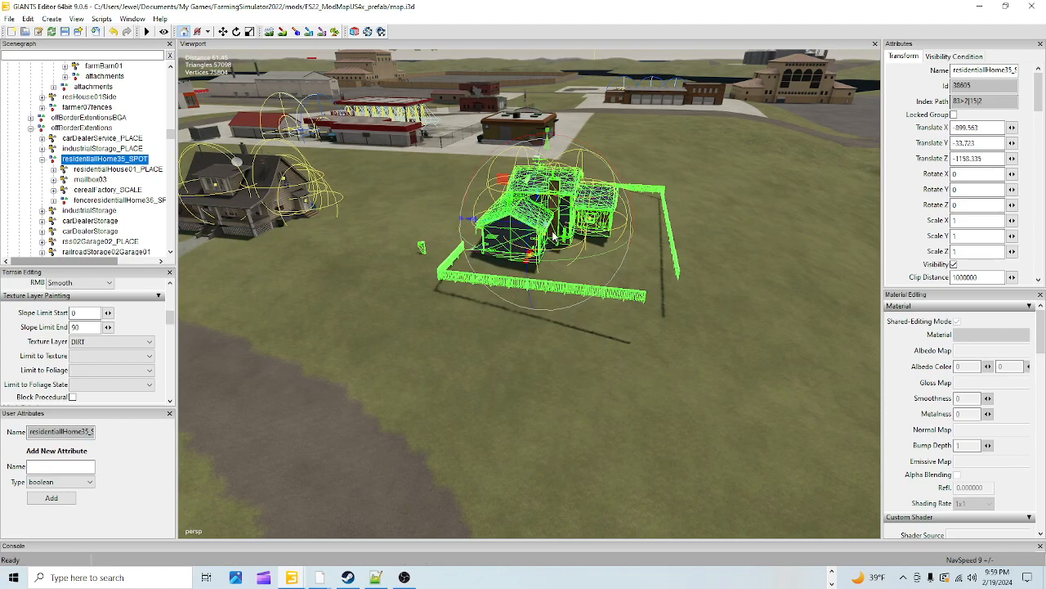
# - Examine from several sides how the placed house and its fences sit on the sloping grass lot
pyautogui.scroll(3, 546, 238)
pyautogui.keyDown('alt'); pyautogui.moveTo(615, 211); pyautogui.dragTo(561, 246); pyautogui.keyUp('alt')
pyautogui.scroll(2, 561, 246)
pyautogui.scroll(1, 560, 245)
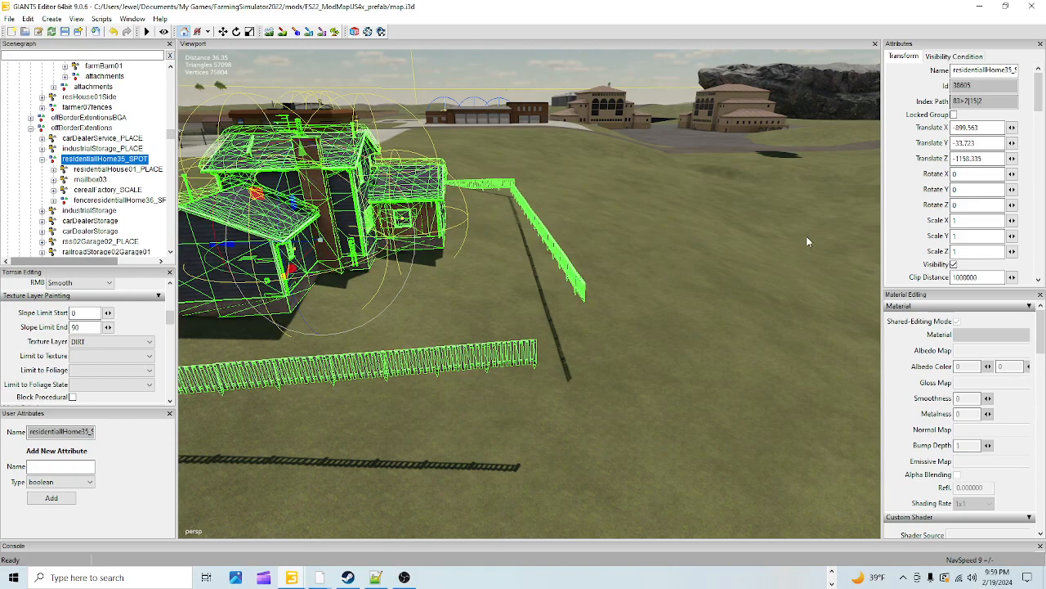
pyautogui.keyDown('alt'); pyautogui.moveTo(781, 316); pyautogui.dragTo(654, 309); pyautogui.keyUp('alt')
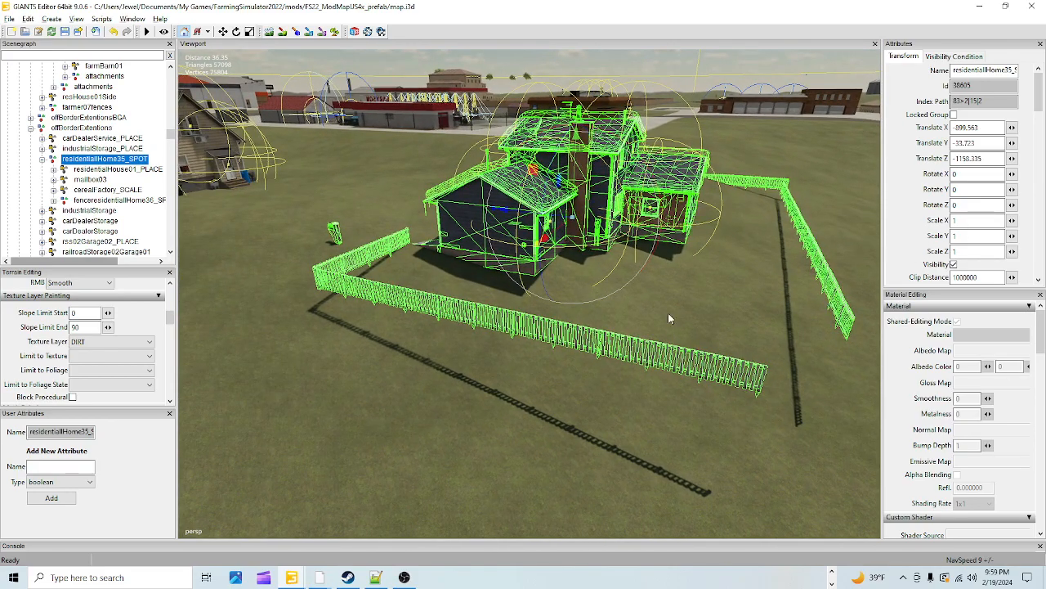
pyautogui.scroll(-5, 568, 441)
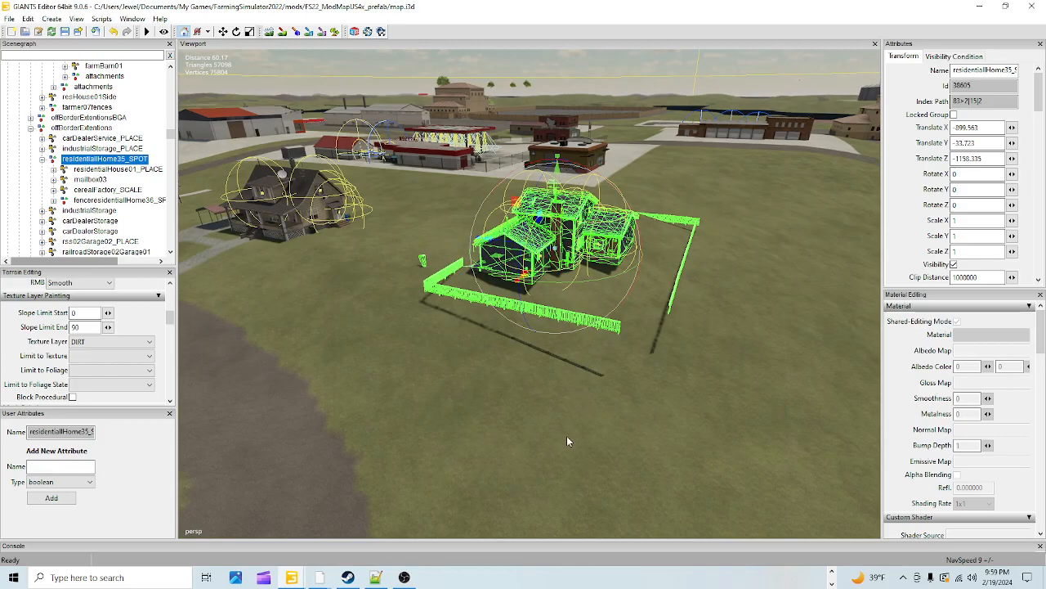
pyautogui.keyDown('alt'); pyautogui.moveTo(568, 442); pyautogui.dragTo(497, 479); pyautogui.keyUp('alt')
pyautogui.scroll(10, 726, 285)
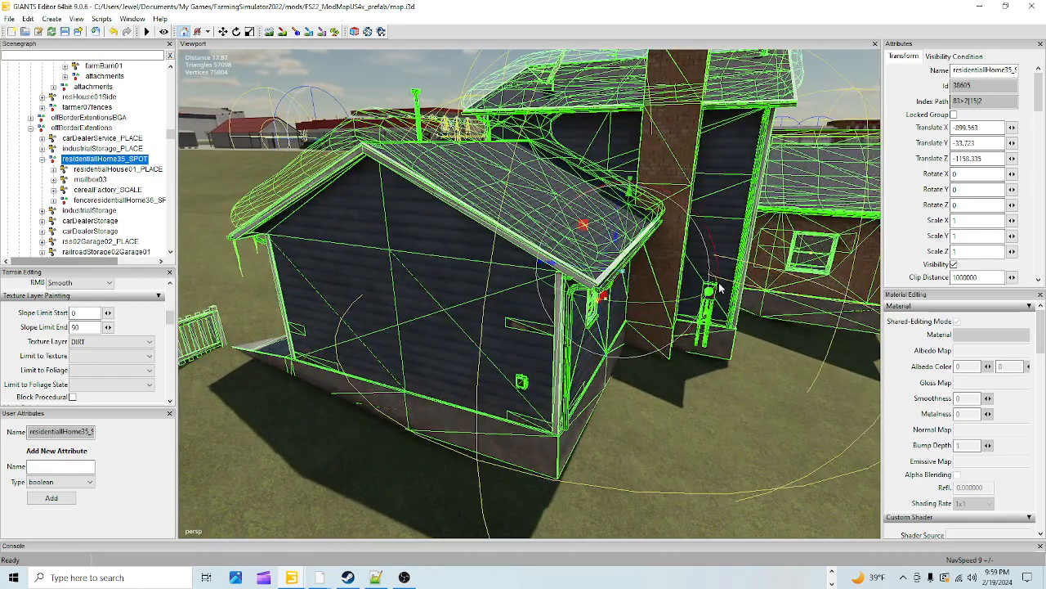
pyautogui.keyDown('alt'); pyautogui.moveTo(727, 285); pyautogui.dragTo(651, 222); pyautogui.keyUp('alt')
pyautogui.scroll(-10, 652, 221)
pyautogui.keyDown('alt'); pyautogui.moveTo(564, 433); pyautogui.dragTo(352, 438); pyautogui.keyUp('alt')
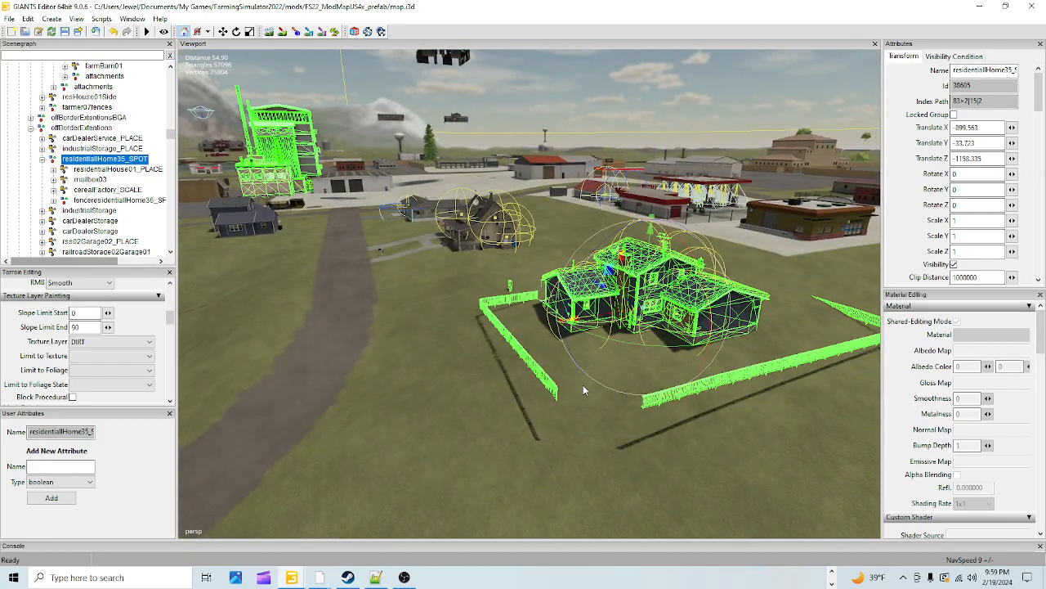
# - Turn the residentialHome35_SPOT group about its vertical axis to Rotate X -180, Rotate Y 20.035 and Rotate Z -180
pyautogui.moveTo(639, 350); pyautogui.dragTo(797, 372)
pyautogui.keyDown('alt'); pyautogui.moveTo(521, 388); pyautogui.dragTo(662, 381); pyautogui.keyUp('alt')
pyautogui.scroll(-5, 661, 380)
pyautogui.keyDown('alt'); pyautogui.moveTo(333, 453); pyautogui.dragTo(286, 468); pyautogui.keyUp('alt')
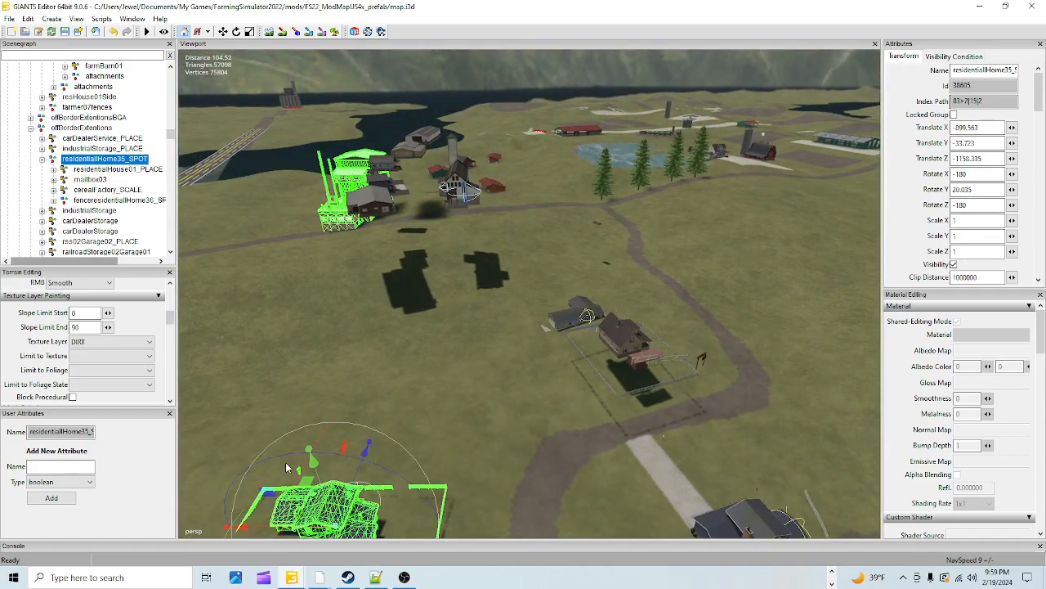
pyautogui.keyDown('alt'); pyautogui.moveTo(482, 368); pyautogui.dragTo(696, 370); pyautogui.keyUp('alt')
pyautogui.keyDown('alt'); pyautogui.moveTo(695, 370); pyautogui.dragTo(193, 413, button='right'); pyautogui.keyUp('alt')
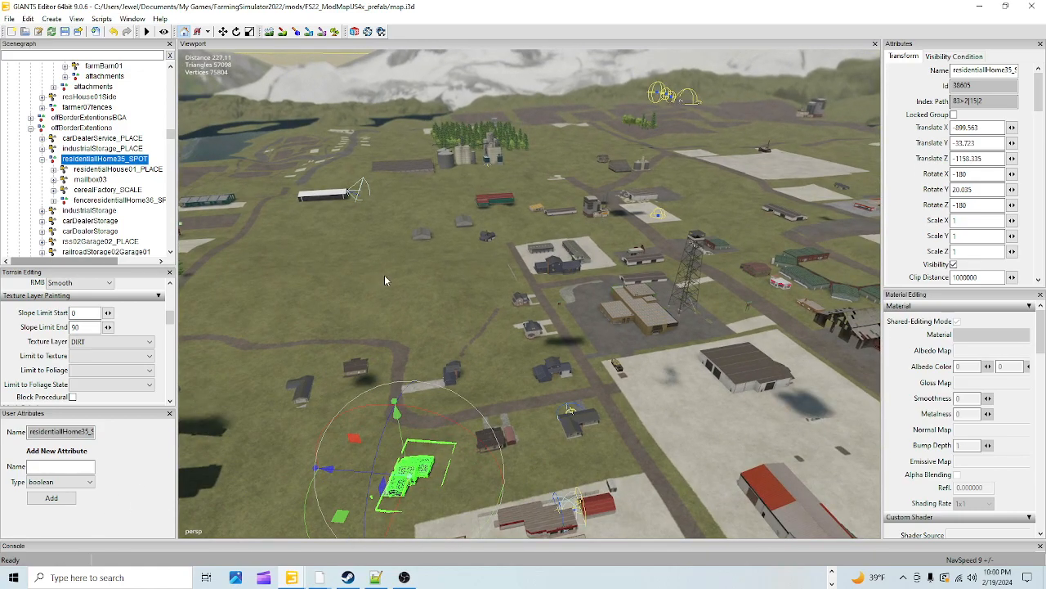
# - Undo the rotation and the relocation of the residentialHome35_SPOT group and focus on its original location
pyautogui.click(113, 31)
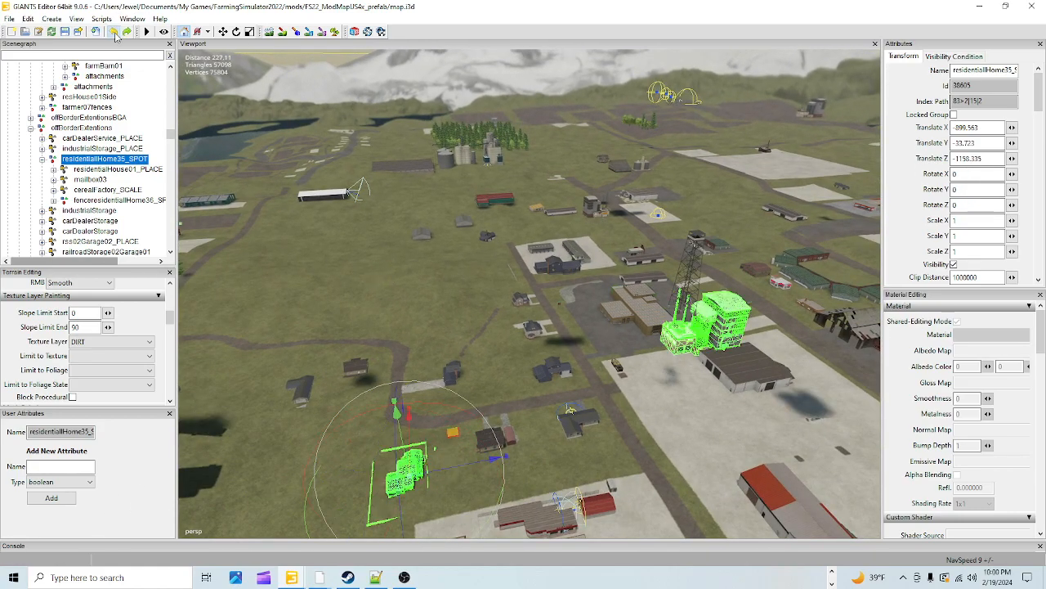
pyautogui.click(114, 32)
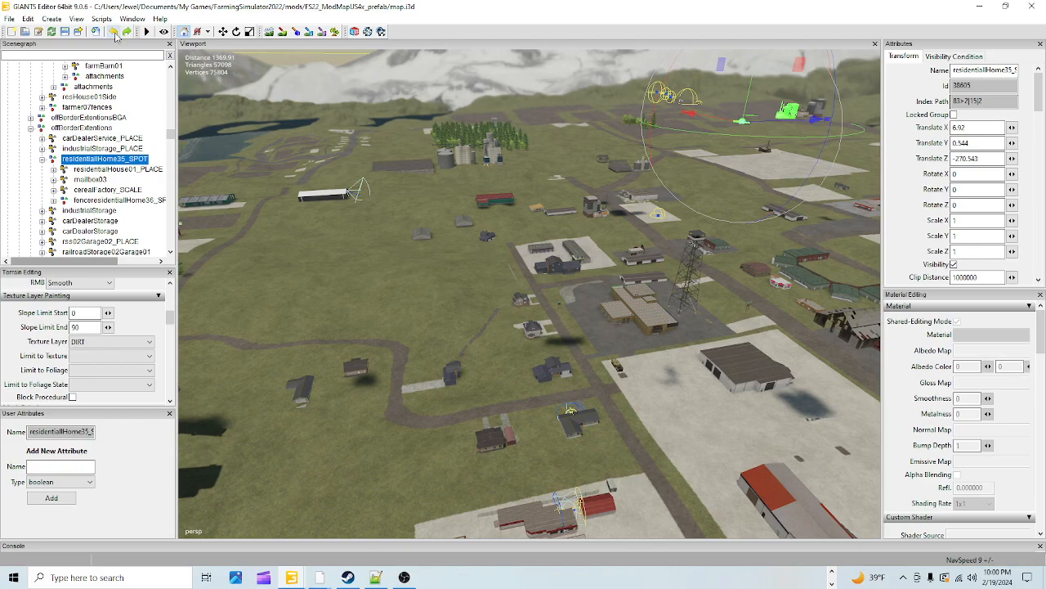
pyautogui.press('f')
pyautogui.moveTo(494, 272); pyautogui.dragTo(409, 332, button='right')
# - Compare the extent of the residentialHome35_SPOT group with that of its child residentialHouse01_PLACE
pyautogui.click(148, 170)
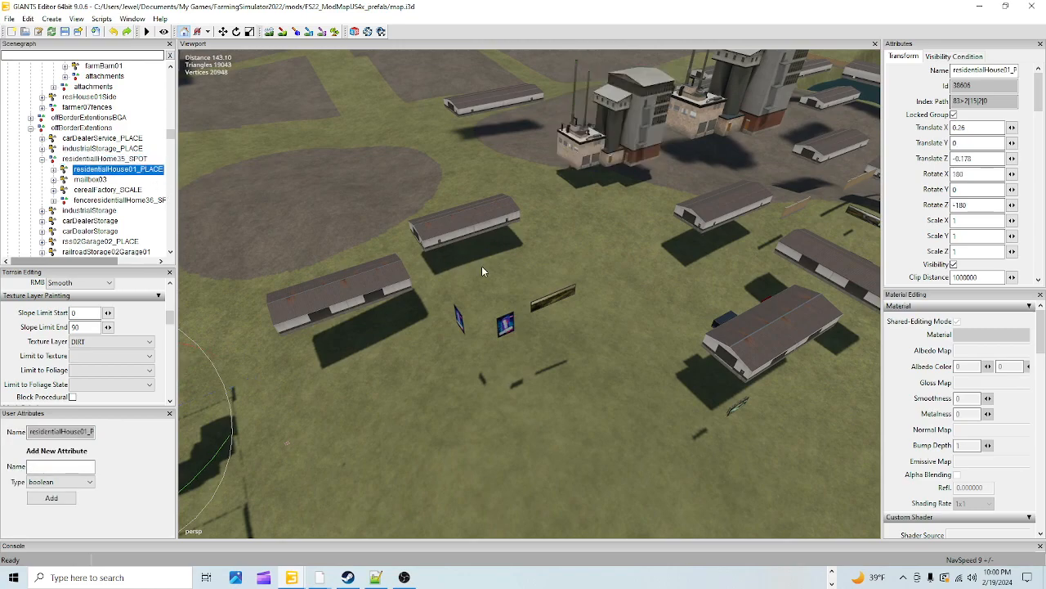
pyautogui.press('f')
pyautogui.click(119, 160)
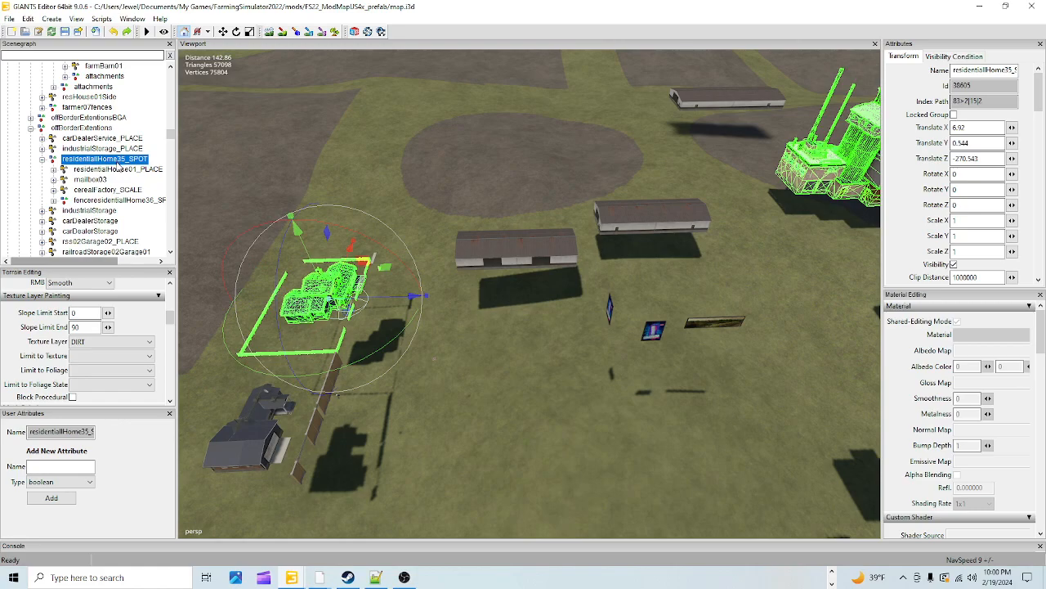
pyautogui.click(123, 170)
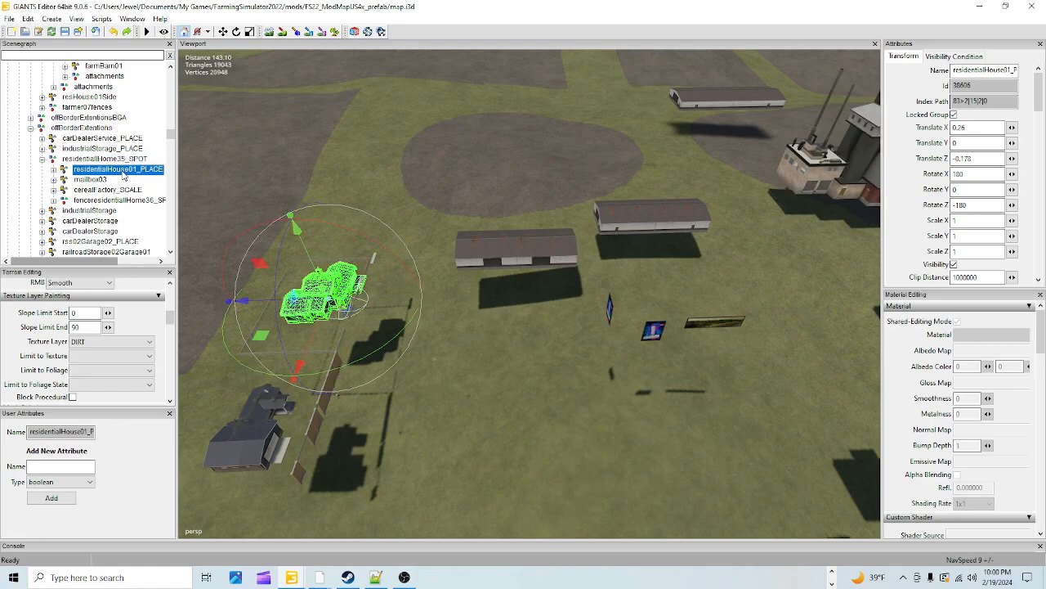
pyautogui.click(127, 161)
pyautogui.keyDown('alt'); pyautogui.moveTo(523, 335); pyautogui.dragTo(539, 358); pyautogui.keyUp('alt')
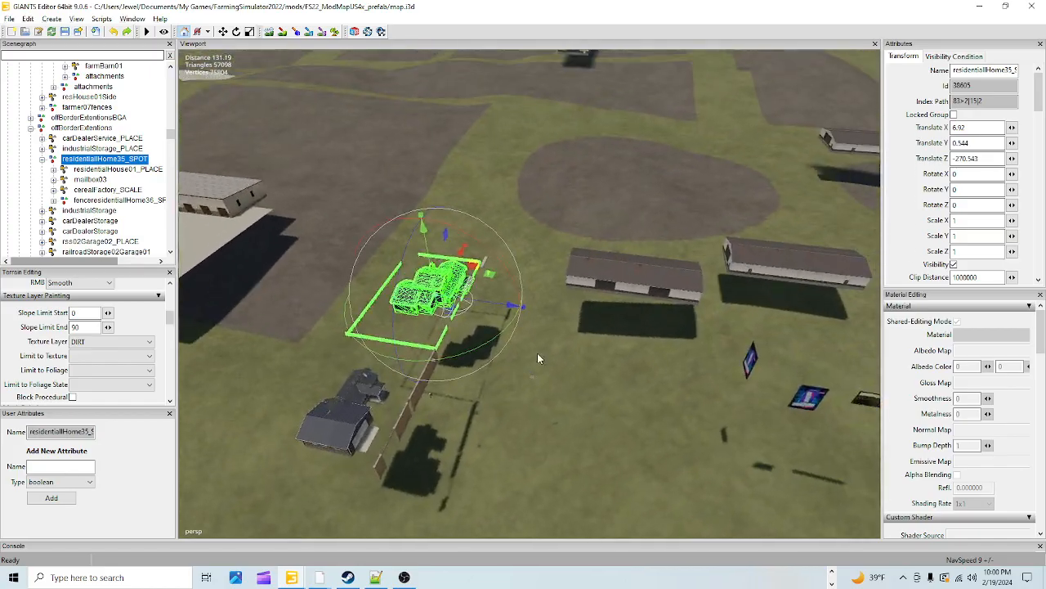
# - Examine the house, fences and mailbox of residentialHome35_SPOT up close to check what the group contains
pyautogui.keyDown('alt'); pyautogui.moveTo(539, 357); pyautogui.dragTo(910, 8, button='right'); pyautogui.keyUp('alt')
pyautogui.keyDown('alt'); pyautogui.moveTo(572, 311); pyautogui.dragTo(710, 188, button='right'); pyautogui.keyUp('alt')
pyautogui.keyDown('alt'); pyautogui.moveTo(710, 188); pyautogui.dragTo(752, 287); pyautogui.keyUp('alt')
pyautogui.keyDown('alt'); pyautogui.moveTo(442, 384); pyautogui.dragTo(518, 311, button='right'); pyautogui.keyUp('alt')
pyautogui.keyDown('alt'); pyautogui.moveTo(518, 311); pyautogui.dragTo(443, 286); pyautogui.keyUp('alt')
pyautogui.keyDown('alt'); pyautogui.moveTo(442, 283); pyautogui.dragTo(678, 107, button='right'); pyautogui.keyUp('alt')
pyautogui.keyDown('alt'); pyautogui.moveTo(677, 107); pyautogui.dragTo(433, 238); pyautogui.keyUp('alt')
pyautogui.keyDown('alt'); pyautogui.moveTo(433, 239); pyautogui.dragTo(494, 330, button='right'); pyautogui.keyUp('alt')
pyautogui.keyDown('alt'); pyautogui.moveTo(495, 330); pyautogui.dragTo(425, 226); pyautogui.keyUp('alt')
pyautogui.click(144, 170)
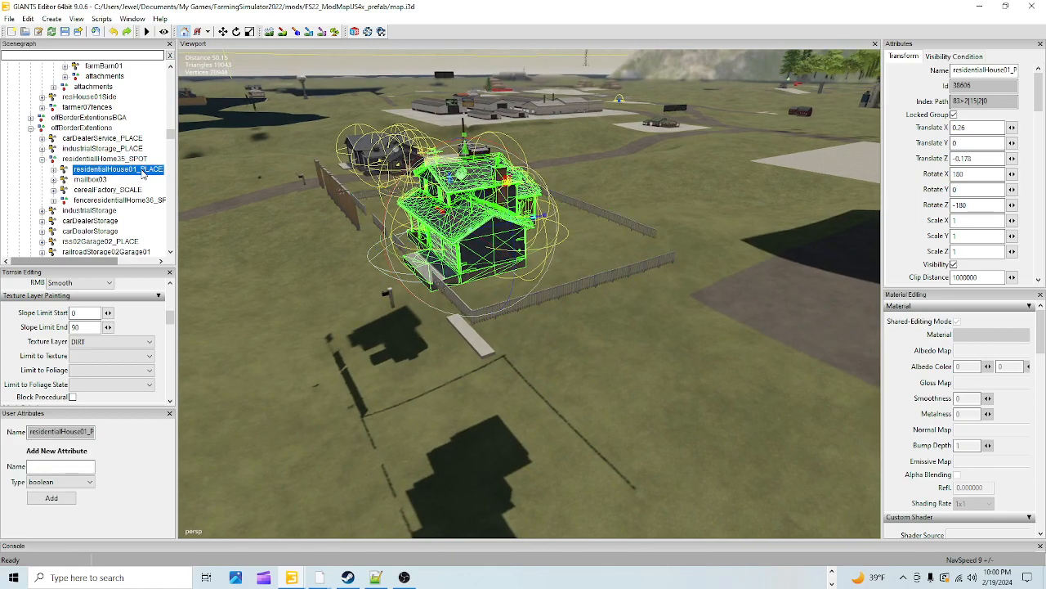
pyautogui.click(136, 159)
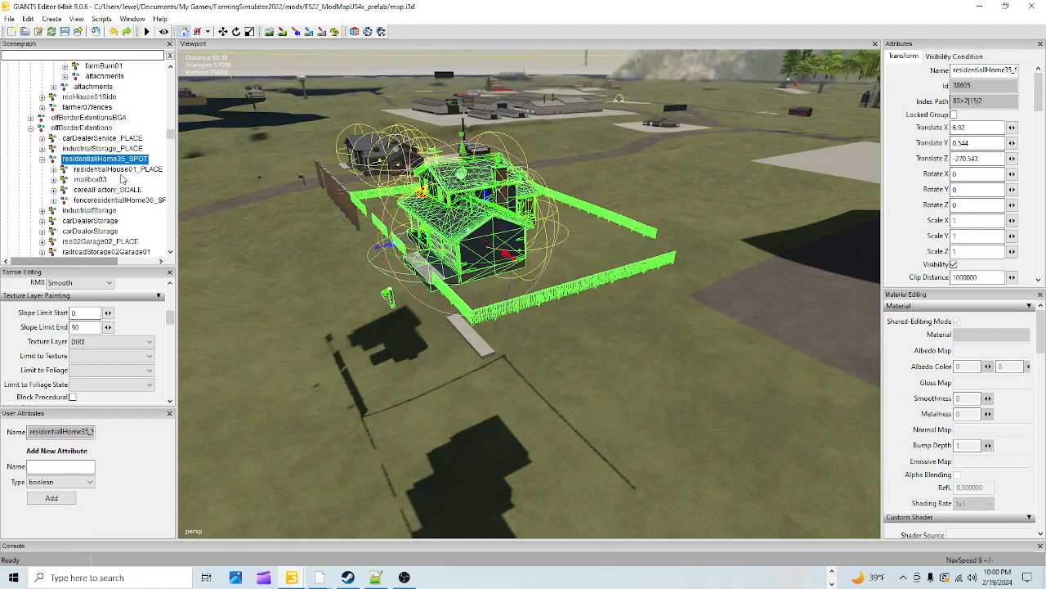
# - Nest mailbox03 inside the residentialHouse01_PLACE group and select that group
pyautogui.click(101, 180)
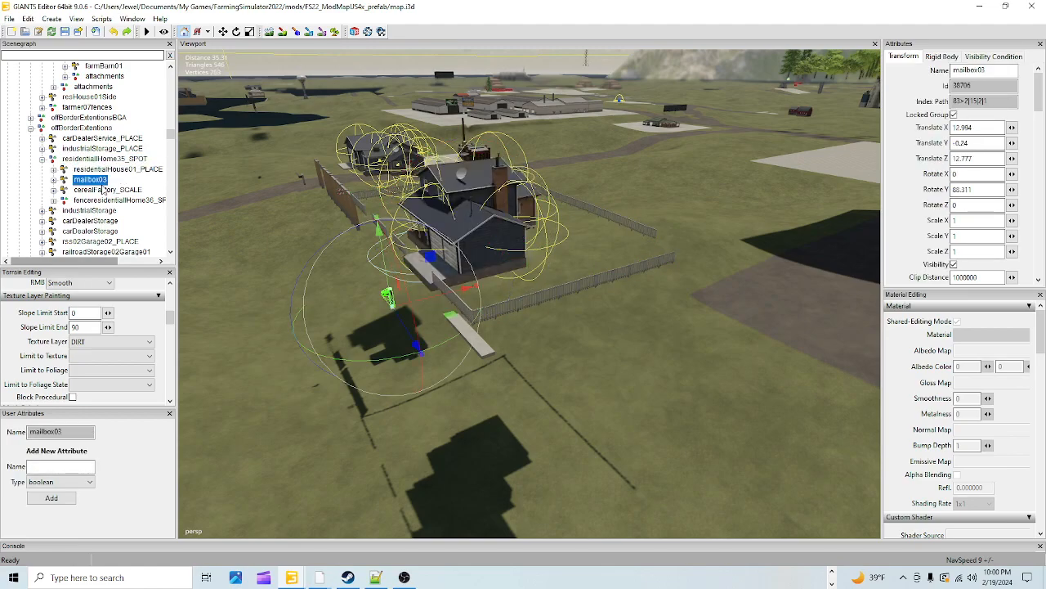
pyautogui.click(105, 169)
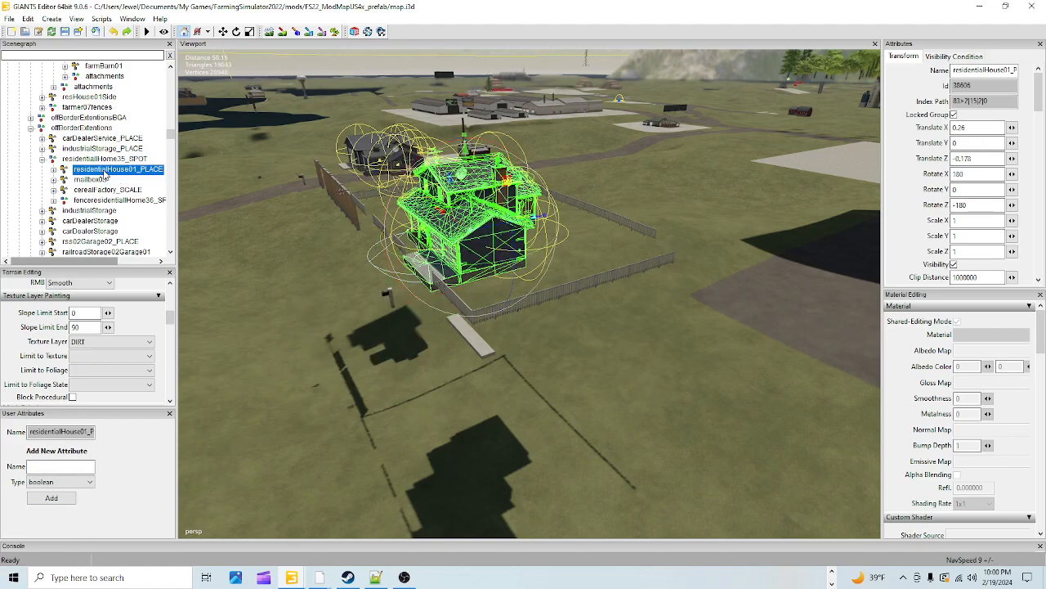
pyautogui.moveTo(96, 180)
pyautogui.mouseDown()
pyautogui.moveTo(95, 165)
pyautogui.moveTo(101, 173)
pyautogui.mouseUp()
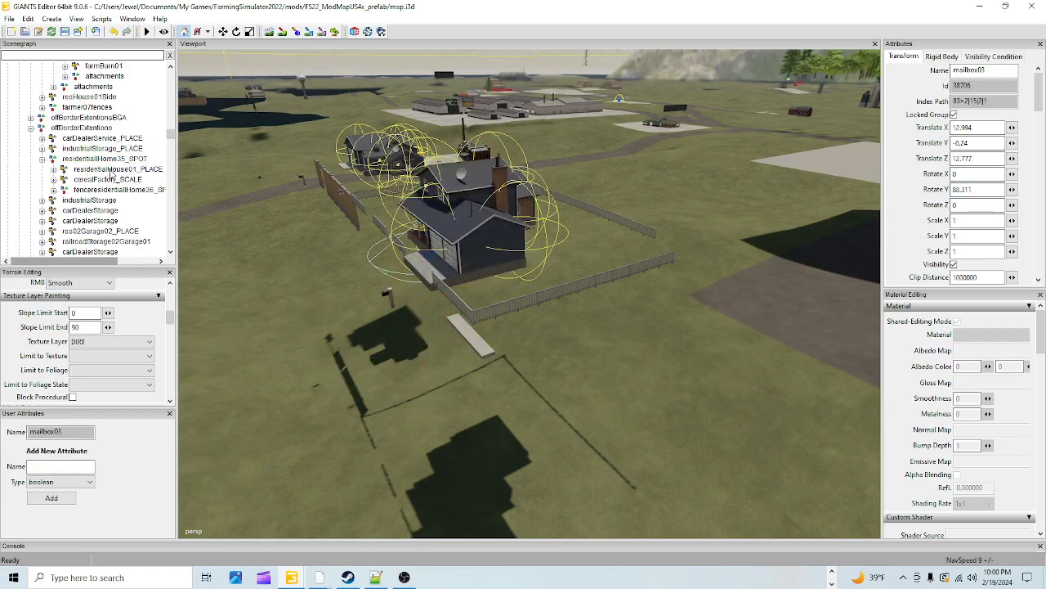
pyautogui.click(110, 169)
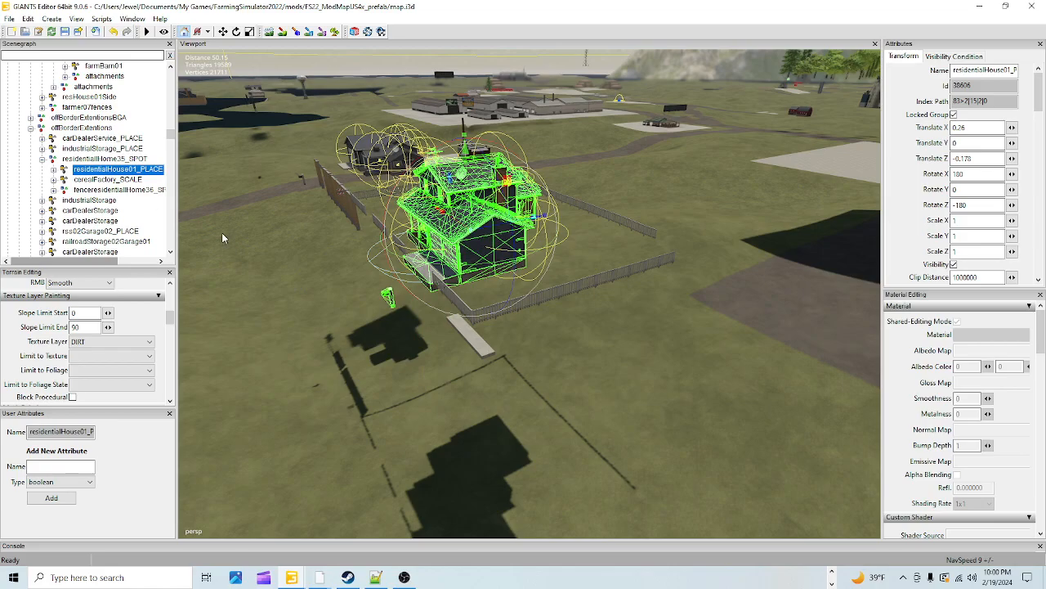
# - Check which group the concrete slab beside the fence belongs to, compared with the house
pyautogui.scroll(6, 410, 321)
pyautogui.keyDown('alt'); pyautogui.moveTo(605, 243); pyautogui.dragTo(447, 333); pyautogui.keyUp('alt')
pyautogui.click(478, 354)
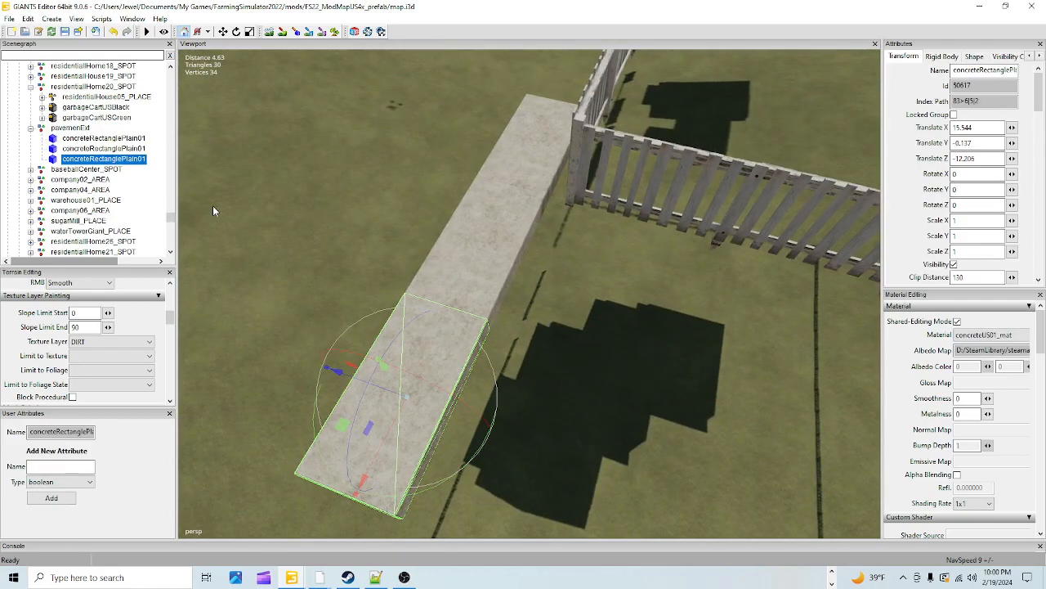
pyautogui.keyDown('alt'); pyautogui.moveTo(618, 337); pyautogui.dragTo(478, 222); pyautogui.keyUp('alt')
pyautogui.click(478, 222)
pyautogui.keyDown('alt'); pyautogui.moveTo(566, 319); pyautogui.dragTo(762, 354); pyautogui.keyUp('alt')
pyautogui.scroll(3, 524, 332)
pyautogui.scroll(-5, 762, 353)
pyautogui.keyDown('alt'); pyautogui.moveTo(549, 424); pyautogui.dragTo(479, 426); pyautogui.keyUp('alt')
pyautogui.scroll(-3, 479, 427)
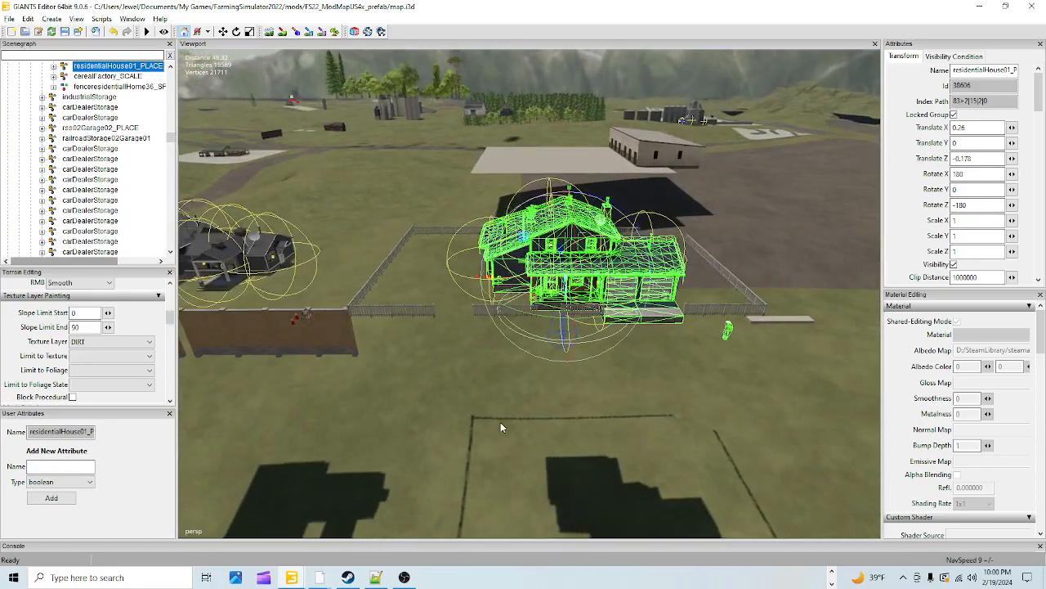
# - Trace a front fence piece up through its fenceBoardGap_ARRAY to the parent fence group of the lot
pyautogui.click(423, 310)
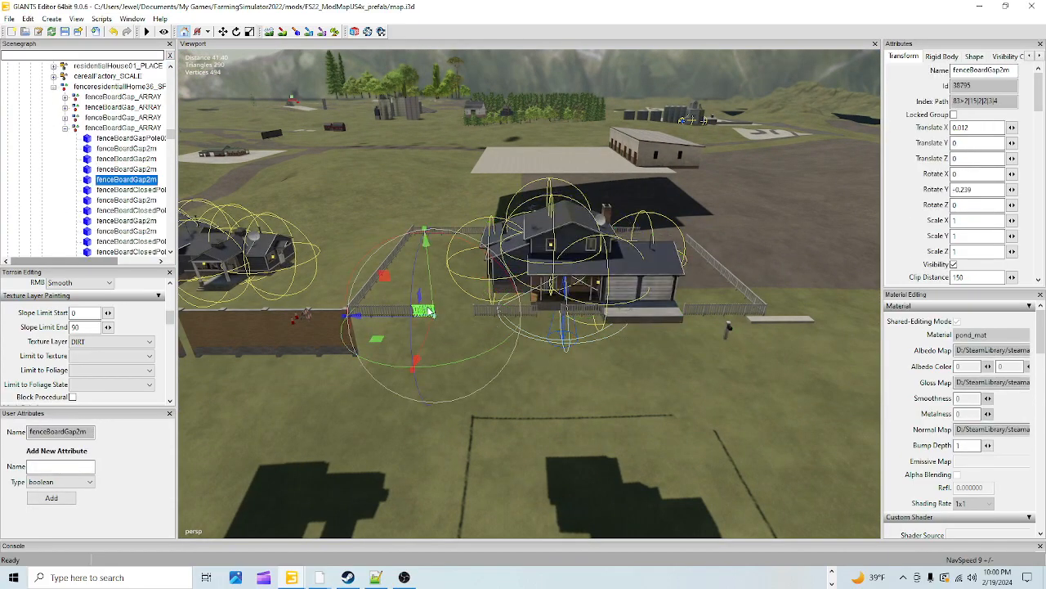
pyautogui.click(124, 129)
pyautogui.scroll(2, 85, 188)
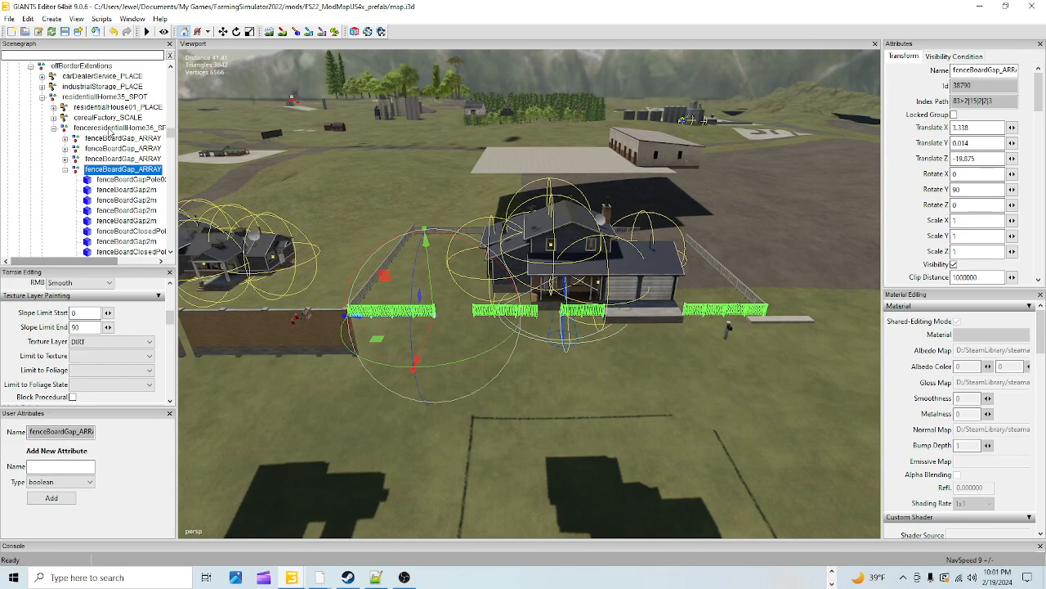
pyautogui.click(112, 129)
pyautogui.scroll(1, 101, 152)
pyautogui.scroll(1, 101, 156)
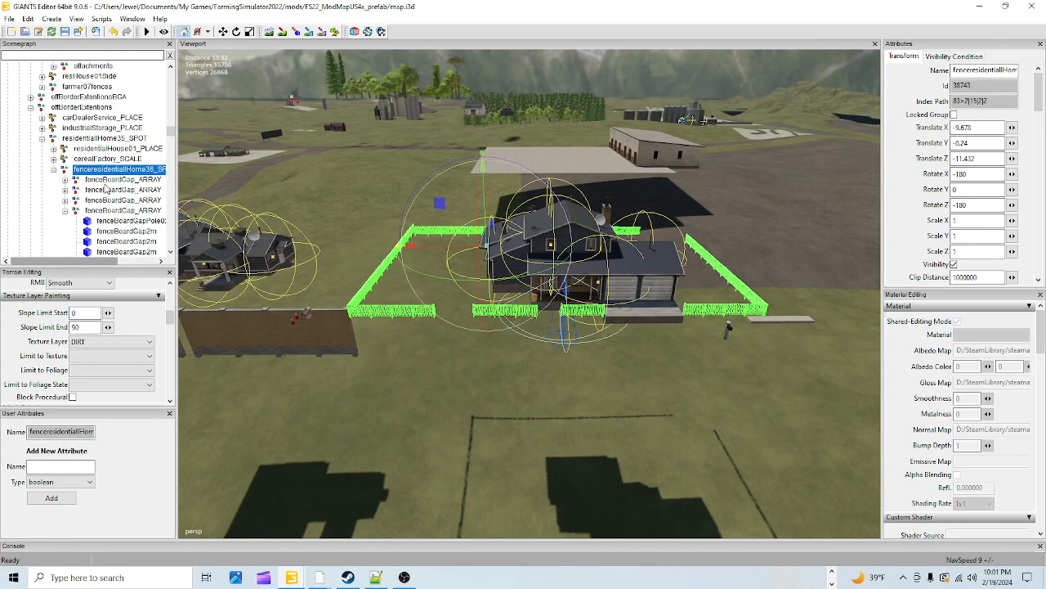
# - Check the members of the farmer07_SPOT and offBorderExtentions groups in the scene hierarchy
pyautogui.scroll(4, 104, 188)
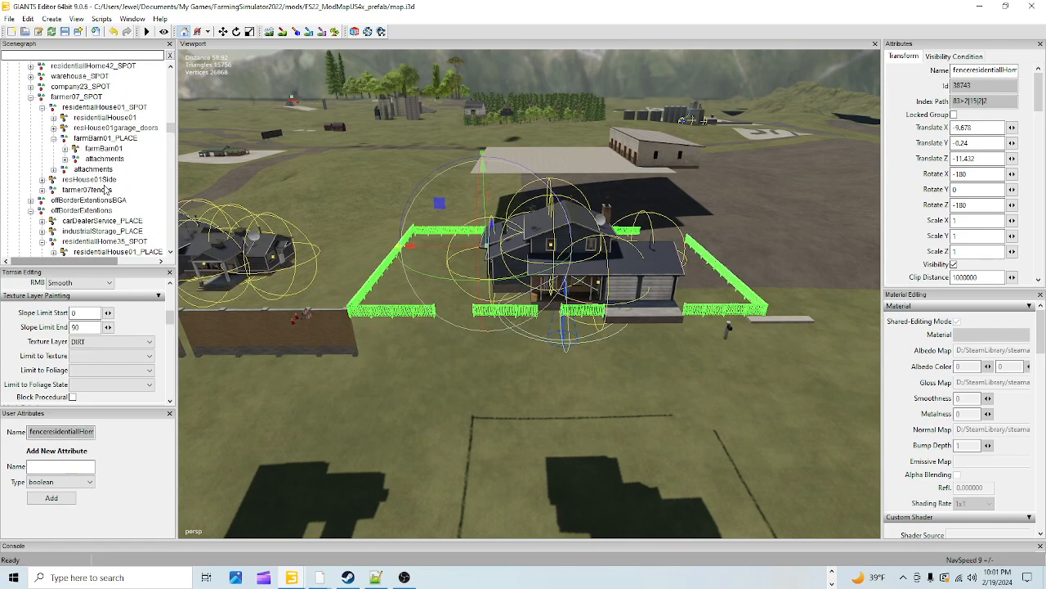
pyautogui.click(105, 107)
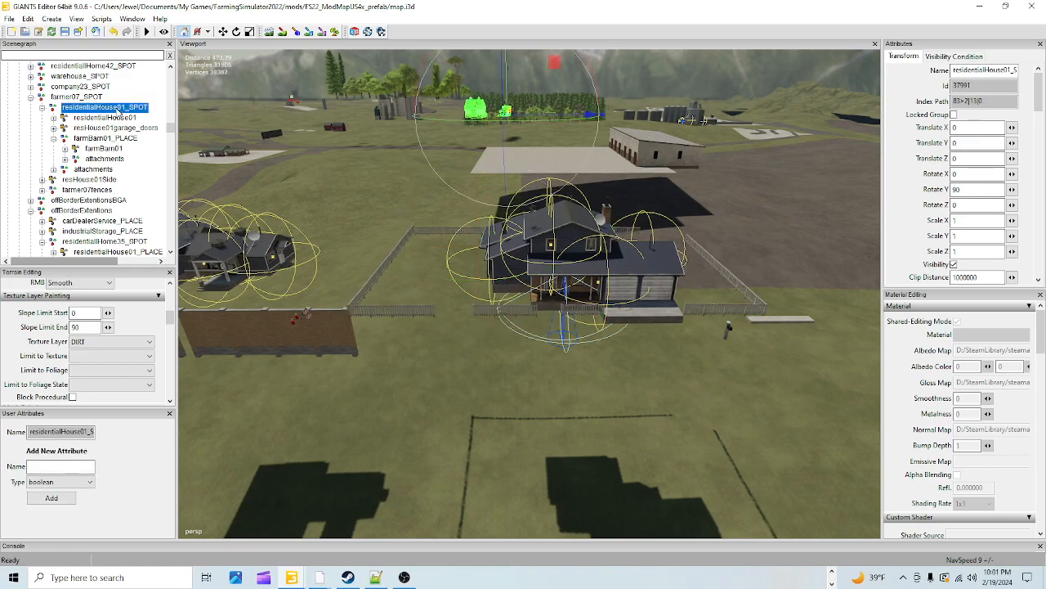
pyautogui.click(108, 119)
pyautogui.click(107, 129)
pyautogui.click(103, 139)
pyautogui.click(101, 151)
pyautogui.click(100, 159)
pyautogui.click(92, 179)
pyautogui.click(97, 221)
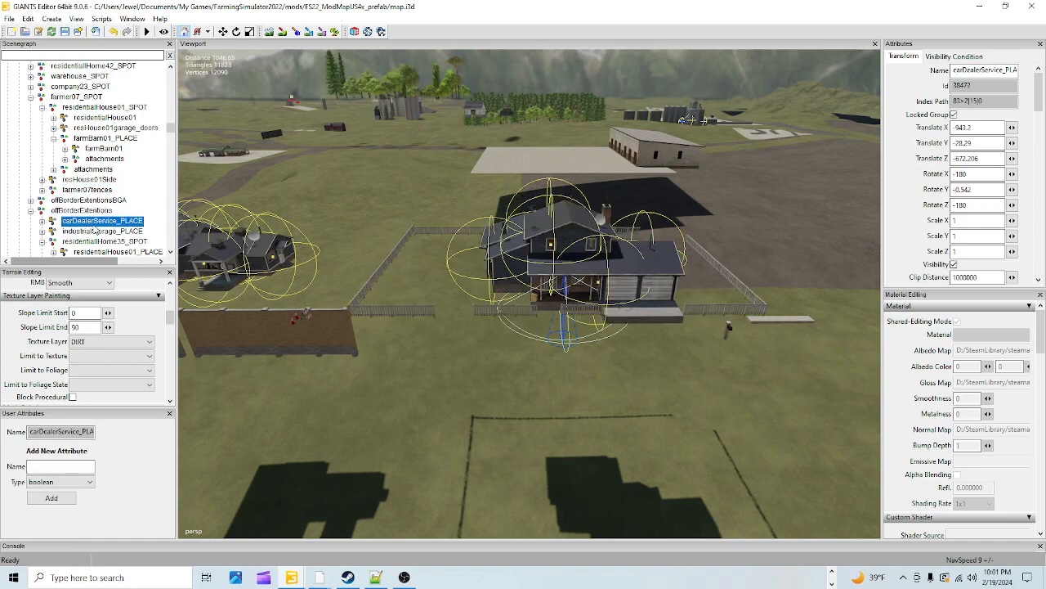
pyautogui.click(97, 211)
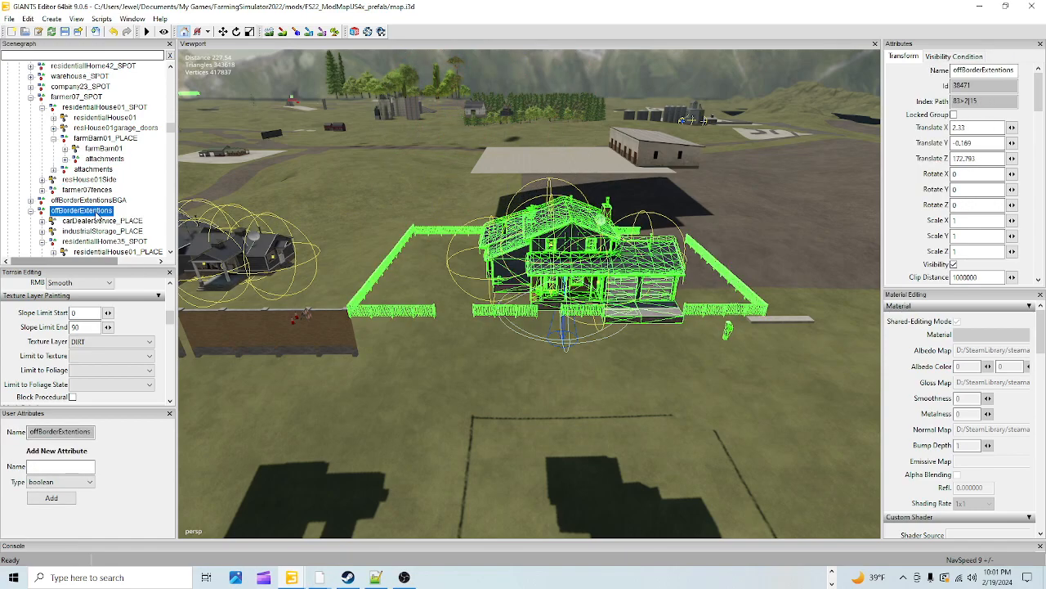
pyautogui.scroll(-2, 96, 216)
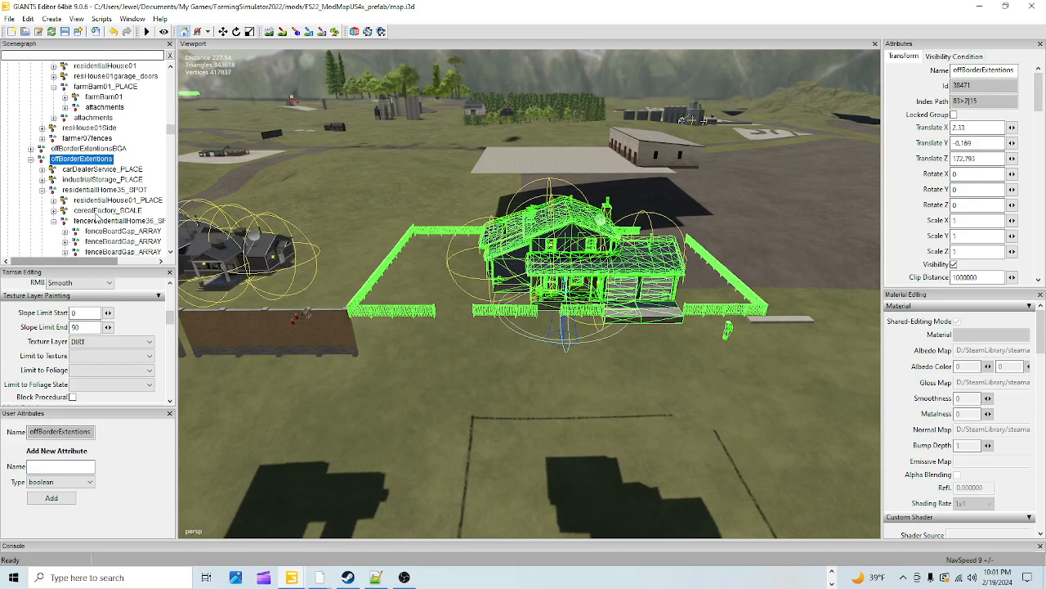
# - Examine which distant buildings are highlighted together with the offBorderExtentions and residentialHome35_SPOT groups
pyautogui.keyDown('alt'); pyautogui.moveTo(331, 324); pyautogui.dragTo(662, 321); pyautogui.keyUp('alt')
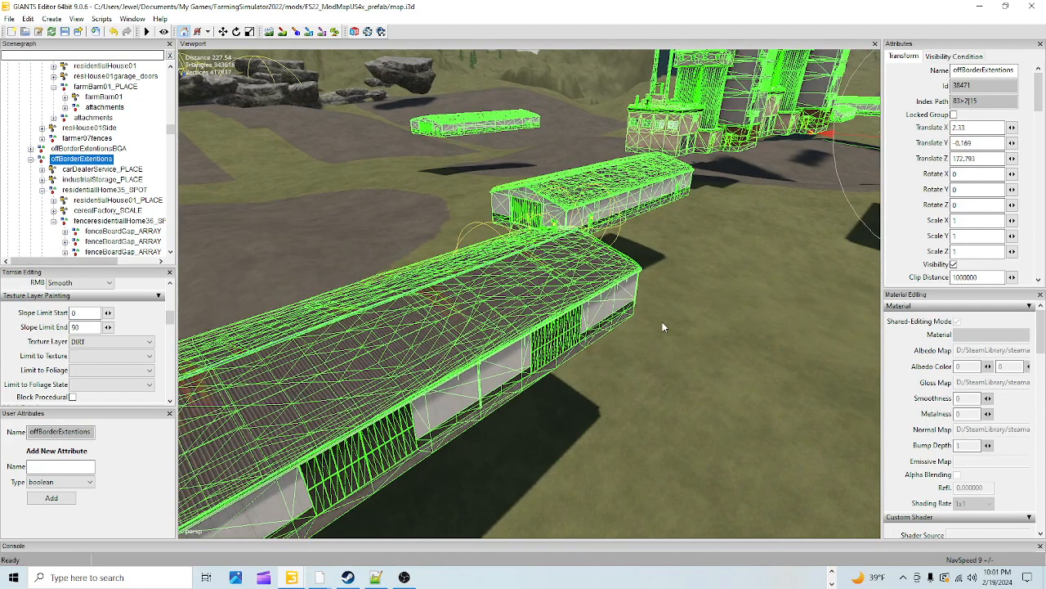
pyautogui.keyDown('alt'); pyautogui.moveTo(662, 321); pyautogui.dragTo(457, 365, button='right'); pyautogui.keyUp('alt')
pyautogui.click(102, 171)
pyautogui.keyDown('alt'); pyautogui.moveTo(328, 265); pyautogui.dragTo(242, 318); pyautogui.keyUp('alt')
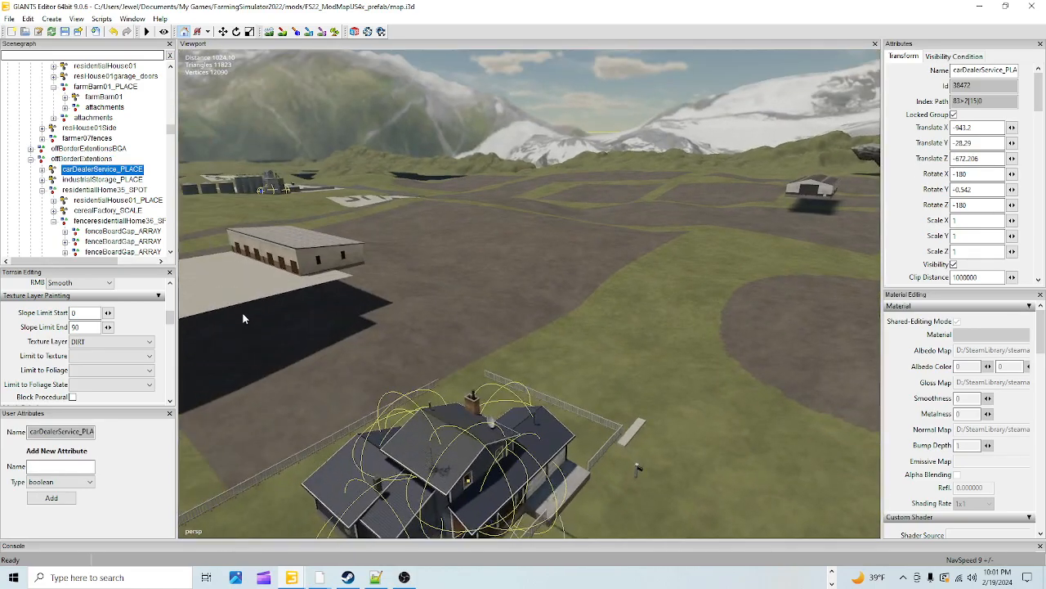
pyautogui.keyDown('alt'); pyautogui.moveTo(481, 377); pyautogui.dragTo(469, 369); pyautogui.keyUp('alt')
pyautogui.click(469, 369)
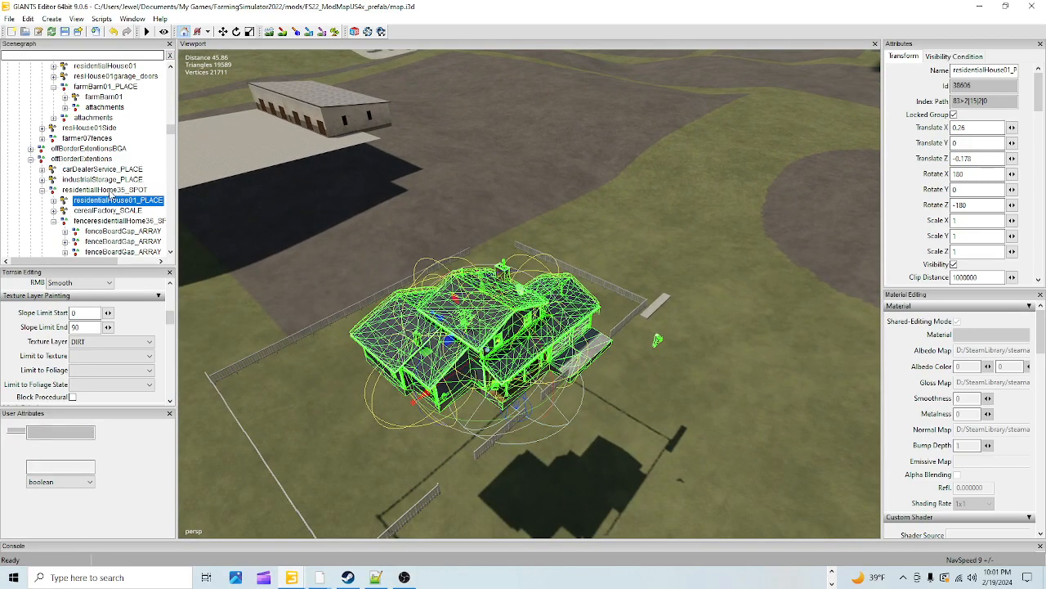
pyautogui.click(110, 193)
pyautogui.keyDown('alt'); pyautogui.moveTo(309, 304); pyautogui.dragTo(500, 181); pyautogui.keyUp('alt')
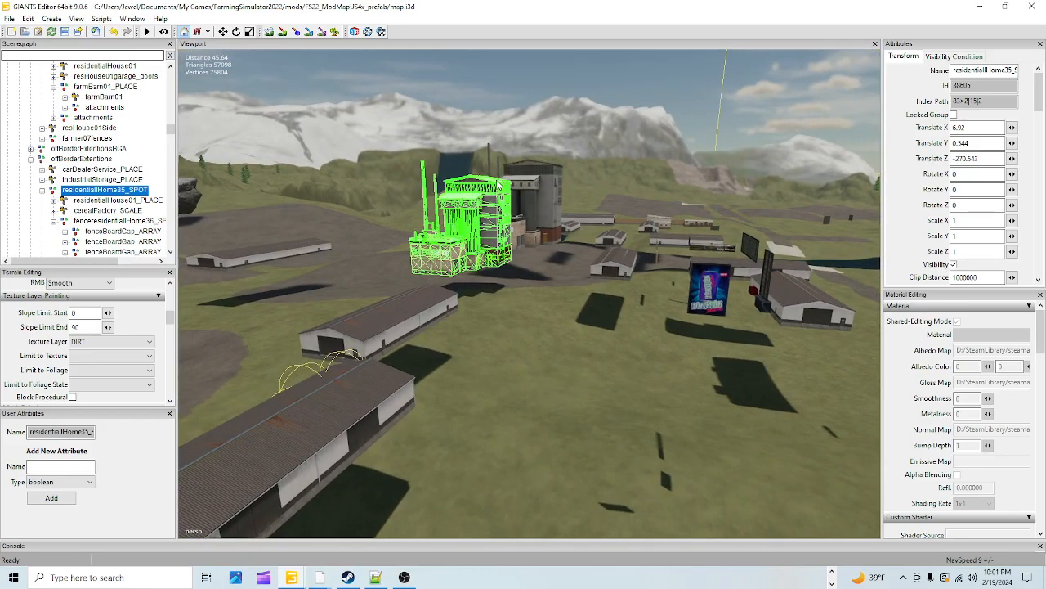
pyautogui.keyDown('alt'); pyautogui.moveTo(554, 242); pyautogui.dragTo(981, 299); pyautogui.keyUp('alt')
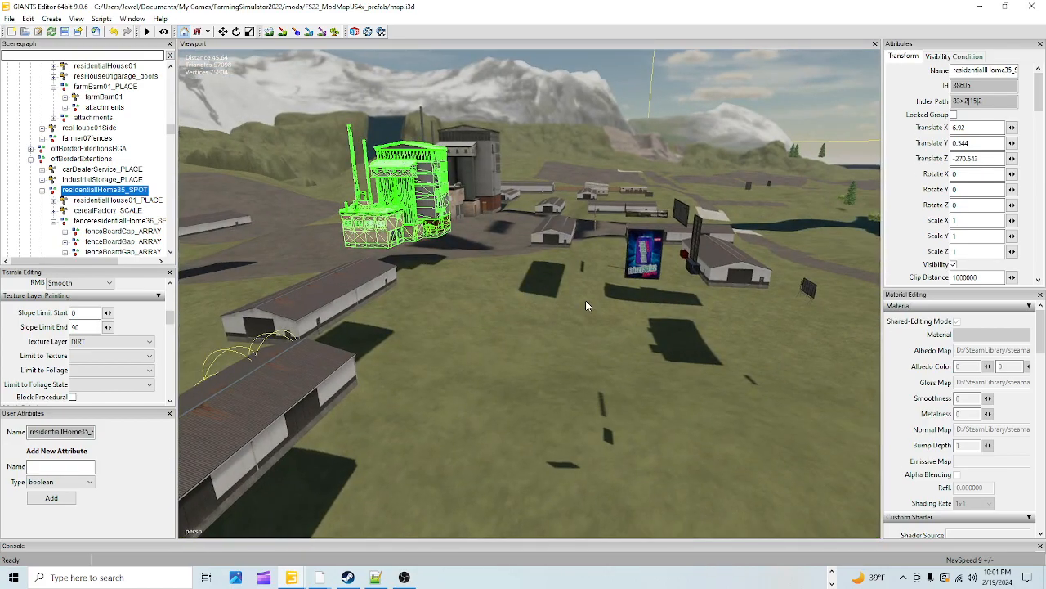
pyautogui.keyDown('alt'); pyautogui.moveTo(587, 303); pyautogui.dragTo(523, 268); pyautogui.keyUp('alt')
# - Move cerealFactory_SCALE out of the residentialHome35_SPOT group to elsewhere in the scene hierarchy, and select the house group again
pyautogui.click(108, 211)
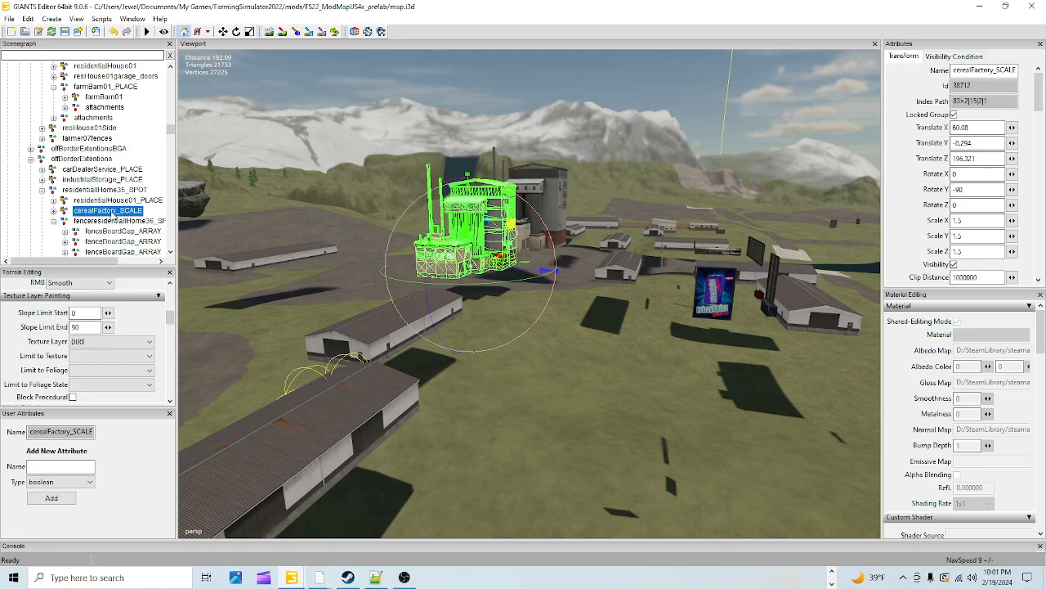
pyautogui.moveTo(113, 214); pyautogui.dragTo(104, 276)
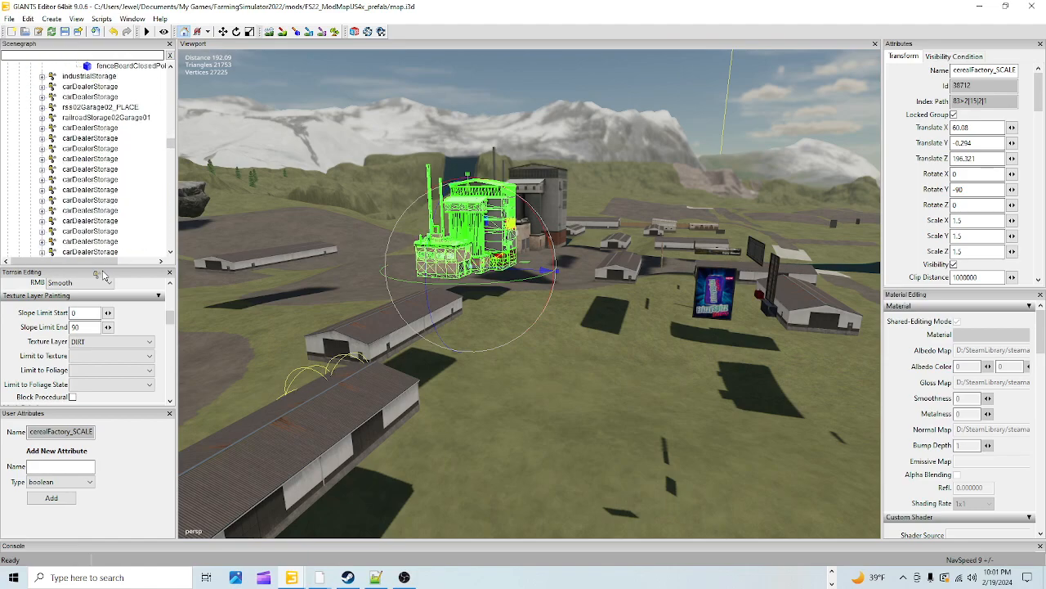
pyautogui.moveTo(104, 277); pyautogui.dragTo(104, 276)
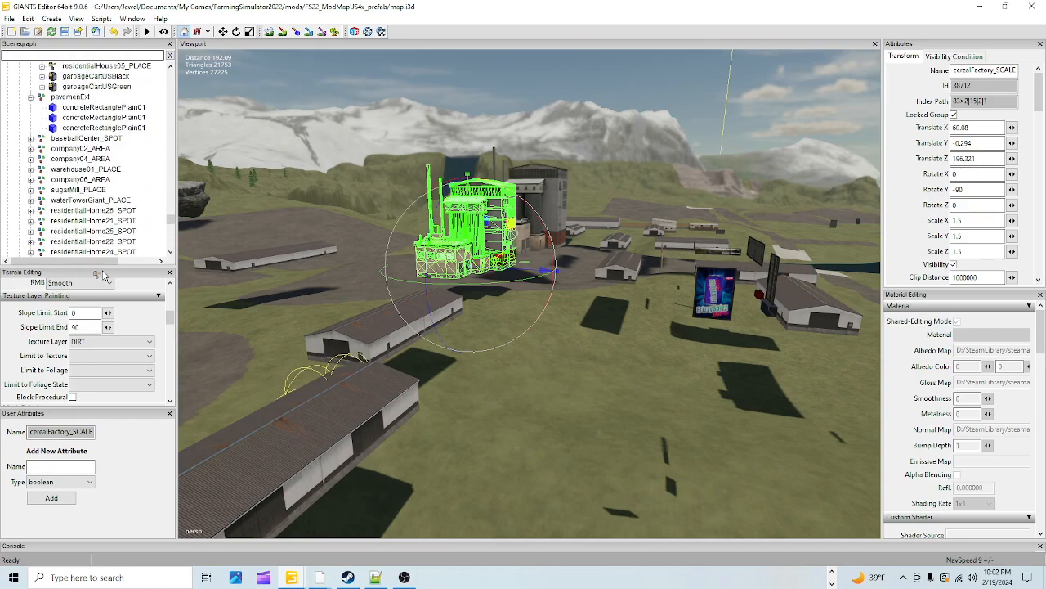
pyautogui.moveTo(103, 271); pyautogui.dragTo(93, 247)
pyautogui.keyDown('alt'); pyautogui.moveTo(531, 267); pyautogui.dragTo(246, 329); pyautogui.keyUp('alt')
pyautogui.click(360, 302)
pyautogui.scroll(1, 105, 96)
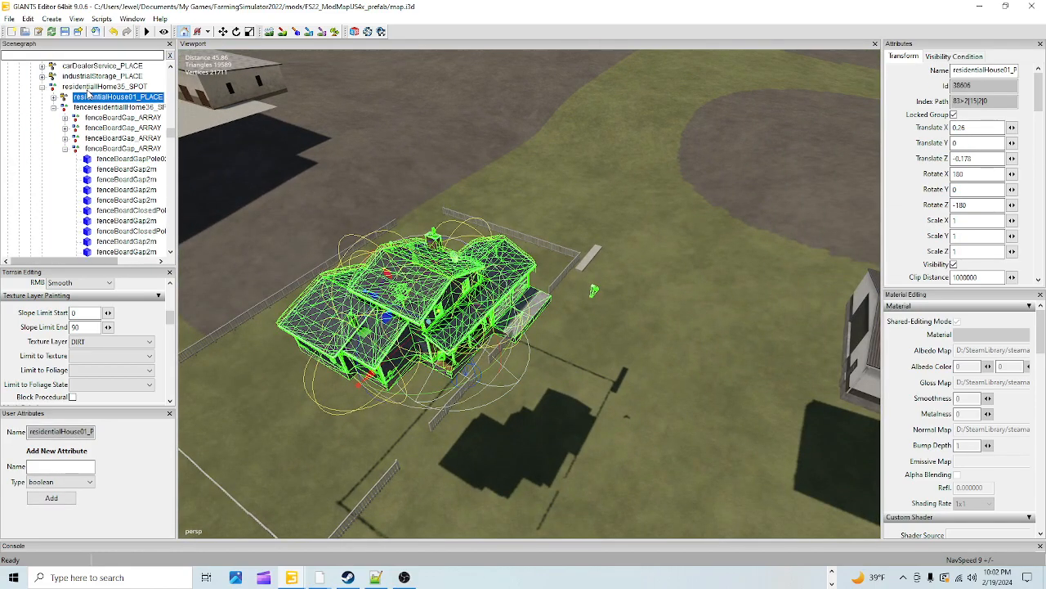
pyautogui.click(96, 88)
# - Examine the residentialHome35_SPOT lot and its surroundings from above, then its fences, mailbox and concrete slab up close
pyautogui.keyDown('alt'); pyautogui.moveTo(442, 278); pyautogui.dragTo(646, 185); pyautogui.keyUp('alt')
pyautogui.keyDown('alt'); pyautogui.moveTo(497, 267); pyautogui.dragTo(212, 485, button='right'); pyautogui.keyUp('alt')
pyautogui.keyDown('alt'); pyautogui.moveTo(212, 485); pyautogui.dragTo(531, 449); pyautogui.keyUp('alt')
pyautogui.keyDown('alt'); pyautogui.moveTo(331, 464); pyautogui.dragTo(437, 461); pyautogui.keyUp('alt')
pyautogui.keyDown('alt'); pyautogui.moveTo(437, 461); pyautogui.dragTo(750, 247, button='right'); pyautogui.keyUp('alt')
pyautogui.keyDown('alt'); pyautogui.moveTo(750, 252); pyautogui.dragTo(503, 327); pyautogui.keyUp('alt')
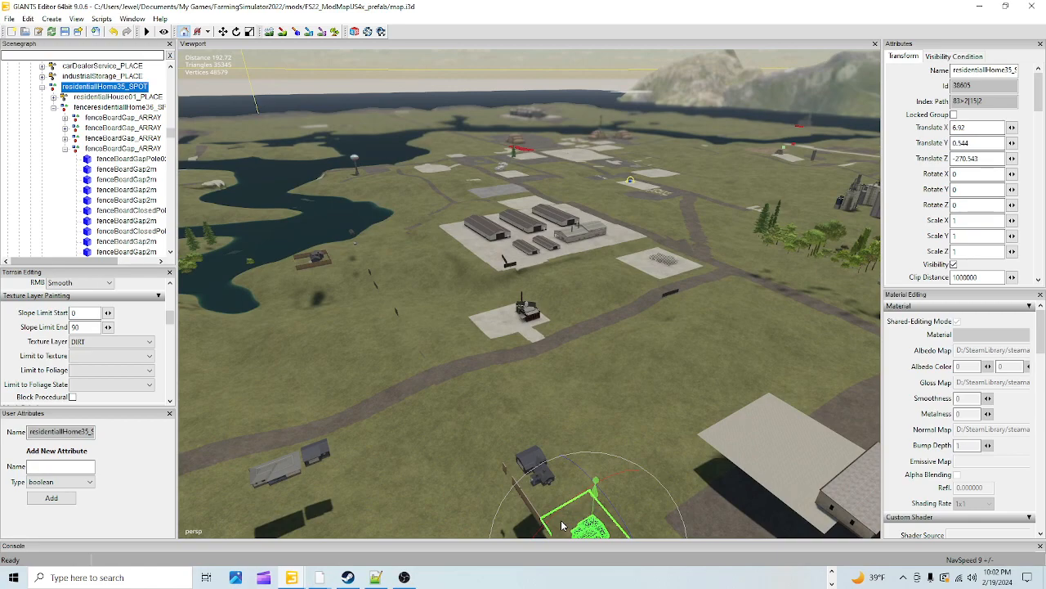
pyautogui.keyDown('alt'); pyautogui.moveTo(561, 520); pyautogui.dragTo(502, 428); pyautogui.keyUp('alt')
pyautogui.keyDown('alt'); pyautogui.moveTo(502, 428); pyautogui.dragTo(576, 298, button='right'); pyautogui.keyUp('alt')
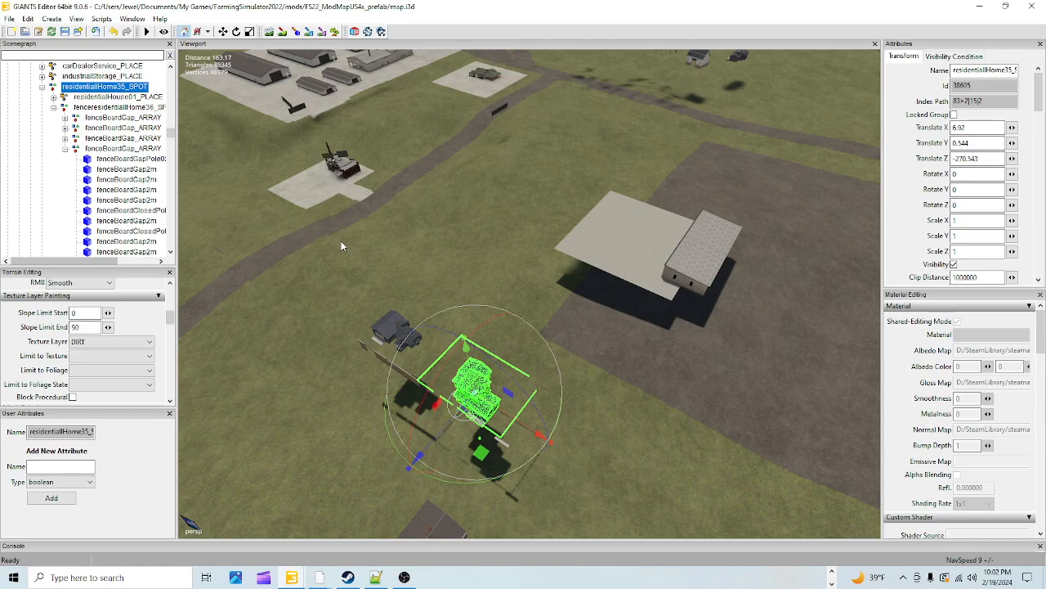
pyautogui.keyDown('alt'); pyautogui.moveTo(520, 417); pyautogui.dragTo(530, 458); pyautogui.keyUp('alt')
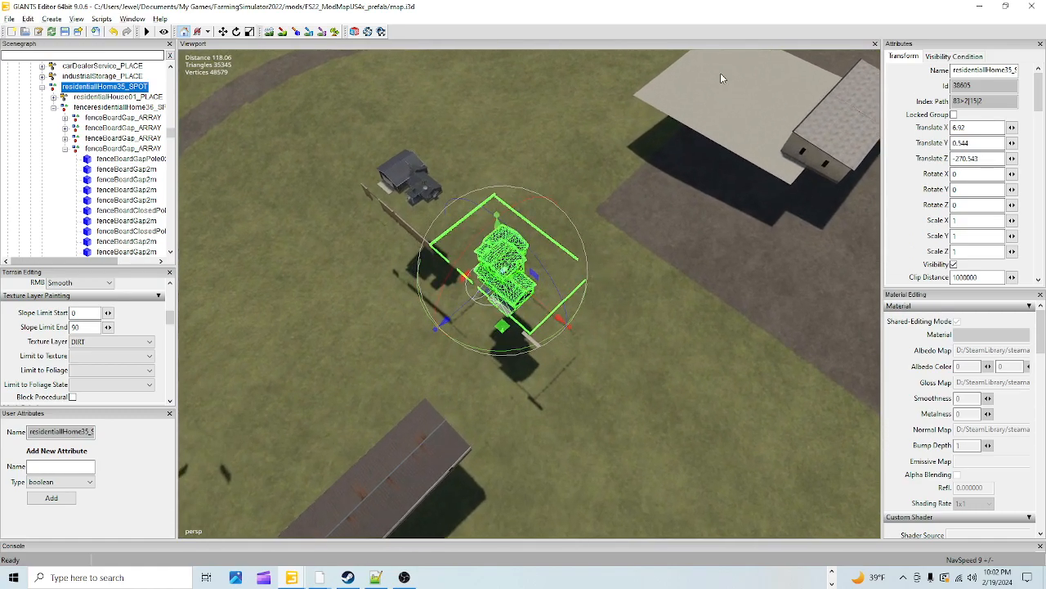
pyautogui.keyDown('alt'); pyautogui.moveTo(530, 458); pyautogui.dragTo(597, 311, button='middle'); pyautogui.keyUp('alt')
pyautogui.keyDown('alt'); pyautogui.moveTo(597, 310); pyautogui.dragTo(743, 89, button='right'); pyautogui.keyUp('alt')
pyautogui.keyDown('alt'); pyautogui.moveTo(743, 90); pyautogui.dragTo(646, 286, button='middle'); pyautogui.keyUp('alt')
pyautogui.keyDown('alt'); pyautogui.moveTo(646, 286); pyautogui.dragTo(519, 333); pyautogui.keyUp('alt')
pyautogui.keyDown('alt'); pyautogui.moveTo(518, 333); pyautogui.dragTo(735, 123, button='right'); pyautogui.keyUp('alt')
pyautogui.keyDown('alt'); pyautogui.moveTo(483, 359); pyautogui.dragTo(491, 368); pyautogui.keyUp('alt')
pyautogui.keyDown('alt'); pyautogui.moveTo(491, 368); pyautogui.dragTo(673, 185, button='right'); pyautogui.keyUp('alt')
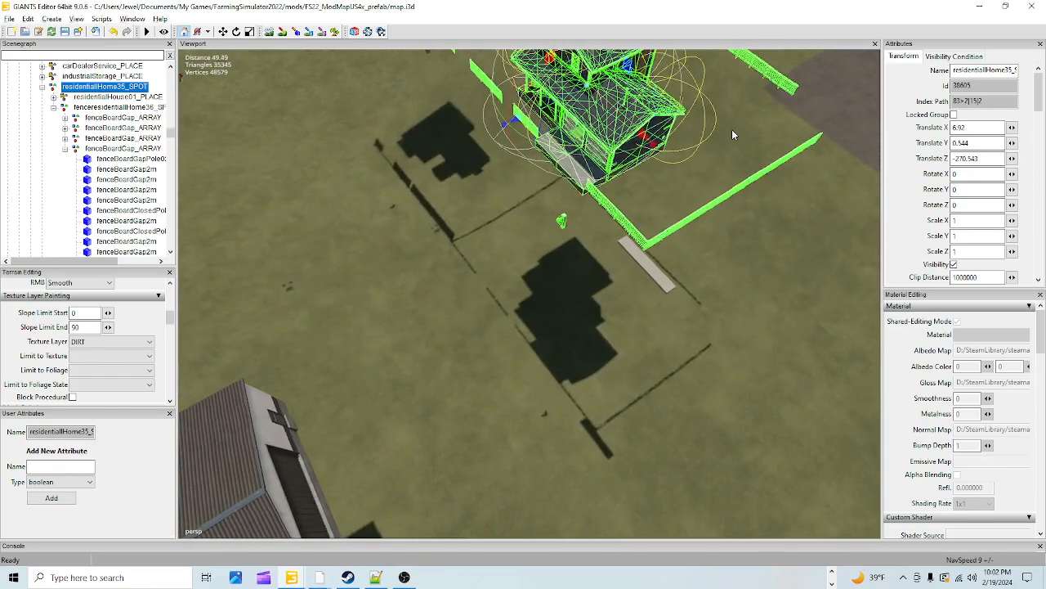
# - Inspect the fence corner and concrete slab up close, and check which scene hierarchy groups the slab and the house belong to
pyautogui.keyDown('alt'); pyautogui.moveTo(674, 187); pyautogui.dragTo(654, 257); pyautogui.keyUp('alt')
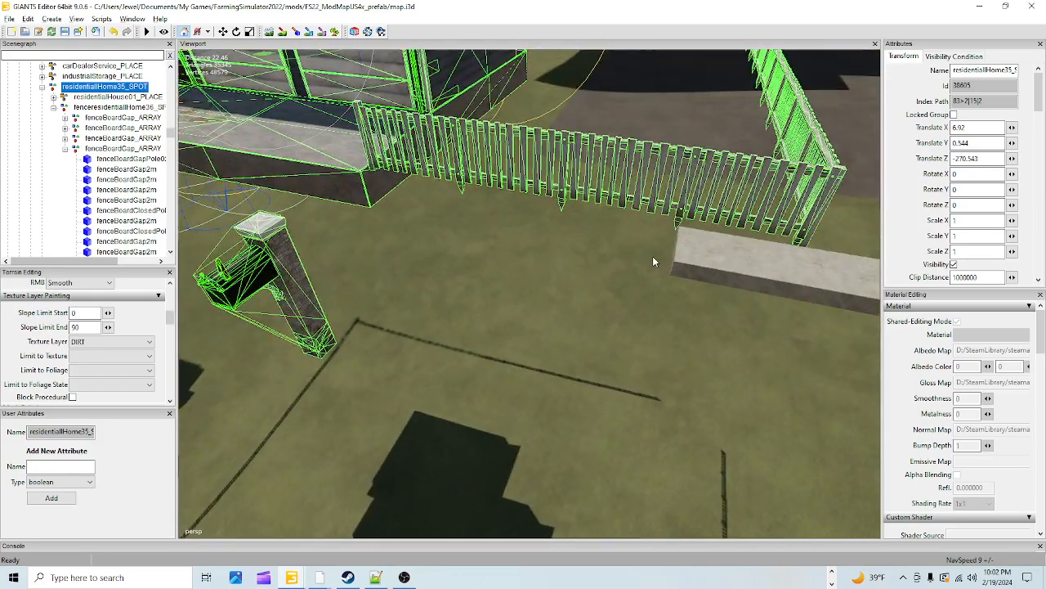
pyautogui.keyDown('alt'); pyautogui.moveTo(654, 257); pyautogui.dragTo(588, 340, button='right'); pyautogui.keyUp('alt')
pyautogui.keyDown('alt'); pyautogui.moveTo(587, 358); pyautogui.dragTo(610, 345); pyautogui.keyUp('alt')
pyautogui.keyDown('alt'); pyautogui.moveTo(609, 343); pyautogui.dragTo(719, 202, button='right'); pyautogui.keyUp('alt')
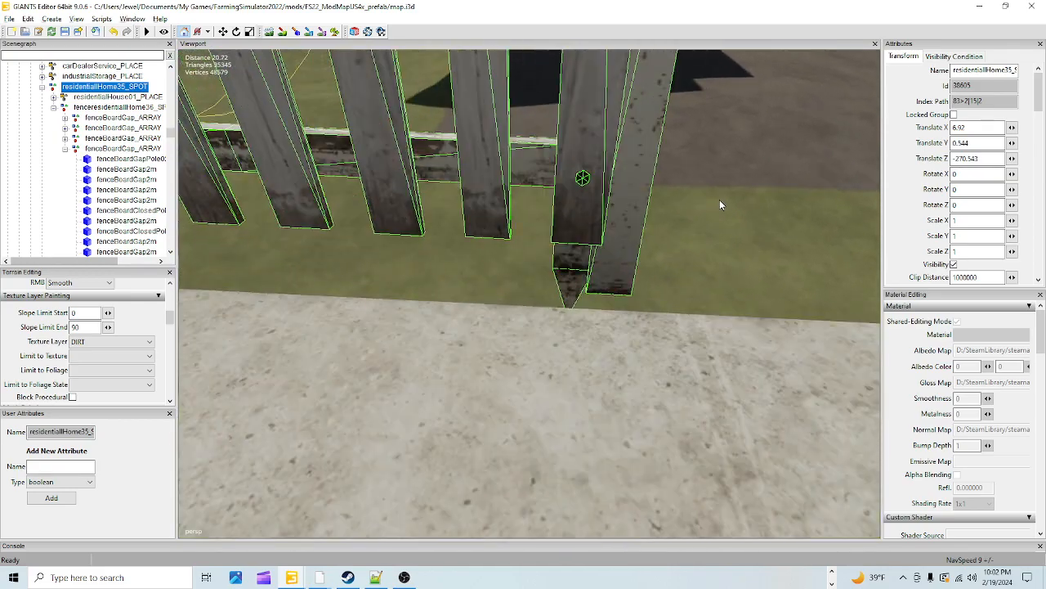
pyautogui.keyDown('alt'); pyautogui.moveTo(719, 201); pyautogui.dragTo(532, 282); pyautogui.keyUp('alt')
pyautogui.keyDown('alt'); pyautogui.moveTo(532, 282); pyautogui.dragTo(453, 389, button='right'); pyautogui.keyUp('alt')
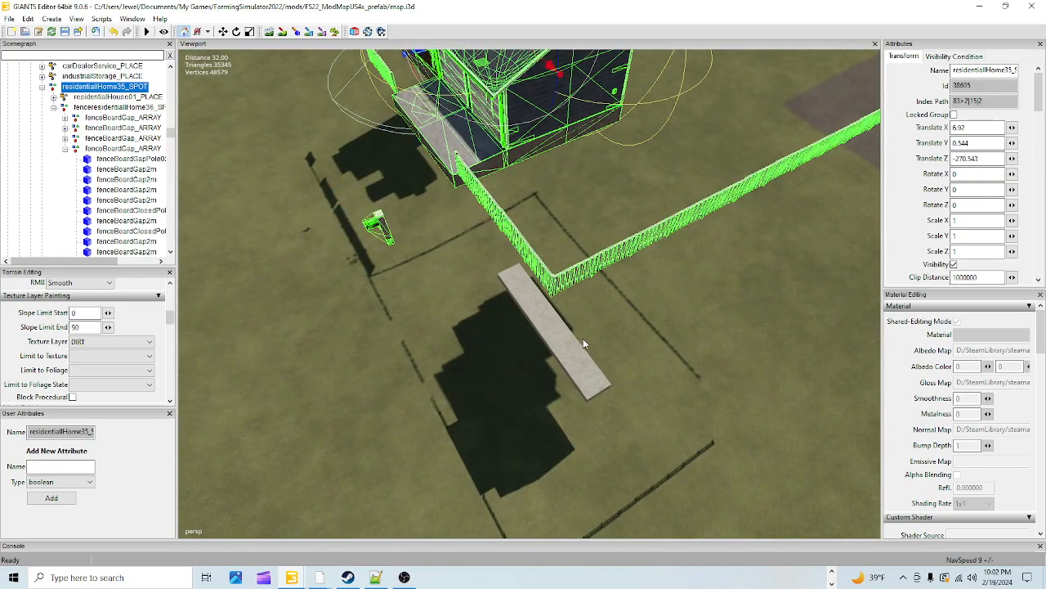
pyautogui.click(573, 349)
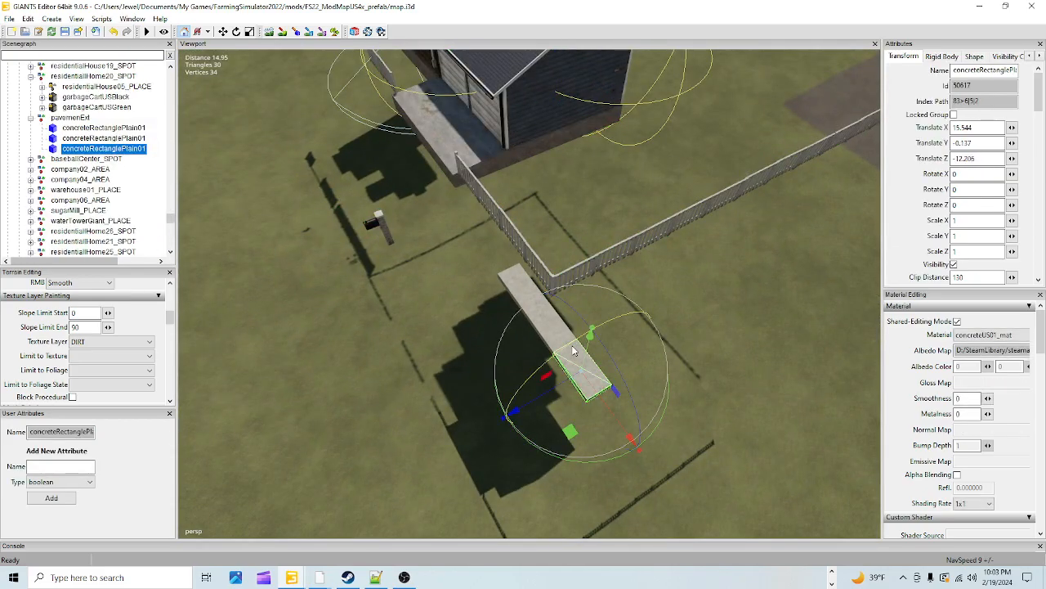
pyautogui.scroll(1, 308, 234)
pyautogui.scroll(3, 59, 196)
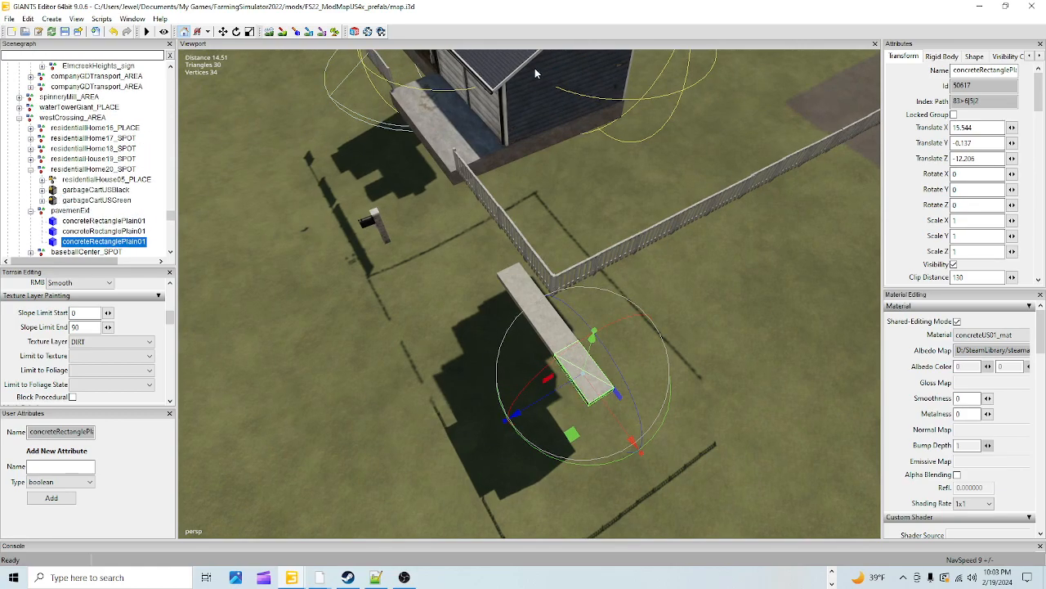
pyautogui.click(522, 93)
pyautogui.scroll(2, 151, 148)
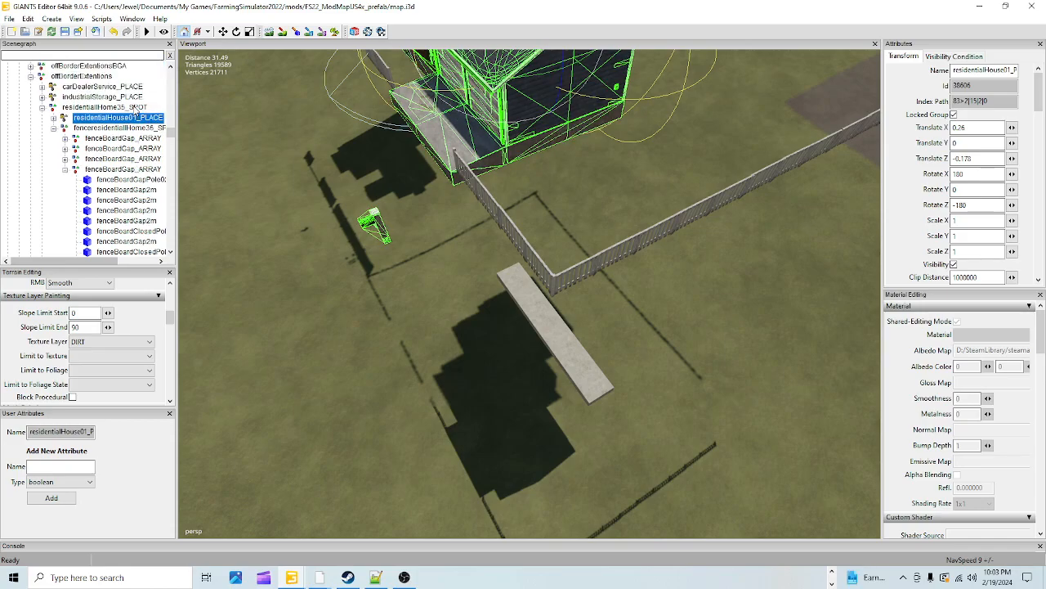
# - Relocate the residentialHome35_SPOT group to the empty grass by the curved dirt road, at about X -896, Y -35, Z -1162
pyautogui.click(134, 108)
pyautogui.keyDown('alt'); pyautogui.moveTo(533, 371); pyautogui.dragTo(449, 445); pyautogui.keyUp('alt')
pyautogui.scroll(5, 543, 389)
pyautogui.scroll(10, 449, 445)
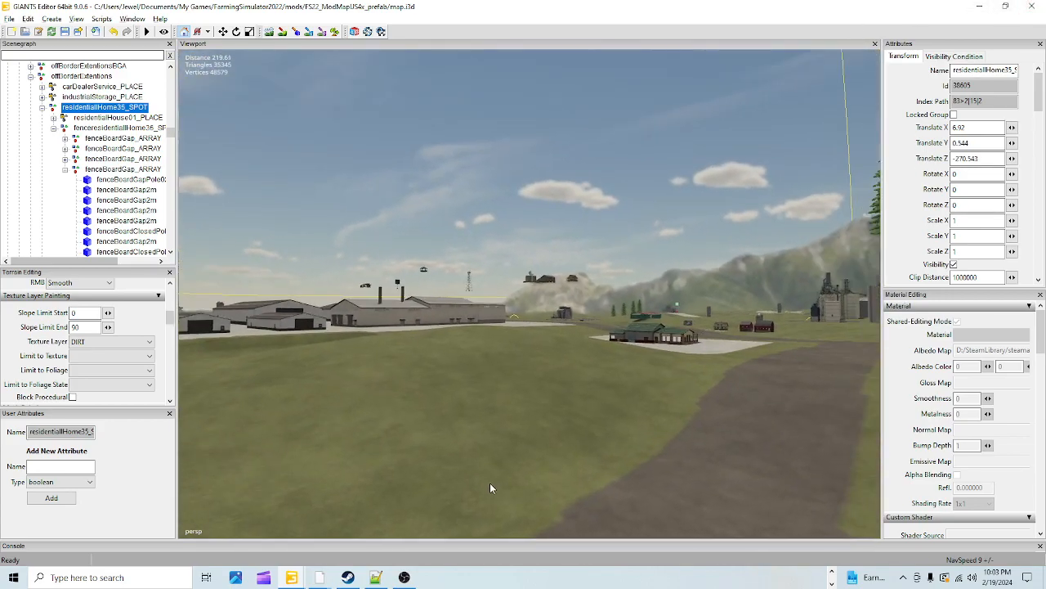
pyautogui.scroll(10, 445, 471)
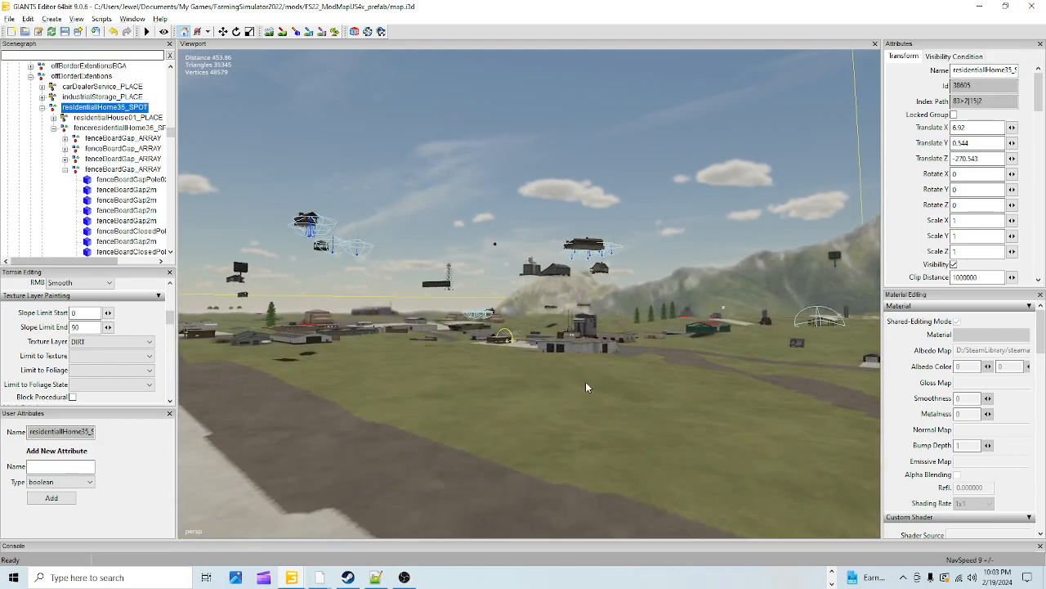
pyautogui.scroll(10, 560, 369)
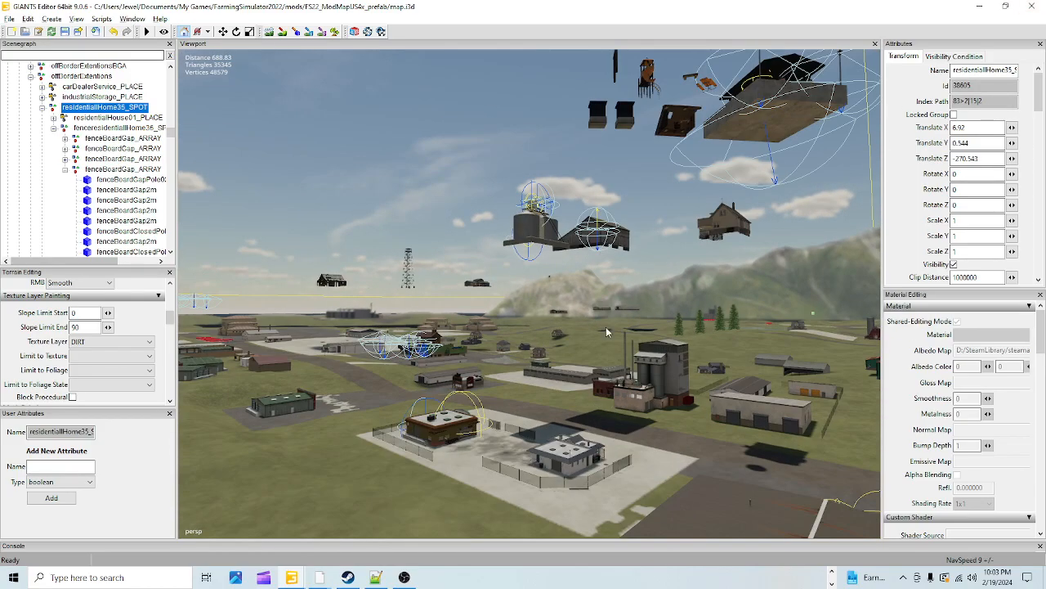
pyautogui.scroll(7, 543, 339)
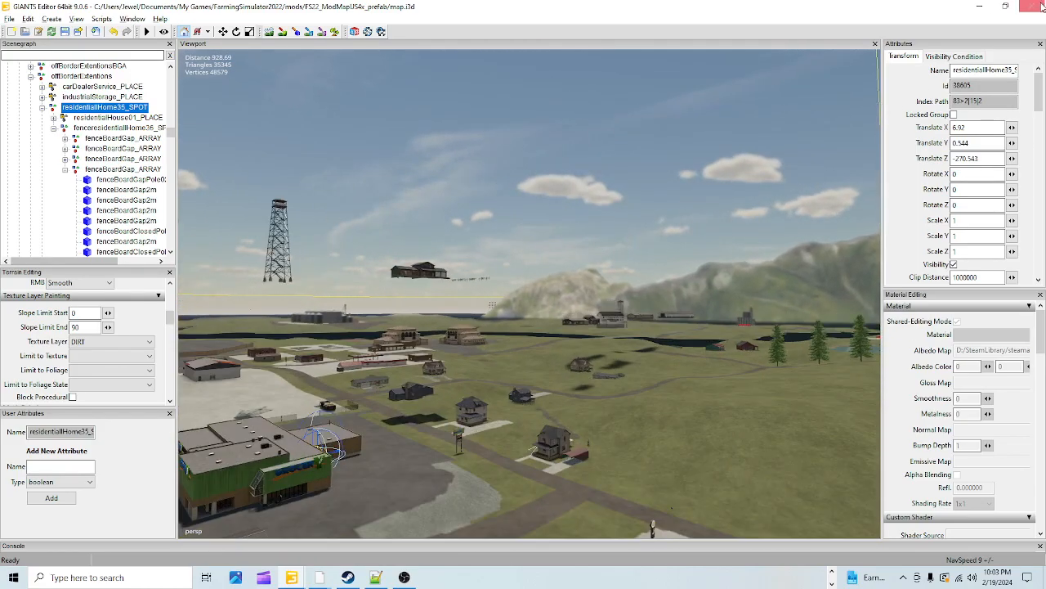
pyautogui.scroll(3, 543, 339)
pyautogui.scroll(3, 516, 399)
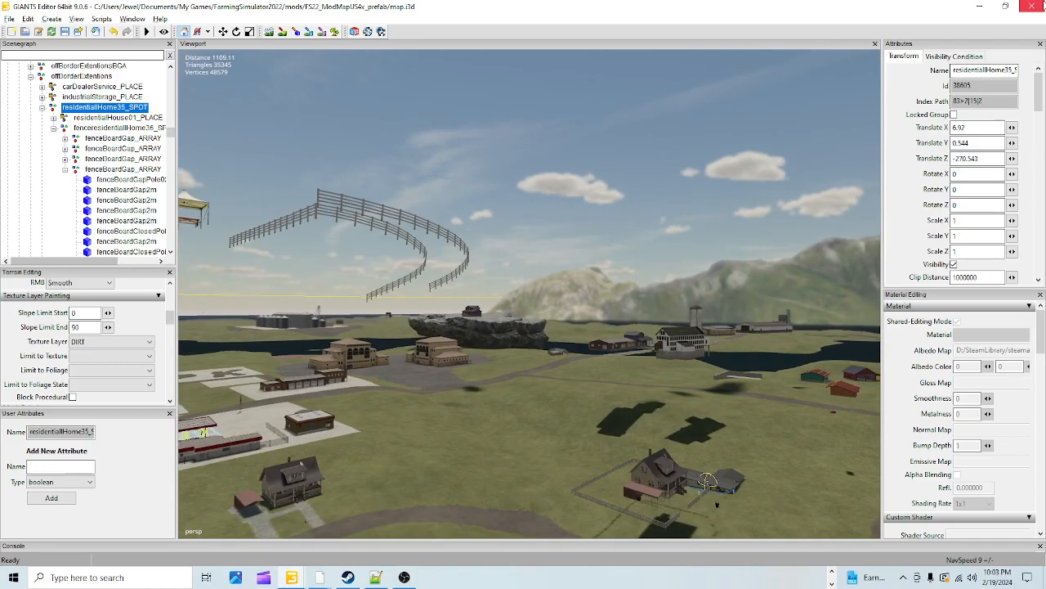
pyautogui.scroll(2, 362, 503)
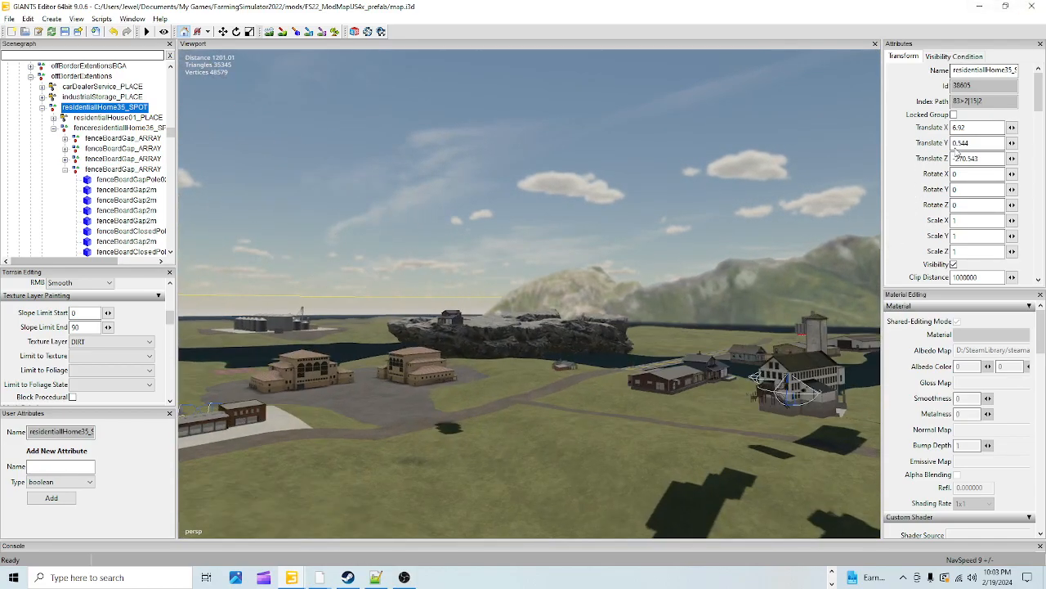
pyautogui.press('f')
pyautogui.keyDown('alt'); pyautogui.moveTo(628, 376); pyautogui.dragTo(596, 345); pyautogui.keyUp('alt')
pyautogui.keyDown('alt'); pyautogui.moveTo(596, 345); pyautogui.dragTo(616, 231, button='right'); pyautogui.keyUp('alt')
pyautogui.keyDown('alt'); pyautogui.moveTo(617, 236); pyautogui.dragTo(398, 144); pyautogui.keyUp('alt')
pyautogui.keyDown('alt'); pyautogui.moveTo(398, 144); pyautogui.dragTo(142, 535, button='right'); pyautogui.keyUp('alt')
pyautogui.keyDown('alt'); pyautogui.moveTo(429, 369); pyautogui.dragTo(543, 434); pyautogui.keyUp('alt')
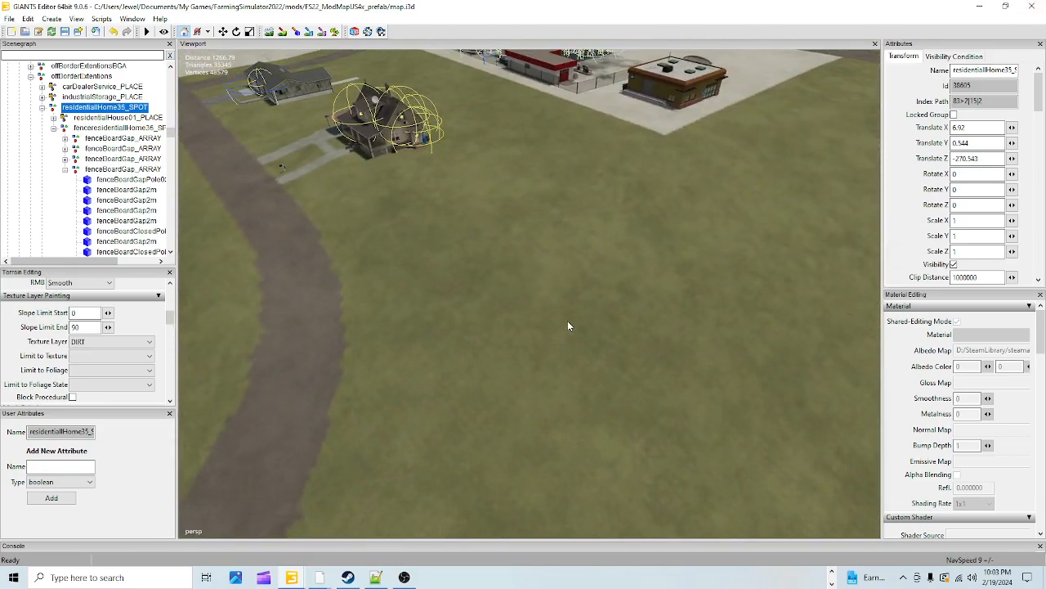
pyautogui.hotkey('ctrl', 'b')
pyautogui.click(565, 233)
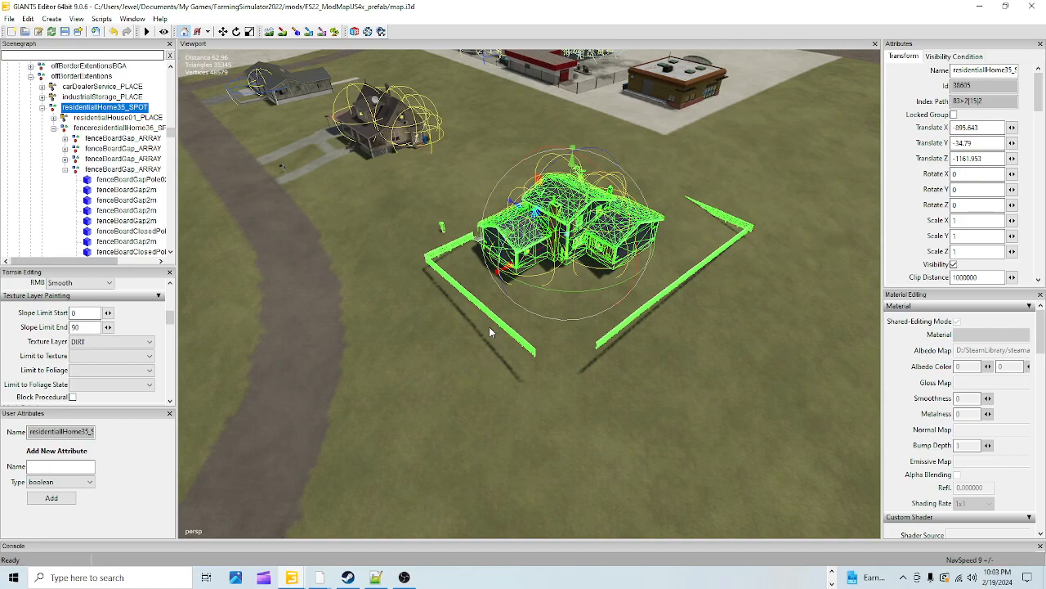
# - Move the fenceresidentialHome36 group away from the house along its Z axis, to about Z -64.3
pyautogui.click(270, 246)
pyautogui.scroll(3, 69, 168)
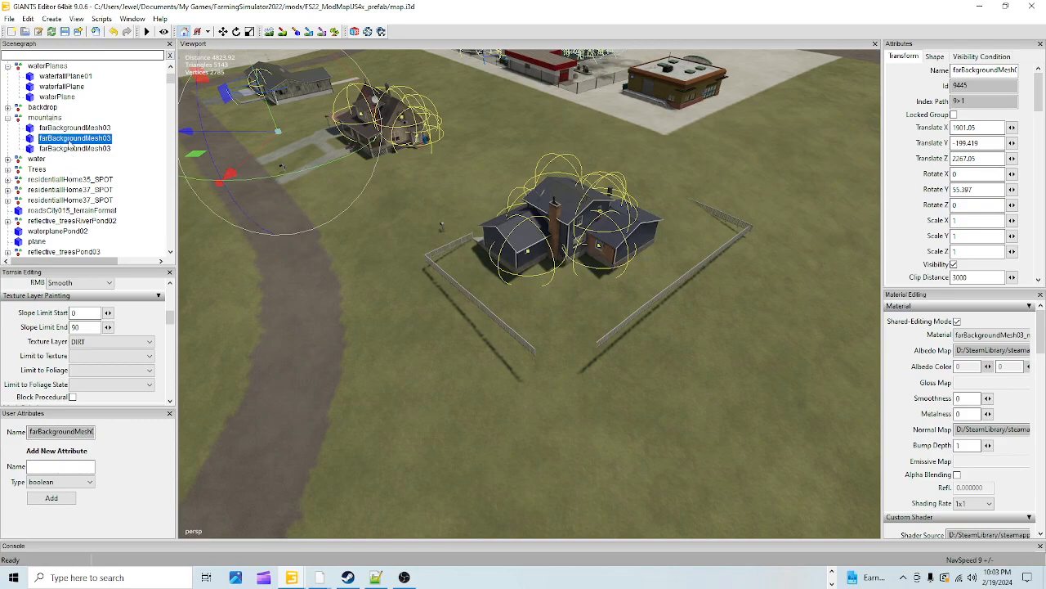
pyautogui.click(473, 300)
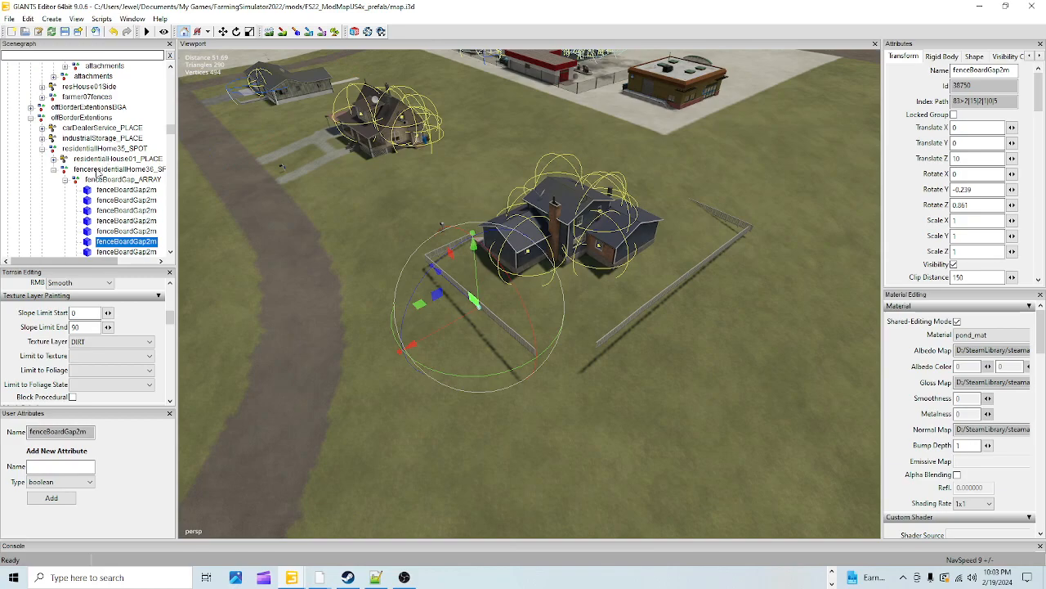
pyautogui.click(99, 169)
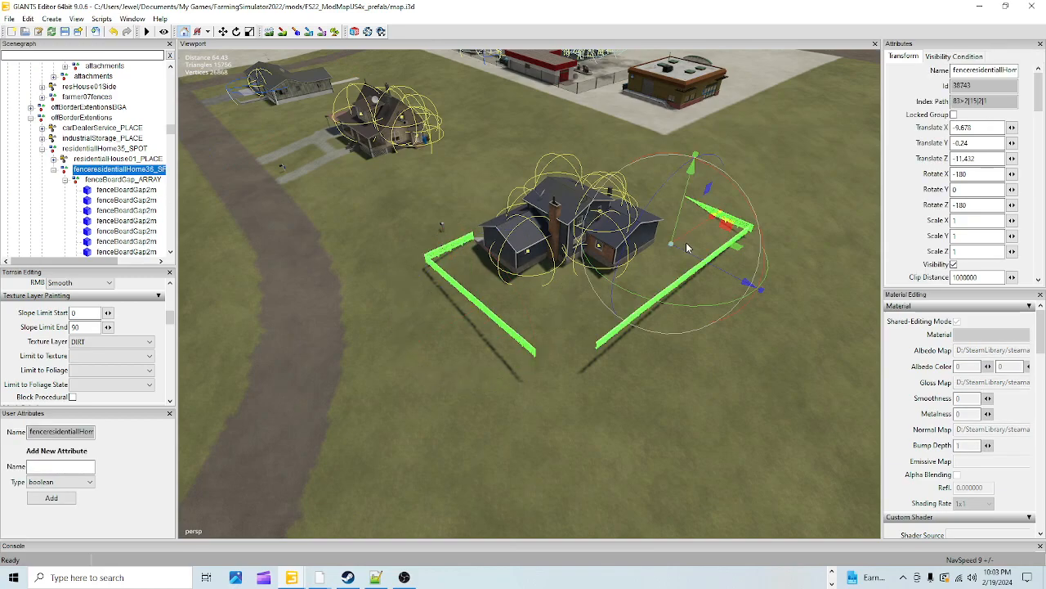
pyautogui.moveTo(693, 258); pyautogui.dragTo(1032, 418)
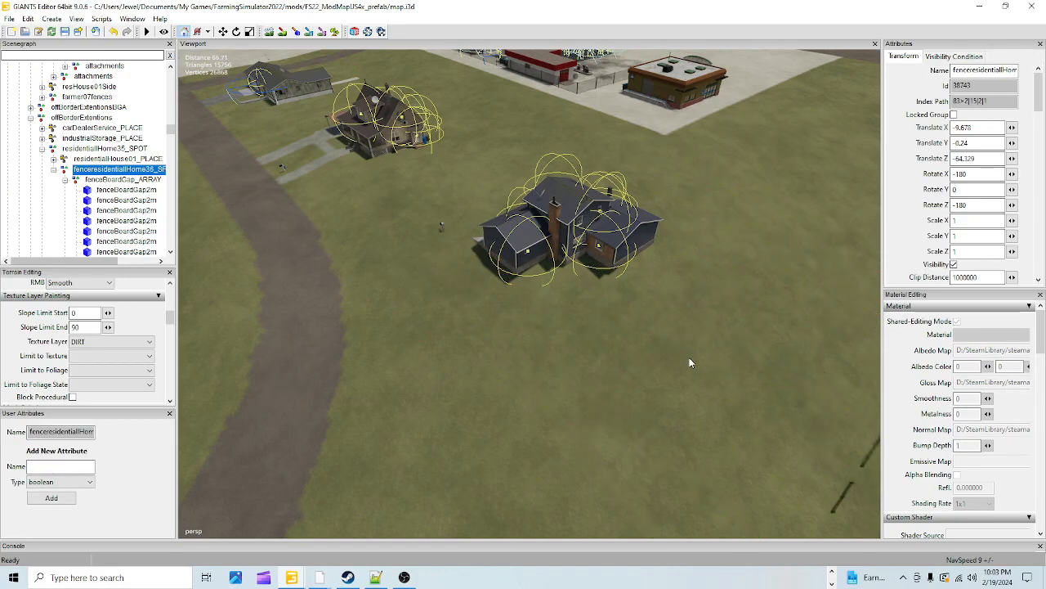
# - Select residentialHouse01_PLACE separately from its parent group and rotate it to about -7.6 degrees around Y
pyautogui.keyDown('alt'); pyautogui.moveTo(538, 433); pyautogui.dragTo(753, 93, button='right'); pyautogui.keyUp('alt')
pyautogui.keyDown('alt'); pyautogui.moveTo(573, 348); pyautogui.dragTo(472, 360); pyautogui.keyUp('alt')
pyautogui.click(549, 211)
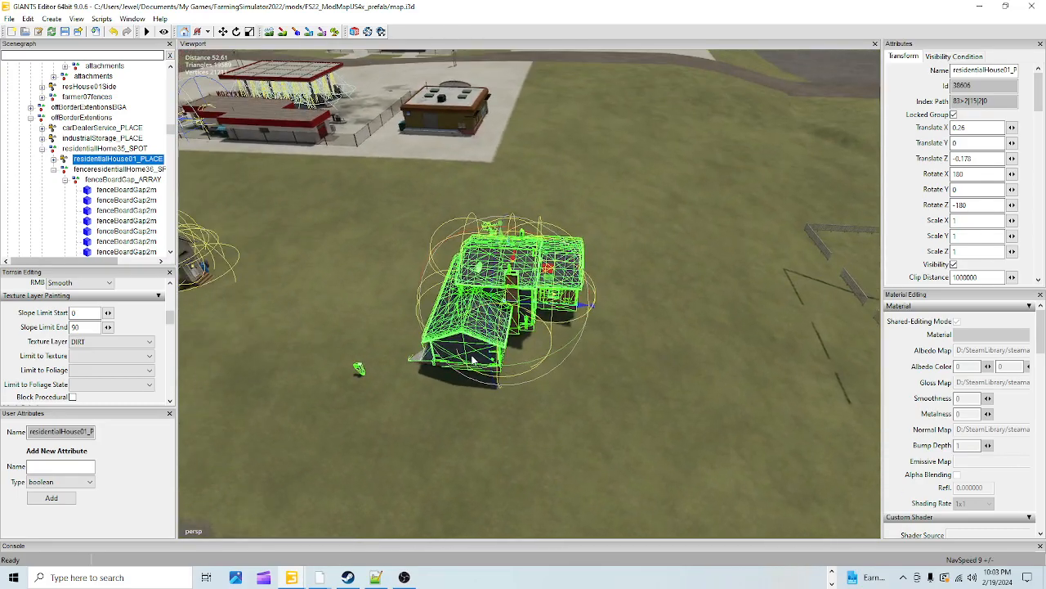
pyautogui.click(120, 151)
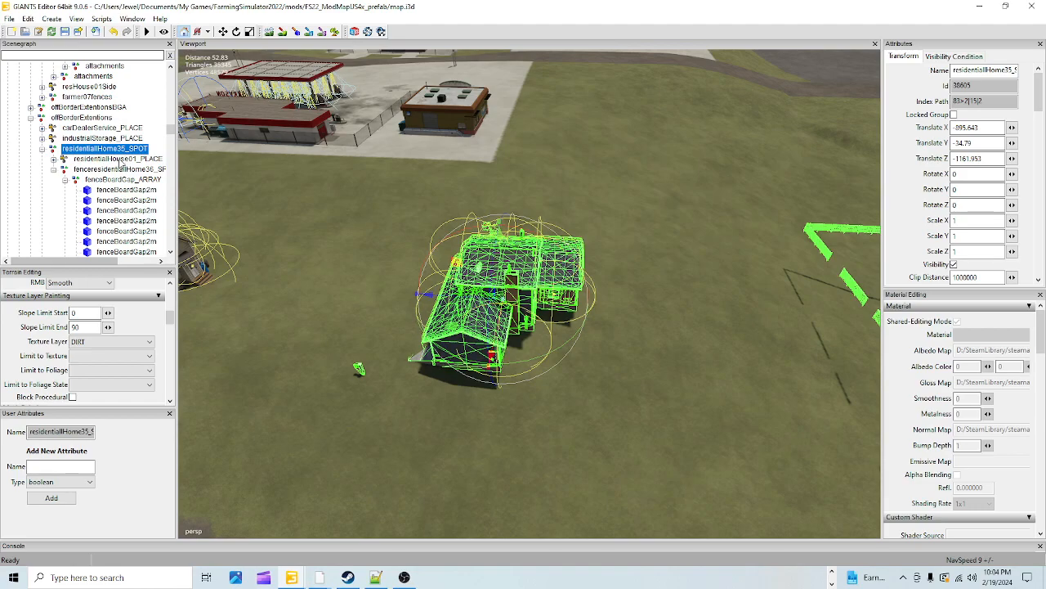
pyautogui.click(123, 159)
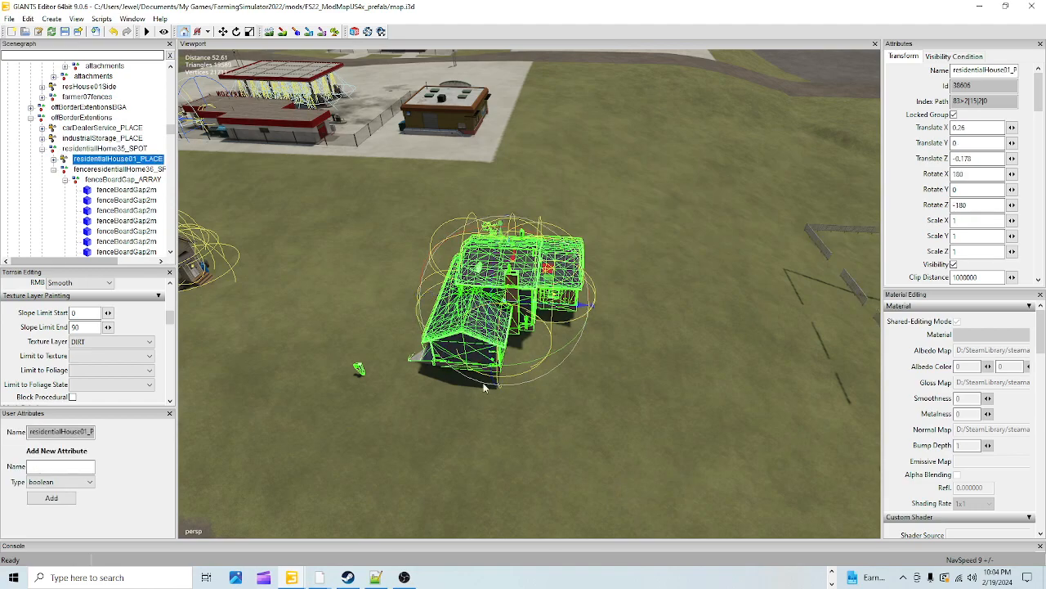
pyautogui.moveTo(539, 365); pyautogui.dragTo(665, 393)
# - Rotate residentialHouse01_PLACE to about -30.4 degrees around Y and reposition it at about X 1.17, Y -2.17, Z -1.73
pyautogui.scroll(4, 736, 216)
pyautogui.keyDown('alt'); pyautogui.moveTo(736, 216); pyautogui.dragTo(535, 395); pyautogui.keyUp('alt')
pyautogui.scroll(-4, 561, 240)
pyautogui.scroll(-2, 490, 439)
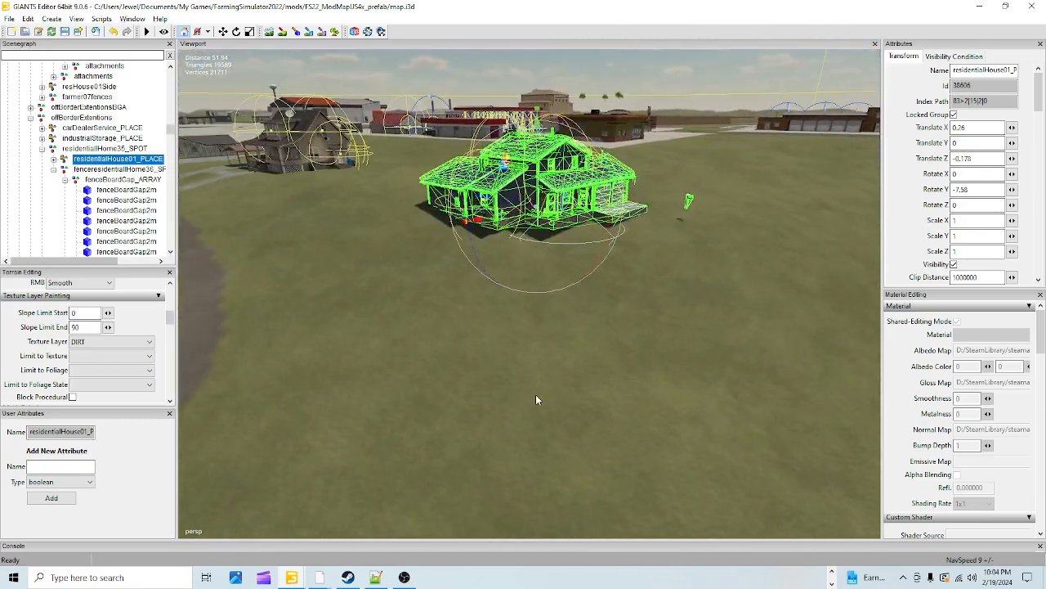
pyautogui.scroll(-2, 523, 386)
pyautogui.moveTo(544, 253); pyautogui.dragTo(487, 266)
pyautogui.moveTo(538, 192); pyautogui.dragTo(539, 201)
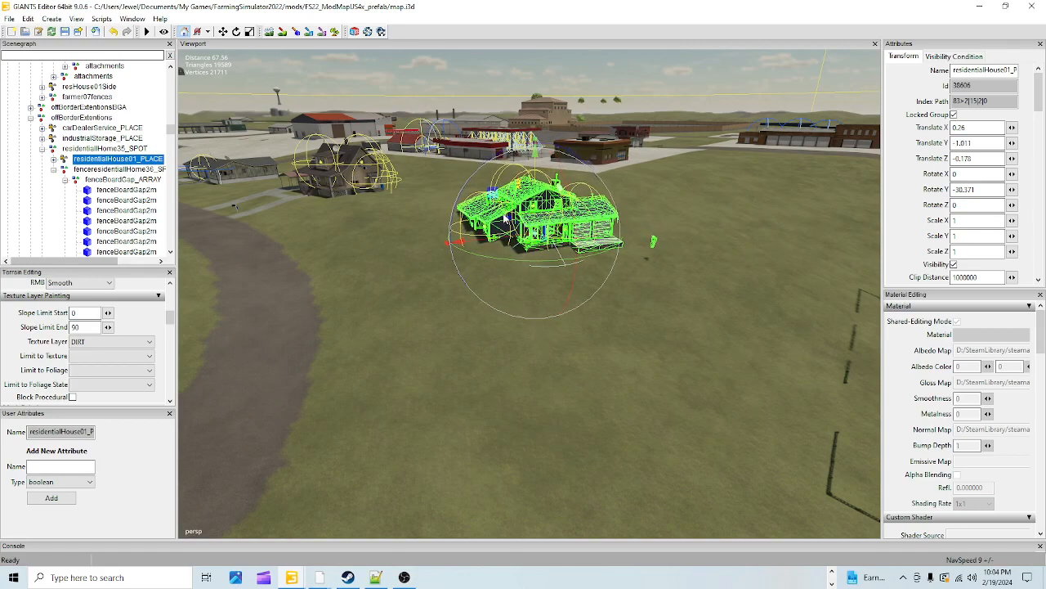
pyautogui.moveTo(510, 225); pyautogui.dragTo(536, 216)
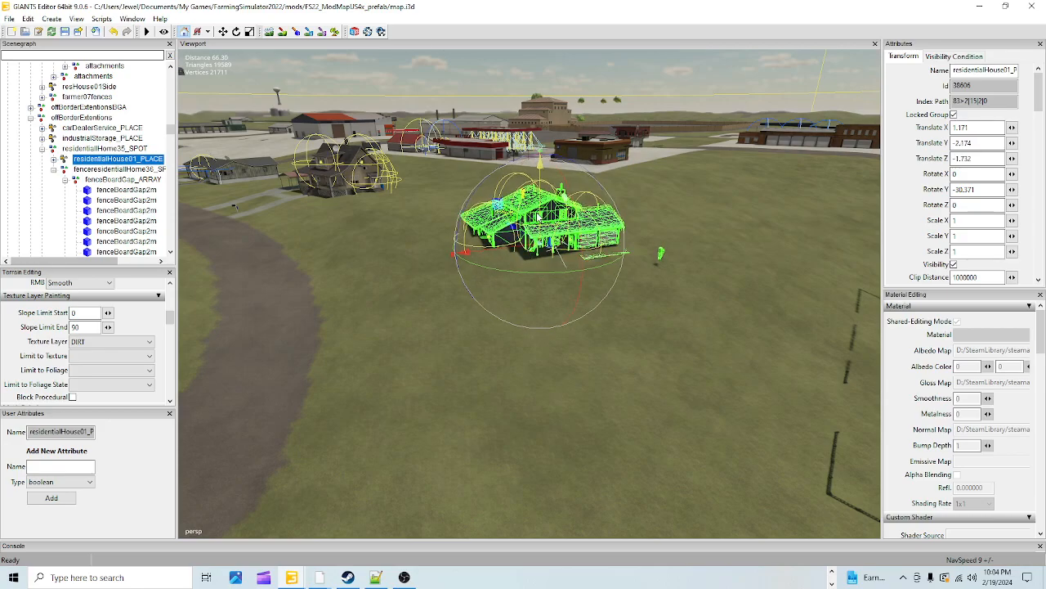
# - Examine the ground around the repositioned house, including the nearby road and the detached fences
pyautogui.keyDown('alt'); pyautogui.moveTo(524, 294); pyautogui.dragTo(538, 326); pyautogui.keyUp('alt')
pyautogui.scroll(5, 603, 210)
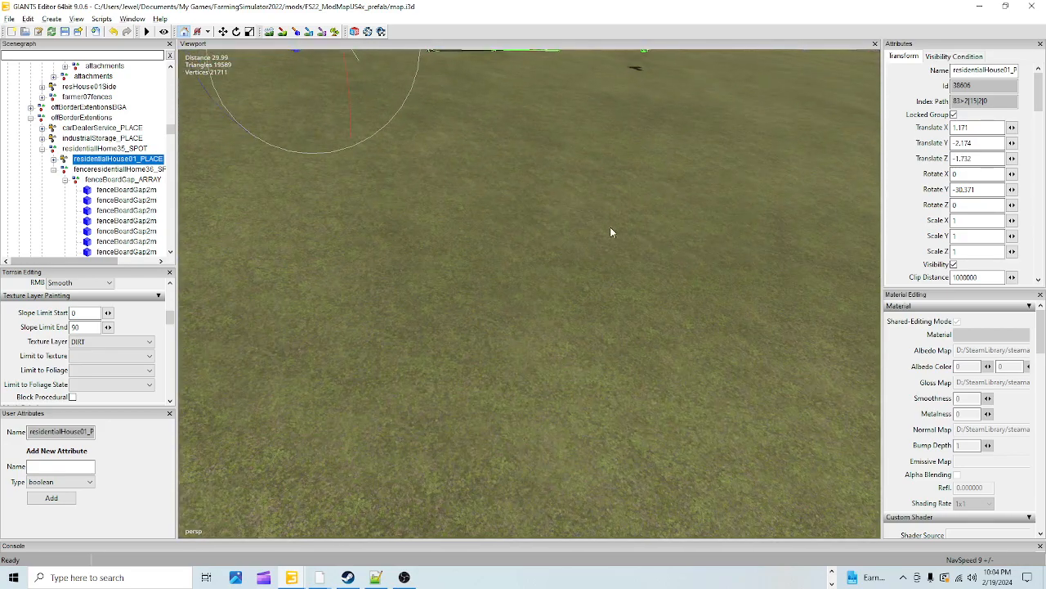
pyautogui.keyDown('alt'); pyautogui.moveTo(613, 222); pyautogui.dragTo(555, 223); pyautogui.keyUp('alt')
pyautogui.scroll(-5, 531, 274)
pyautogui.keyDown('alt'); pyautogui.moveTo(501, 326); pyautogui.dragTo(512, 291); pyautogui.keyUp('alt')
pyautogui.scroll(-5, 457, 351)
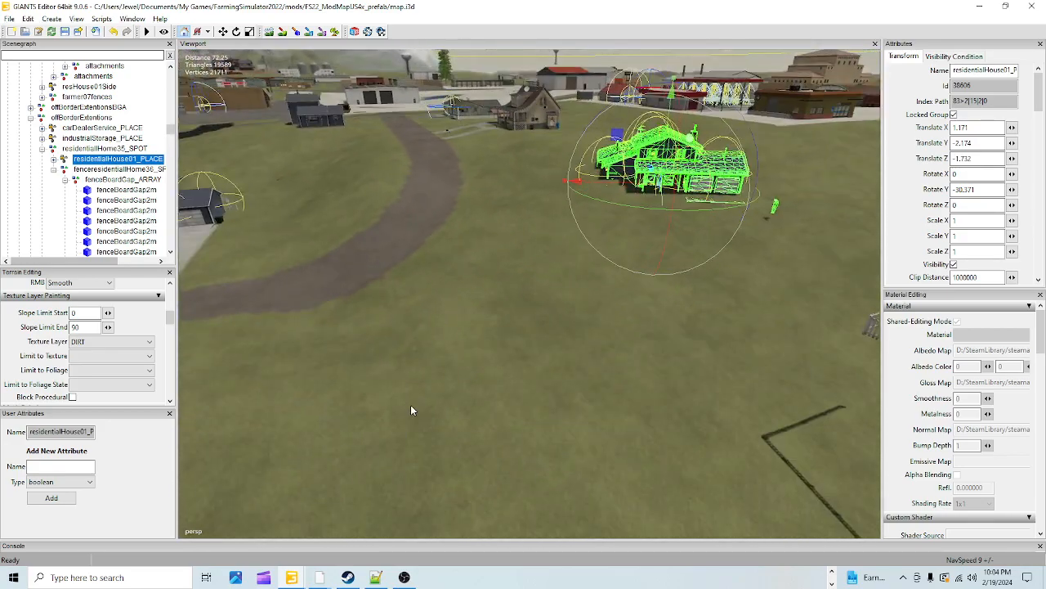
pyautogui.keyDown('alt'); pyautogui.moveTo(733, 190); pyautogui.dragTo(430, 423); pyautogui.keyUp('alt')
pyautogui.scroll(-5, 430, 422)
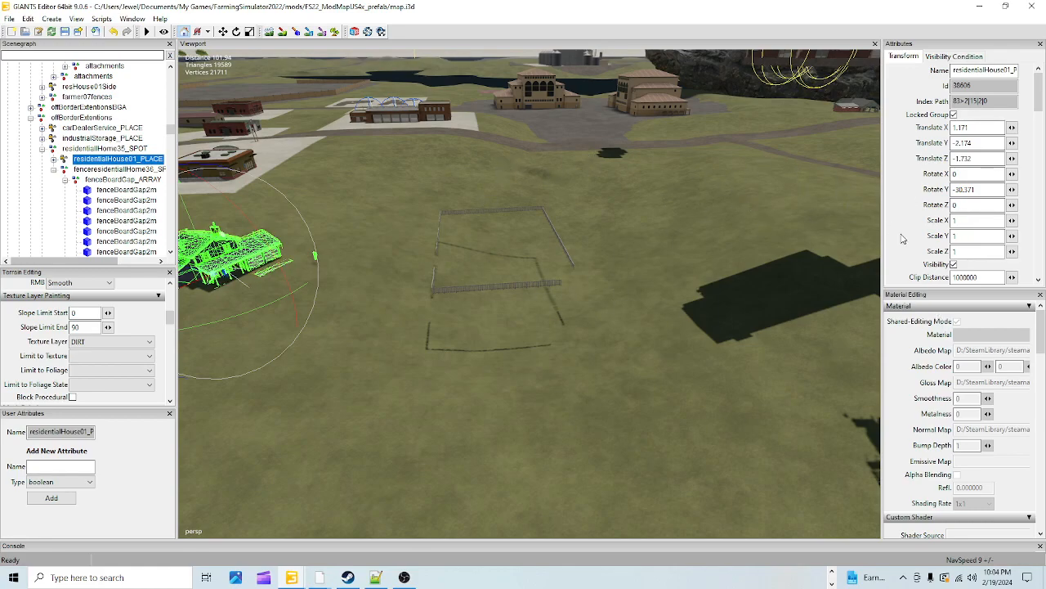
pyautogui.keyDown('alt'); pyautogui.moveTo(717, 446); pyautogui.dragTo(992, 187, button='right'); pyautogui.keyUp('alt')
pyautogui.keyDown('alt'); pyautogui.moveTo(858, 238); pyautogui.dragTo(629, 333); pyautogui.keyUp('alt')
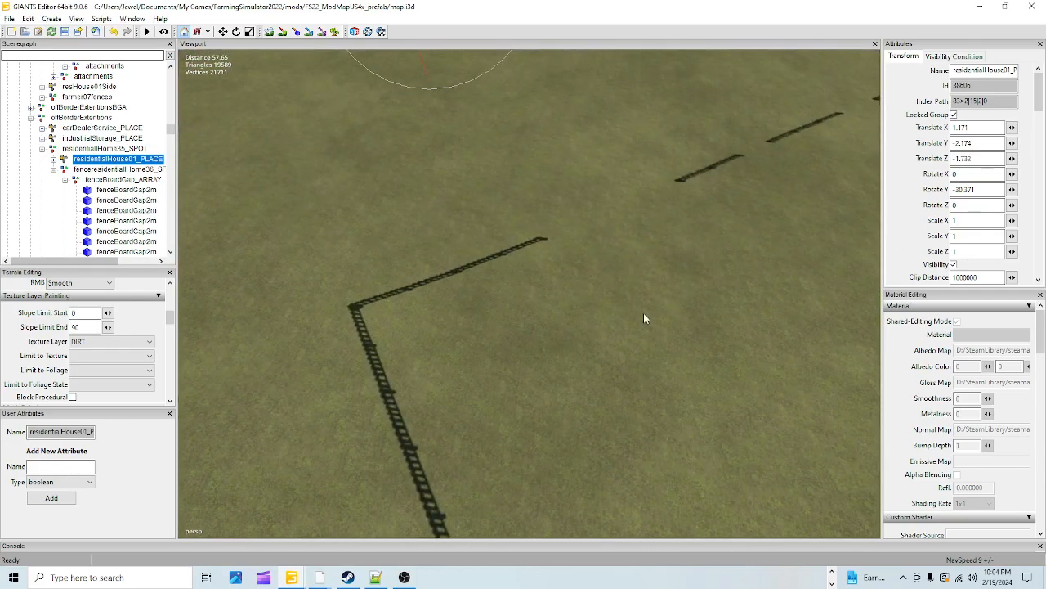
pyautogui.keyDown('alt'); pyautogui.moveTo(629, 330); pyautogui.dragTo(668, 411, button='right'); pyautogui.keyUp('alt')
pyautogui.keyDown('alt'); pyautogui.moveTo(668, 411); pyautogui.dragTo(518, 413); pyautogui.keyUp('alt')
pyautogui.keyDown('alt'); pyautogui.moveTo(518, 413); pyautogui.dragTo(852, 249, button='right'); pyautogui.keyUp('alt')
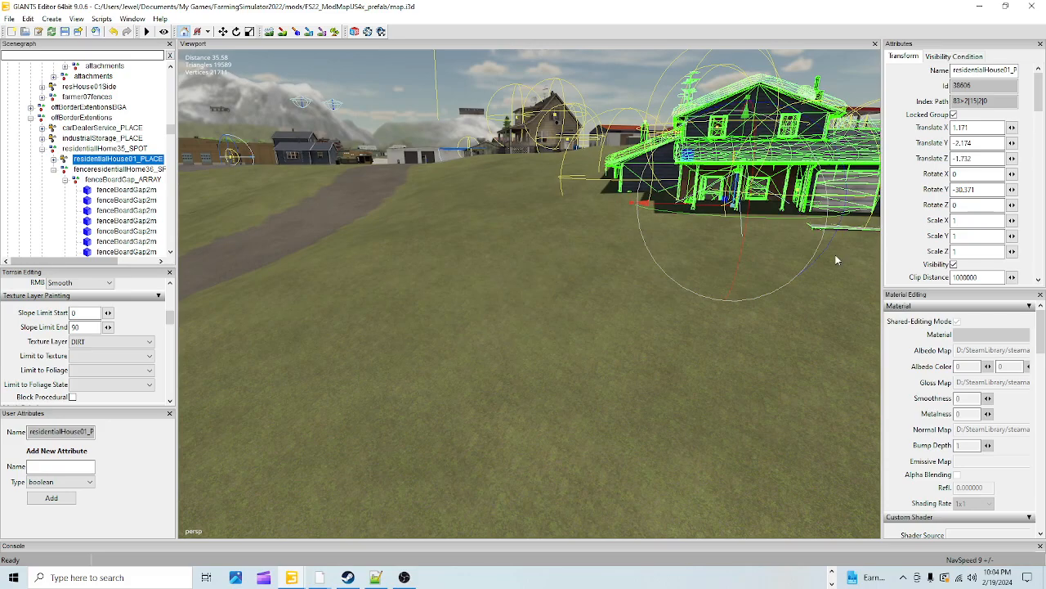
pyautogui.keyDown('alt'); pyautogui.moveTo(853, 253); pyautogui.dragTo(717, 325); pyautogui.keyUp('alt')
pyautogui.keyDown('alt'); pyautogui.moveTo(717, 325); pyautogui.dragTo(609, 349, button='right'); pyautogui.keyUp('alt')
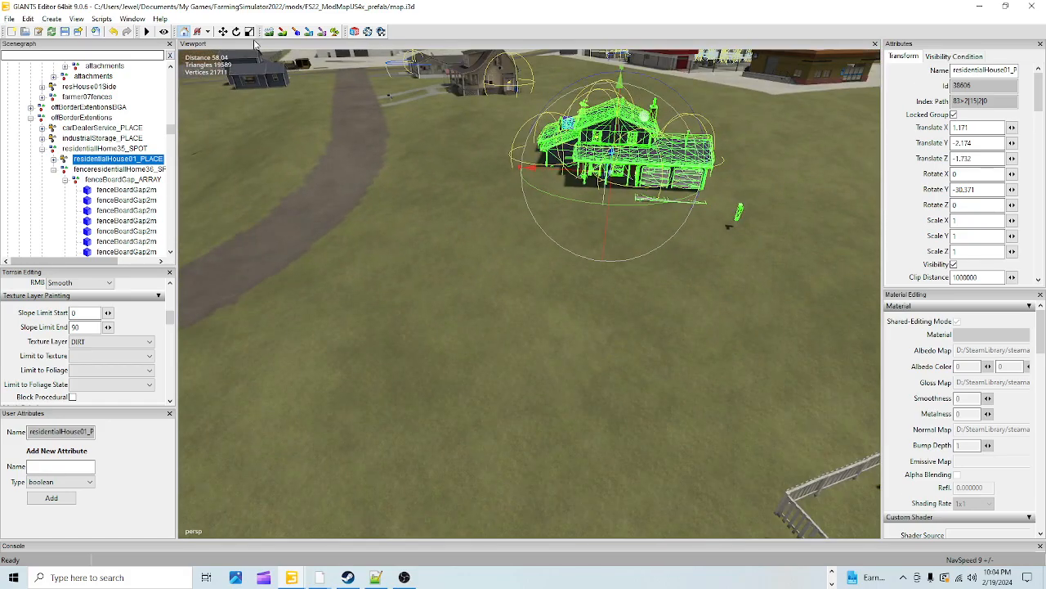
# - Set the primary terrain brush action to Add and paint a wide, curving DIRT driveway from the road to the house's garage
pyautogui.click(283, 33)
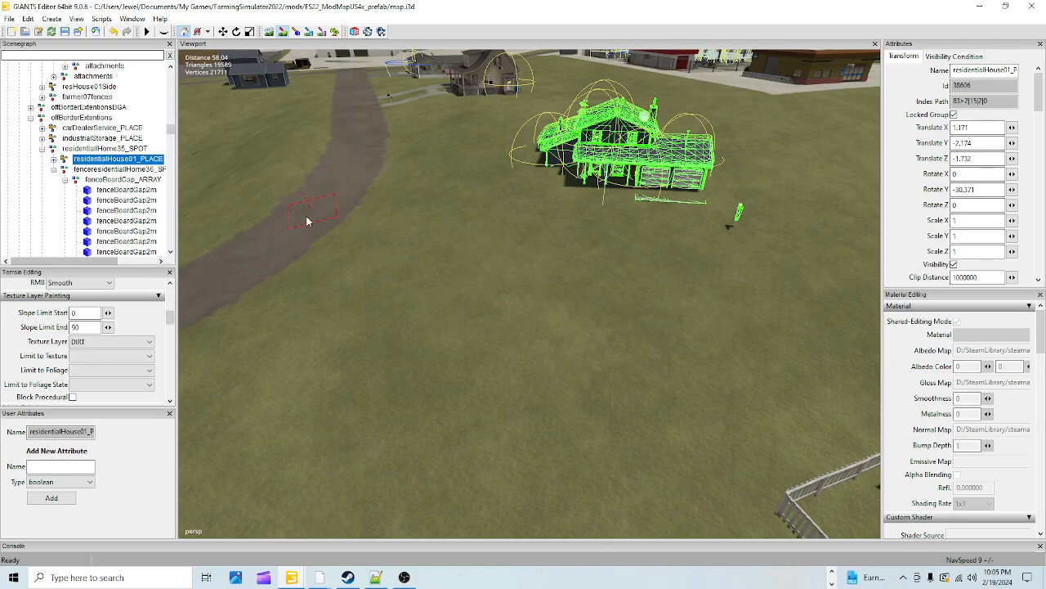
pyautogui.scroll(3, 130, 326)
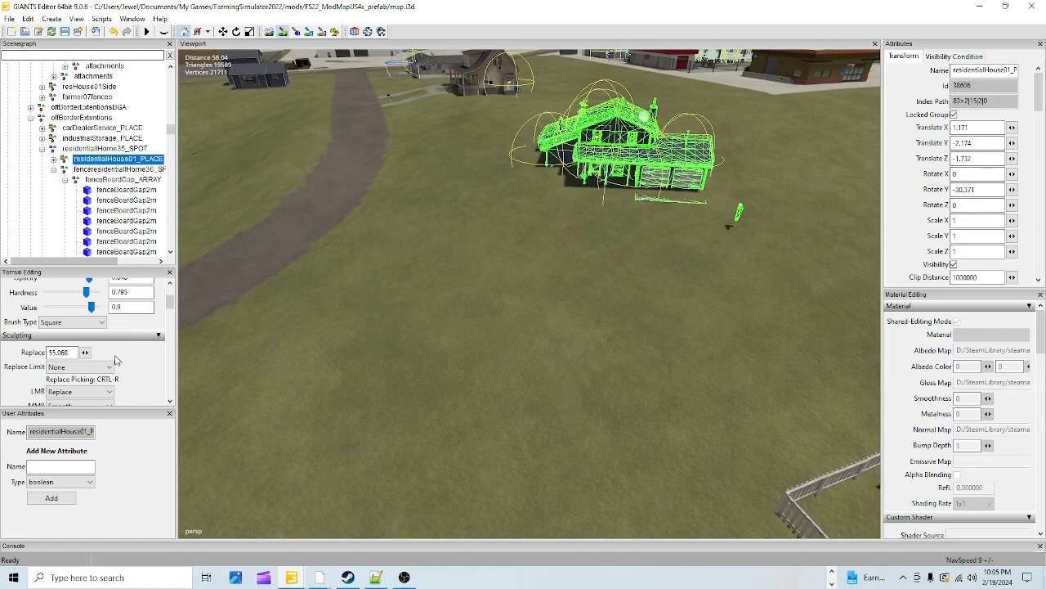
pyautogui.click(97, 392)
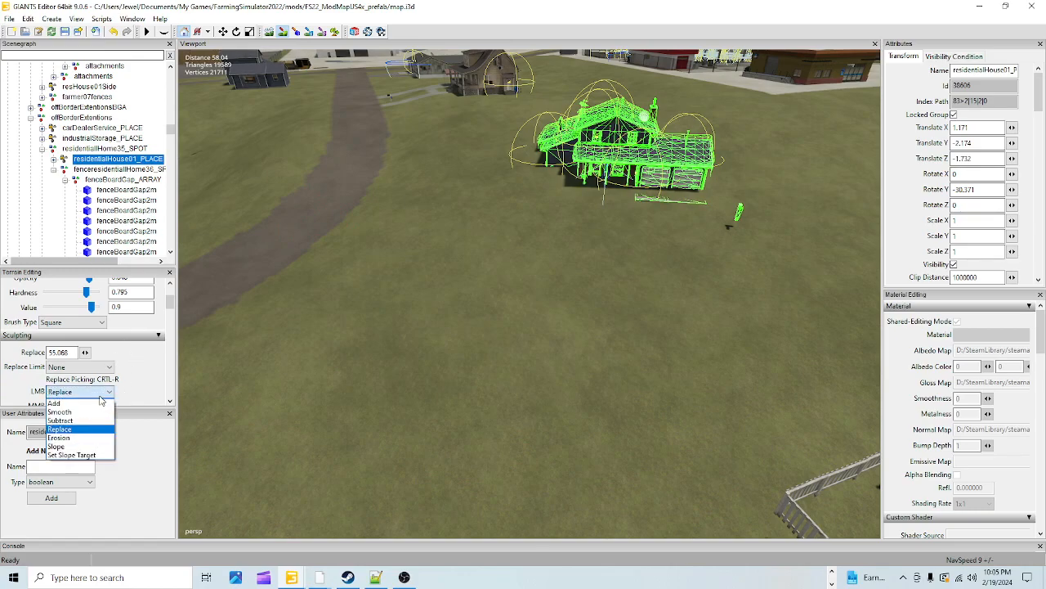
pyautogui.click(66, 402)
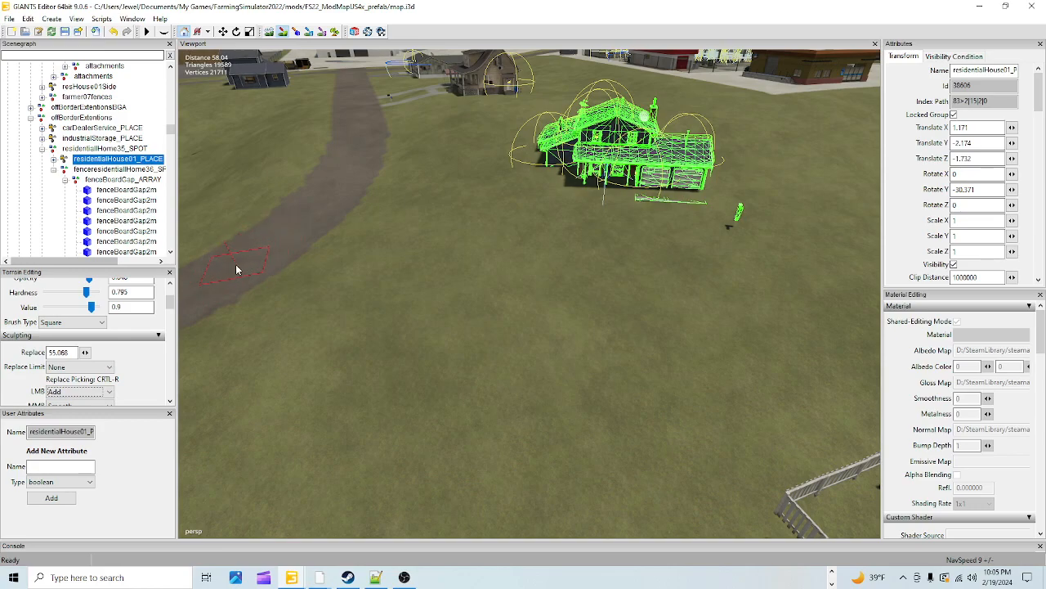
pyautogui.moveTo(229, 286)
pyautogui.mouseDown()
pyautogui.moveTo(236, 311)
pyautogui.moveTo(269, 342)
pyautogui.moveTo(330, 367)
pyautogui.moveTo(561, 401)
pyautogui.moveTo(636, 384)
pyautogui.moveTo(687, 327)
pyautogui.moveTo(692, 232)
pyautogui.mouseUp()
pyautogui.moveTo(542, 393)
pyautogui.mouseDown()
pyautogui.moveTo(630, 335)
pyautogui.moveTo(672, 282)
pyautogui.moveTo(688, 239)
pyautogui.moveTo(672, 212)
pyautogui.moveTo(647, 250)
pyautogui.moveTo(631, 314)
pyautogui.mouseUp()
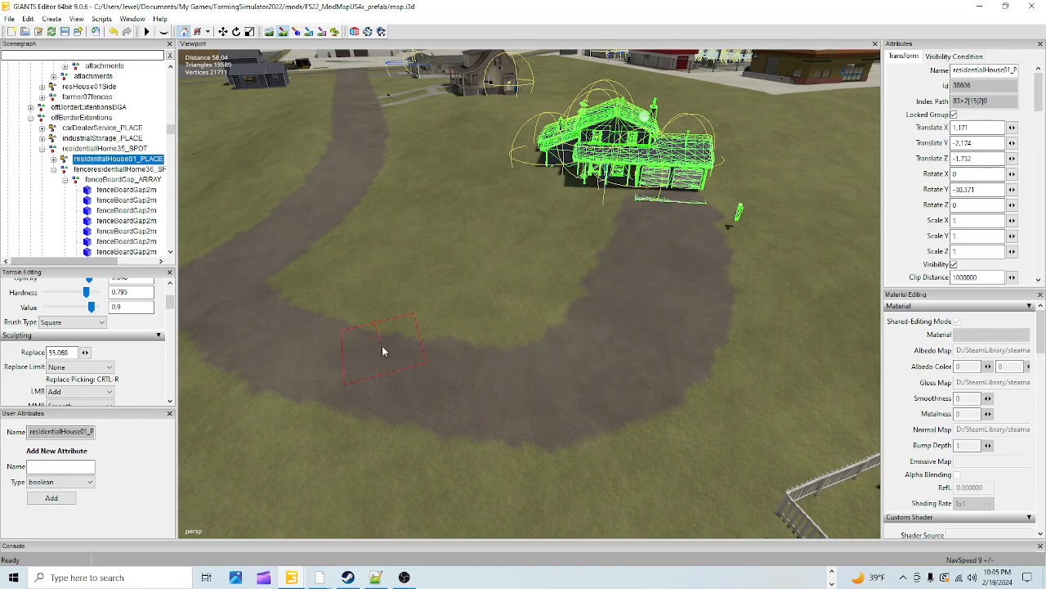
# - Sample the terrain height where the driveway meets the road, about 44.62, and set the primary sculpting action to Replace
pyautogui.click(288, 35)
pyautogui.moveTo(464, 318)
pyautogui.keyDown('alt'); pyautogui.mouseDown()
pyautogui.moveTo(486, 320)
pyautogui.moveTo(387, 483)
pyautogui.moveTo(343, 481)
pyautogui.moveTo(424, 349)
pyautogui.moveTo(469, 307)
pyautogui.moveTo(337, 440)
pyautogui.moveTo(680, 163)
pyautogui.moveTo(573, 296)
pyautogui.moveTo(872, 291)
pyautogui.moveTo(532, 342)
pyautogui.moveTo(673, 334)
pyautogui.moveTo(597, 437)
pyautogui.moveTo(581, 283)
pyautogui.moveTo(489, 305)
pyautogui.moveTo(463, 297)
pyautogui.moveTo(460, 373)
pyautogui.moveTo(512, 373)
pyautogui.moveTo(483, 343)
pyautogui.moveTo(469, 381)
pyautogui.moveTo(467, 303)
pyautogui.moveTo(511, 304)
pyautogui.moveTo(561, 223)
pyautogui.moveTo(416, 302)
pyautogui.moveTo(423, 392)
pyautogui.moveTo(367, 228)
pyautogui.mouseUp(); pyautogui.keyUp('alt')
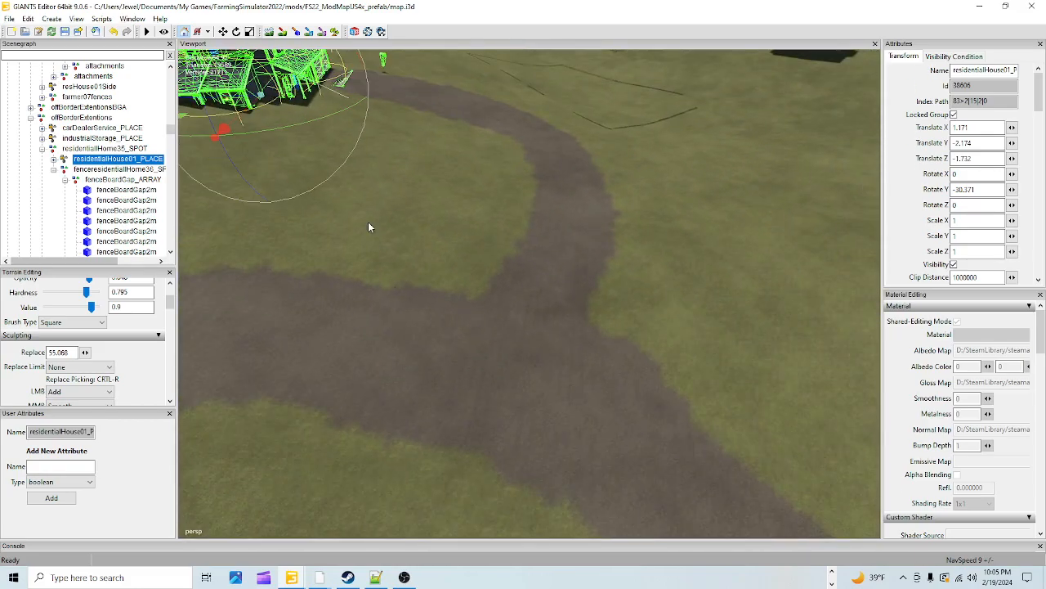
pyautogui.click(269, 32)
pyautogui.hotkey('ctrl', 'r')
pyautogui.click(78, 392)
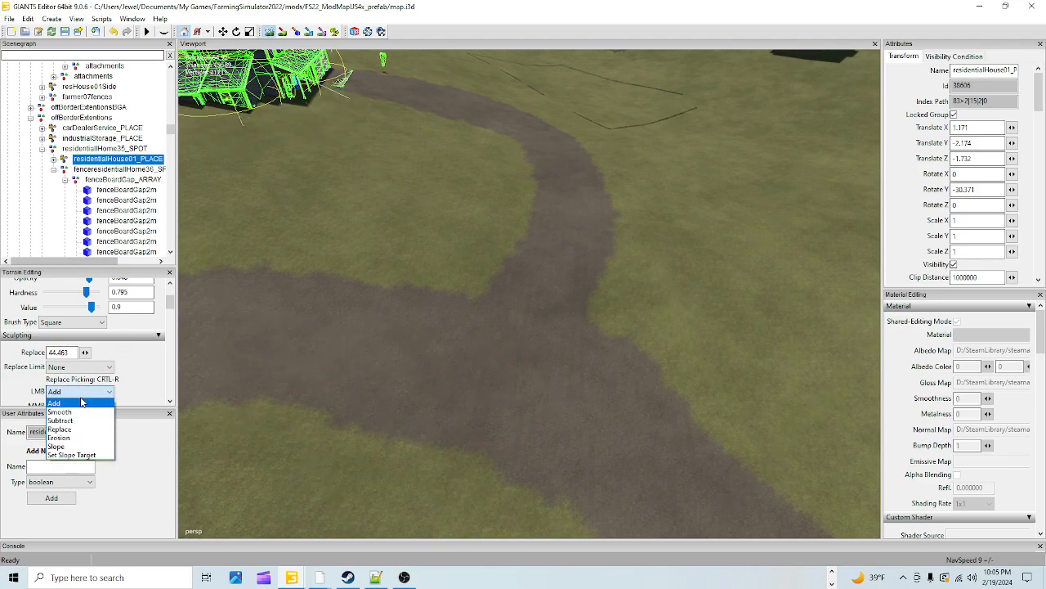
pyautogui.click(66, 431)
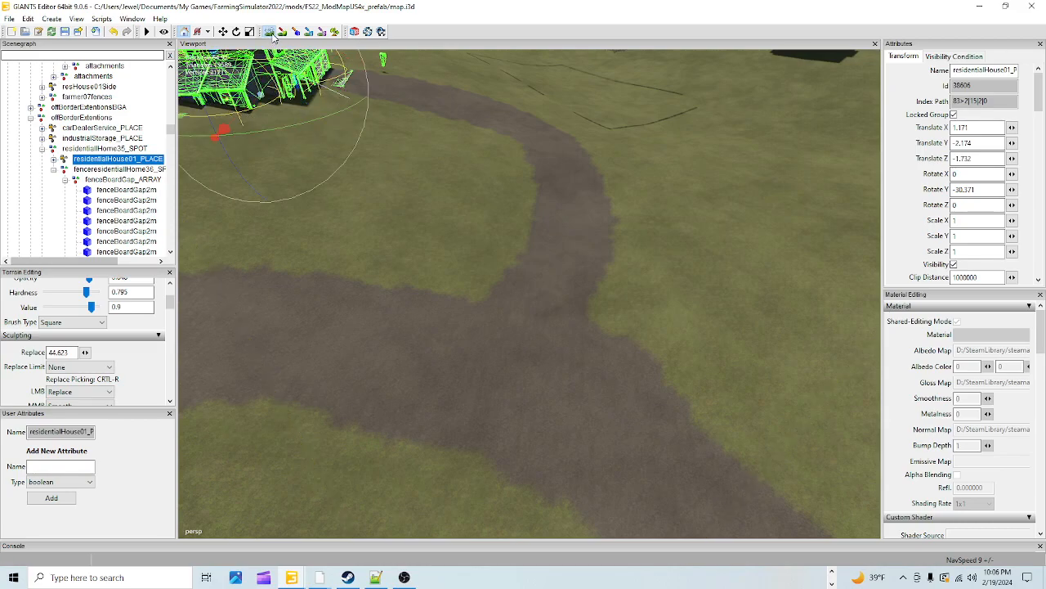
# - Try to level the new driveway with the Replace sculpting brush and undo the change
pyautogui.keyDown('alt'); pyautogui.moveTo(632, 286); pyautogui.dragTo(608, 357); pyautogui.keyUp('alt')
pyautogui.keyDown('alt'); pyautogui.moveTo(565, 425); pyautogui.dragTo(538, 494); pyautogui.keyUp('alt')
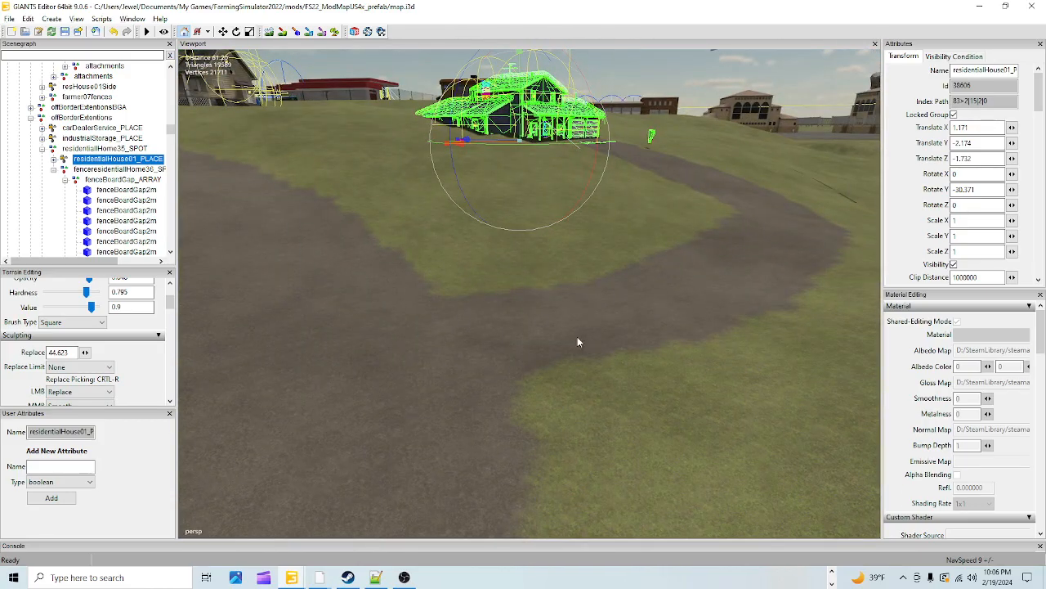
pyautogui.click(269, 31)
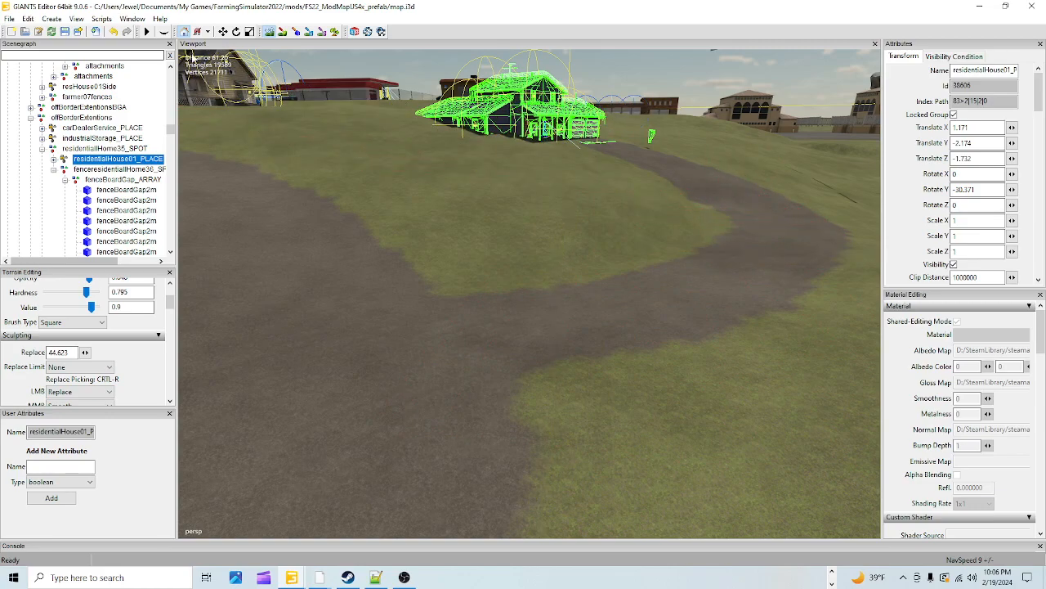
pyautogui.click(113, 31)
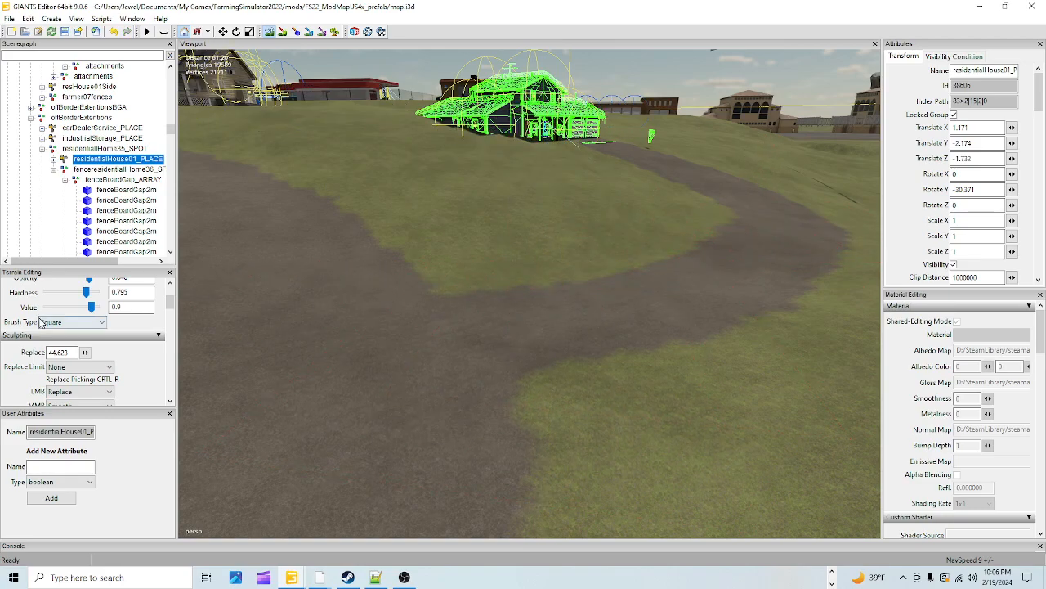
# - Try to lower the driveway's outer bend using the Subtract sculpting action at value 0.6 and undo the stroke
pyautogui.moveTo(91, 308); pyautogui.dragTo(81, 308)
pyautogui.click(105, 391)
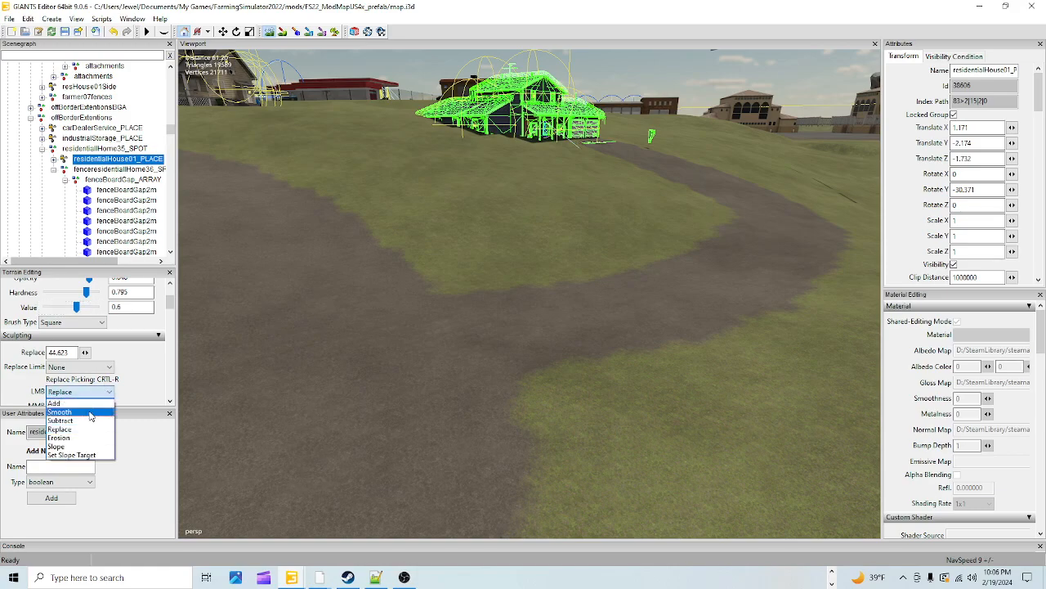
pyautogui.click(82, 421)
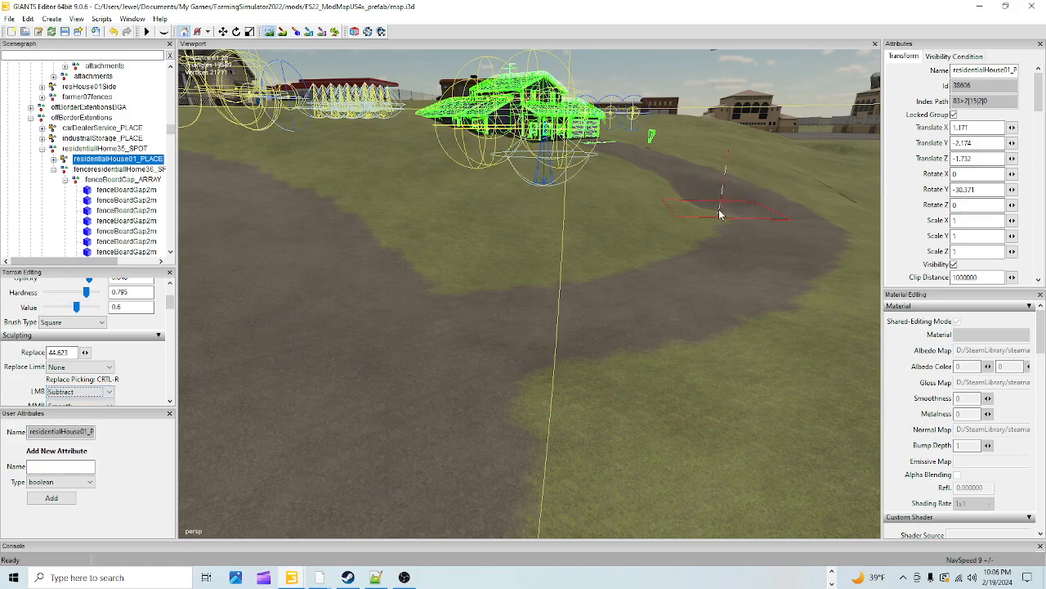
pyautogui.click(114, 32)
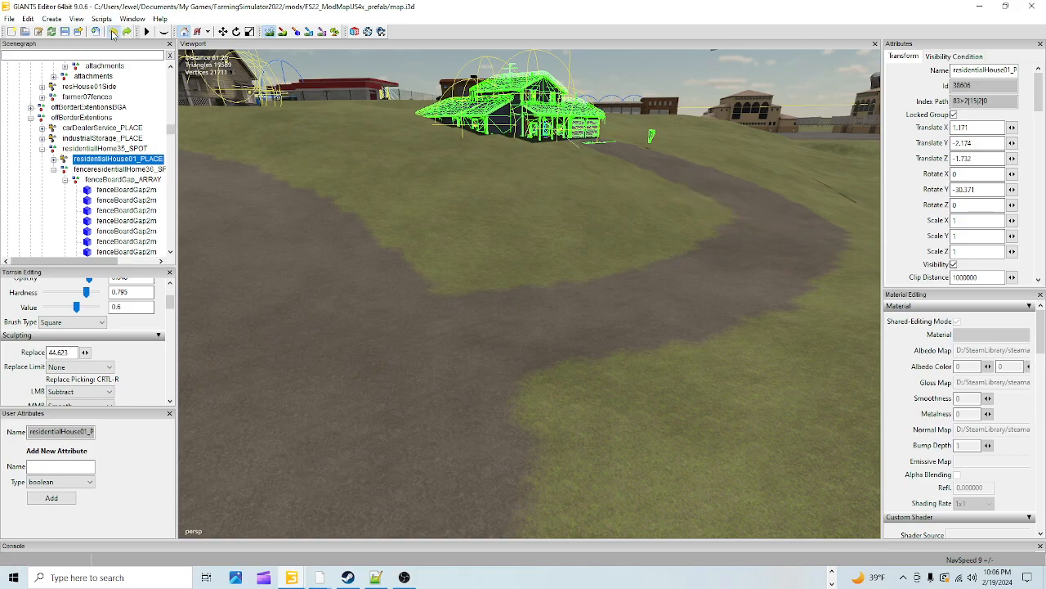
# - Soften the Subtract brush by setting its hardness to 0.195 and value to 0.205 and reducing its opacity
pyautogui.moveTo(86, 291); pyautogui.dragTo(61, 293)
pyautogui.click(73, 311)
pyautogui.moveTo(89, 283); pyautogui.dragTo(60, 284)
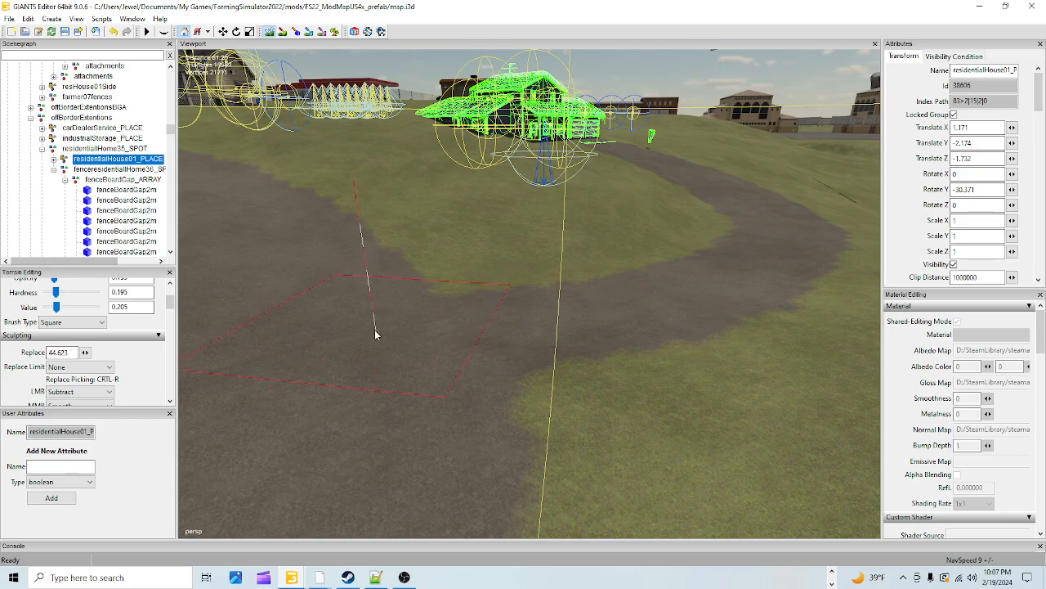
# - Examine the slope of the driveway and the yard in front of the house from several angles
pyautogui.moveTo(445, 351); pyautogui.dragTo(507, 386, button='right')
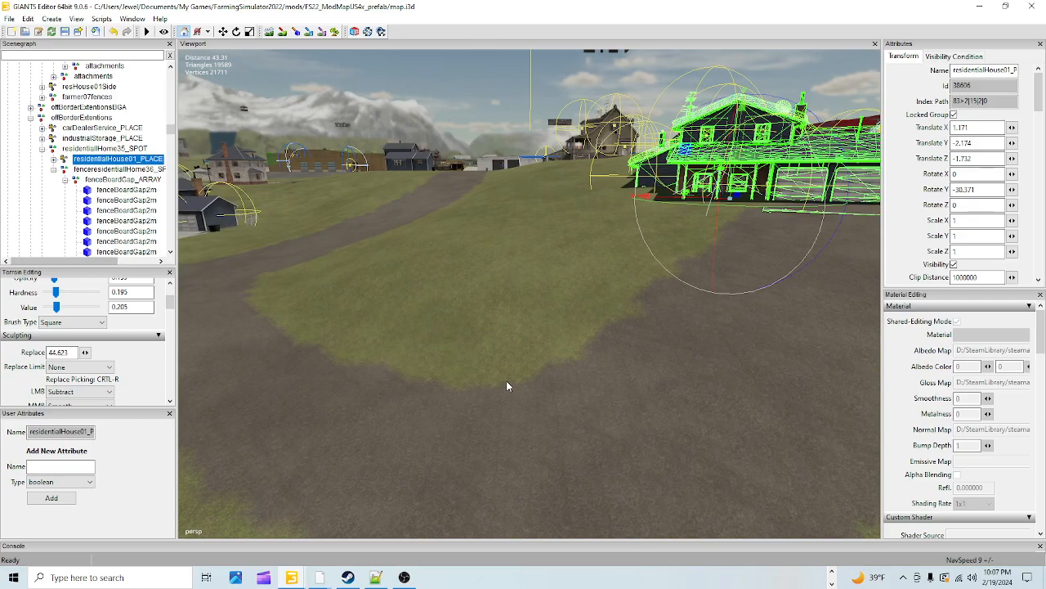
pyautogui.keyDown('alt'); pyautogui.moveTo(506, 380); pyautogui.dragTo(490, 337); pyautogui.keyUp('alt')
pyautogui.scroll(5, 509, 368)
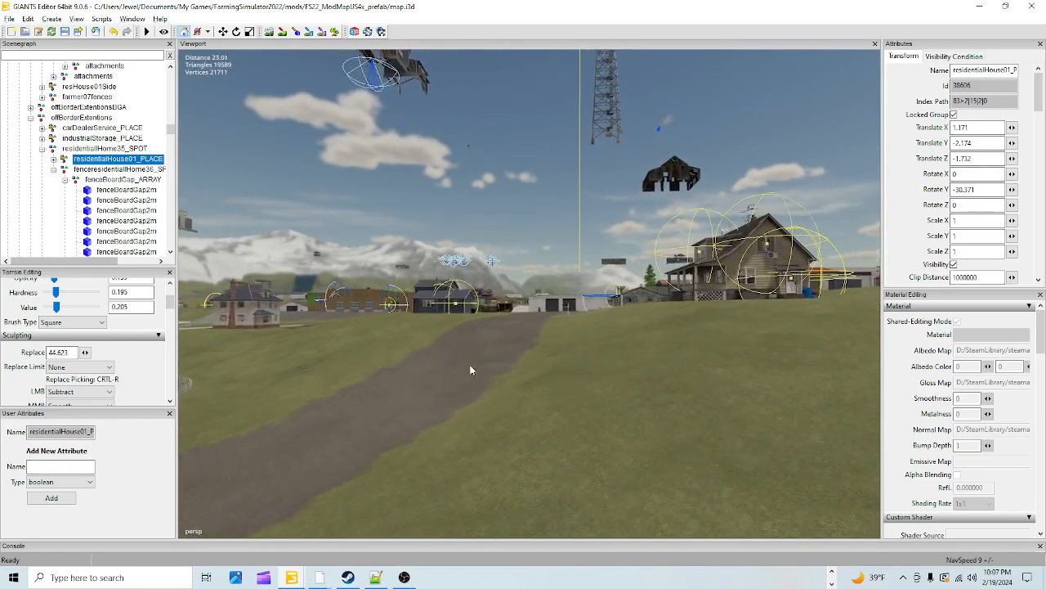
pyautogui.press('f')
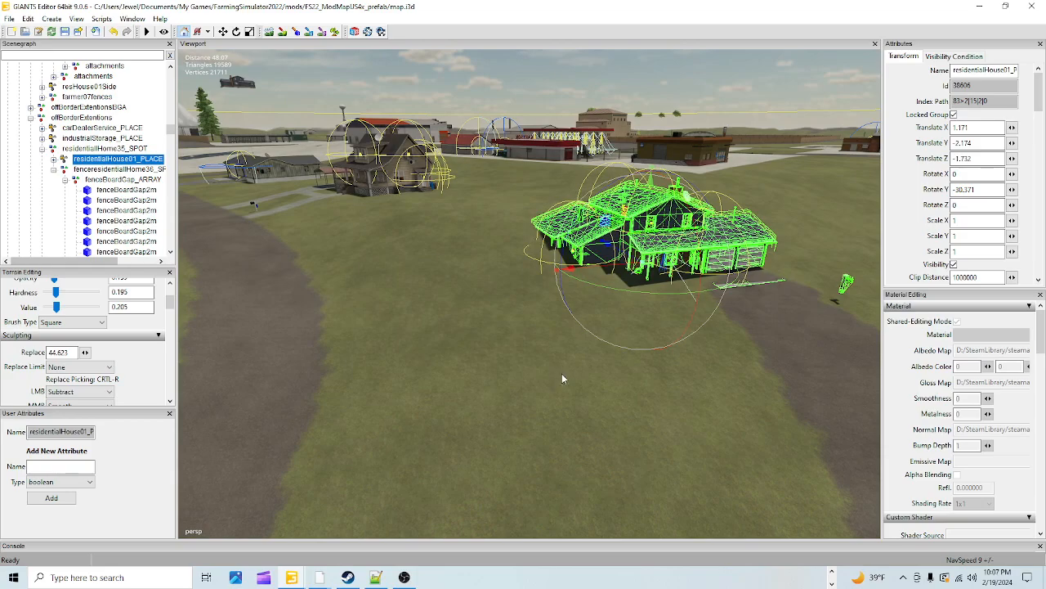
pyautogui.keyDown('alt'); pyautogui.moveTo(558, 374); pyautogui.dragTo(652, 414); pyautogui.keyUp('alt')
pyautogui.scroll(-3, 564, 403)
pyautogui.keyDown('alt'); pyautogui.moveTo(544, 401); pyautogui.dragTo(548, 408); pyautogui.keyUp('alt')
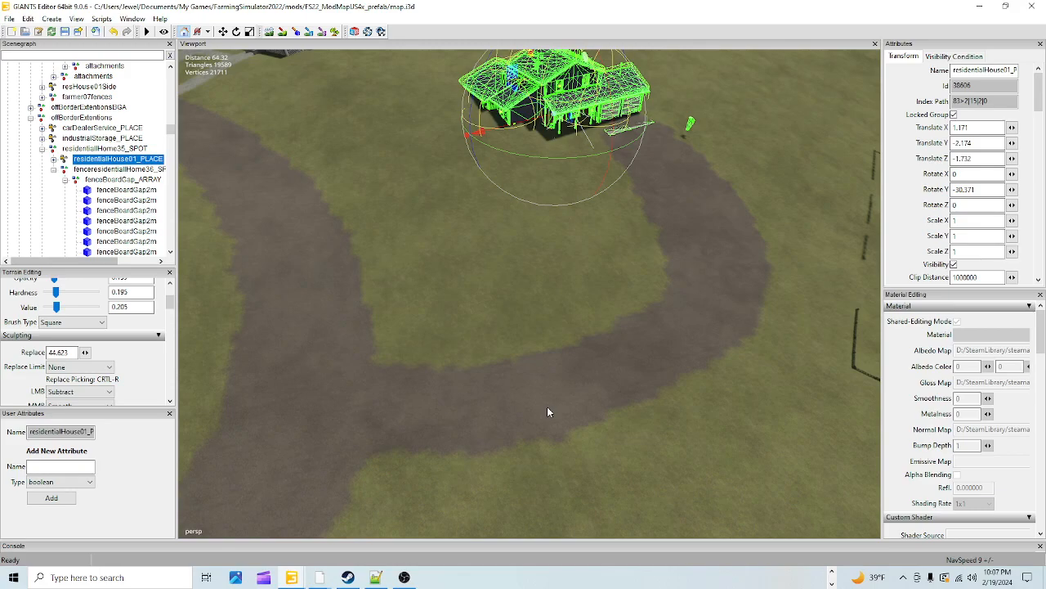
pyautogui.keyDown('alt'); pyautogui.moveTo(547, 407); pyautogui.dragTo(538, 327); pyautogui.keyUp('alt')
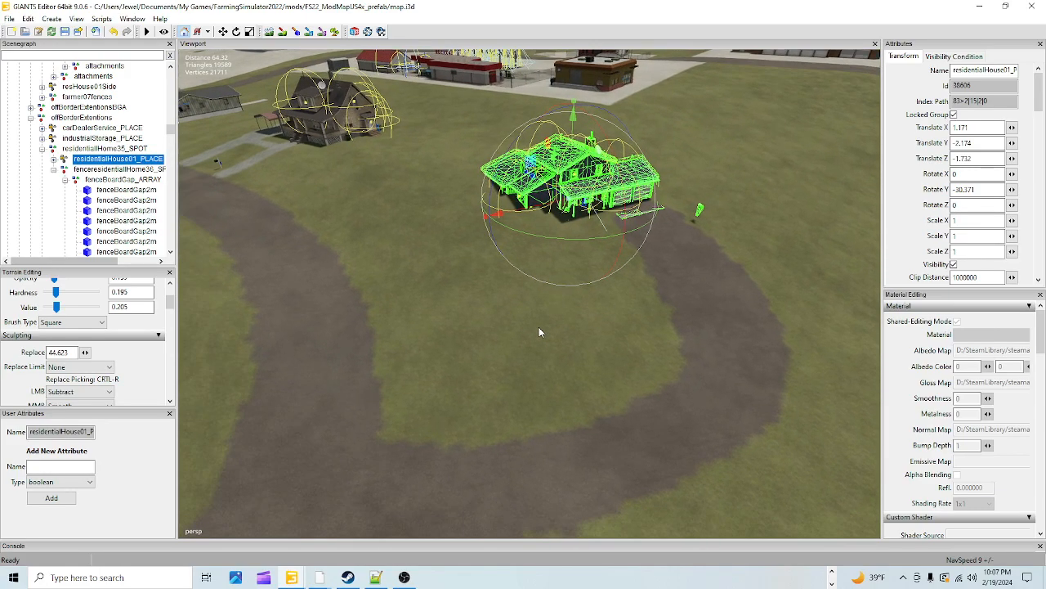
pyautogui.keyDown('alt'); pyautogui.moveTo(537, 329); pyautogui.dragTo(519, 362); pyautogui.keyUp('alt')
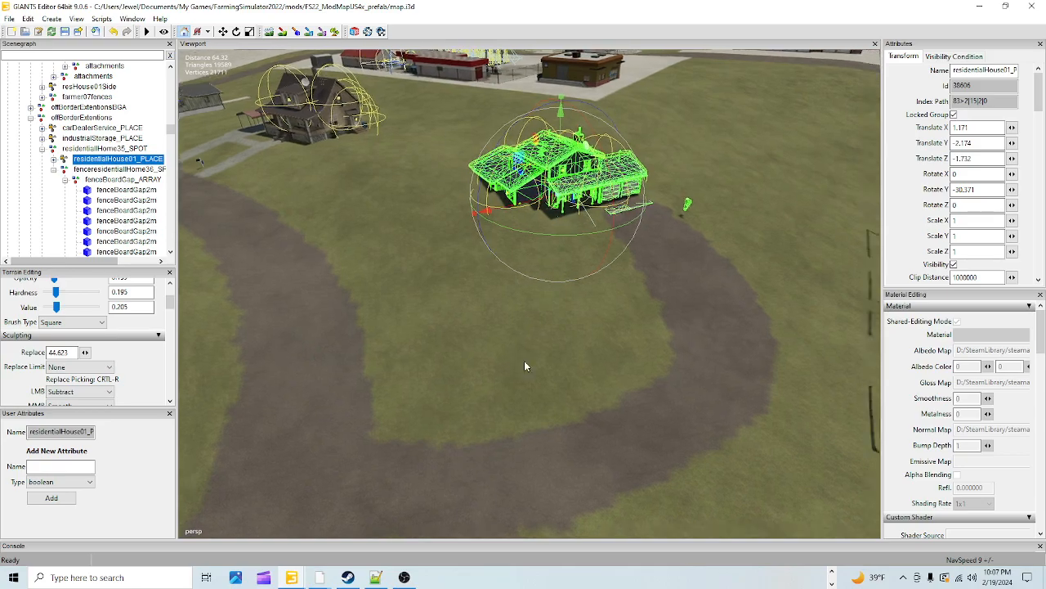
# - Inspect the mailbox, the garage entrance and the driveway's end up close, including the nearby detached fences
pyautogui.keyDown('alt'); pyautogui.moveTo(519, 362); pyautogui.dragTo(439, 409, button='middle'); pyautogui.keyUp('alt')
pyautogui.keyDown('alt'); pyautogui.moveTo(440, 409); pyautogui.dragTo(623, 322, button='right'); pyautogui.keyUp('alt')
pyautogui.keyDown('alt'); pyautogui.moveTo(623, 321); pyautogui.dragTo(517, 304); pyautogui.keyUp('alt')
pyautogui.keyDown('alt'); pyautogui.moveTo(518, 304); pyautogui.dragTo(503, 333, button='right'); pyautogui.keyUp('alt')
pyautogui.keyDown('alt'); pyautogui.moveTo(504, 336); pyautogui.dragTo(541, 373); pyautogui.keyUp('alt')
pyautogui.keyDown('alt'); pyautogui.moveTo(542, 373); pyautogui.dragTo(592, 278, button='right'); pyautogui.keyUp('alt')
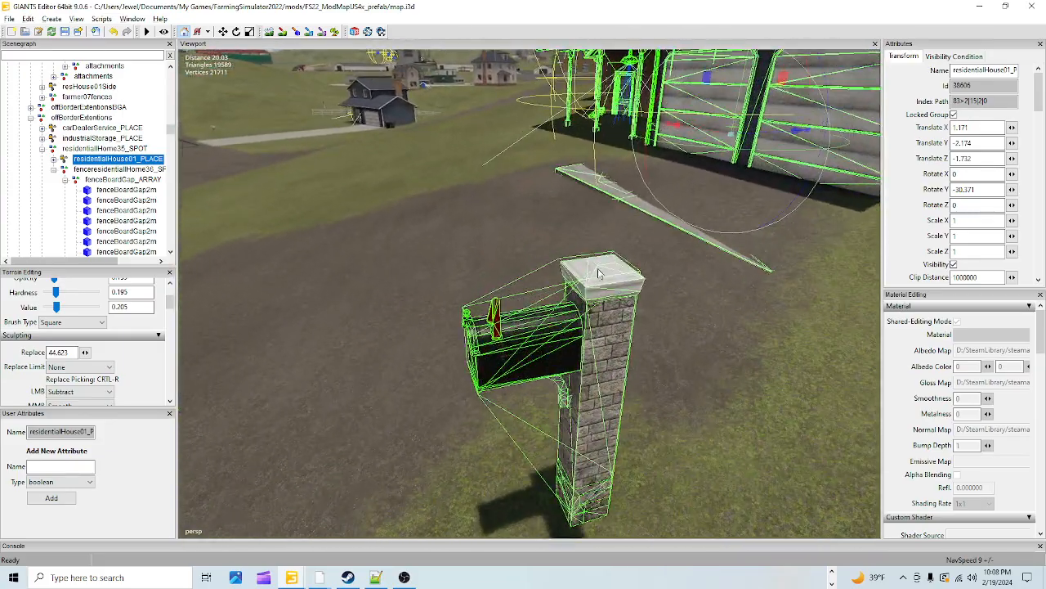
pyautogui.keyDown('alt'); pyautogui.moveTo(592, 278); pyautogui.dragTo(448, 324); pyautogui.keyUp('alt')
pyautogui.keyDown('alt'); pyautogui.moveTo(382, 357); pyautogui.dragTo(608, 312); pyautogui.keyUp('alt')
pyautogui.keyDown('alt'); pyautogui.moveTo(625, 255); pyautogui.dragTo(526, 365, button='right'); pyautogui.keyUp('alt')
pyautogui.rightClick(527, 363)
pyautogui.click(544, 332)
pyautogui.keyDown('alt'); pyautogui.moveTo(545, 332); pyautogui.dragTo(569, 366); pyautogui.keyUp('alt')
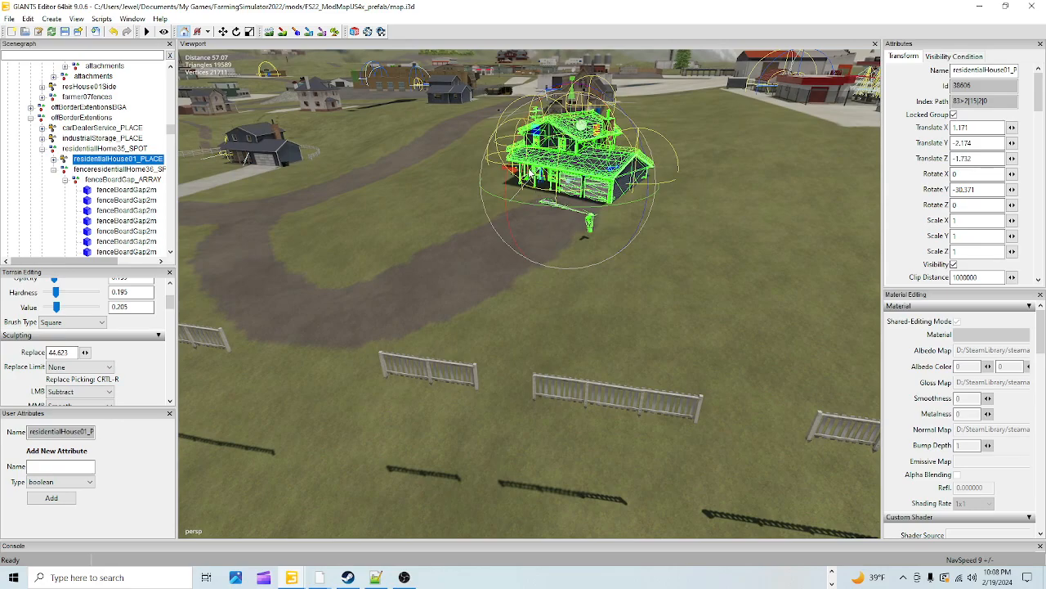
# - Move residentialHouse01_PLACE to about X 5.325, Y -4.018, Z -8.821 and rotate it to about -35.1 degrees around Y
pyautogui.keyDown('alt'); pyautogui.moveTo(549, 264); pyautogui.dragTo(513, 419); pyautogui.keyUp('alt')
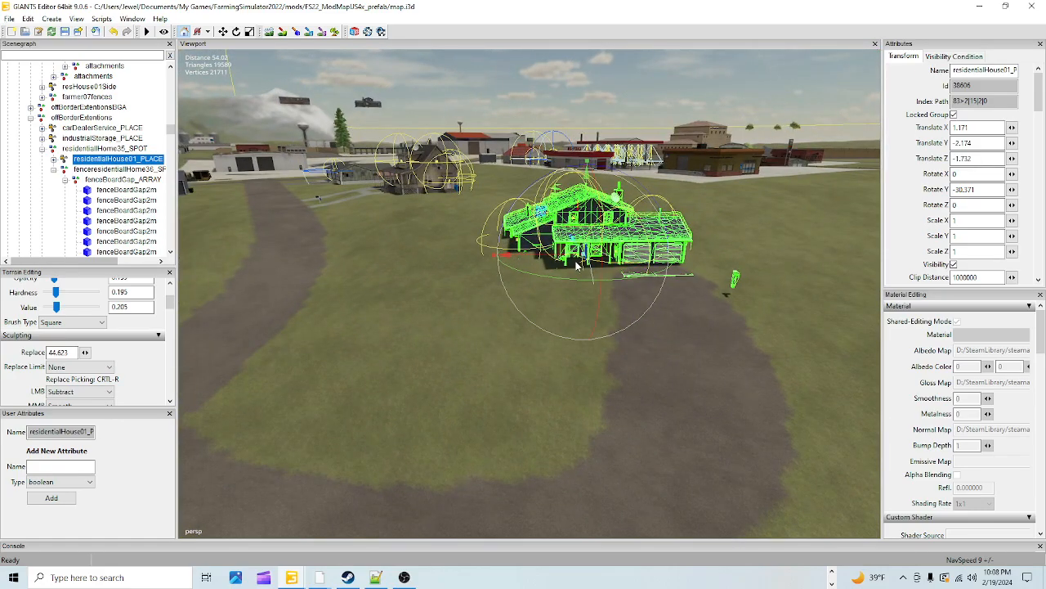
pyautogui.moveTo(577, 250)
pyautogui.mouseDown()
pyautogui.moveTo(615, 255)
pyautogui.moveTo(596, 262)
pyautogui.moveTo(592, 250)
pyautogui.mouseUp()
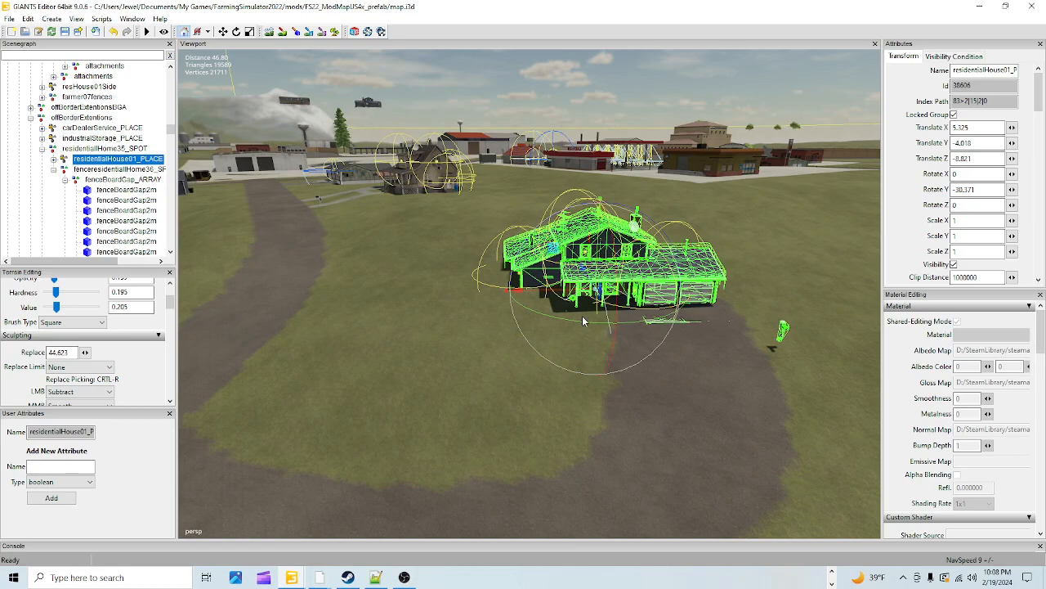
pyautogui.moveTo(590, 329); pyautogui.dragTo(577, 326)
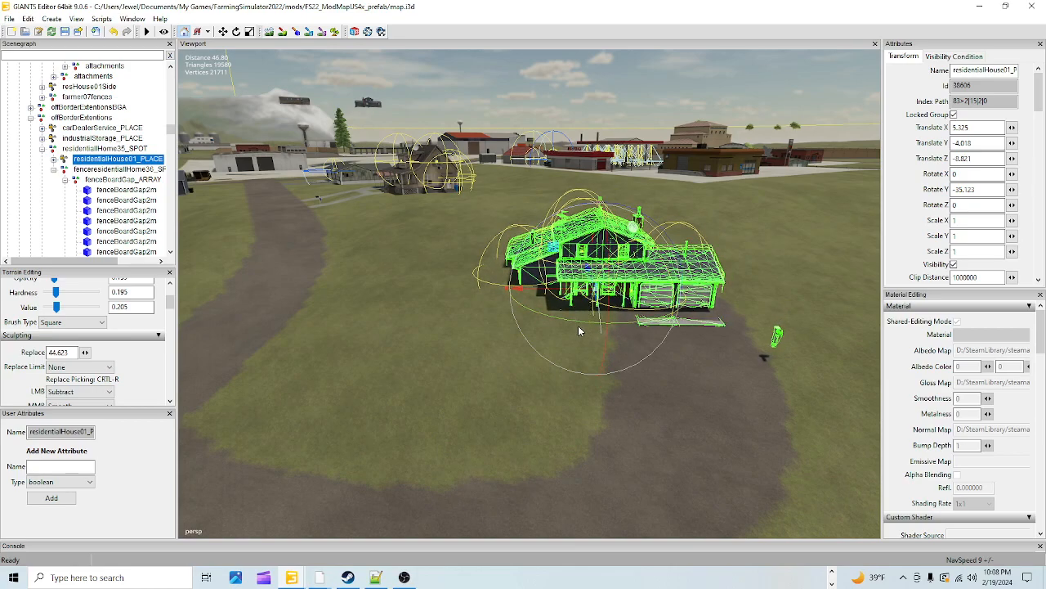
# - Lower residentialHouse01_PLACE to about Y -5.32 to bring it nearer the driveway's level
pyautogui.scroll(8, 583, 387)
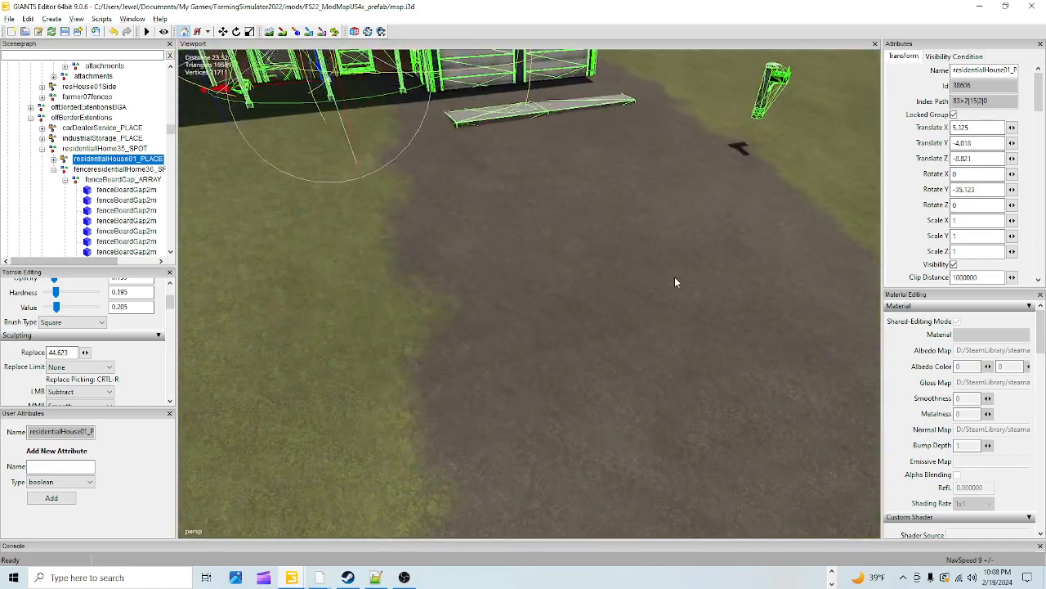
pyautogui.keyDown('alt'); pyautogui.moveTo(518, 323); pyautogui.dragTo(670, 254); pyautogui.keyUp('alt')
pyautogui.scroll(-5, 478, 421)
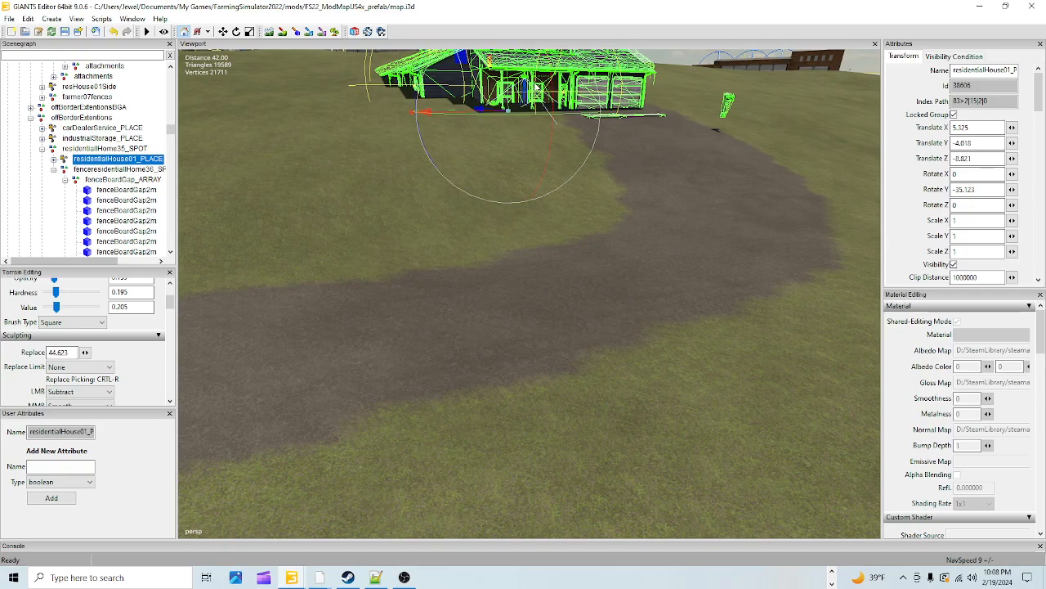
pyautogui.keyDown('alt'); pyautogui.moveTo(569, 230); pyautogui.dragTo(497, 139); pyautogui.keyUp('alt')
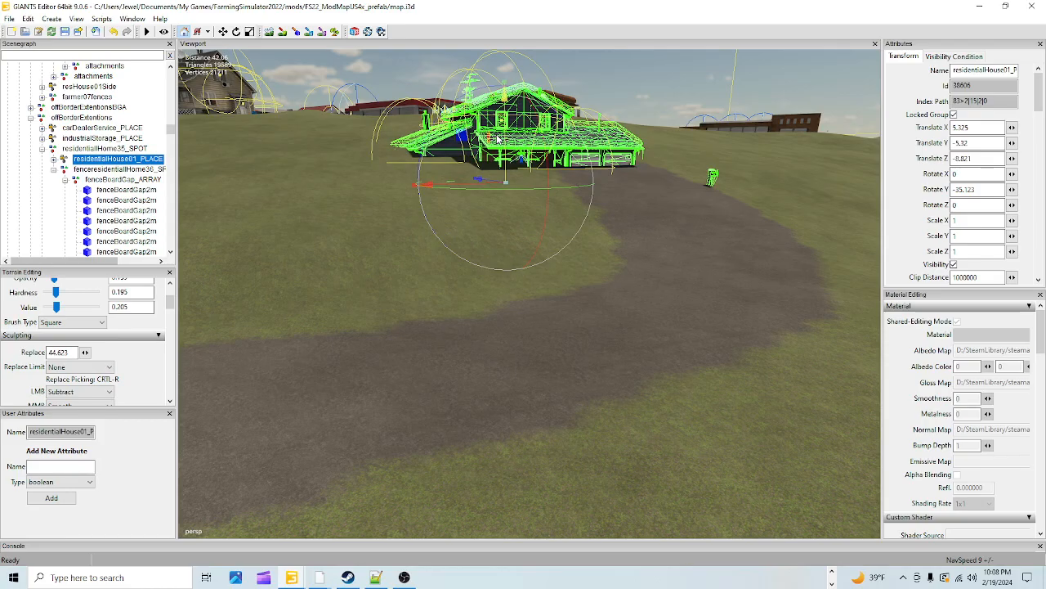
# - Sample the driveway's terrain height below the house, about 44.91, and set the primary sculpting action to Replace
pyautogui.keyDown('alt'); pyautogui.moveTo(615, 232); pyautogui.dragTo(564, 290); pyautogui.keyUp('alt')
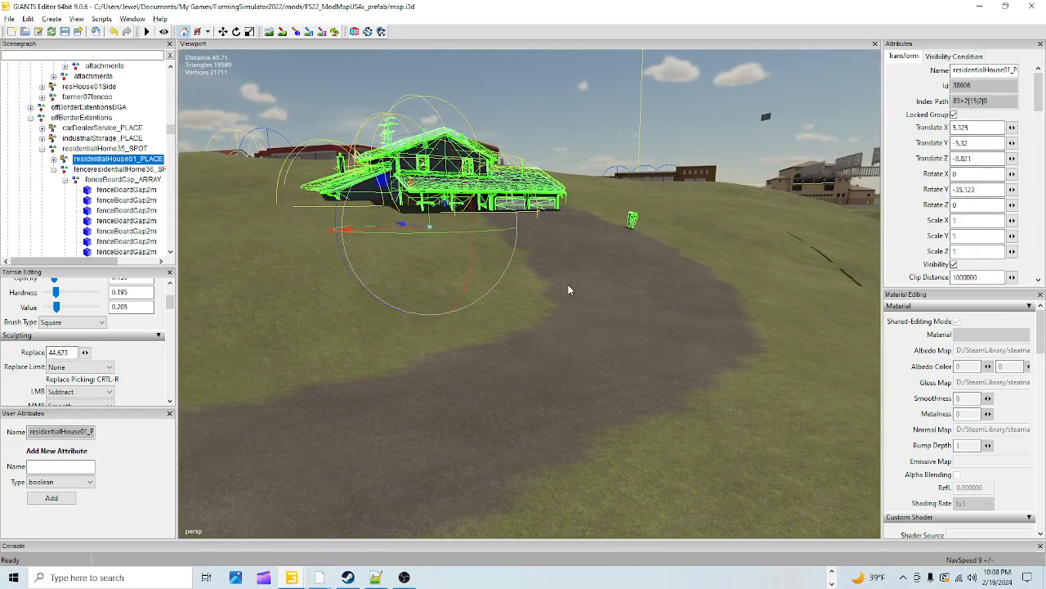
pyautogui.keyDown('alt'); pyautogui.moveTo(564, 290); pyautogui.dragTo(644, 182, button='right'); pyautogui.keyUp('alt')
pyautogui.keyDown('alt'); pyautogui.moveTo(644, 182); pyautogui.dragTo(652, 267); pyautogui.keyUp('alt')
pyautogui.keyDown('alt'); pyautogui.moveTo(651, 267); pyautogui.dragTo(679, 176, button='right'); pyautogui.keyUp('alt')
pyautogui.keyDown('alt'); pyautogui.moveTo(680, 176); pyautogui.dragTo(633, 187); pyautogui.keyUp('alt')
pyautogui.keyDown('alt'); pyautogui.moveTo(633, 187); pyautogui.dragTo(376, 139, button='right'); pyautogui.keyUp('alt')
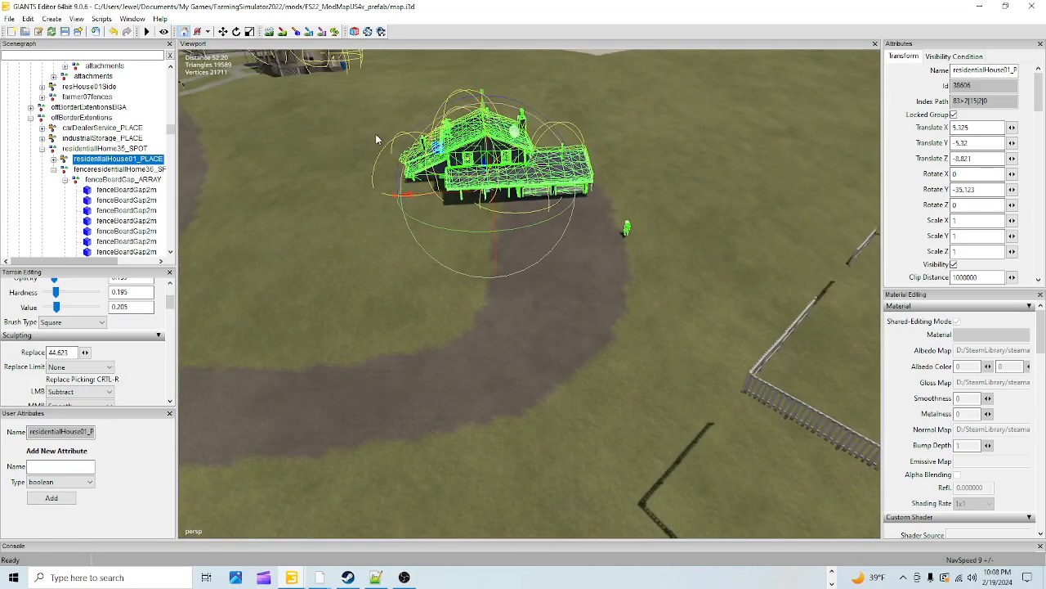
pyautogui.click(273, 32)
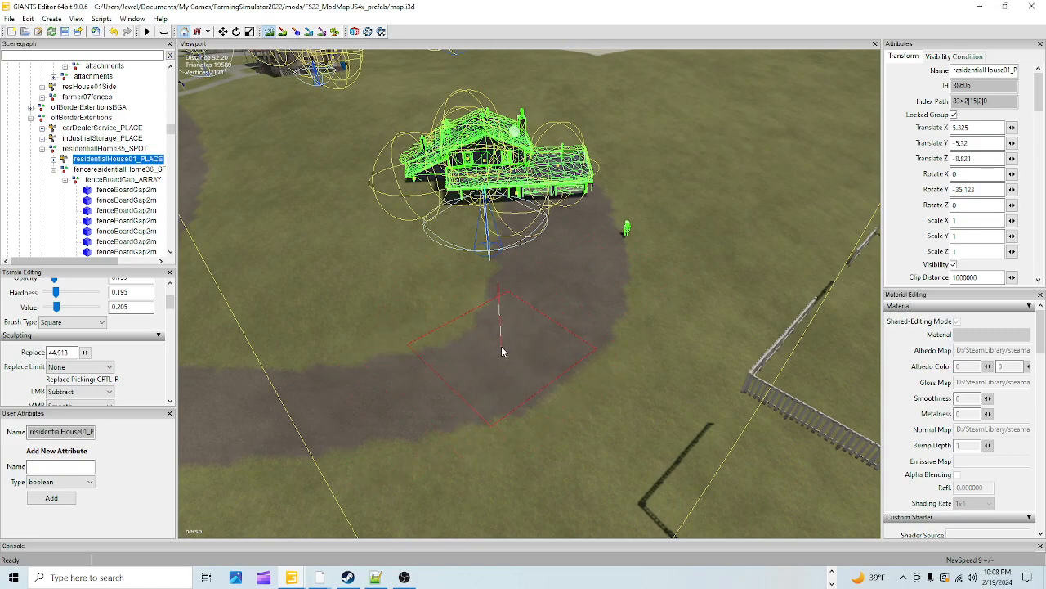
pyautogui.click(114, 390)
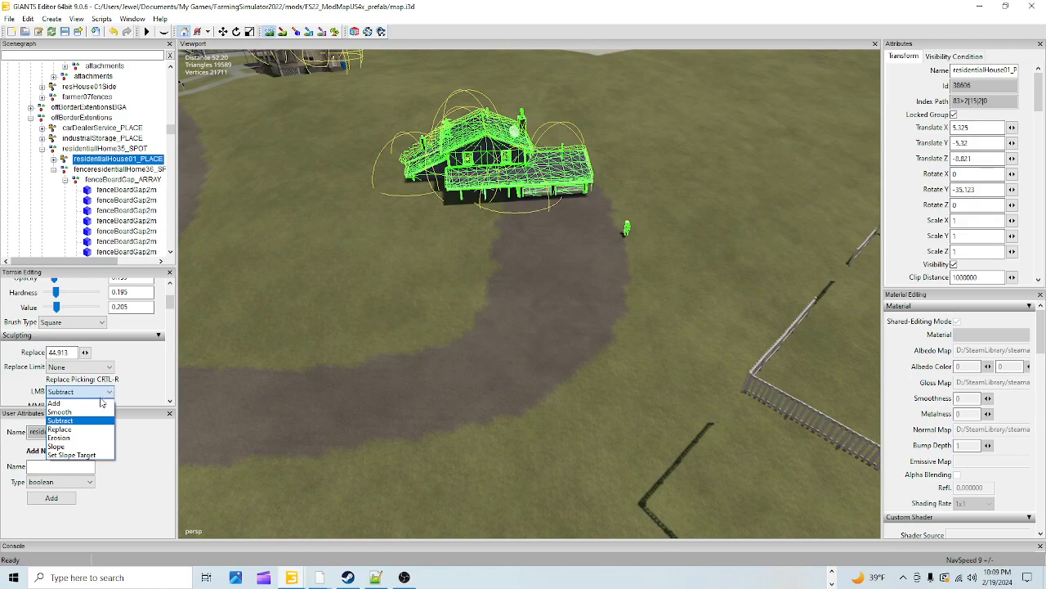
pyautogui.click(78, 433)
# - Set the terrain brush's opacity to 0.886, hardness to 0.83 and value to 0.805
pyautogui.click(77, 296)
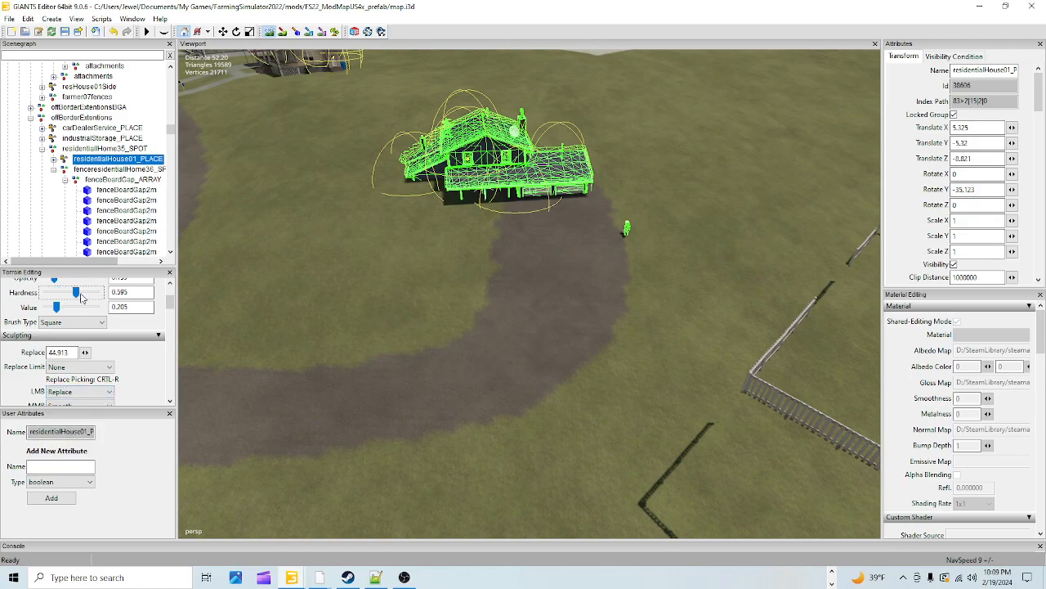
pyautogui.moveTo(68, 309); pyautogui.dragTo(99, 318)
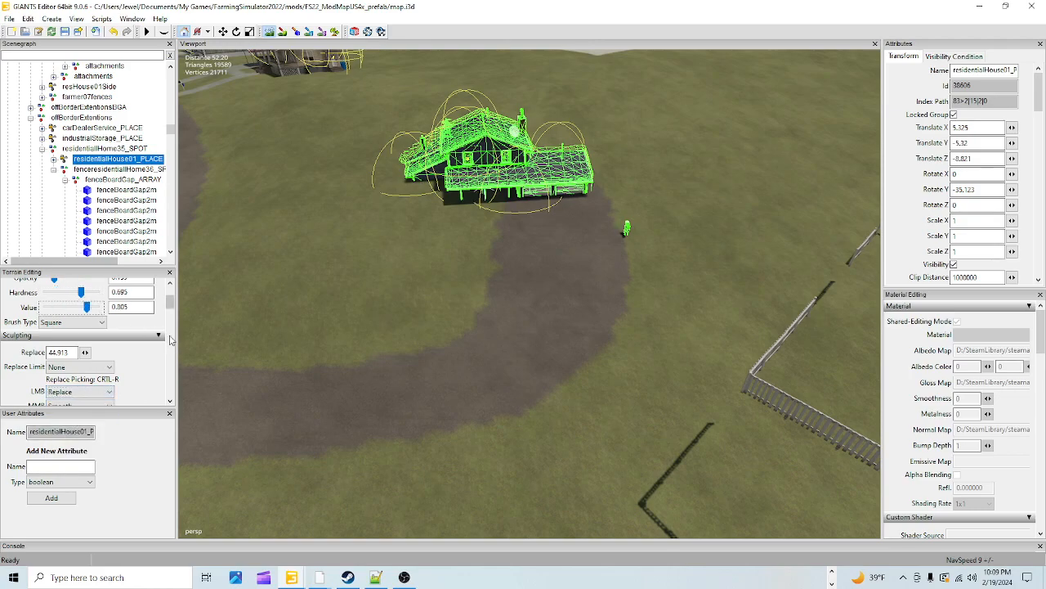
pyautogui.scroll(2, 150, 327)
pyautogui.click(86, 314)
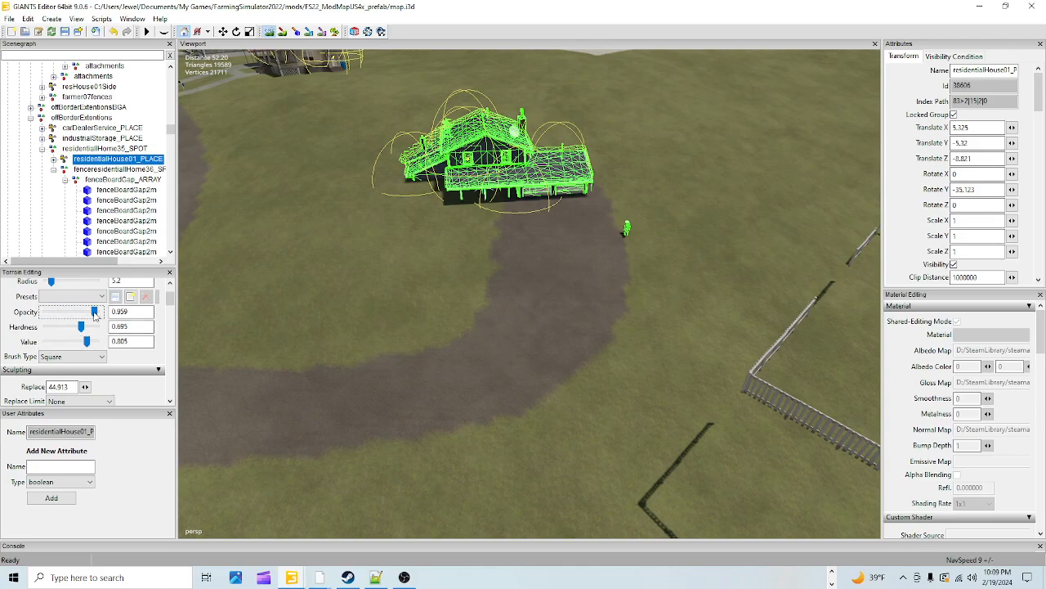
pyautogui.moveTo(86, 323)
pyautogui.mouseDown()
pyautogui.moveTo(92, 332)
pyautogui.moveTo(95, 316)
pyautogui.mouseUp()
pyautogui.moveTo(90, 326); pyautogui.dragTo(87, 326)
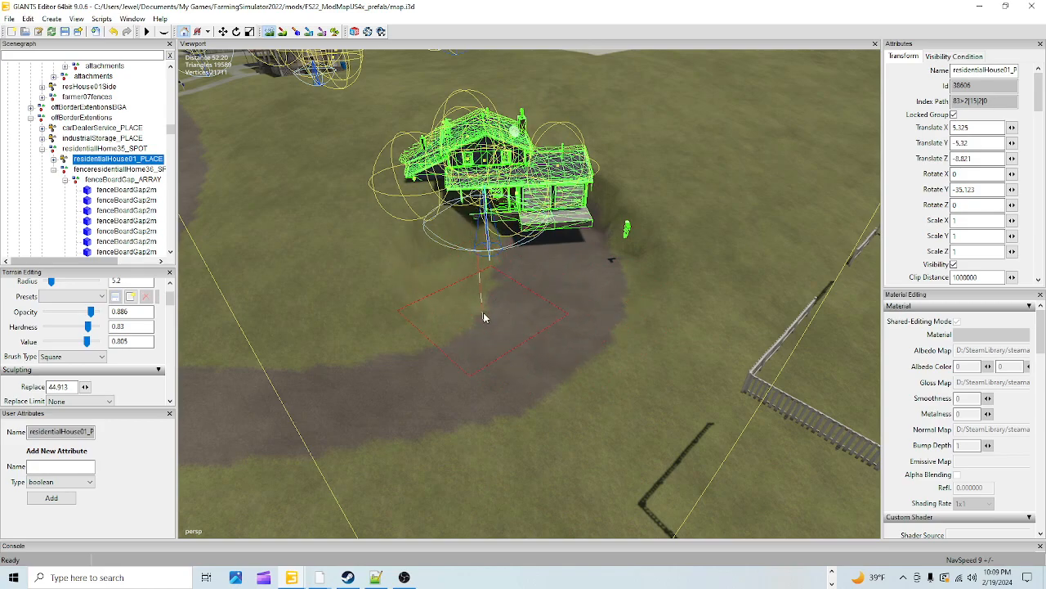
# - Level the ground under, beside and behind the house to the sampled height with the Replace brush
pyautogui.moveTo(370, 303)
pyautogui.mouseDown()
pyautogui.moveTo(357, 233)
pyautogui.moveTo(377, 204)
pyautogui.moveTo(401, 208)
pyautogui.moveTo(389, 219)
pyautogui.moveTo(401, 179)
pyautogui.mouseUp()
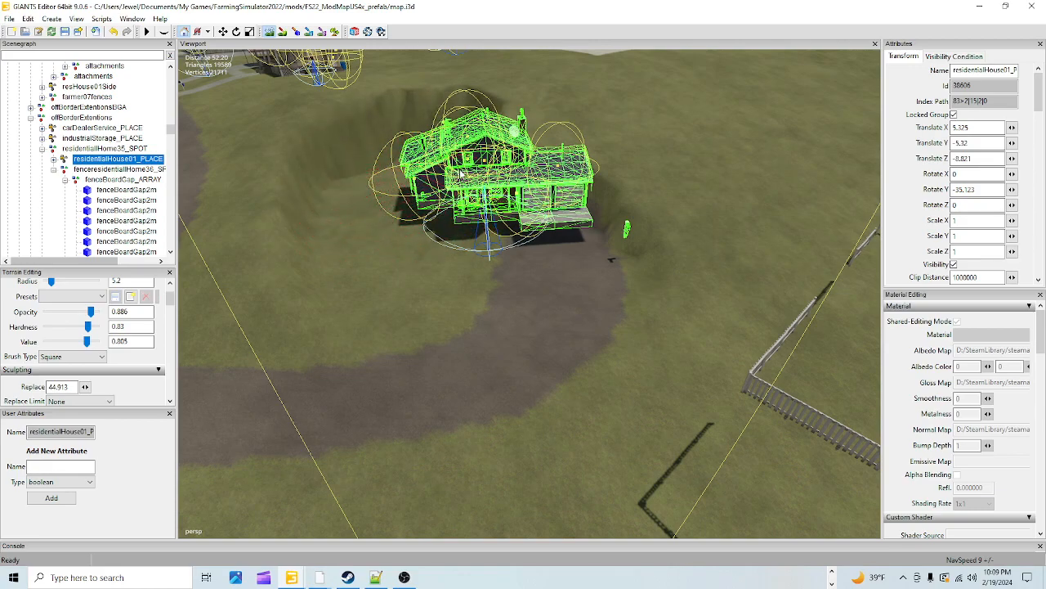
pyautogui.moveTo(513, 174)
pyautogui.mouseDown()
pyautogui.moveTo(579, 227)
pyautogui.moveTo(645, 233)
pyautogui.moveTo(662, 180)
pyautogui.moveTo(572, 135)
pyautogui.moveTo(527, 166)
pyautogui.moveTo(613, 115)
pyautogui.moveTo(678, 237)
pyautogui.moveTo(647, 302)
pyautogui.moveTo(740, 246)
pyautogui.moveTo(695, 163)
pyautogui.moveTo(609, 123)
pyautogui.moveTo(518, 159)
pyautogui.moveTo(572, 94)
pyautogui.moveTo(625, 170)
pyautogui.mouseUp()
pyautogui.moveTo(495, 160)
pyautogui.mouseDown()
pyautogui.moveTo(418, 124)
pyautogui.moveTo(379, 182)
pyautogui.mouseUp()
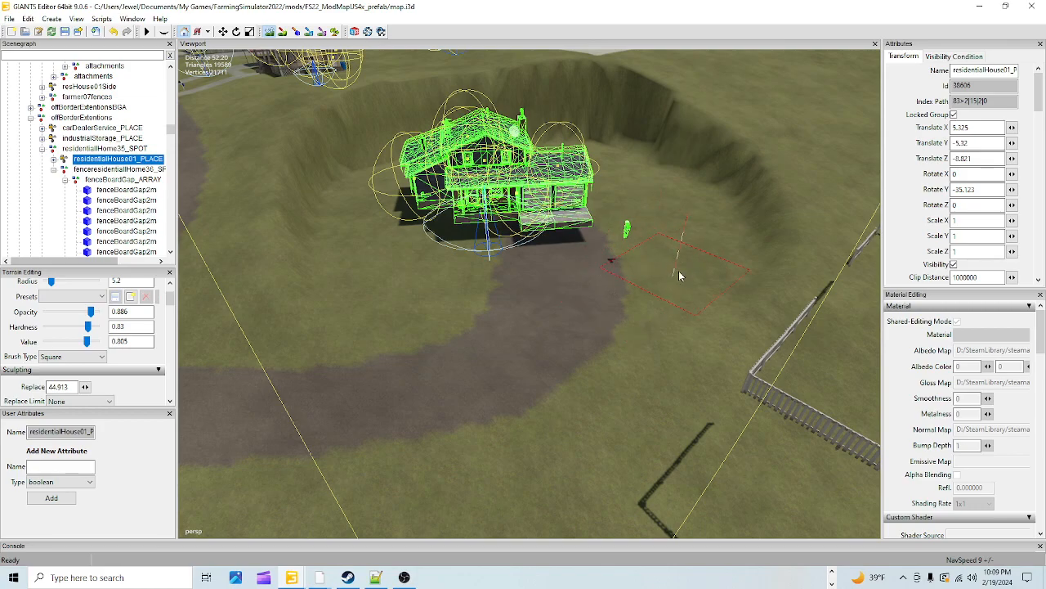
# - Extend the leveled yard around the house and flatten the surrounding banks, enlarging the brush radius to 14.95
pyautogui.moveTo(757, 293)
pyautogui.mouseDown()
pyautogui.moveTo(761, 199)
pyautogui.moveTo(707, 143)
pyautogui.moveTo(650, 117)
pyautogui.moveTo(513, 103)
pyautogui.moveTo(581, 105)
pyautogui.moveTo(470, 110)
pyautogui.moveTo(389, 129)
pyautogui.moveTo(475, 82)
pyautogui.moveTo(320, 165)
pyautogui.mouseUp()
pyautogui.scroll(5, 761, 200)
pyautogui.scroll(3, 747, 181)
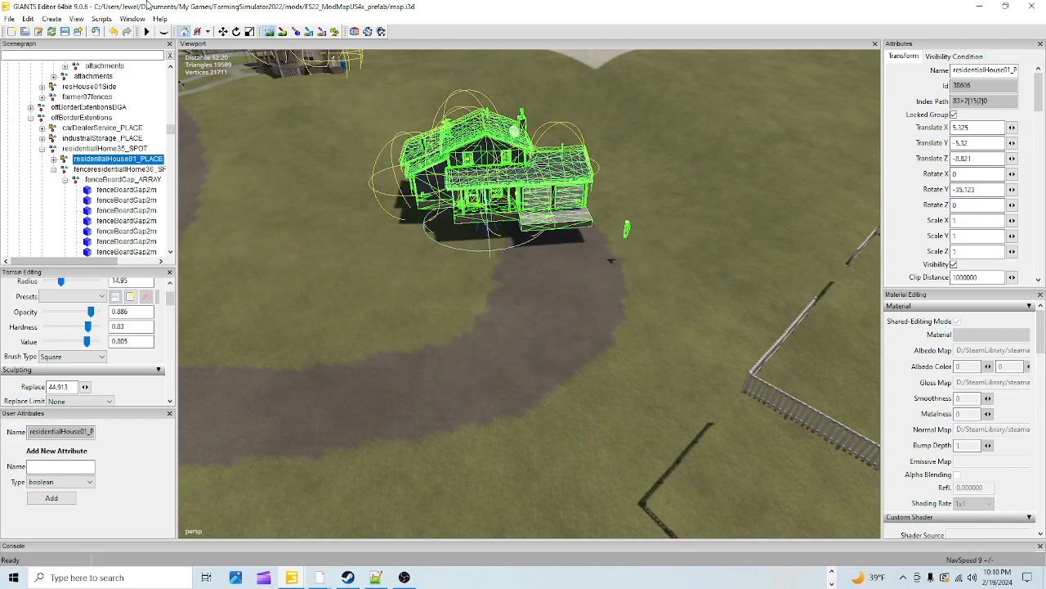
# - Leave terrain sculpting and inspect how the house sits on the leveled ground from the front, sides and back
pyautogui.click(267, 32)
pyautogui.keyDown('alt'); pyautogui.moveTo(430, 261); pyautogui.dragTo(480, 140); pyautogui.keyUp('alt')
pyautogui.keyDown('alt'); pyautogui.moveTo(498, 183); pyautogui.dragTo(619, 190); pyautogui.keyUp('alt')
pyautogui.keyDown('alt'); pyautogui.moveTo(499, 248); pyautogui.dragTo(586, 143, button='right'); pyautogui.keyUp('alt')
pyautogui.keyDown('alt'); pyautogui.moveTo(586, 142); pyautogui.dragTo(523, 205); pyautogui.keyUp('alt')
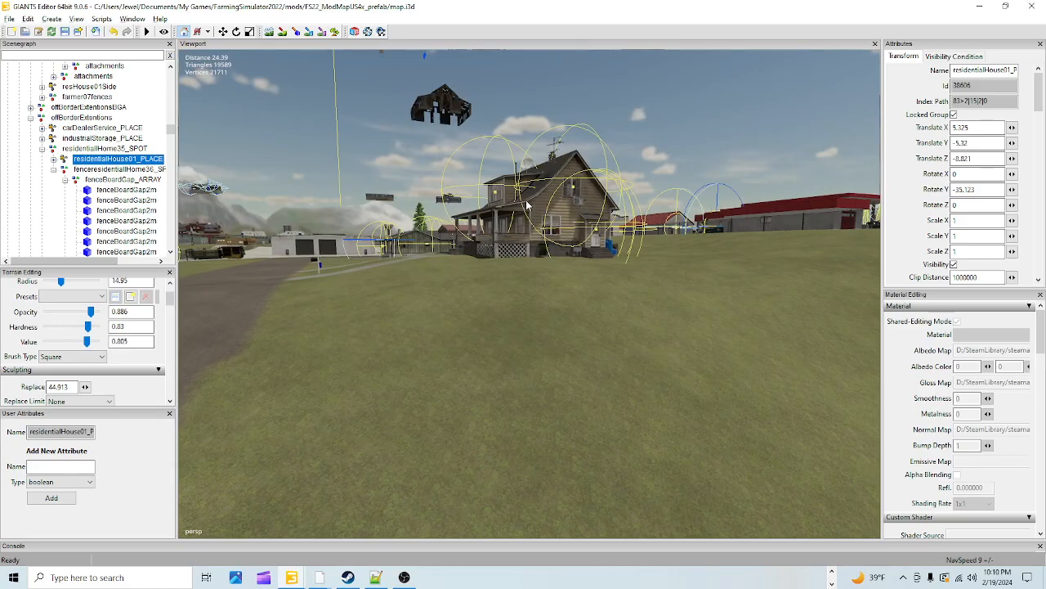
pyautogui.keyDown('alt'); pyautogui.moveTo(523, 206); pyautogui.dragTo(567, 144, button='right'); pyautogui.keyUp('alt')
pyautogui.keyDown('alt'); pyautogui.moveTo(568, 144); pyautogui.dragTo(552, 189); pyautogui.keyUp('alt')
pyautogui.keyDown('alt'); pyautogui.moveTo(551, 189); pyautogui.dragTo(454, 202, button='right'); pyautogui.keyUp('alt')
pyautogui.keyDown('alt'); pyautogui.moveTo(454, 203); pyautogui.dragTo(621, 214); pyautogui.keyUp('alt')
pyautogui.moveTo(622, 214)
pyautogui.keyDown('alt'); pyautogui.mouseDown(button='right')
pyautogui.moveTo(563, 264)
pyautogui.moveTo(611, 197)
pyautogui.mouseUp(button='right'); pyautogui.keyUp('alt')
pyautogui.keyDown('alt'); pyautogui.moveTo(611, 197); pyautogui.dragTo(602, 268); pyautogui.keyUp('alt')
pyautogui.keyDown('alt'); pyautogui.moveTo(602, 268); pyautogui.dragTo(624, 226, button='right'); pyautogui.keyUp('alt')
pyautogui.keyDown('alt'); pyautogui.moveTo(598, 222); pyautogui.dragTo(631, 326); pyautogui.keyUp('alt')
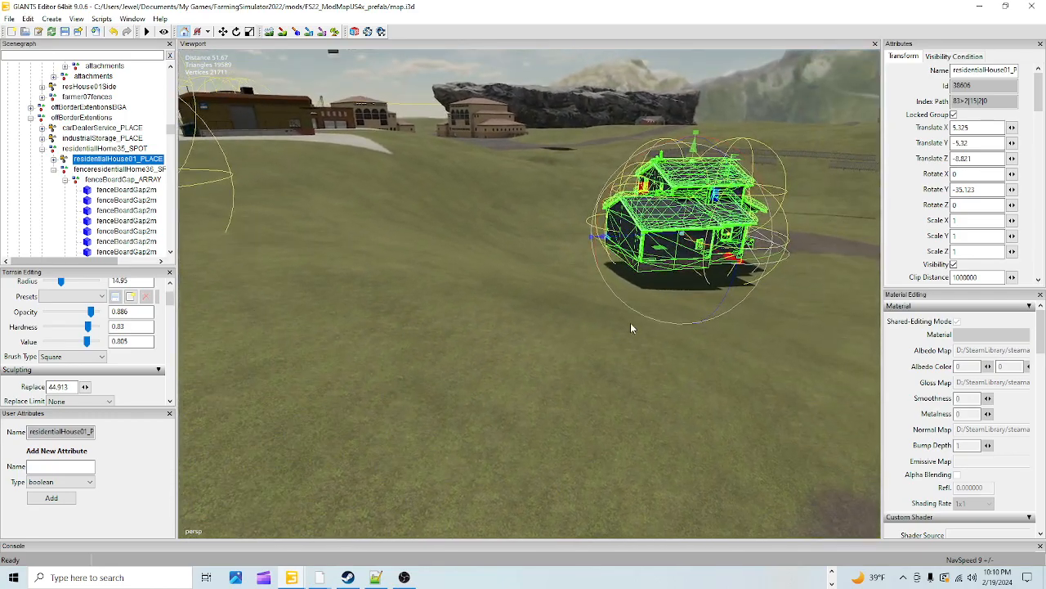
pyautogui.keyDown('alt'); pyautogui.moveTo(552, 338); pyautogui.dragTo(620, 326); pyautogui.keyUp('alt')
pyautogui.keyDown('alt'); pyautogui.moveTo(621, 327); pyautogui.dragTo(613, 184, button='right'); pyautogui.keyUp('alt')
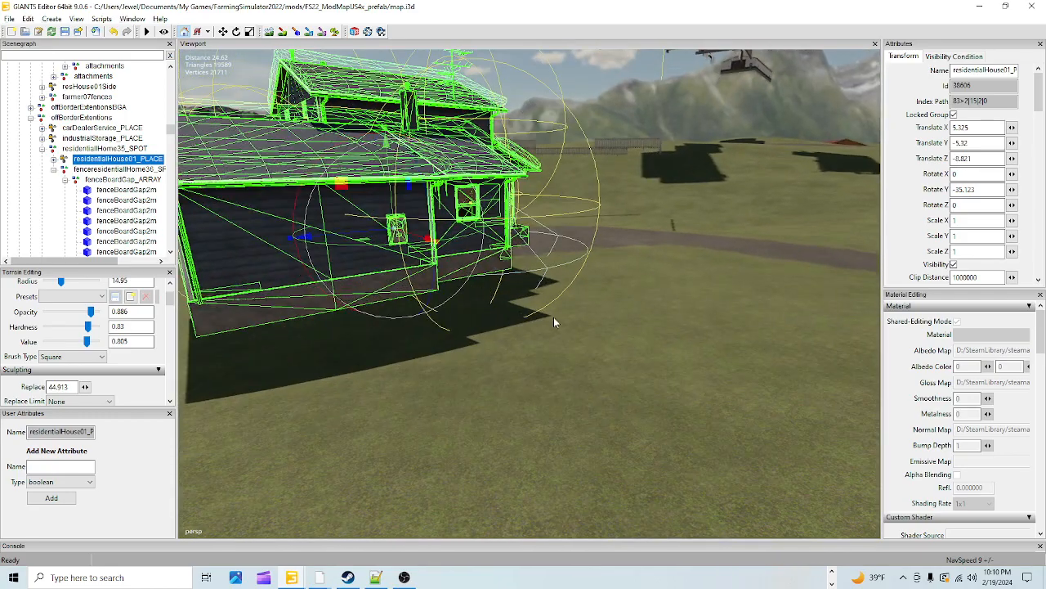
pyautogui.keyDown('alt'); pyautogui.moveTo(568, 308); pyautogui.dragTo(634, 235, button='right'); pyautogui.keyUp('alt')
pyautogui.keyDown('alt'); pyautogui.moveTo(634, 240); pyautogui.dragTo(408, 267); pyautogui.keyUp('alt')
pyautogui.keyDown('alt'); pyautogui.moveTo(560, 202); pyautogui.dragTo(402, 385, button='right'); pyautogui.keyUp('alt')
pyautogui.keyDown('alt'); pyautogui.moveTo(402, 385); pyautogui.dragTo(563, 367); pyautogui.keyUp('alt')
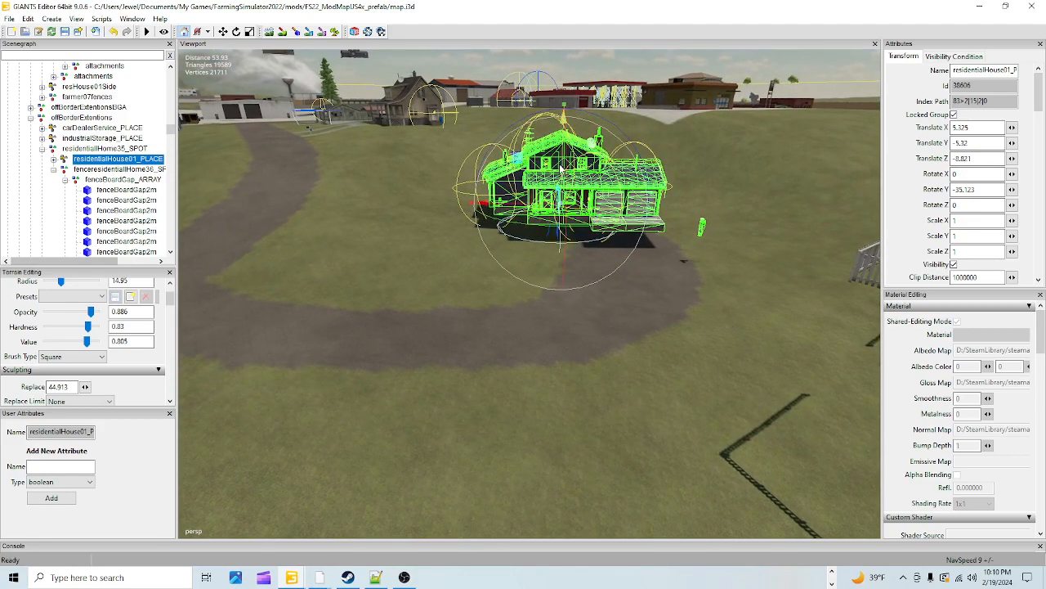
# - Raise the house to Translate Y -4.173 and build up the surrounding ground with the Replace brush at height 48
pyautogui.moveTo(562, 170); pyautogui.dragTo(562, 159)
pyautogui.keyDown('alt'); pyautogui.moveTo(563, 266); pyautogui.dragTo(481, 339); pyautogui.keyUp('alt')
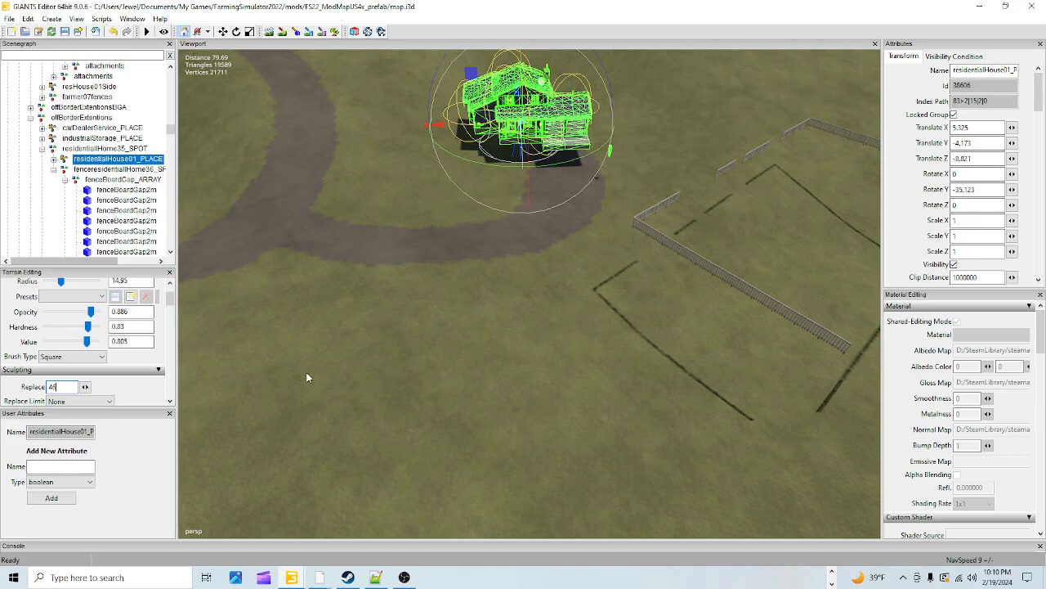
pyautogui.click(269, 34)
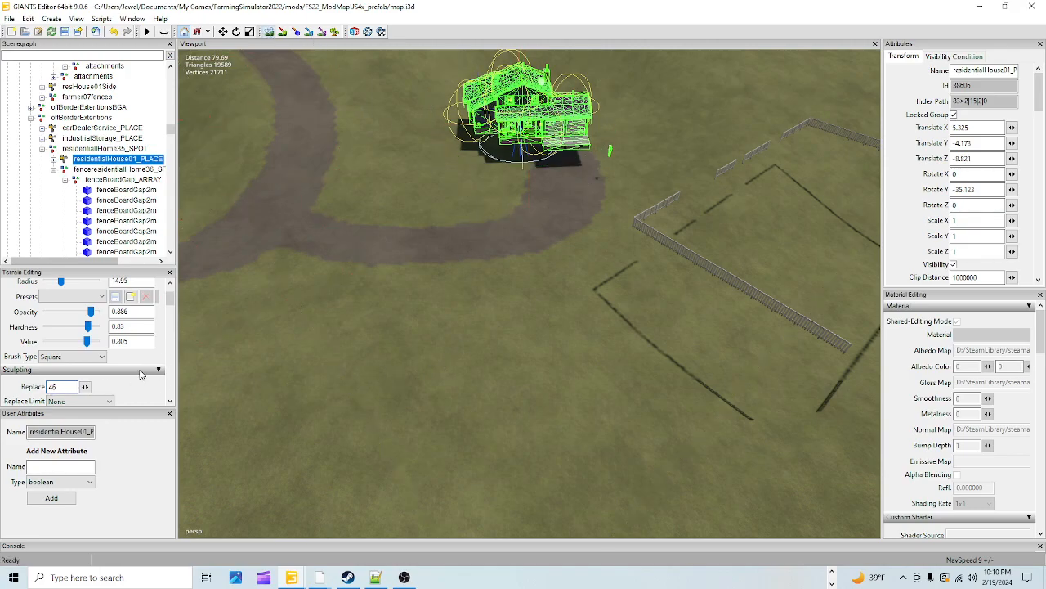
pyautogui.scroll(-2, 127, 399)
pyautogui.scroll(1, 127, 399)
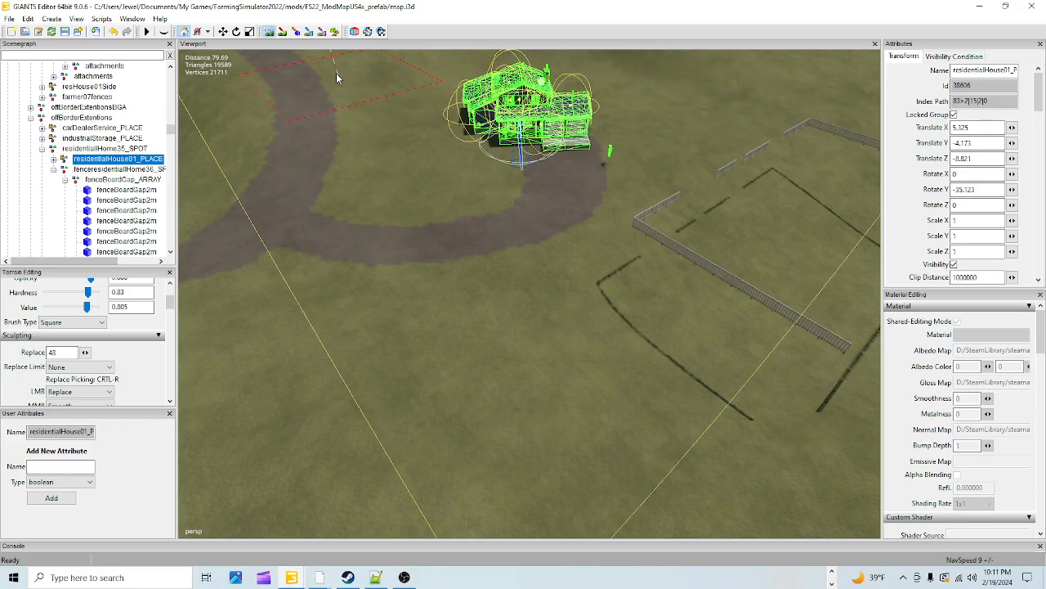
pyautogui.click(271, 33)
# - Lower the house onto the raised ground so the garage slab sits just above the driveway, at Translate Y -5.076
pyautogui.scroll(5, 488, 210)
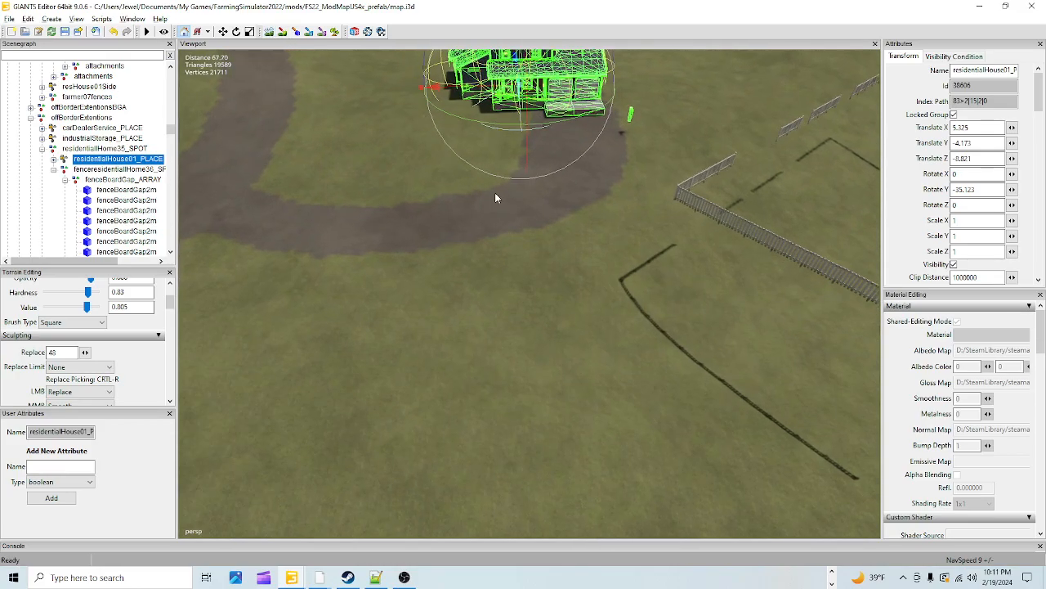
pyautogui.keyDown('alt'); pyautogui.moveTo(492, 321); pyautogui.dragTo(449, 318); pyautogui.keyUp('alt')
pyautogui.scroll(4, 614, 191)
pyautogui.scroll(-5, 614, 191)
pyautogui.scroll(4, 449, 318)
pyautogui.keyDown('alt'); pyautogui.moveTo(455, 179); pyautogui.dragTo(640, 324); pyautogui.keyUp('alt')
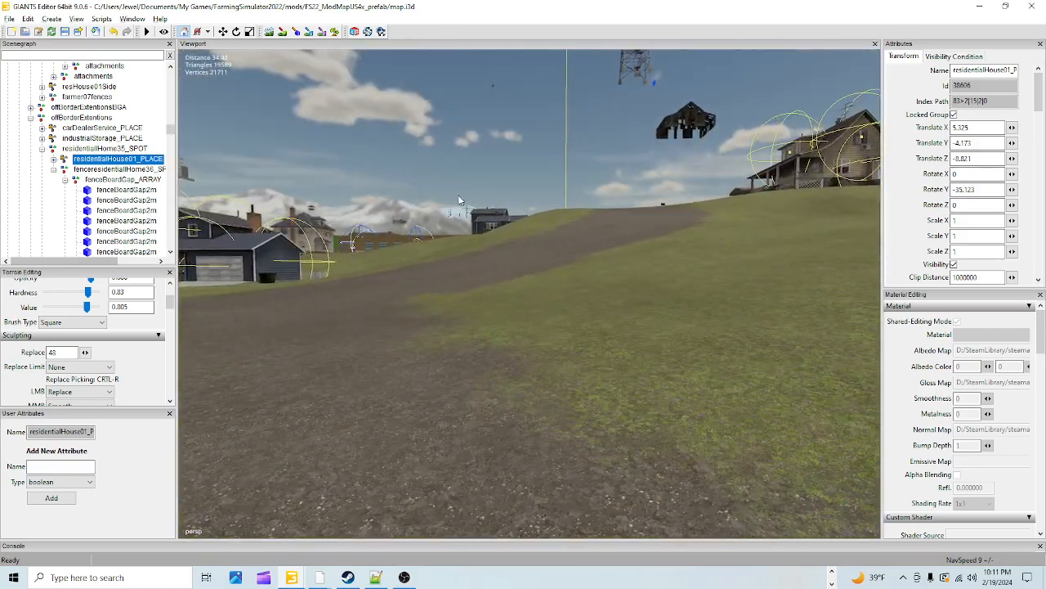
pyautogui.keyDown('alt'); pyautogui.moveTo(467, 316); pyautogui.dragTo(465, 338); pyautogui.keyUp('alt')
pyautogui.scroll(4, 432, 327)
pyautogui.scroll(-3, 483, 335)
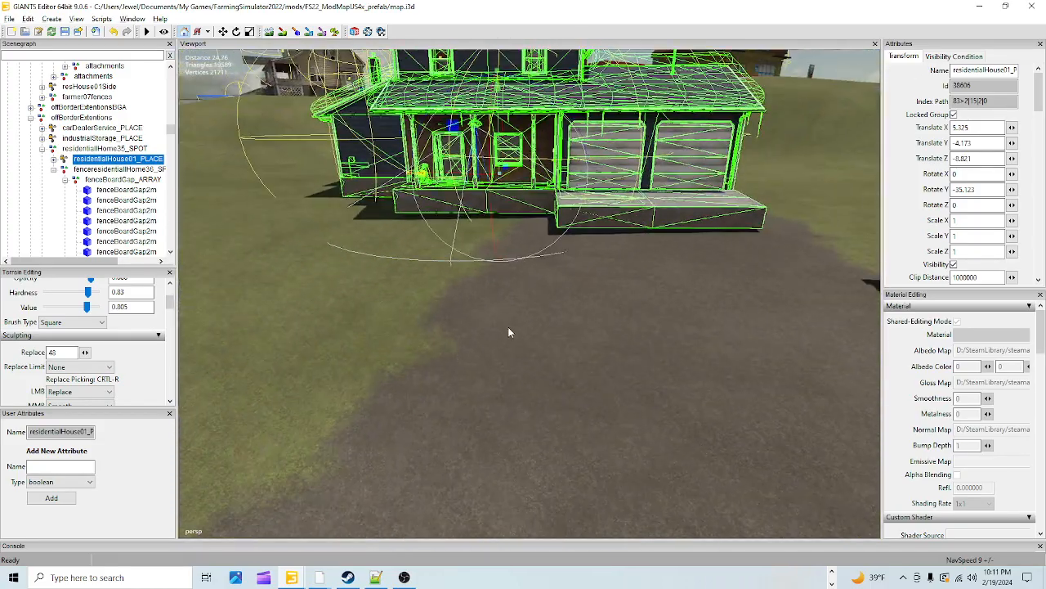
pyautogui.moveTo(497, 121); pyautogui.dragTo(495, 137)
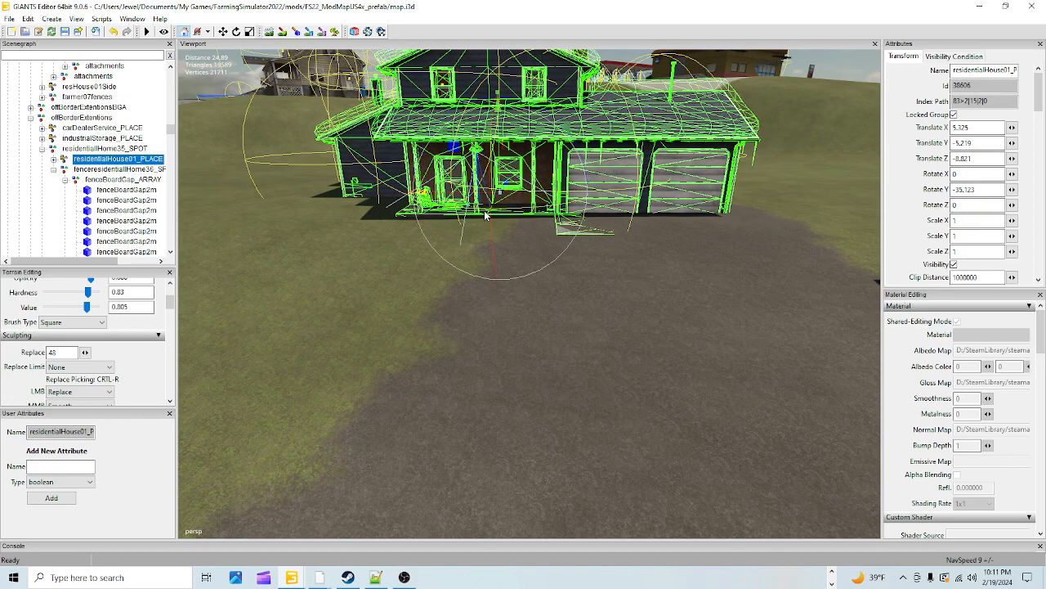
pyautogui.rightClick(486, 214)
pyautogui.keyDown('alt'); pyautogui.moveTo(605, 372); pyautogui.dragTo(642, 336); pyautogui.keyUp('alt')
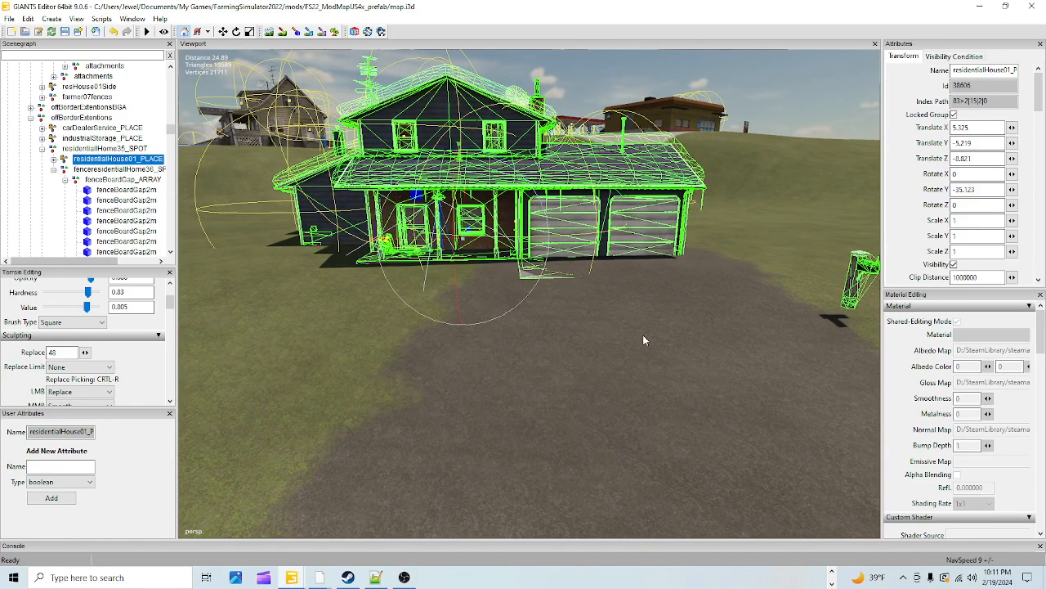
pyautogui.moveTo(465, 207); pyautogui.dragTo(468, 203)
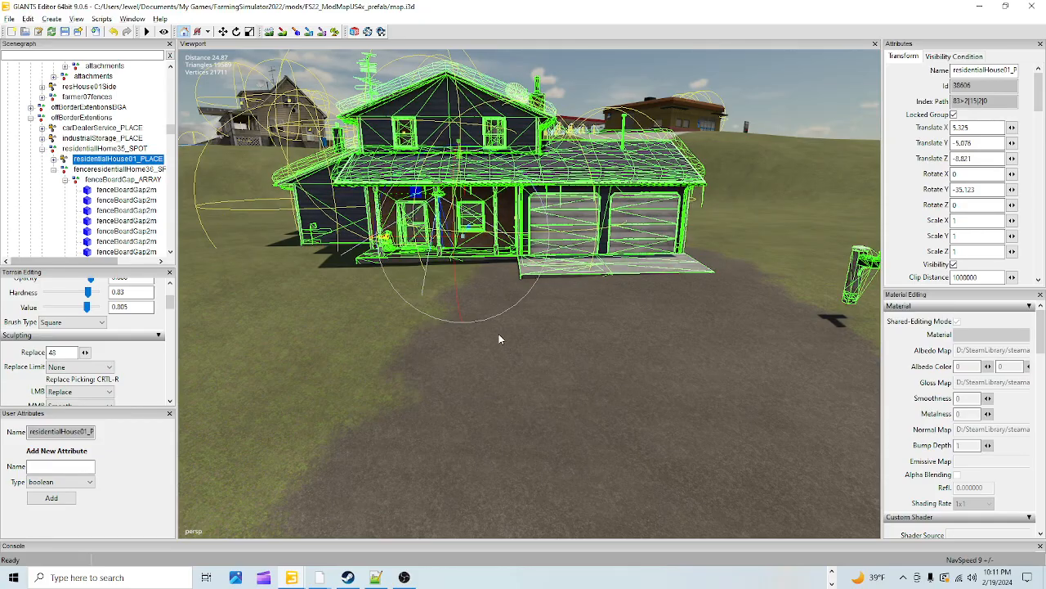
pyautogui.scroll(6, 531, 244)
pyautogui.scroll(-8, 566, 277)
# - Sample the terrain height in front of the garage, 47.718, as the Replace value and level the ground around the house front
pyautogui.keyDown('alt'); pyautogui.moveTo(435, 355); pyautogui.dragTo(569, 319); pyautogui.keyUp('alt')
pyautogui.click(269, 31)
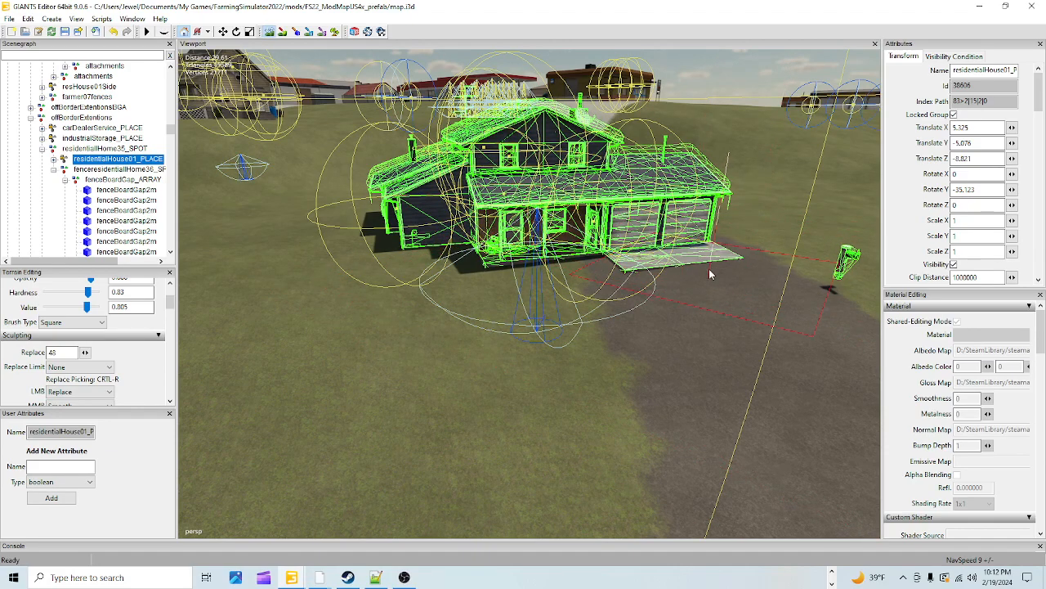
pyautogui.hotkey('ctrl', 'r')
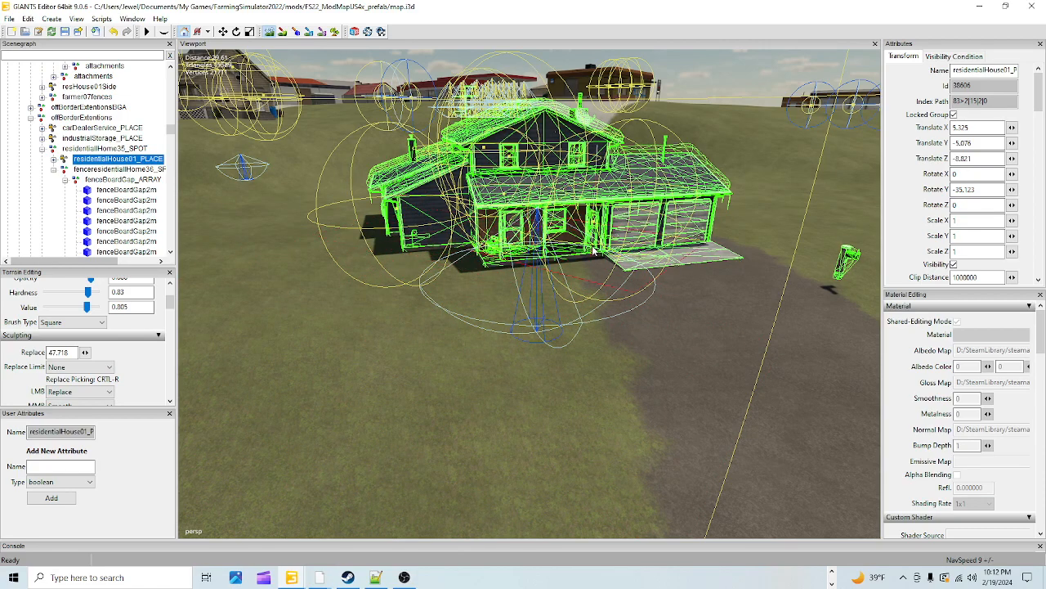
pyautogui.click(270, 31)
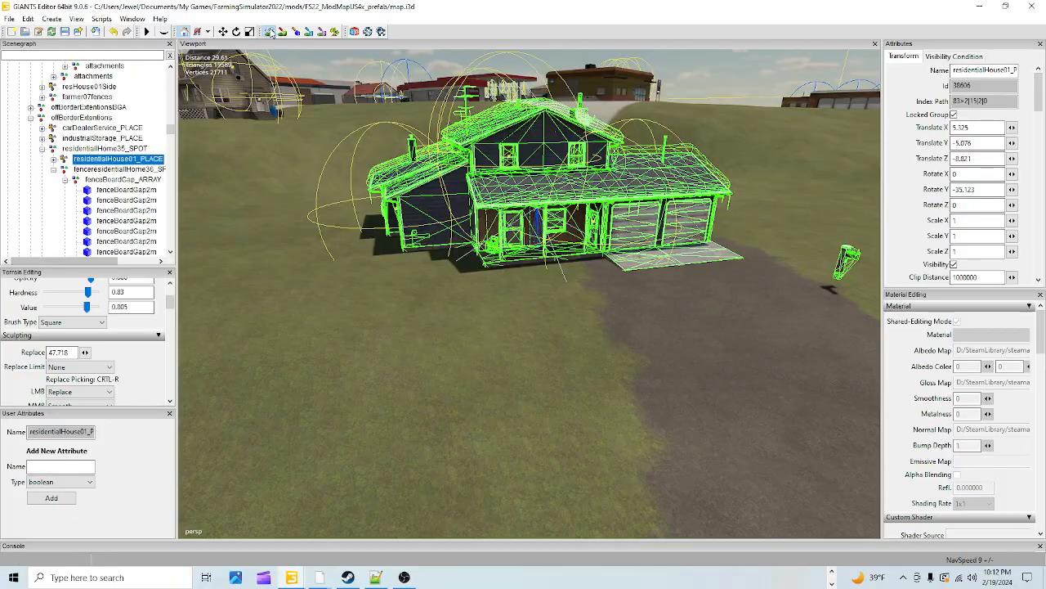
# - Examine the ground fit along the garage side, the driveway edge and the yard behind the house
pyautogui.keyDown('alt'); pyautogui.moveTo(526, 316); pyautogui.dragTo(597, 288); pyautogui.keyUp('alt')
pyautogui.scroll(1, 471, 289)
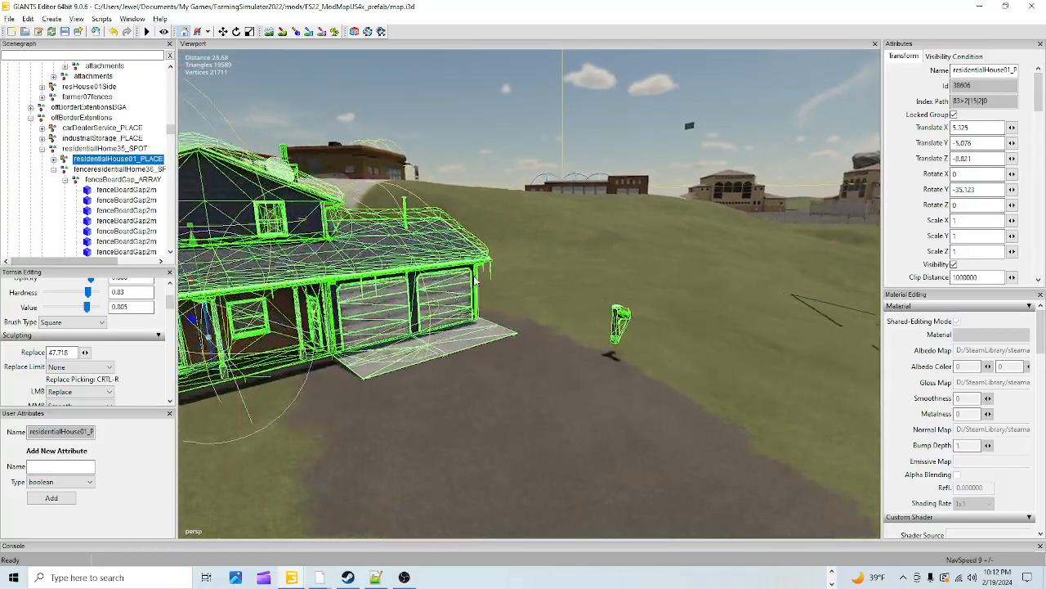
pyautogui.scroll(4, 471, 289)
pyautogui.keyDown('alt'); pyautogui.moveTo(602, 144); pyautogui.dragTo(321, 241); pyautogui.keyUp('alt')
pyautogui.scroll(-3, 396, 294)
pyautogui.keyDown('alt'); pyautogui.moveTo(397, 294); pyautogui.dragTo(334, 226); pyautogui.keyUp('alt')
pyautogui.scroll(3, 334, 225)
pyautogui.scroll(-2, 319, 228)
pyautogui.scroll(-3, 315, 227)
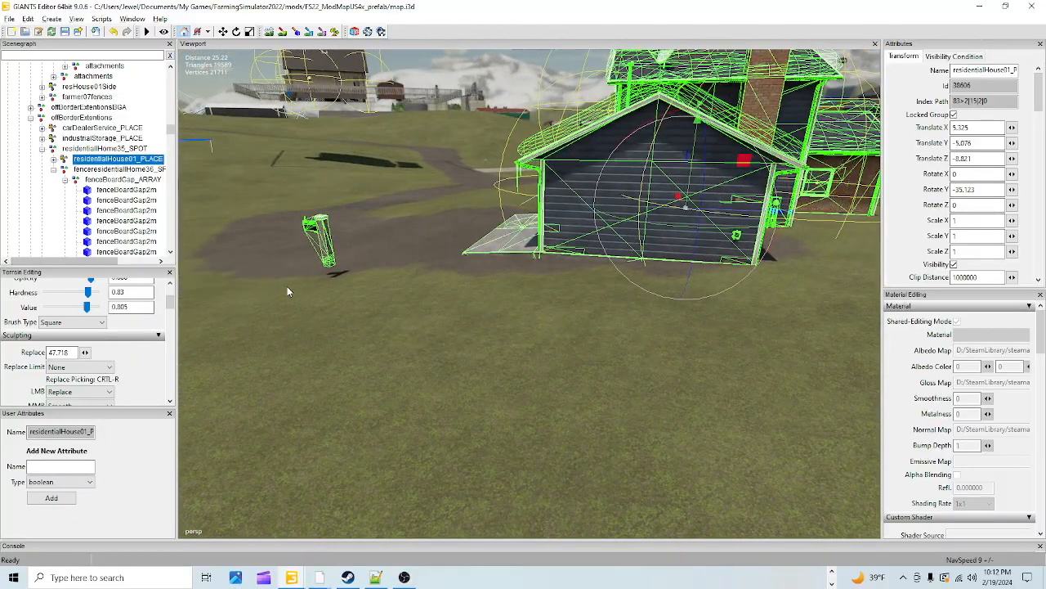
pyautogui.keyDown('alt'); pyautogui.moveTo(428, 245); pyautogui.dragTo(302, 253); pyautogui.keyUp('alt')
pyautogui.scroll(3, 556, 225)
pyautogui.scroll(-3, 339, 290)
pyautogui.keyDown('alt'); pyautogui.moveTo(305, 245); pyautogui.dragTo(413, 189, button='right'); pyautogui.keyUp('alt')
pyautogui.keyDown('alt'); pyautogui.moveTo(414, 189); pyautogui.dragTo(543, 215); pyautogui.keyUp('alt')
pyautogui.keyDown('alt'); pyautogui.moveTo(543, 214); pyautogui.dragTo(442, 303, button='right'); pyautogui.keyUp('alt')
pyautogui.keyDown('alt'); pyautogui.moveTo(442, 303); pyautogui.dragTo(498, 314); pyautogui.keyUp('alt')
pyautogui.keyDown('alt'); pyautogui.moveTo(498, 313); pyautogui.dragTo(419, 374, button='right'); pyautogui.keyUp('alt')
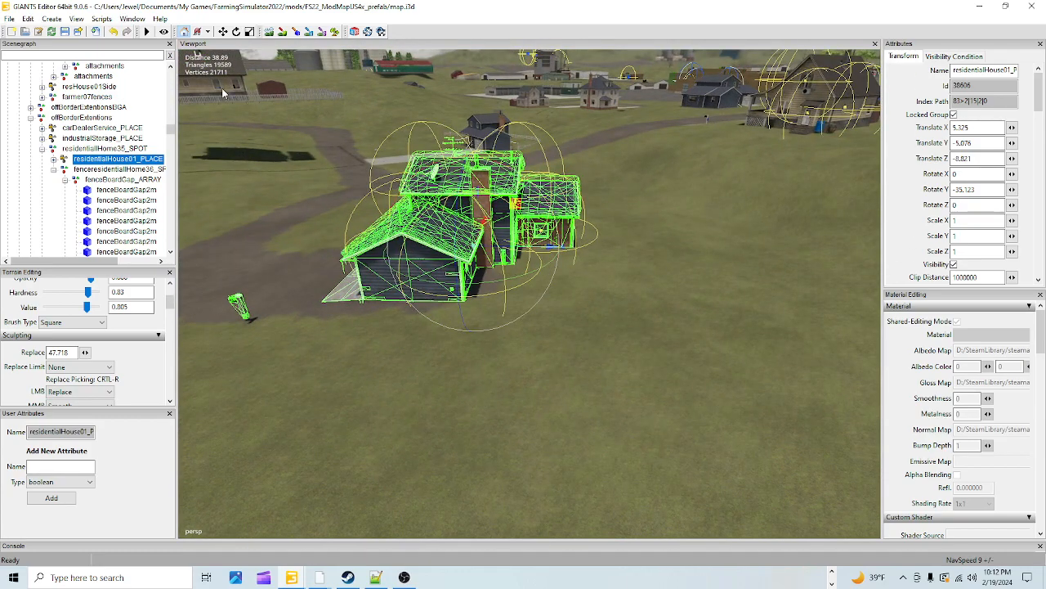
# - Level the yard behind the house and the driveway area in front of it to 47.718 with the Replace brush
pyautogui.click(269, 32)
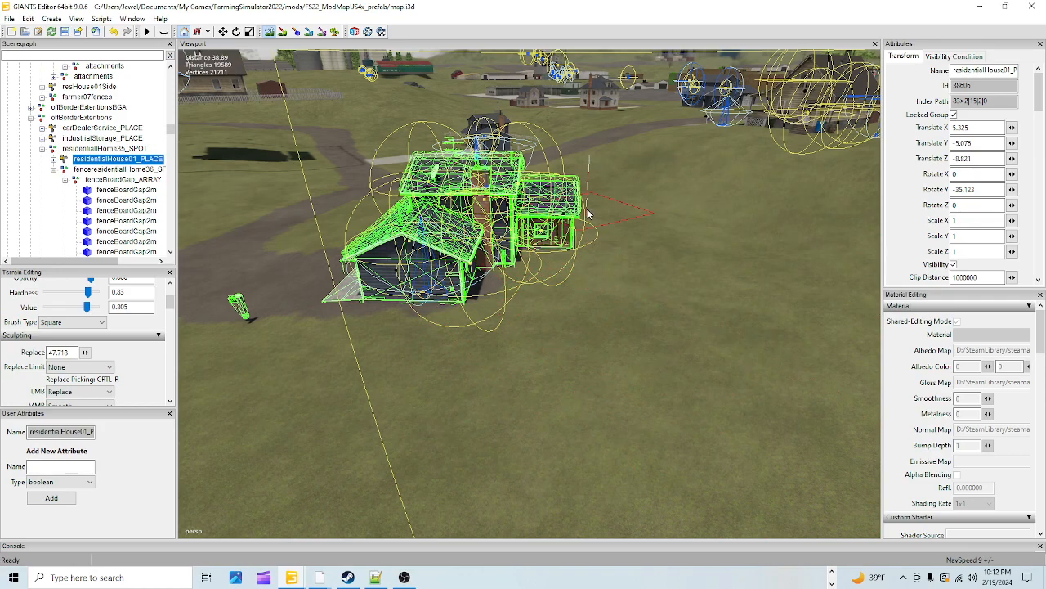
pyautogui.click(267, 31)
pyautogui.moveTo(362, 194)
pyautogui.keyDown('alt'); pyautogui.mouseDown()
pyautogui.moveTo(354, 277)
pyautogui.moveTo(683, 93)
pyautogui.moveTo(487, 336)
pyautogui.moveTo(537, 306)
pyautogui.moveTo(563, 197)
pyautogui.moveTo(477, 347)
pyautogui.moveTo(504, 266)
pyautogui.moveTo(561, 198)
pyautogui.moveTo(479, 302)
pyautogui.moveTo(527, 275)
pyautogui.moveTo(563, 221)
pyautogui.moveTo(567, 242)
pyautogui.moveTo(594, 167)
pyautogui.moveTo(560, 206)
pyautogui.moveTo(570, 260)
pyautogui.mouseUp(); pyautogui.keyUp('alt')
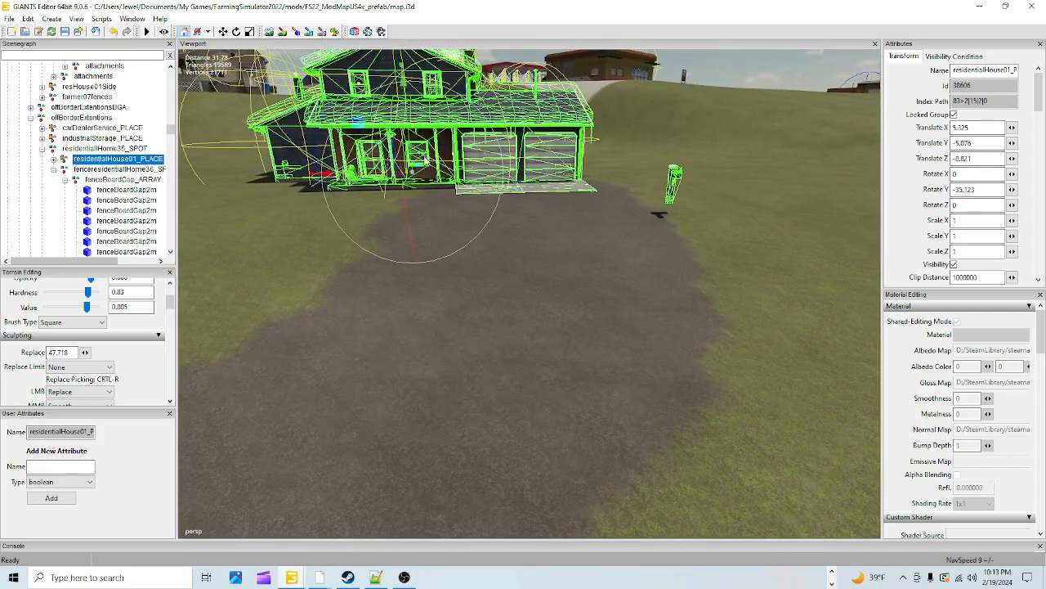
pyautogui.click(269, 31)
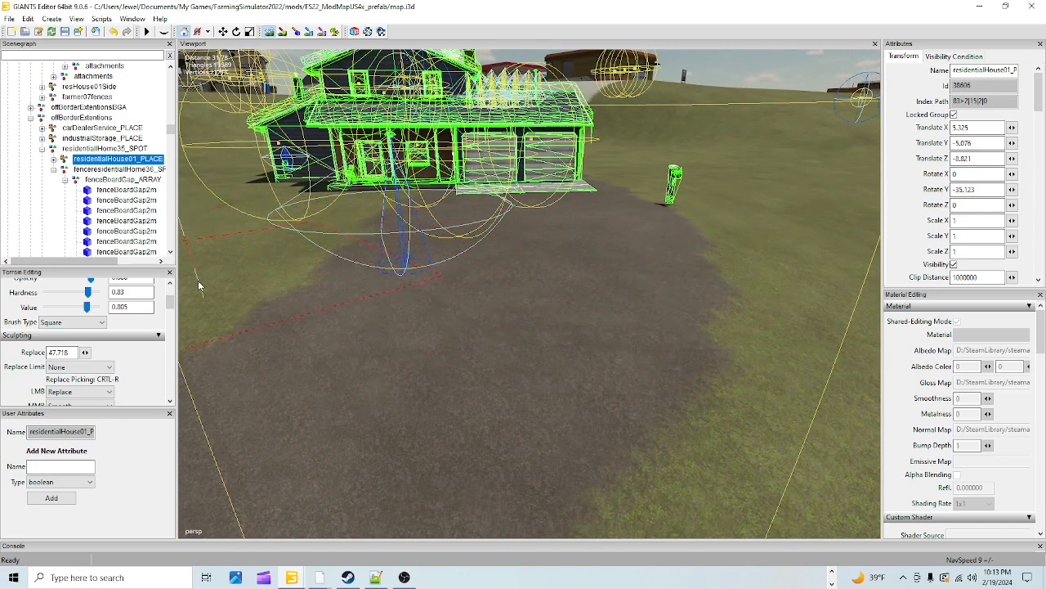
pyautogui.click(268, 32)
# - Examine the leveled driveway, its transition to the garage slab and the slope towards the road
pyautogui.moveTo(563, 282)
pyautogui.keyDown('alt'); pyautogui.mouseDown()
pyautogui.moveTo(534, 311)
pyautogui.moveTo(474, 290)
pyautogui.mouseUp(); pyautogui.keyUp('alt')
pyautogui.keyDown('alt'); pyautogui.moveTo(439, 336); pyautogui.dragTo(713, 341); pyautogui.keyUp('alt')
pyautogui.scroll(3, 572, 394)
pyautogui.scroll(-2, 582, 393)
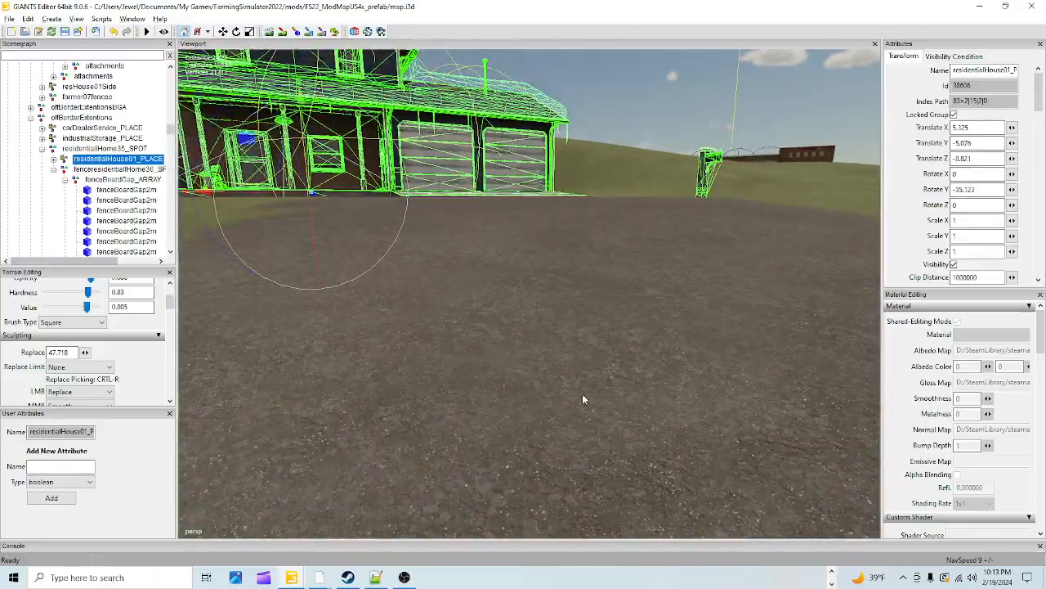
pyautogui.keyDown('alt'); pyautogui.moveTo(582, 393); pyautogui.dragTo(578, 347); pyautogui.keyUp('alt')
pyautogui.scroll(2, 565, 364)
pyautogui.scroll(4, 565, 370)
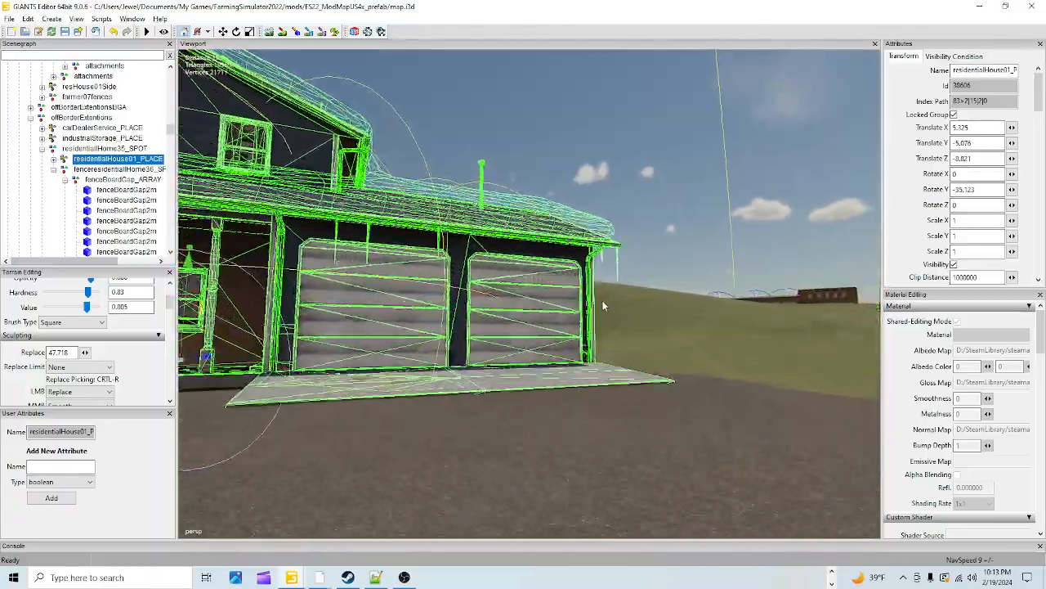
pyautogui.scroll(-4, 554, 357)
pyautogui.scroll(8, 554, 357)
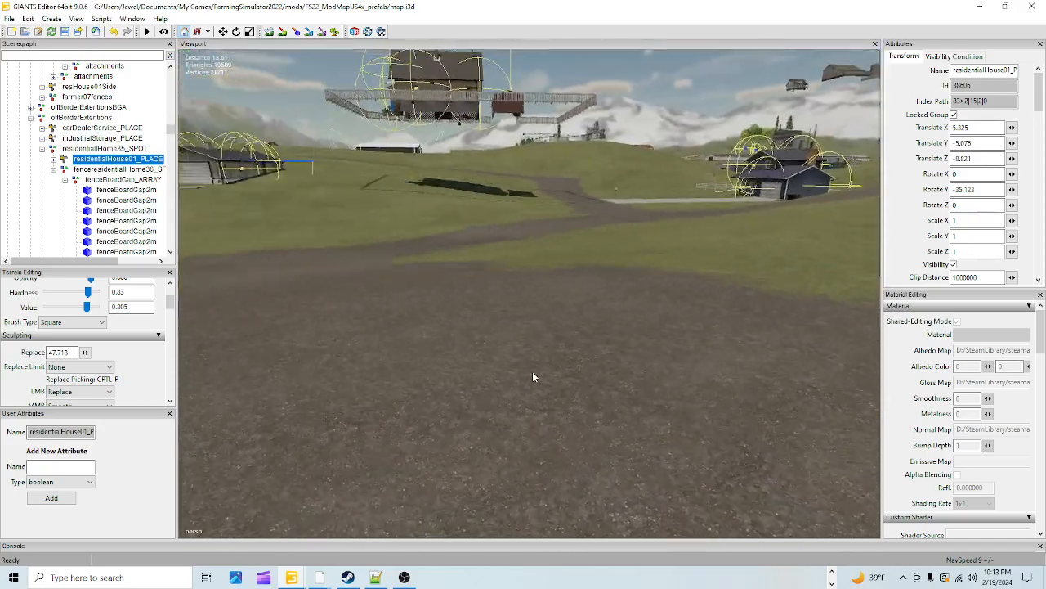
pyautogui.keyDown('alt'); pyautogui.moveTo(533, 372); pyautogui.dragTo(431, 364); pyautogui.keyUp('alt')
pyautogui.scroll(-6, 431, 364)
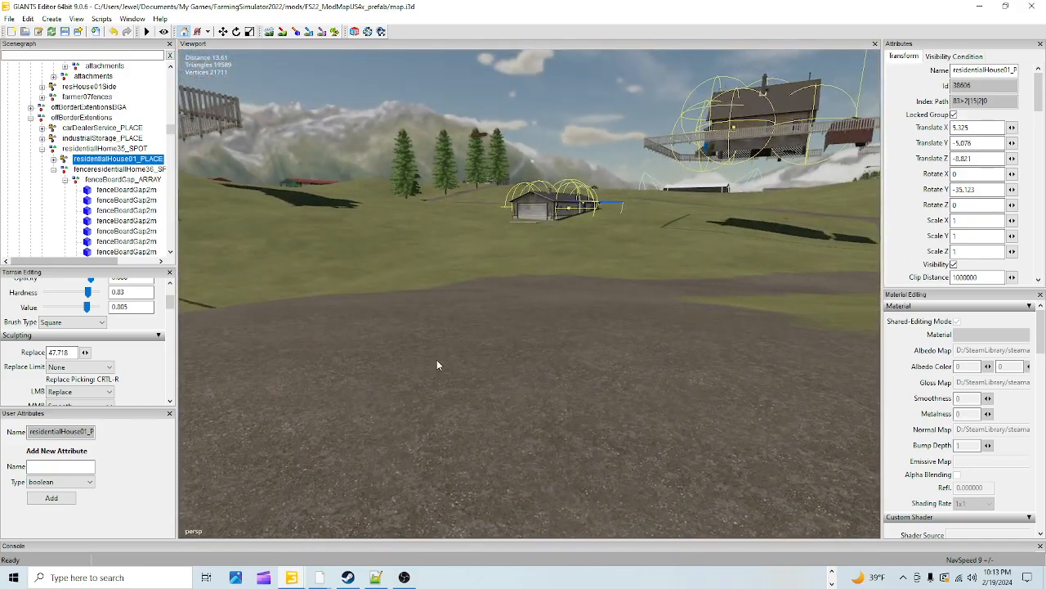
pyautogui.keyDown('alt'); pyautogui.moveTo(450, 317); pyautogui.dragTo(611, 350); pyautogui.keyUp('alt')
pyautogui.scroll(-3, 513, 356)
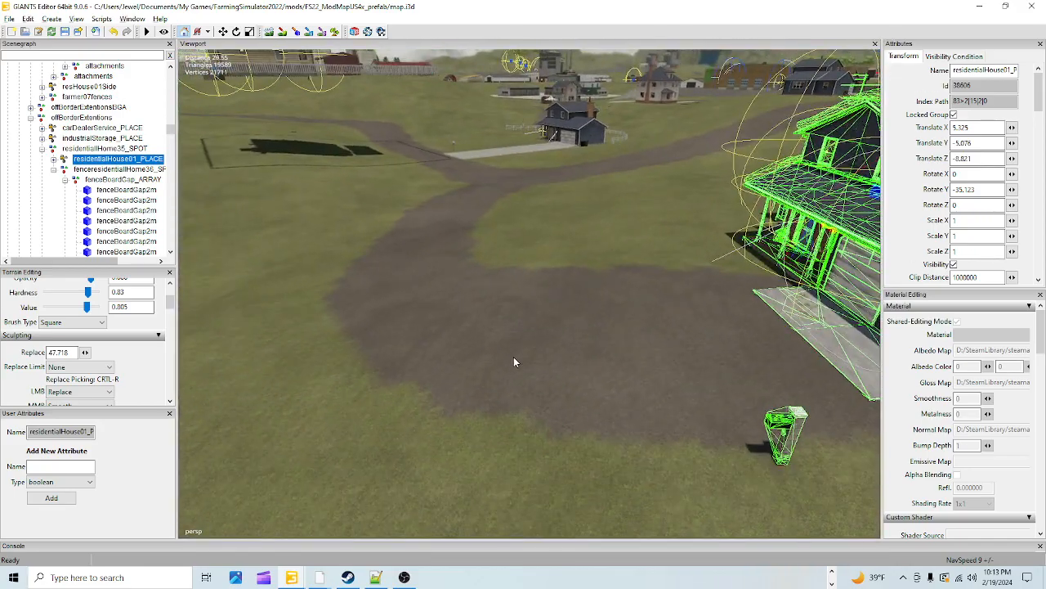
# - Even out the driveway's outer bend and the turning area in front of the garage with the terrain sculpting brush
pyautogui.click(268, 32)
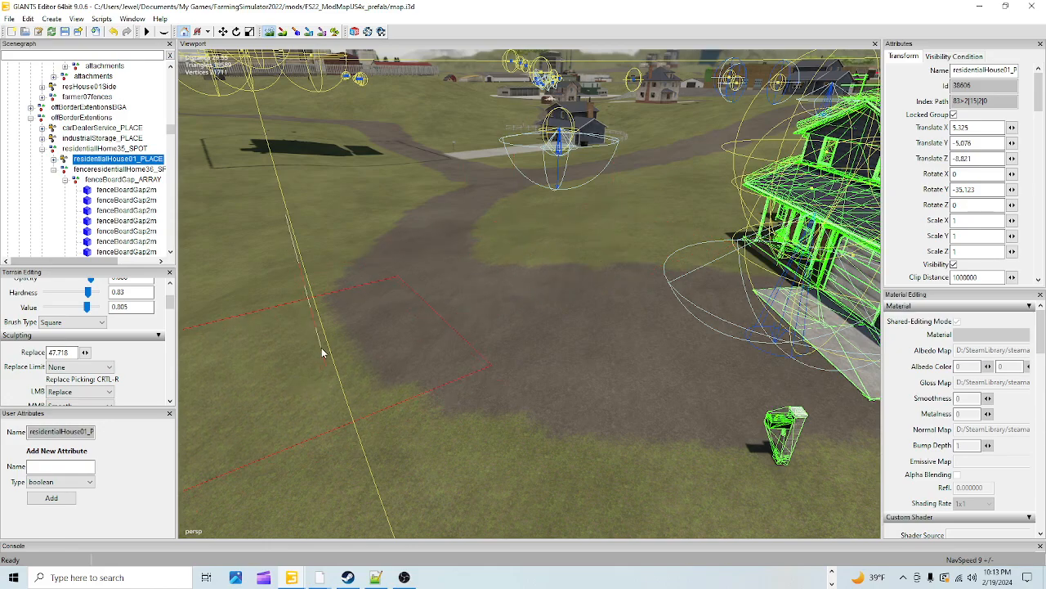
pyautogui.click(268, 33)
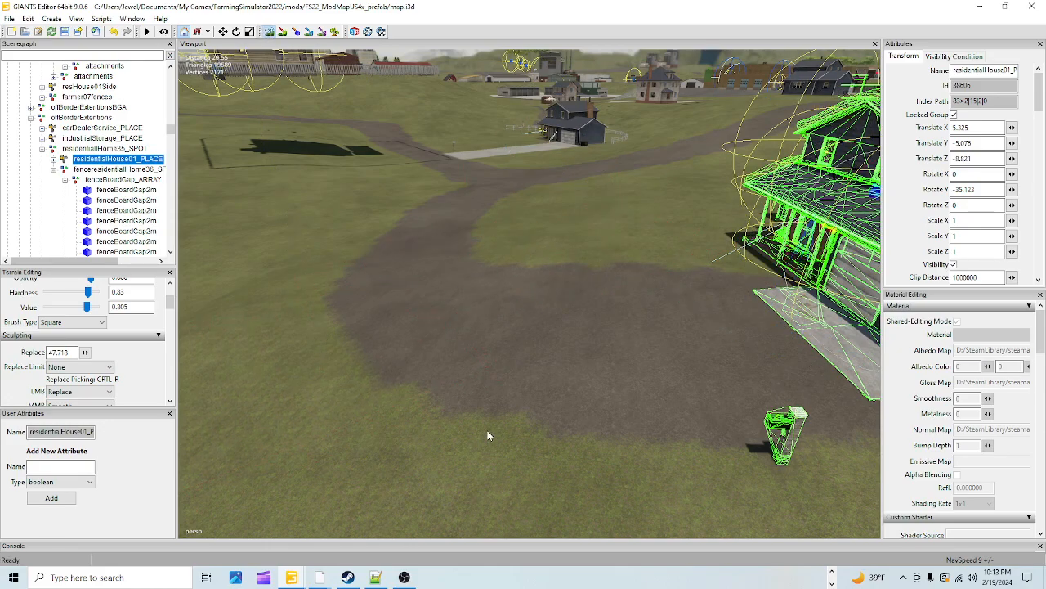
pyautogui.scroll(6, 535, 286)
pyautogui.moveTo(547, 300)
pyautogui.keyDown('alt'); pyautogui.mouseDown()
pyautogui.moveTo(744, 267)
pyautogui.moveTo(612, 367)
pyautogui.moveTo(513, 368)
pyautogui.moveTo(549, 310)
pyautogui.moveTo(670, 265)
pyautogui.moveTo(555, 297)
pyautogui.moveTo(610, 314)
pyautogui.moveTo(572, 356)
pyautogui.moveTo(524, 378)
pyautogui.moveTo(554, 375)
pyautogui.moveTo(658, 267)
pyautogui.moveTo(600, 313)
pyautogui.moveTo(635, 331)
pyautogui.mouseUp(); pyautogui.keyUp('alt')
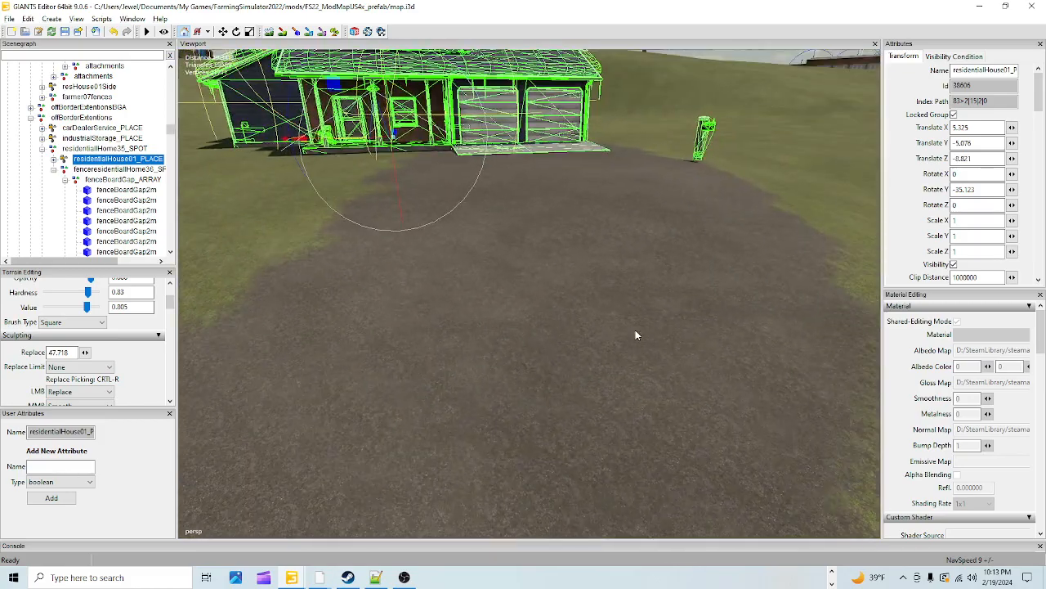
pyautogui.click(269, 32)
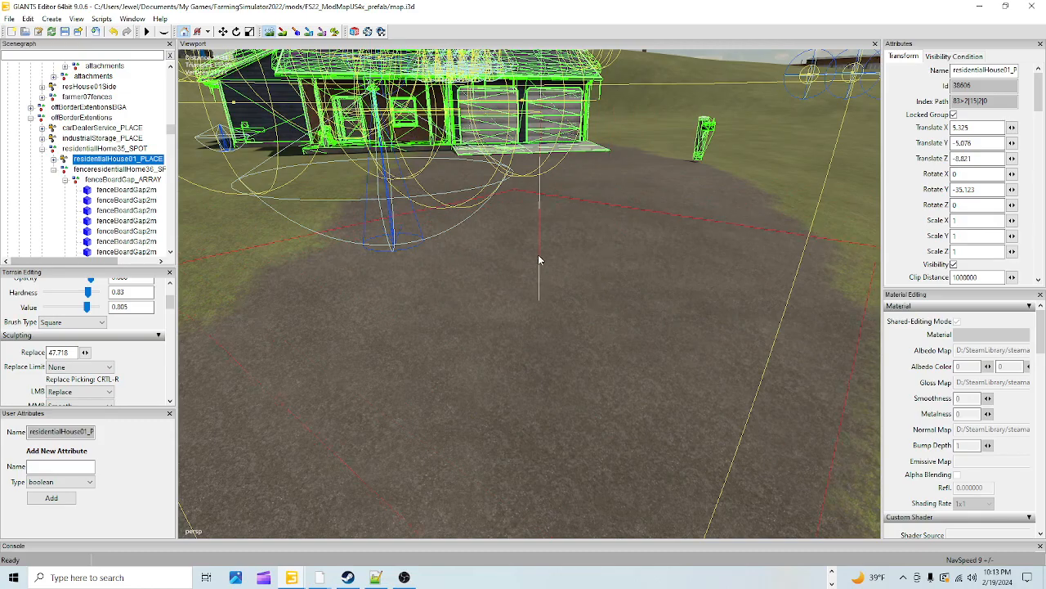
pyautogui.click(269, 32)
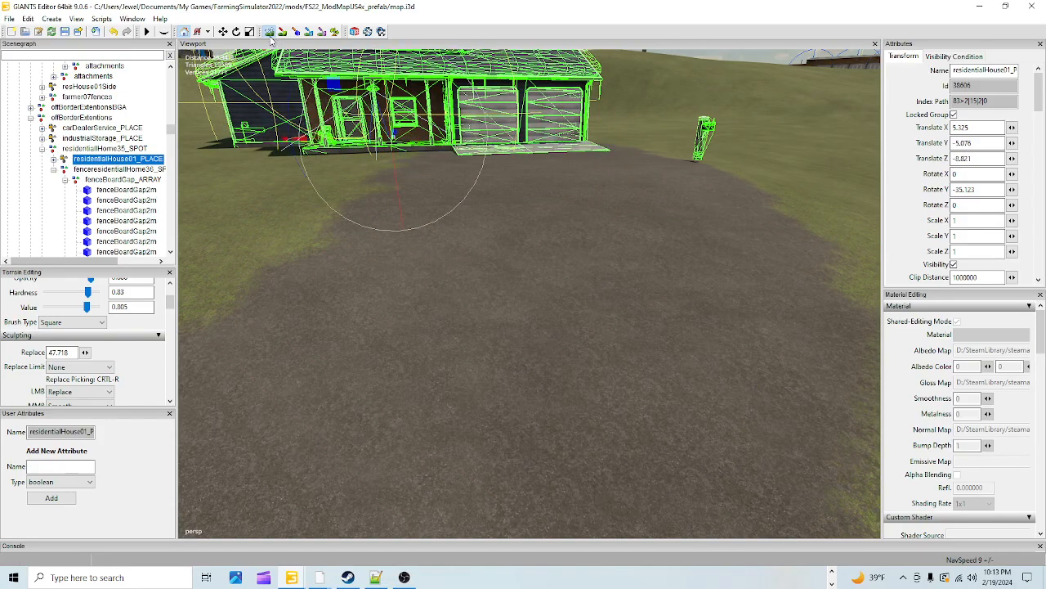
# - Sample the lower driveway's terrain height, 45.441, as the Replace value and undo the last terrain stroke
pyautogui.moveTo(353, 219); pyautogui.dragTo(521, 181, button='right')
pyautogui.moveTo(594, 264); pyautogui.dragTo(532, 215, button='right')
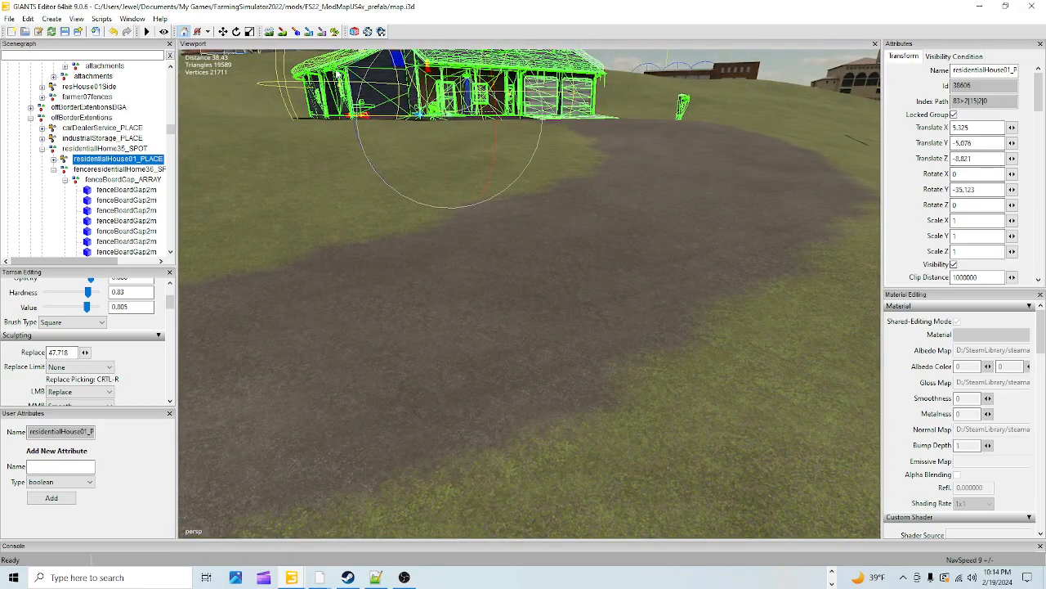
pyautogui.click(163, 32)
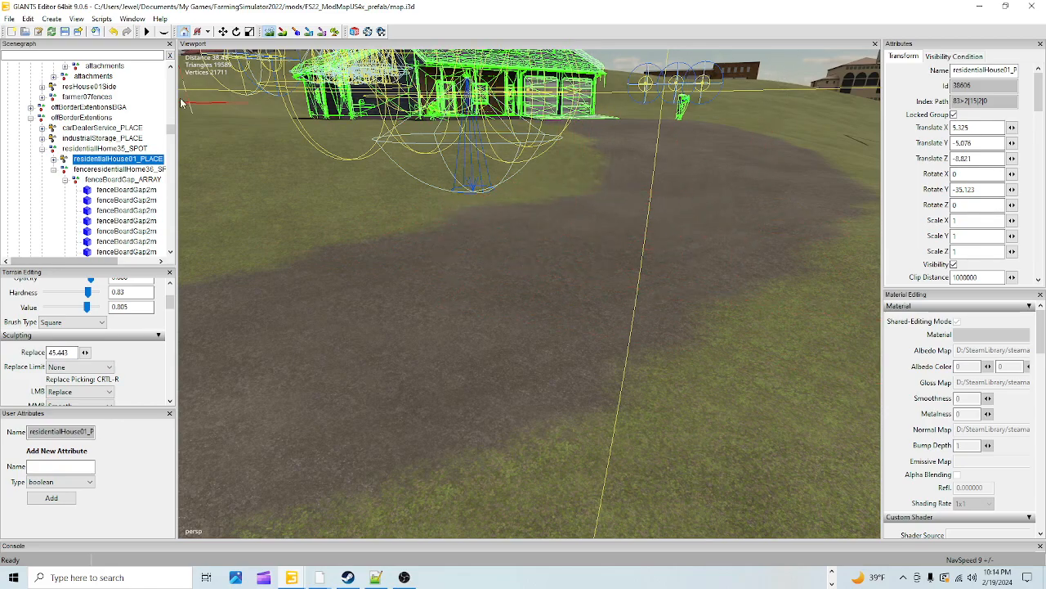
pyautogui.click(112, 31)
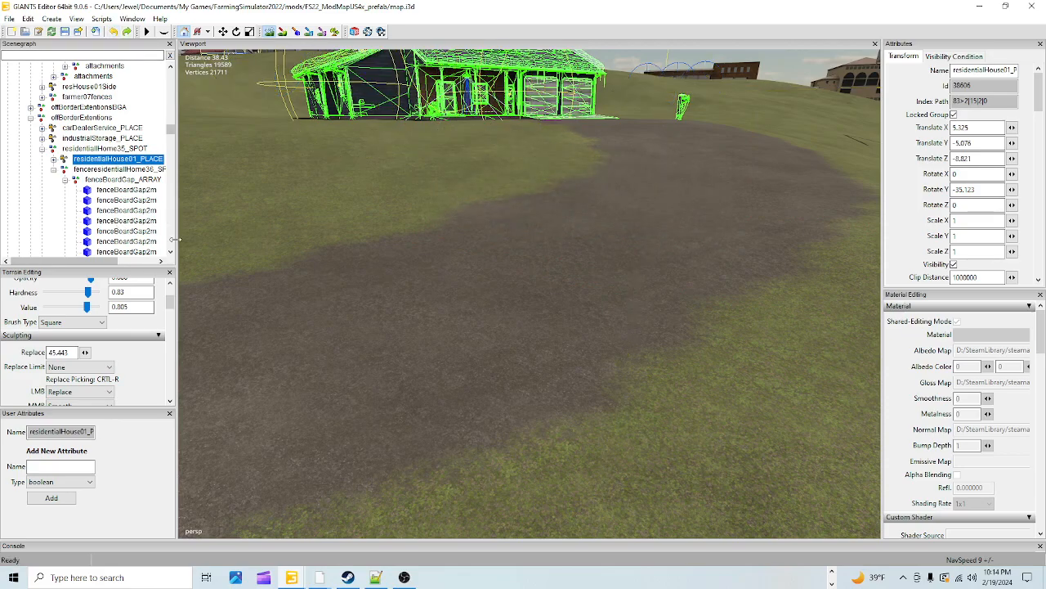
# - Soften the terrain brush to opacity 0.17, hardness 0.216 and value 0.105
pyautogui.moveTo(75, 279)
pyautogui.mouseDown()
pyautogui.moveTo(327, 283)
pyautogui.moveTo(159, 265)
pyautogui.moveTo(112, 292)
pyautogui.mouseUp()
pyautogui.scroll(2, 134, 348)
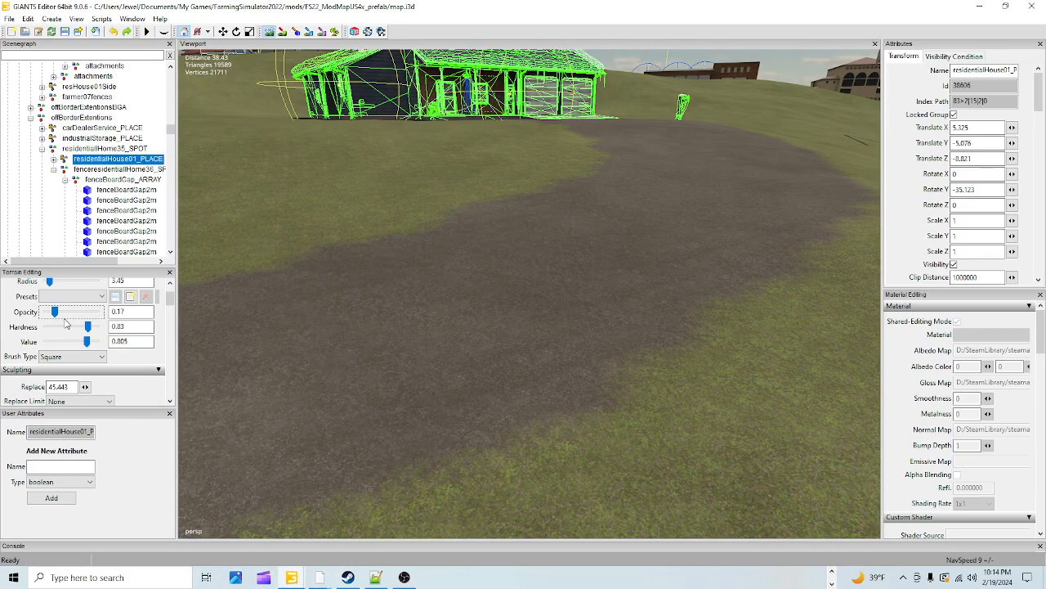
pyautogui.moveTo(85, 344); pyautogui.dragTo(55, 344)
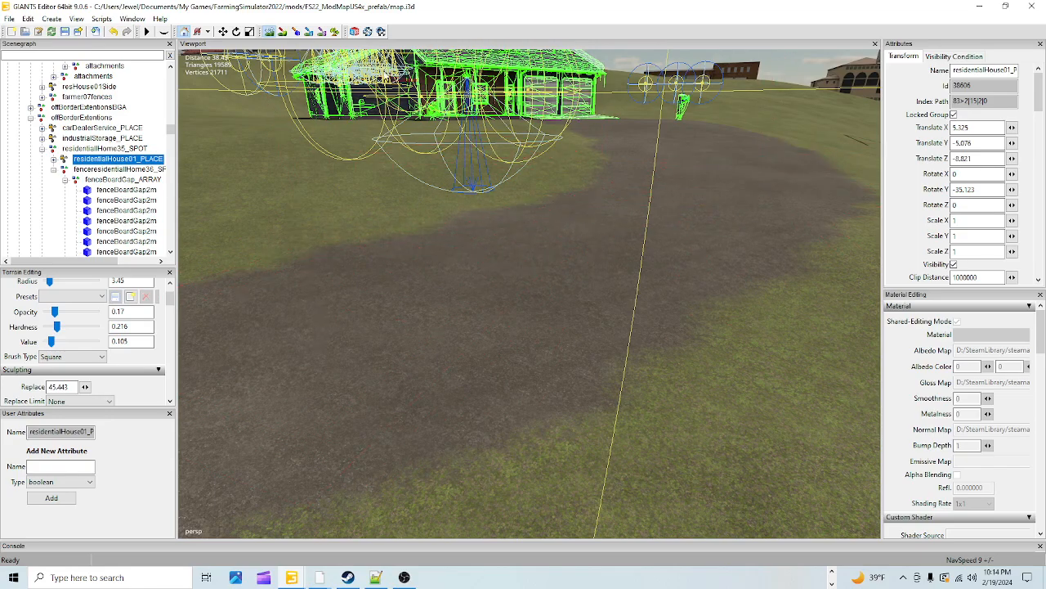
pyautogui.click(269, 34)
# - Examine the dirt driveway's slope and surface between the road fork and the house's garage
pyautogui.scroll(-3, 469, 262)
pyautogui.keyDown('alt'); pyautogui.moveTo(470, 262); pyautogui.dragTo(308, 232); pyautogui.keyUp('alt')
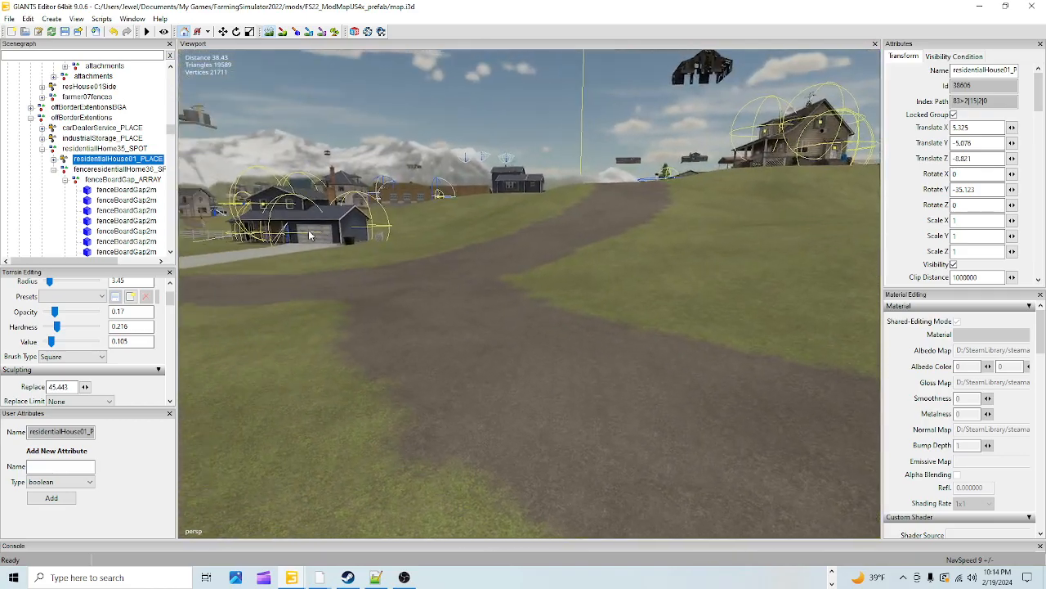
pyautogui.keyDown('alt'); pyautogui.moveTo(299, 325); pyautogui.dragTo(605, 303); pyautogui.keyUp('alt')
pyautogui.scroll(3, 609, 278)
pyautogui.keyDown('alt'); pyautogui.moveTo(619, 217); pyautogui.dragTo(554, 305); pyautogui.keyUp('alt')
pyautogui.scroll(3, 548, 256)
pyautogui.scroll(-3, 540, 282)
pyautogui.scroll(-2, 554, 305)
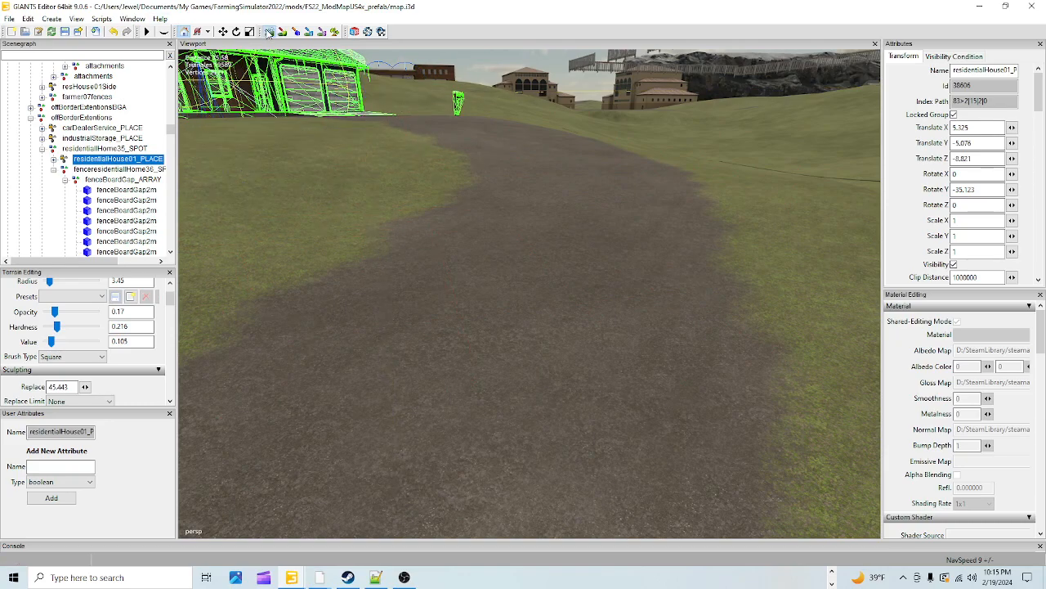
pyautogui.scroll(3, 358, 337)
pyautogui.keyDown('alt'); pyautogui.moveTo(361, 268); pyautogui.dragTo(423, 308); pyautogui.keyUp('alt')
pyautogui.scroll(2, 458, 327)
pyautogui.keyDown('alt'); pyautogui.moveTo(495, 343); pyautogui.dragTo(544, 270); pyautogui.keyUp('alt')
pyautogui.scroll(3, 510, 304)
pyautogui.scroll(-2, 523, 293)
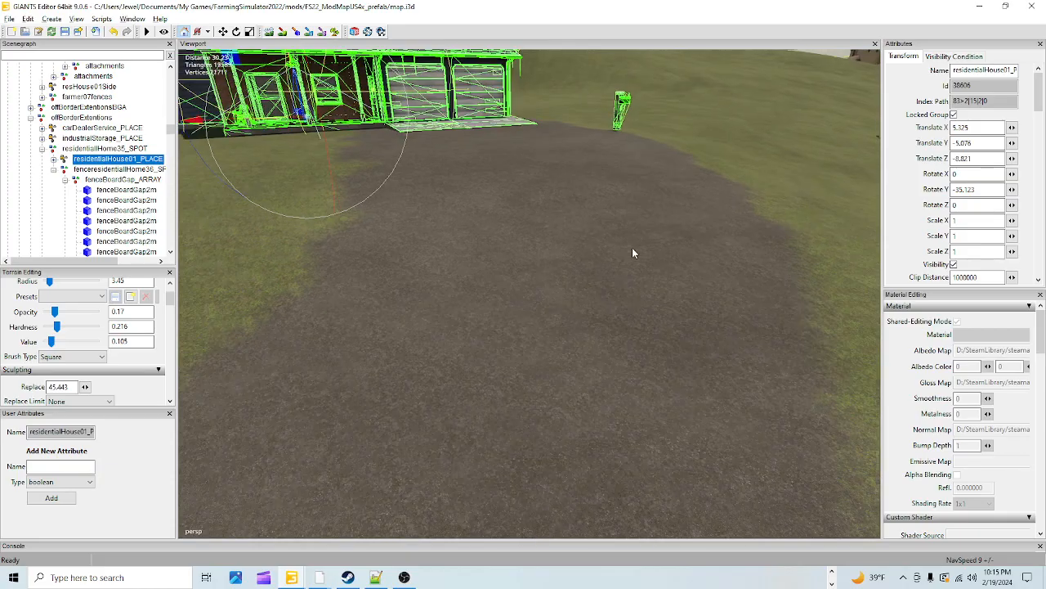
# - Inspect residentialHome35_SPOT's house, driveway and yard from several sides, along with the terrain towards the neighbouring house
pyautogui.scroll(-2, 594, 296)
pyautogui.scroll(3, 543, 296)
pyautogui.keyDown('alt'); pyautogui.moveTo(579, 238); pyautogui.dragTo(538, 341); pyautogui.keyUp('alt')
pyautogui.scroll(-3, 408, 366)
pyautogui.keyDown('alt'); pyautogui.moveTo(537, 341); pyautogui.dragTo(566, 245, button='right'); pyautogui.keyUp('alt')
pyautogui.keyDown('alt'); pyautogui.moveTo(566, 246); pyautogui.dragTo(739, 278); pyautogui.keyUp('alt')
pyautogui.keyDown('alt'); pyautogui.moveTo(740, 278); pyautogui.dragTo(194, 459, button='right'); pyautogui.keyUp('alt')
pyautogui.keyDown('alt'); pyautogui.moveTo(353, 434); pyautogui.dragTo(503, 330, button='right'); pyautogui.keyUp('alt')
pyautogui.keyDown('alt'); pyautogui.moveTo(504, 330); pyautogui.dragTo(512, 321); pyautogui.keyUp('alt')
pyautogui.moveTo(513, 321)
pyautogui.keyDown('alt'); pyautogui.mouseDown(button='right')
pyautogui.moveTo(455, 433)
pyautogui.moveTo(526, 333)
pyautogui.mouseUp(button='right'); pyautogui.keyUp('alt')
pyautogui.keyDown('alt'); pyautogui.moveTo(526, 332); pyautogui.dragTo(548, 360); pyautogui.keyUp('alt')
pyautogui.keyDown('alt'); pyautogui.moveTo(548, 360); pyautogui.dragTo(492, 422, button='right'); pyautogui.keyUp('alt')
pyautogui.keyDown('alt'); pyautogui.moveTo(472, 310); pyautogui.dragTo(466, 361); pyautogui.keyUp('alt')
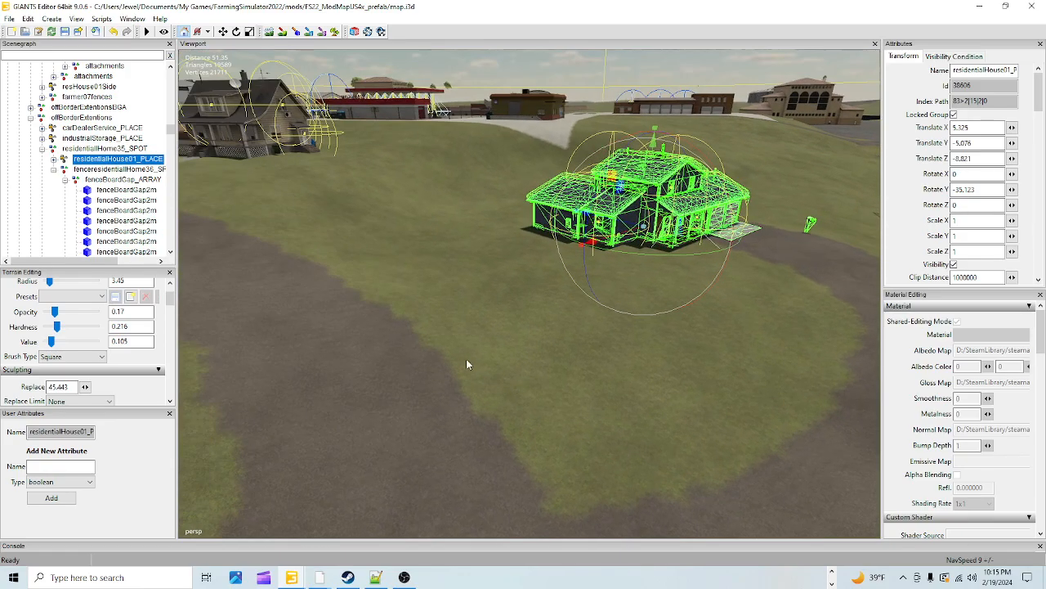
pyautogui.keyDown('alt'); pyautogui.moveTo(605, 388); pyautogui.dragTo(615, 367); pyautogui.keyUp('alt')
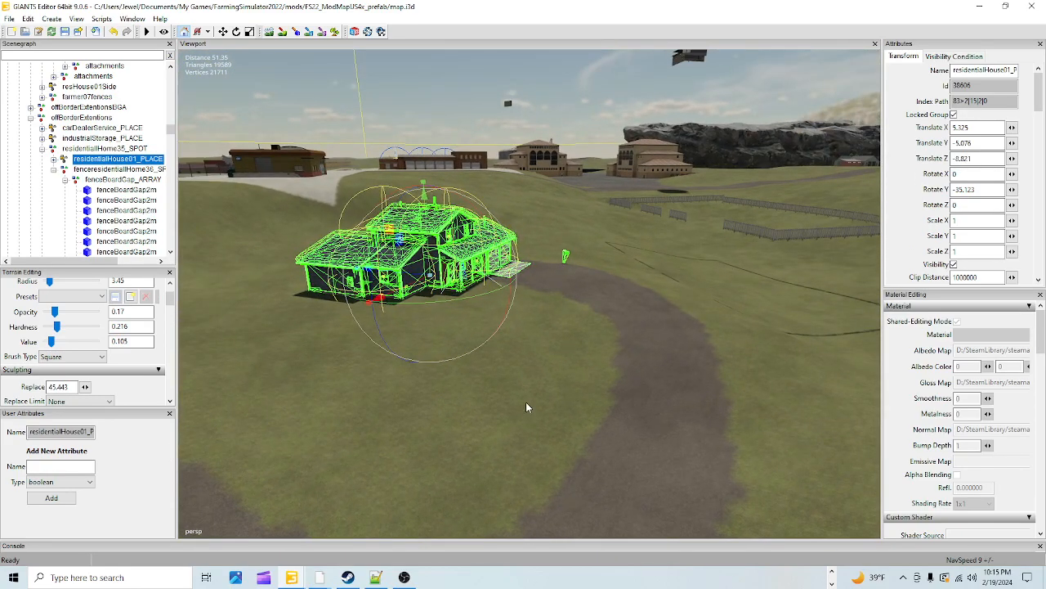
pyautogui.keyDown('alt'); pyautogui.moveTo(526, 408); pyautogui.dragTo(564, 384); pyautogui.keyUp('alt')
pyautogui.keyDown('alt'); pyautogui.moveTo(565, 384); pyautogui.dragTo(353, 542, button='right'); pyautogui.keyUp('alt')
pyautogui.keyDown('alt'); pyautogui.moveTo(482, 474); pyautogui.dragTo(439, 287); pyautogui.keyUp('alt')
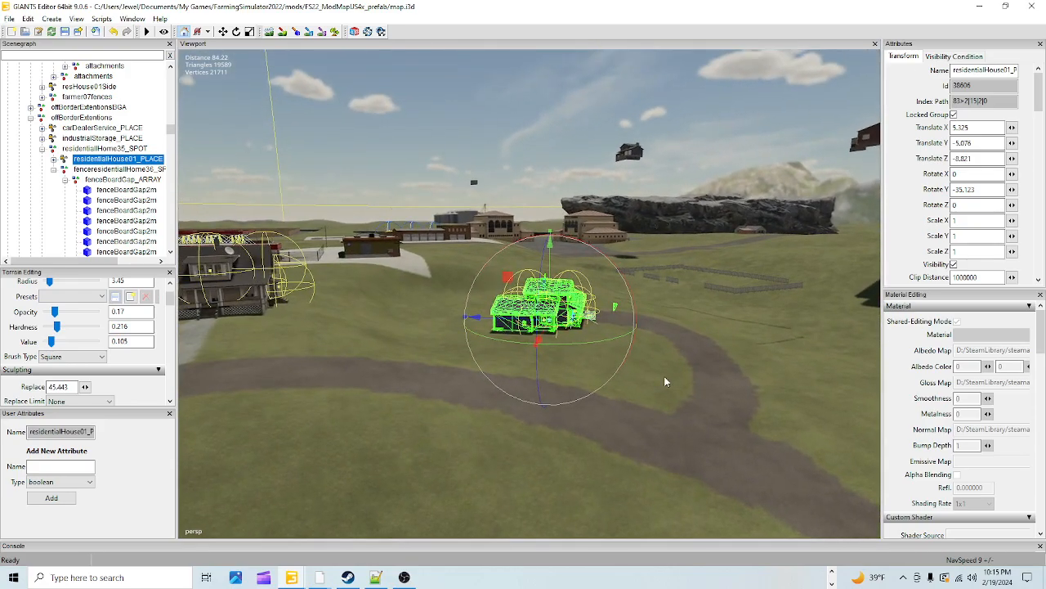
pyautogui.keyDown('alt'); pyautogui.moveTo(604, 454); pyautogui.dragTo(558, 452); pyautogui.keyUp('alt')
pyautogui.keyDown('alt'); pyautogui.moveTo(558, 452); pyautogui.dragTo(229, 523, button='right'); pyautogui.keyUp('alt')
pyautogui.keyDown('alt'); pyautogui.moveTo(229, 527); pyautogui.dragTo(186, 517); pyautogui.keyUp('alt')
pyautogui.keyDown('alt'); pyautogui.moveTo(186, 516); pyautogui.dragTo(528, 378, button='right'); pyautogui.keyUp('alt')
pyautogui.keyDown('alt'); pyautogui.moveTo(529, 378); pyautogui.dragTo(559, 380); pyautogui.keyUp('alt')
pyautogui.keyDown('alt'); pyautogui.moveTo(559, 380); pyautogui.dragTo(300, 541, button='right'); pyautogui.keyUp('alt')
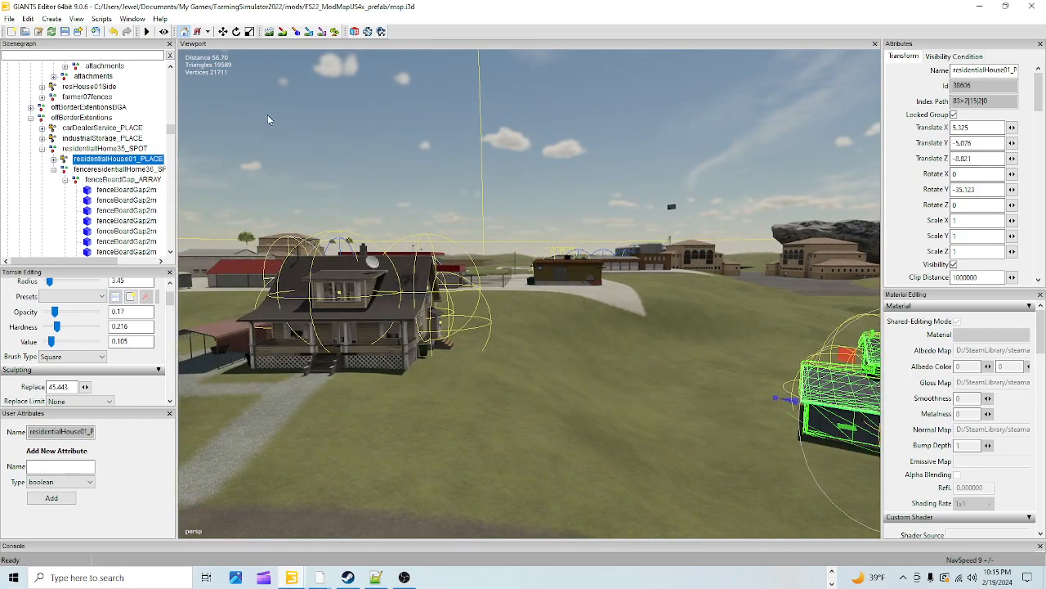
# - Sample the terrain height beside the neighbouring porch house, 55.066, as the Replace value and set the brush hardness to 0.816 and value to 1
pyautogui.click(269, 31)
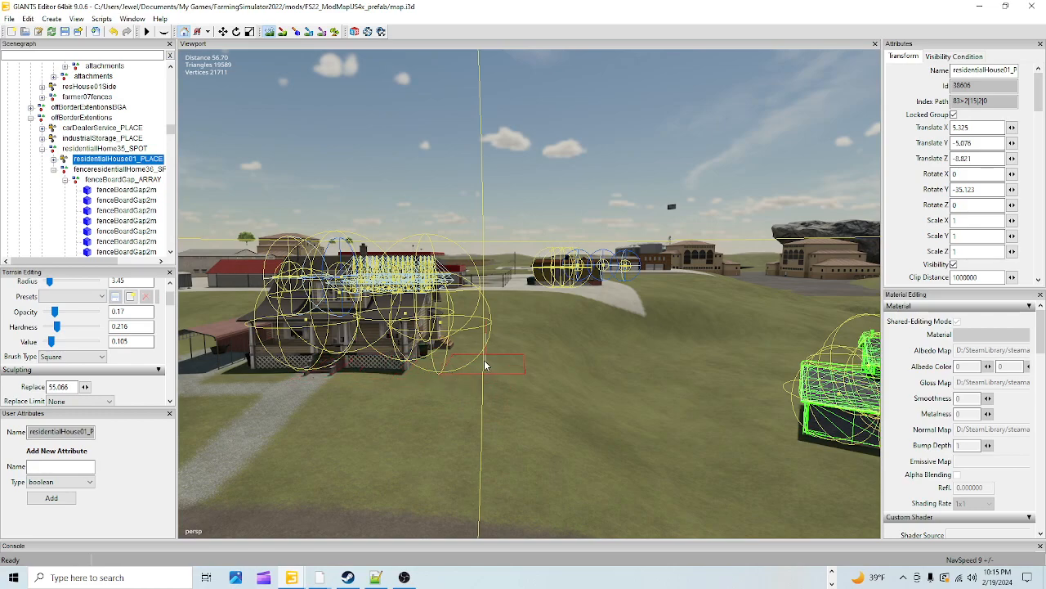
pyautogui.scroll(-5, 131, 396)
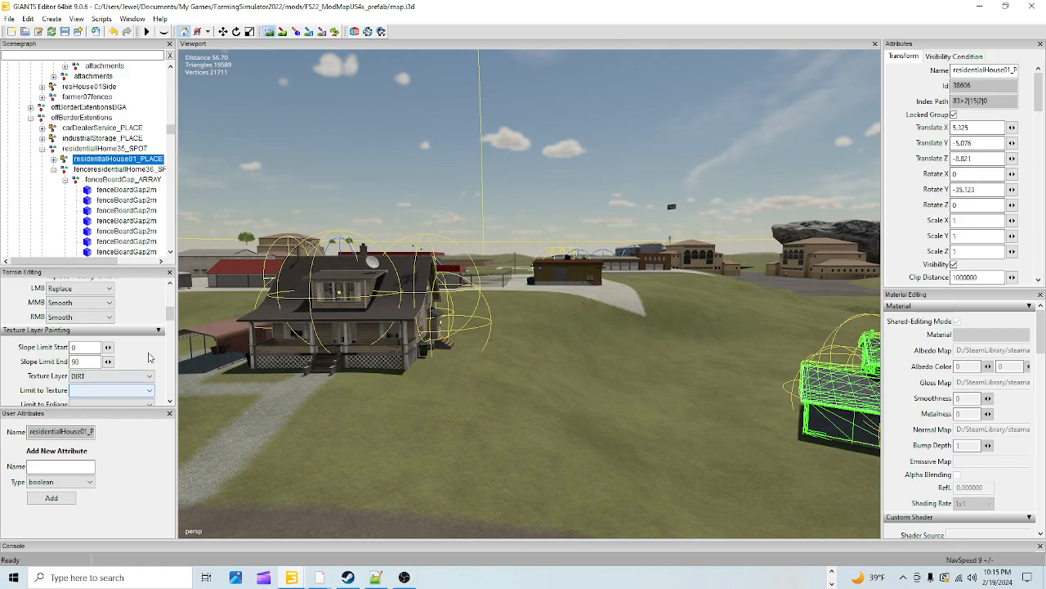
pyautogui.scroll(2, 147, 360)
pyautogui.scroll(2, 141, 339)
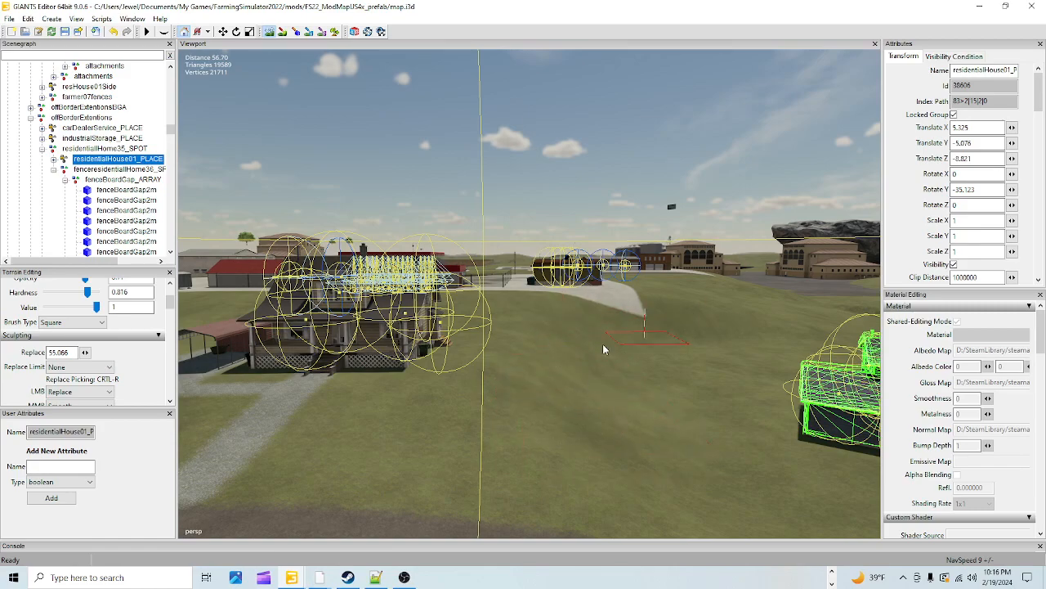
# - Level the ground around the concrete lot's sunken corner behind the brown building to 57.644 and smooth the steep bank below it
pyautogui.scroll(5, 512, 412)
pyautogui.keyDown('alt'); pyautogui.moveTo(491, 404); pyautogui.dragTo(543, 477); pyautogui.keyUp('alt')
pyautogui.scroll(-5, 533, 472)
pyautogui.scroll(3, 597, 428)
pyautogui.scroll(-2, 583, 407)
pyautogui.scroll(3, 433, 406)
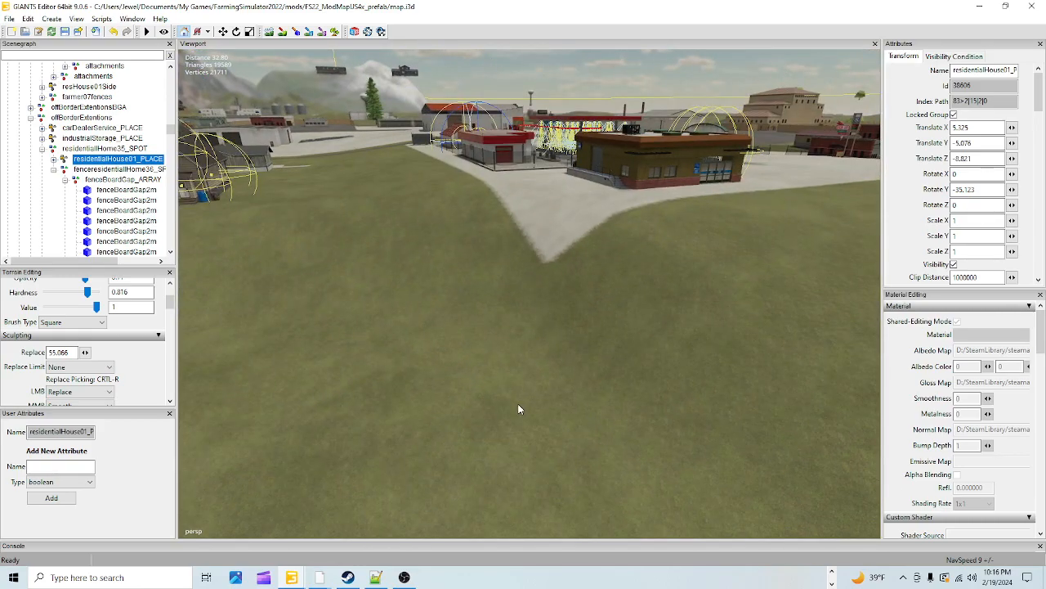
pyautogui.scroll(-2, 550, 365)
pyautogui.keyDown('alt'); pyautogui.moveTo(550, 364); pyautogui.dragTo(536, 427); pyautogui.keyUp('alt')
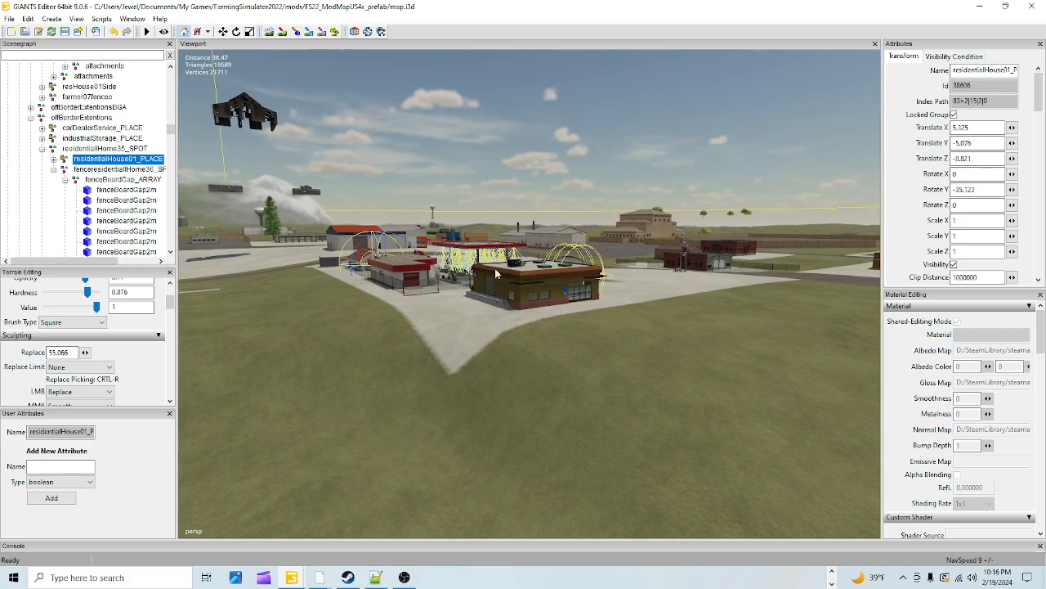
pyautogui.click(269, 32)
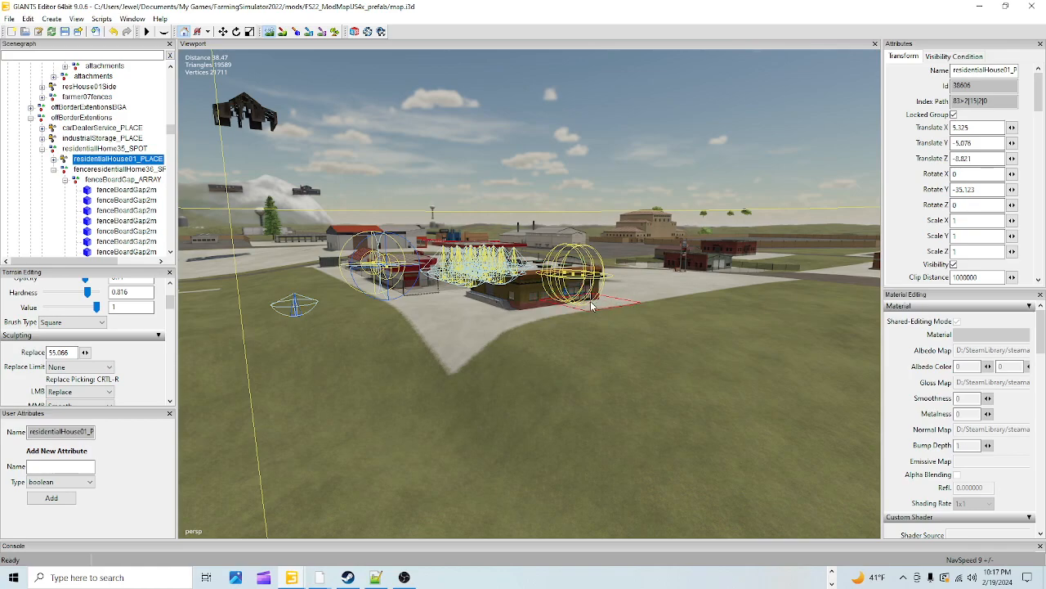
pyautogui.moveTo(523, 341)
pyautogui.mouseDown()
pyautogui.moveTo(449, 315)
pyautogui.moveTo(424, 319)
pyautogui.mouseUp()
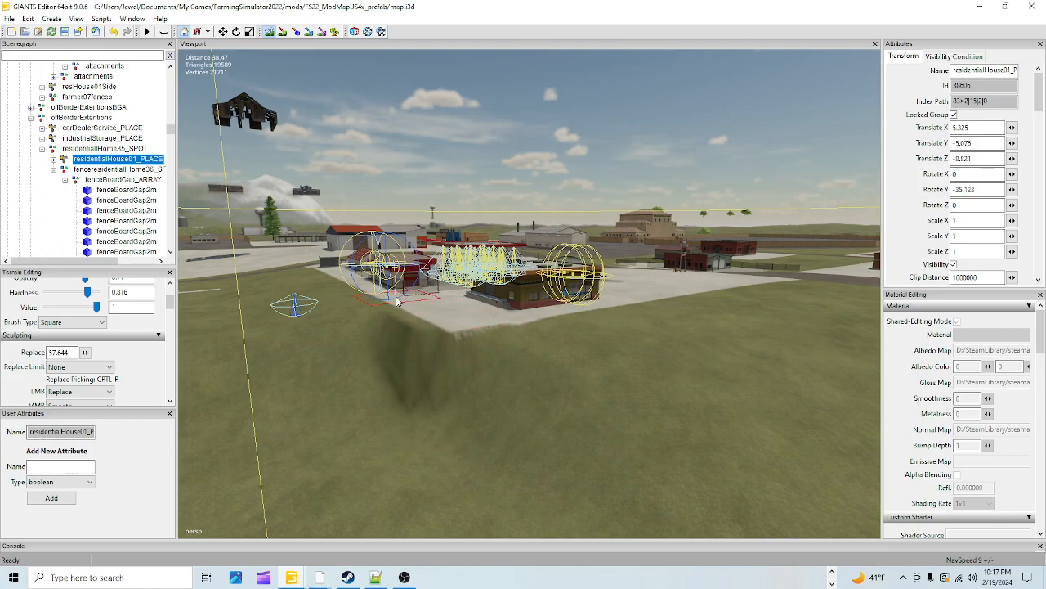
pyautogui.moveTo(388, 310)
pyautogui.mouseDown()
pyautogui.moveTo(345, 327)
pyautogui.moveTo(360, 359)
pyautogui.moveTo(519, 333)
pyautogui.mouseUp()
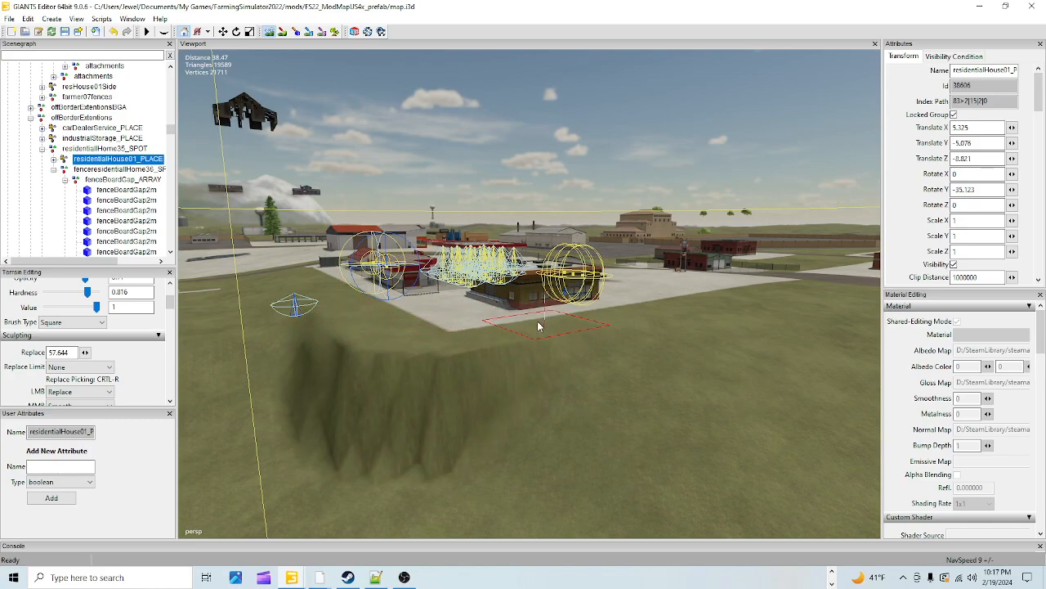
pyautogui.moveTo(637, 322); pyautogui.dragTo(621, 335)
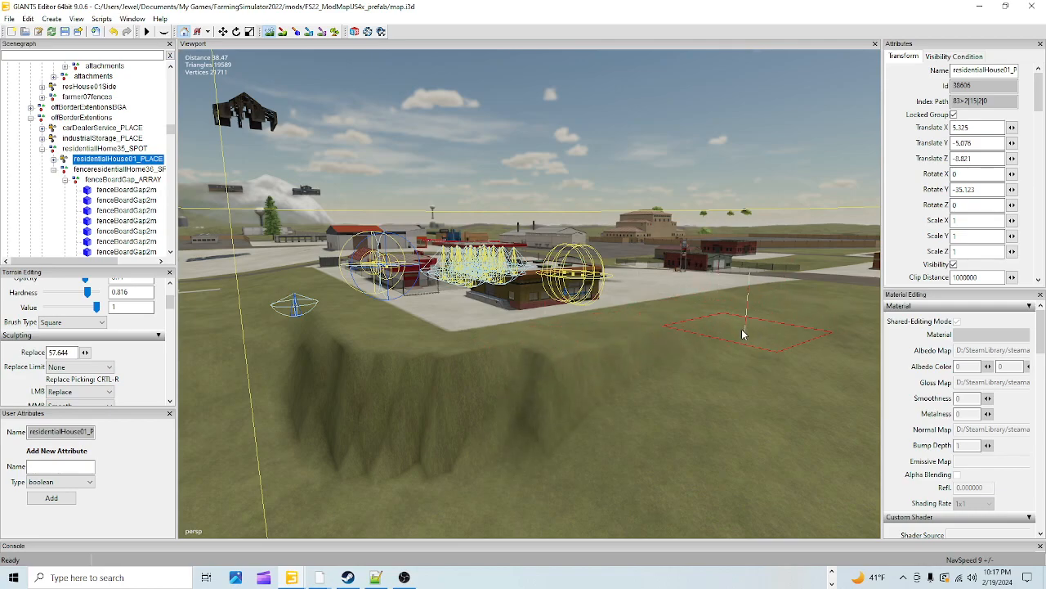
pyautogui.moveTo(549, 398)
pyautogui.mouseDown()
pyautogui.moveTo(483, 411)
pyautogui.moveTo(363, 393)
pyautogui.moveTo(303, 363)
pyautogui.moveTo(288, 325)
pyautogui.mouseUp()
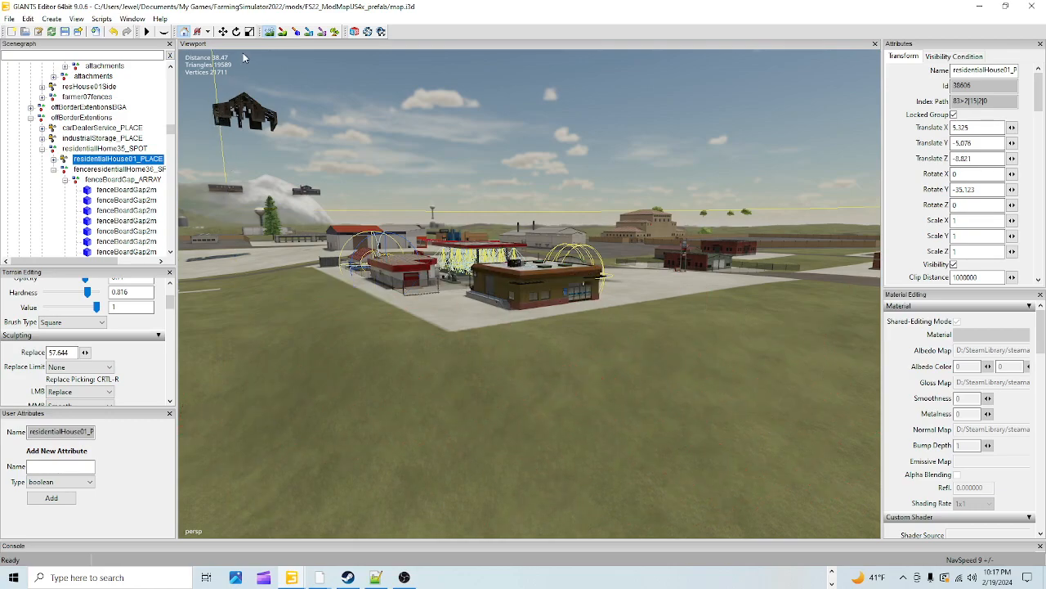
# - Examine the reshaped slope from the concrete lot down past the neighbouring house to the dirt driveway
pyautogui.keyDown('alt'); pyautogui.moveTo(482, 368); pyautogui.dragTo(458, 377); pyautogui.keyUp('alt')
pyautogui.keyDown('alt'); pyautogui.moveTo(458, 377); pyautogui.dragTo(771, 131, button='right'); pyautogui.keyUp('alt')
pyautogui.keyDown('alt'); pyautogui.moveTo(605, 274); pyautogui.dragTo(412, 346); pyautogui.keyUp('alt')
pyautogui.keyDown('alt'); pyautogui.moveTo(412, 346); pyautogui.dragTo(589, 327, button='right'); pyautogui.keyUp('alt')
pyautogui.keyDown('alt'); pyautogui.moveTo(589, 327); pyautogui.dragTo(700, 374); pyautogui.keyUp('alt')
pyautogui.keyDown('alt'); pyautogui.moveTo(700, 373); pyautogui.dragTo(643, 379, button='right'); pyautogui.keyUp('alt')
pyautogui.keyDown('alt'); pyautogui.moveTo(643, 375); pyautogui.dragTo(836, 330); pyautogui.keyUp('alt')
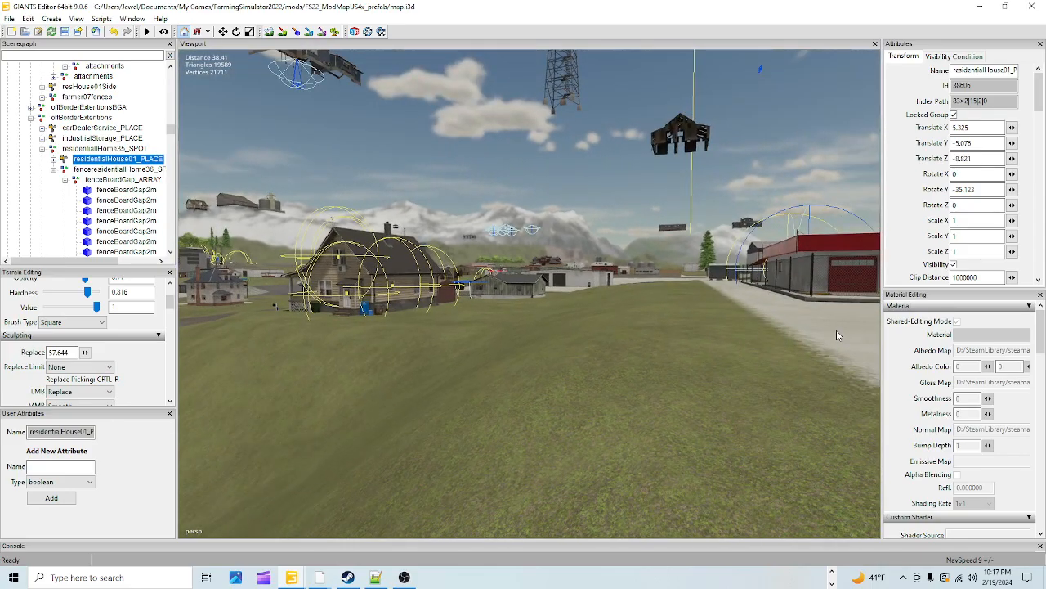
pyautogui.keyDown('alt'); pyautogui.moveTo(836, 330); pyautogui.dragTo(576, 466, button='right'); pyautogui.keyUp('alt')
pyautogui.keyDown('alt'); pyautogui.moveTo(576, 466); pyautogui.dragTo(566, 360); pyautogui.keyUp('alt')
pyautogui.keyDown('alt'); pyautogui.moveTo(565, 360); pyautogui.dragTo(614, 387, button='right'); pyautogui.keyUp('alt')
pyautogui.keyDown('alt'); pyautogui.moveTo(614, 387); pyautogui.dragTo(815, 384); pyautogui.keyUp('alt')
pyautogui.keyDown('alt'); pyautogui.moveTo(619, 419); pyautogui.dragTo(850, 373); pyautogui.keyUp('alt')
pyautogui.keyDown('alt'); pyautogui.moveTo(851, 372); pyautogui.dragTo(591, 467, button='right'); pyautogui.keyUp('alt')
pyautogui.keyDown('alt'); pyautogui.moveTo(634, 361); pyautogui.dragTo(562, 467, button='right'); pyautogui.keyUp('alt')
pyautogui.keyDown('alt'); pyautogui.moveTo(553, 453); pyautogui.dragTo(507, 408); pyautogui.keyUp('alt')
pyautogui.keyDown('alt'); pyautogui.moveTo(507, 409); pyautogui.dragTo(761, 332, button='right'); pyautogui.keyUp('alt')
pyautogui.keyDown('alt'); pyautogui.moveTo(761, 332); pyautogui.dragTo(758, 326); pyautogui.keyUp('alt')
pyautogui.keyDown('alt'); pyautogui.moveTo(759, 325); pyautogui.dragTo(593, 327, button='right'); pyautogui.keyUp('alt')
pyautogui.keyDown('alt'); pyautogui.moveTo(594, 327); pyautogui.dragTo(545, 428); pyautogui.keyUp('alt')
pyautogui.moveTo(545, 428)
pyautogui.keyDown('alt'); pyautogui.mouseDown(button='right')
pyautogui.moveTo(565, 368)
pyautogui.moveTo(535, 441)
pyautogui.mouseUp(button='right'); pyautogui.keyUp('alt')
pyautogui.keyDown('alt'); pyautogui.moveTo(535, 441); pyautogui.dragTo(552, 378); pyautogui.keyUp('alt')
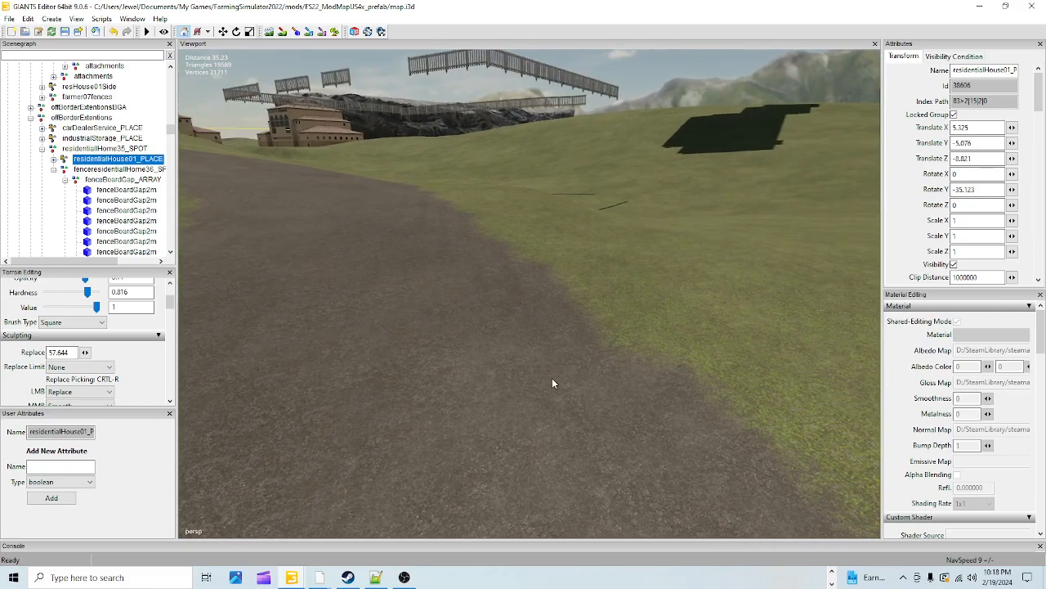
# - Examine the dirt road fork and the floating fenced house lot beside it
pyautogui.keyDown('alt'); pyautogui.moveTo(572, 334); pyautogui.dragTo(478, 391); pyautogui.keyUp('alt')
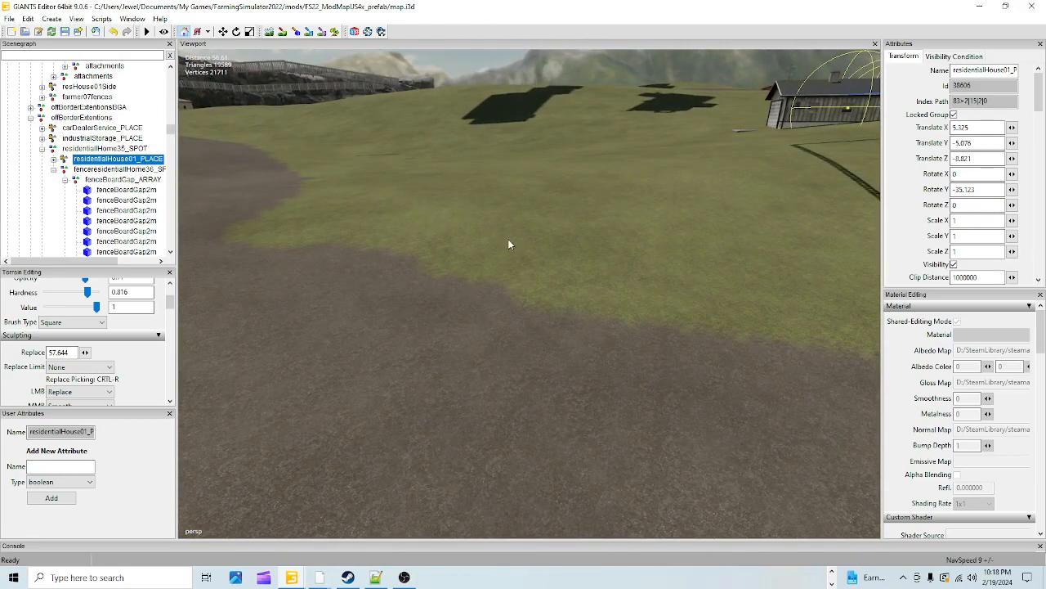
pyautogui.keyDown('alt'); pyautogui.moveTo(509, 243); pyautogui.dragTo(459, 435); pyautogui.keyUp('alt')
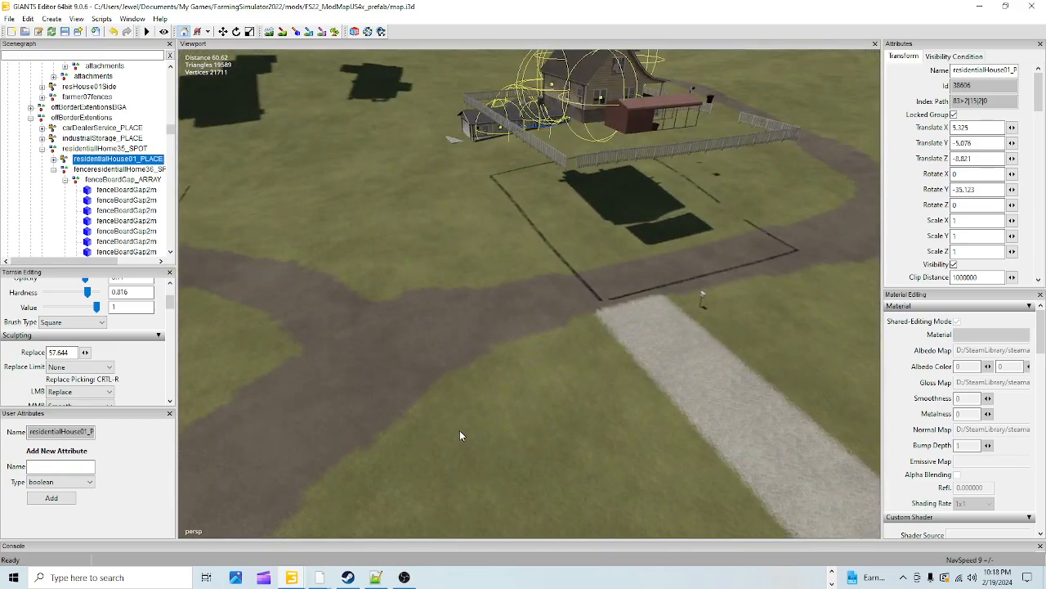
pyautogui.keyDown('alt'); pyautogui.moveTo(339, 396); pyautogui.dragTo(382, 442); pyautogui.keyUp('alt')
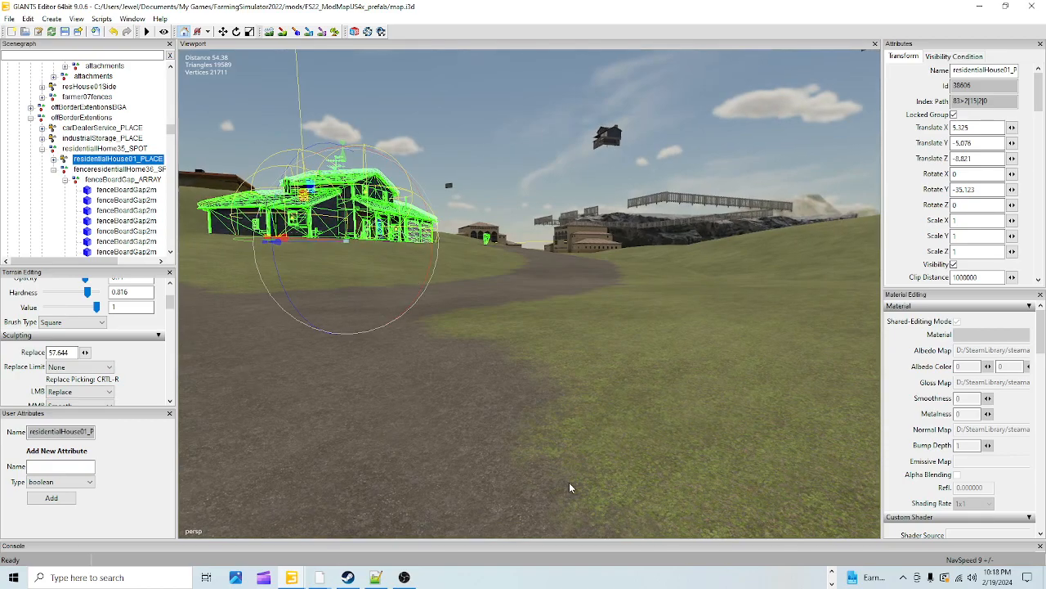
pyautogui.keyDown('alt'); pyautogui.moveTo(566, 452); pyautogui.dragTo(519, 493); pyautogui.keyUp('alt')
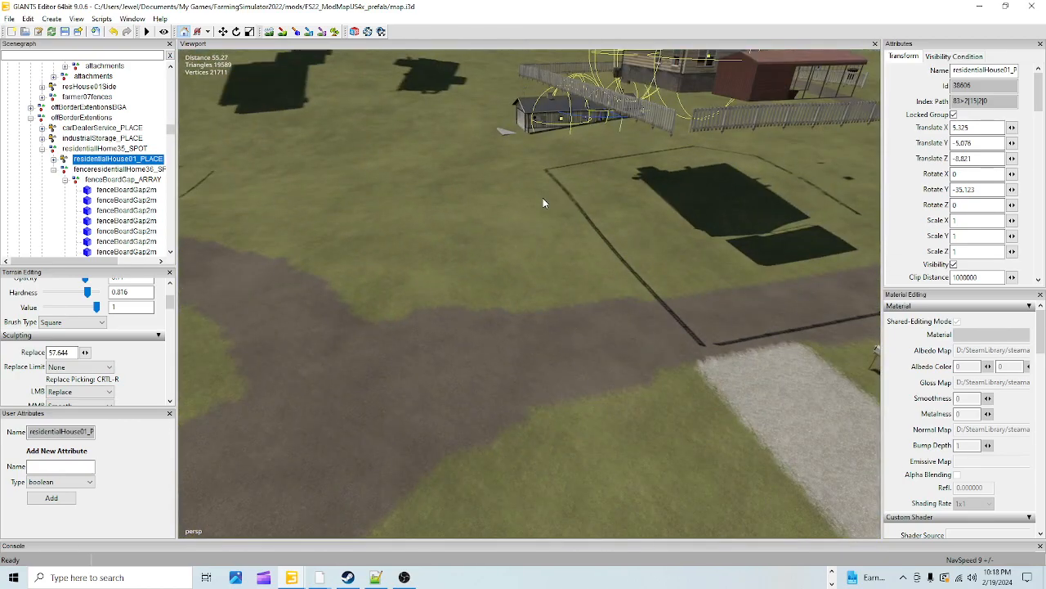
pyautogui.keyDown('alt'); pyautogui.moveTo(583, 380); pyautogui.dragTo(582, 521); pyautogui.keyUp('alt')
pyautogui.keyDown('alt'); pyautogui.moveTo(624, 349); pyautogui.dragTo(806, 161); pyautogui.keyUp('alt')
pyautogui.keyDown('alt'); pyautogui.moveTo(684, 305); pyautogui.dragTo(656, 392); pyautogui.keyUp('alt')
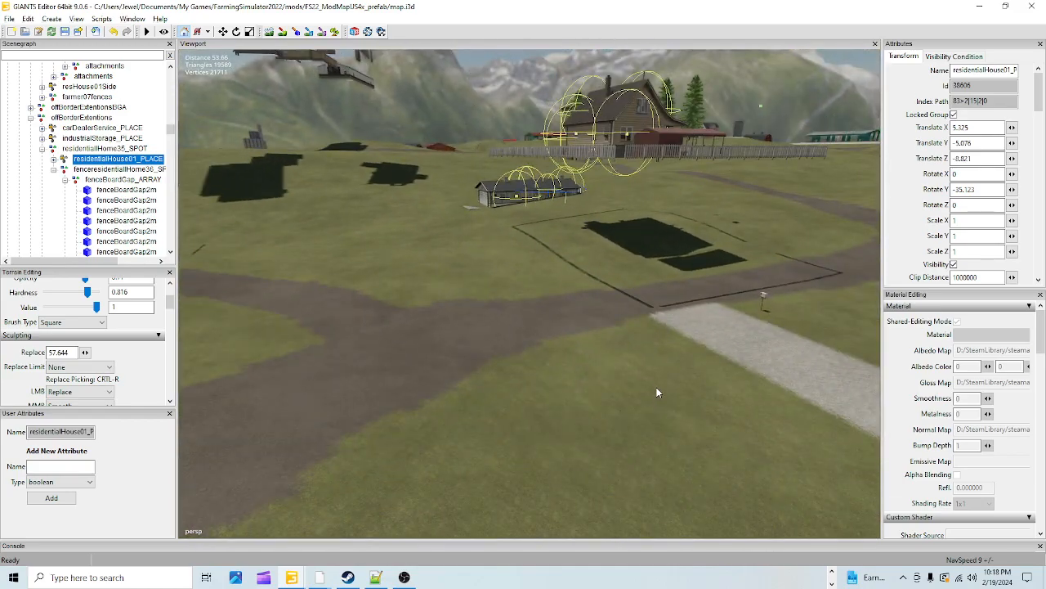
pyautogui.keyDown('alt'); pyautogui.moveTo(579, 223); pyautogui.dragTo(560, 378); pyautogui.keyUp('alt')
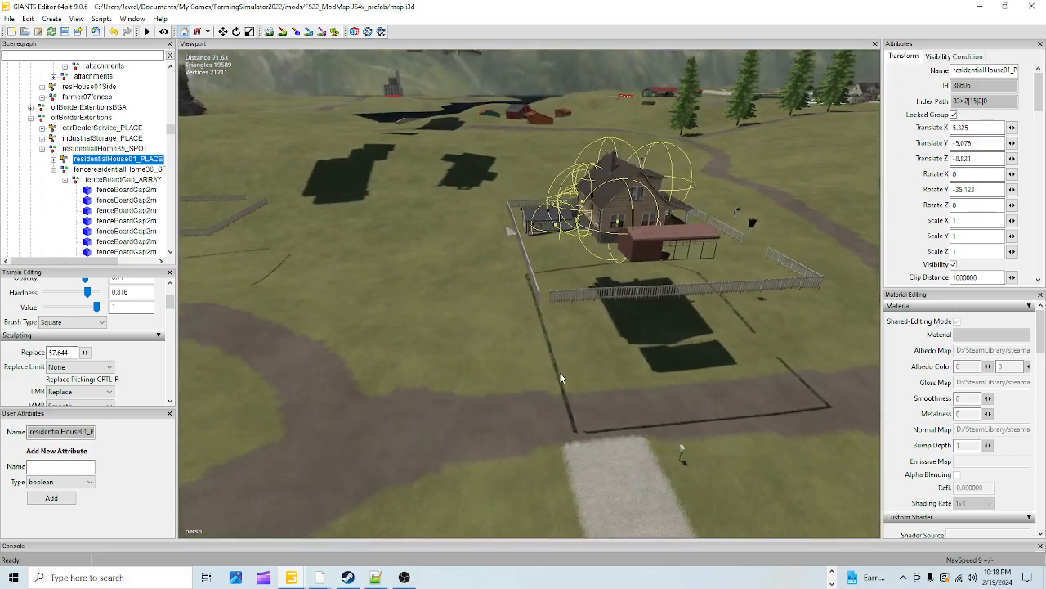
# - Select the whole residentialHome36_SPOT group and rotate it to -87.919 degrees about Y
pyautogui.click(630, 208)
pyautogui.click(121, 148)
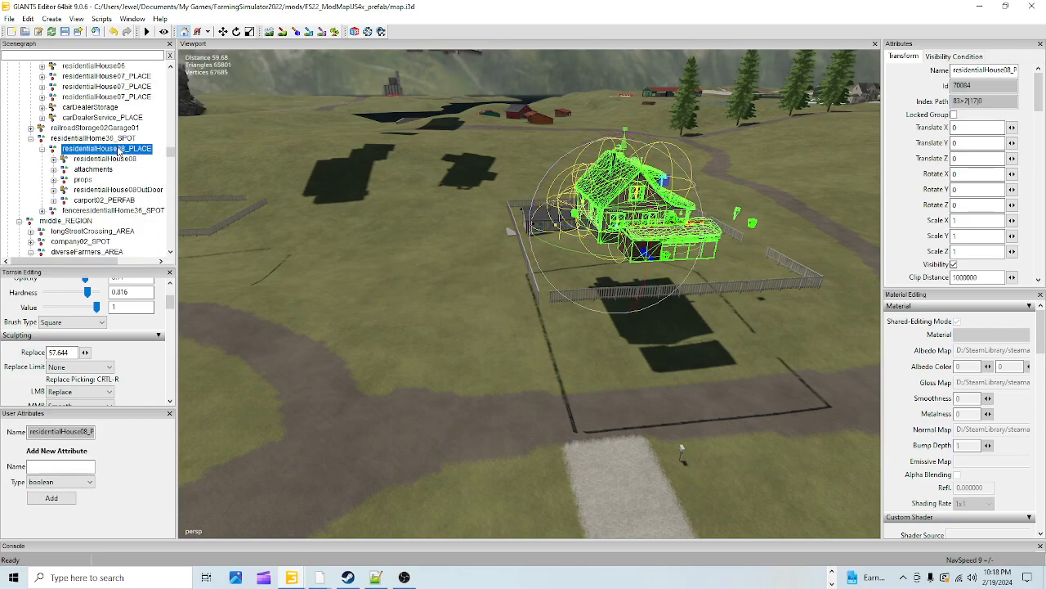
pyautogui.click(119, 140)
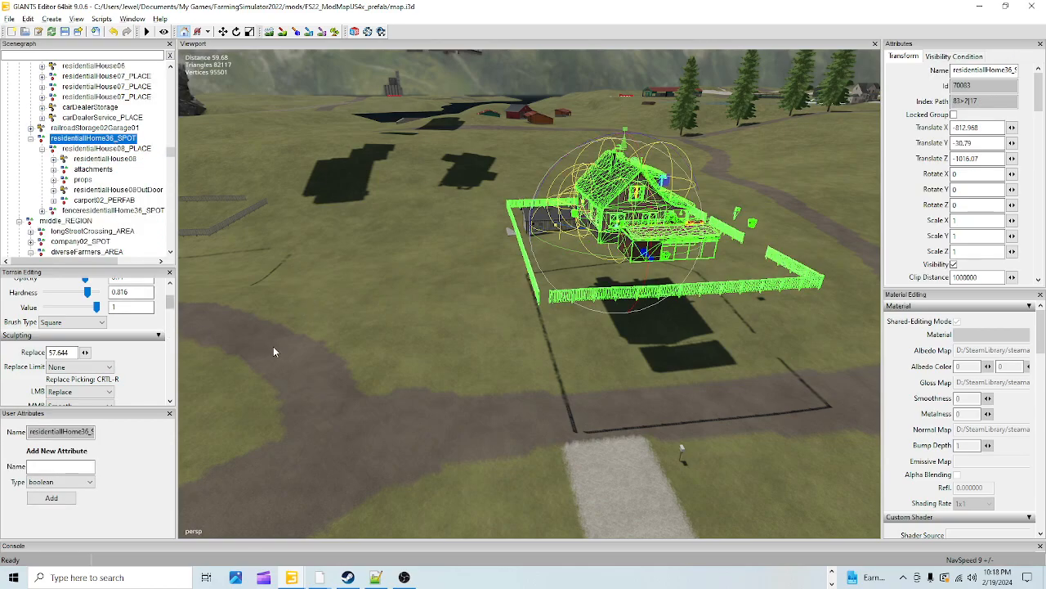
pyautogui.keyDown('alt'); pyautogui.moveTo(340, 395); pyautogui.dragTo(502, 350); pyautogui.keyUp('alt')
pyautogui.scroll(2, 840, 151)
pyautogui.keyDown('alt'); pyautogui.moveTo(743, 286); pyautogui.dragTo(586, 297); pyautogui.keyUp('alt')
pyautogui.scroll(3, 585, 298)
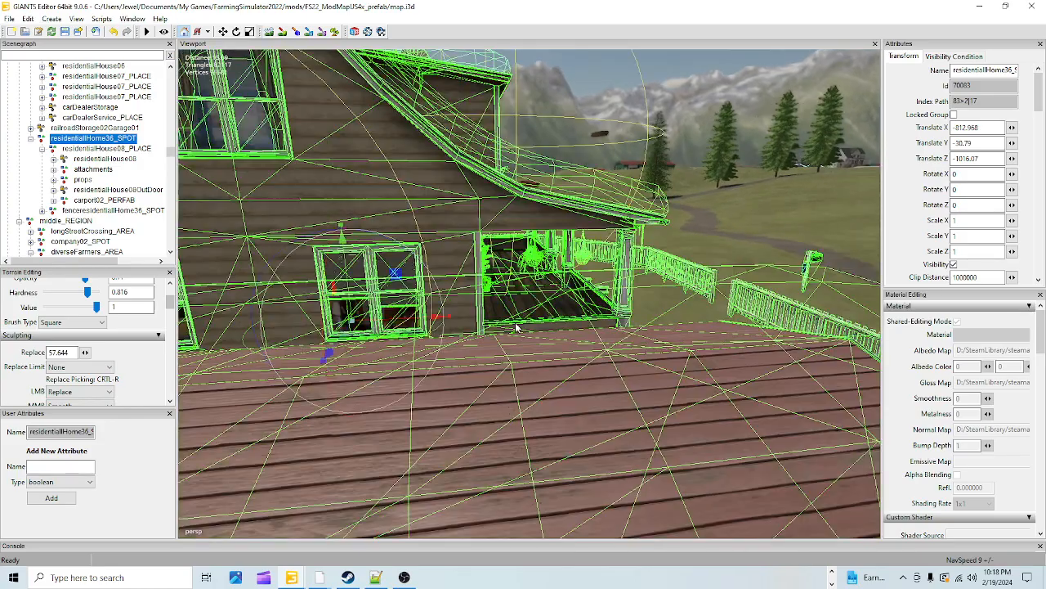
pyautogui.keyDown('alt'); pyautogui.moveTo(516, 327); pyautogui.dragTo(654, 384); pyautogui.keyUp('alt')
pyautogui.scroll(-3, 654, 384)
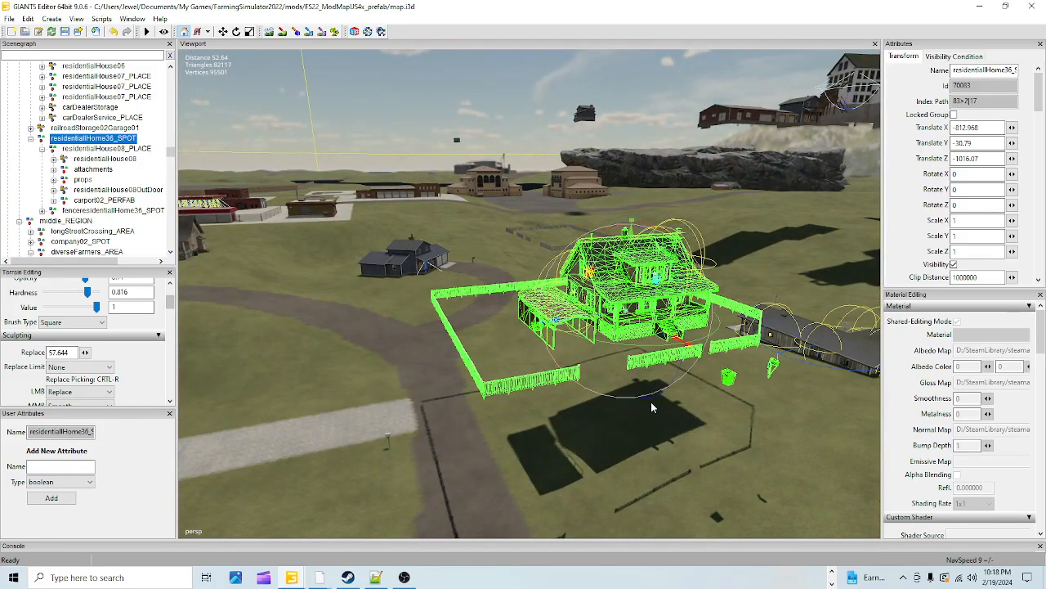
pyautogui.moveTo(650, 404); pyautogui.dragTo(546, 336)
pyautogui.keyDown('alt'); pyautogui.moveTo(623, 383); pyautogui.dragTo(570, 394); pyautogui.keyUp('alt')
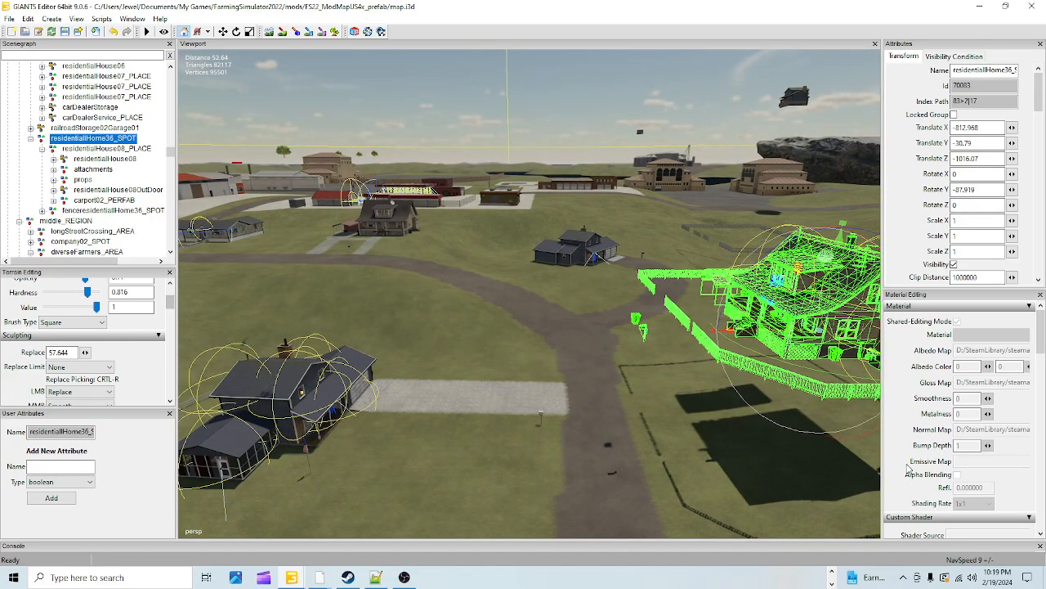
# - Examine the floating residentialHome36_SPOT lot and its footprint beside the dirt road
pyautogui.keyDown('alt'); pyautogui.moveTo(811, 339); pyautogui.dragTo(718, 365); pyautogui.keyUp('alt')
pyautogui.scroll(-3, 479, 435)
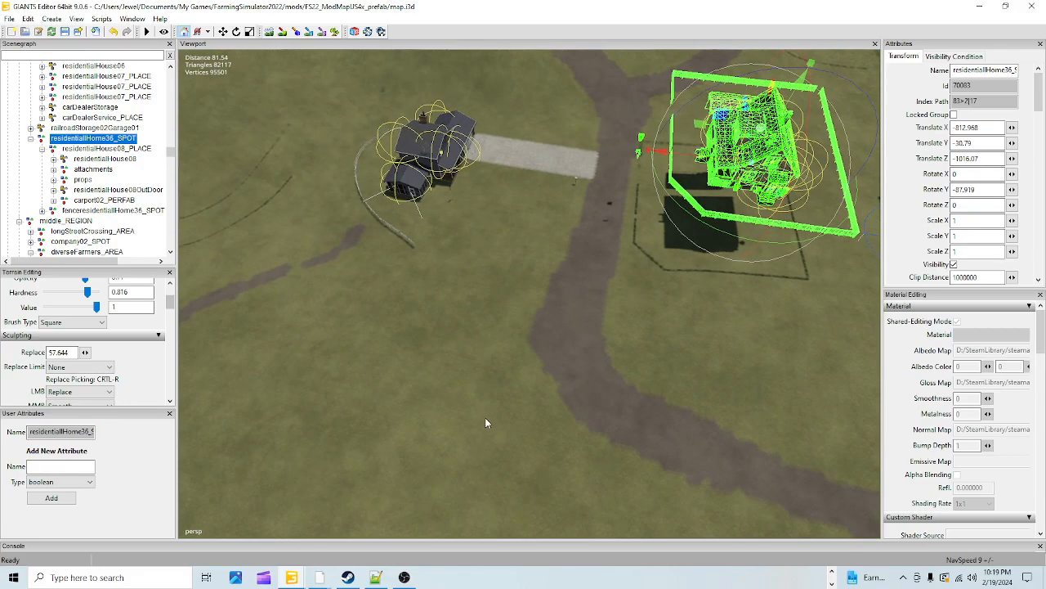
pyautogui.keyDown('alt'); pyautogui.moveTo(640, 411); pyautogui.dragTo(684, 359); pyautogui.keyUp('alt')
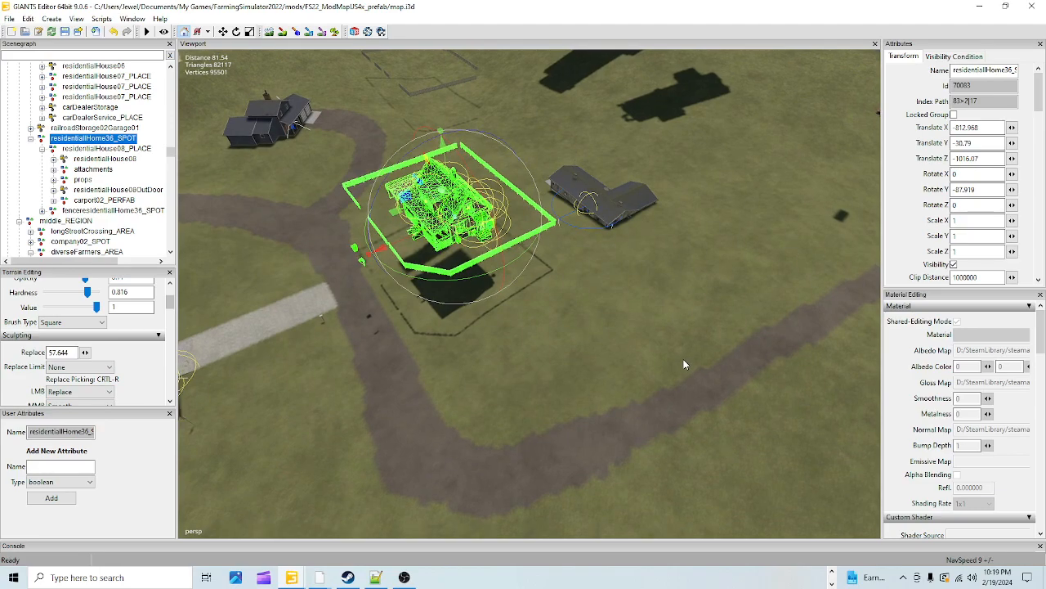
pyautogui.keyDown('alt'); pyautogui.moveTo(685, 364); pyautogui.dragTo(556, 411); pyautogui.keyUp('alt')
pyautogui.keyDown('alt'); pyautogui.moveTo(556, 411); pyautogui.dragTo(911, 152, button='right'); pyautogui.keyUp('alt')
pyautogui.keyDown('alt'); pyautogui.moveTo(911, 152); pyautogui.dragTo(458, 346); pyautogui.keyUp('alt')
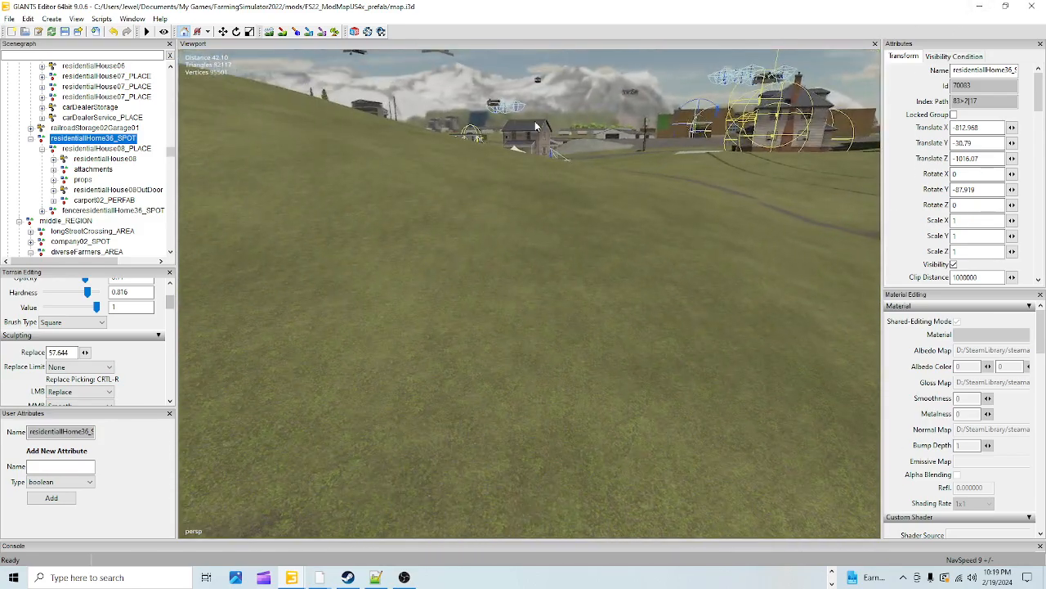
# - Survey the grassland and the buildings around the town and silos for house groups that still need a lot
pyautogui.keyDown('alt'); pyautogui.moveTo(458, 346); pyautogui.dragTo(541, 281, button='right'); pyautogui.keyUp('alt')
pyautogui.keyDown('alt'); pyautogui.moveTo(541, 281); pyautogui.dragTo(489, 229); pyautogui.keyUp('alt')
pyautogui.keyDown('alt'); pyautogui.moveTo(489, 229); pyautogui.dragTo(692, 169, button='right'); pyautogui.keyUp('alt')
pyautogui.keyDown('alt'); pyautogui.moveTo(692, 169); pyautogui.dragTo(486, 273); pyautogui.keyUp('alt')
pyautogui.keyDown('alt'); pyautogui.moveTo(486, 272); pyautogui.dragTo(527, 253, button='right'); pyautogui.keyUp('alt')
pyautogui.keyDown('alt'); pyautogui.moveTo(527, 254); pyautogui.dragTo(751, 281); pyautogui.keyUp('alt')
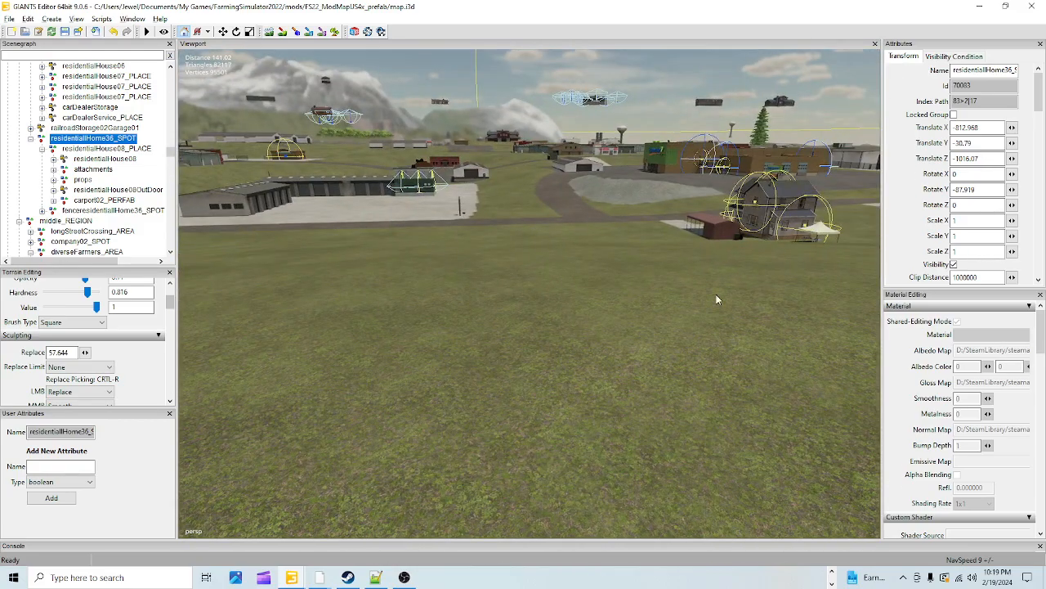
pyautogui.keyDown('alt'); pyautogui.moveTo(750, 280); pyautogui.dragTo(495, 381, button='right'); pyautogui.keyUp('alt')
pyautogui.keyDown('alt'); pyautogui.moveTo(455, 375); pyautogui.dragTo(666, 304); pyautogui.keyUp('alt')
pyautogui.keyDown('alt'); pyautogui.moveTo(666, 304); pyautogui.dragTo(690, 313, button='right'); pyautogui.keyUp('alt')
pyautogui.keyDown('alt'); pyautogui.moveTo(550, 329); pyautogui.dragTo(662, 301); pyautogui.keyUp('alt')
pyautogui.keyDown('alt'); pyautogui.moveTo(663, 263); pyautogui.dragTo(658, 229, button='right'); pyautogui.keyUp('alt')
pyautogui.keyDown('alt'); pyautogui.moveTo(657, 232); pyautogui.dragTo(399, 120); pyautogui.keyUp('alt')
pyautogui.keyDown('alt'); pyautogui.moveTo(398, 276); pyautogui.dragTo(343, 259); pyautogui.keyUp('alt')
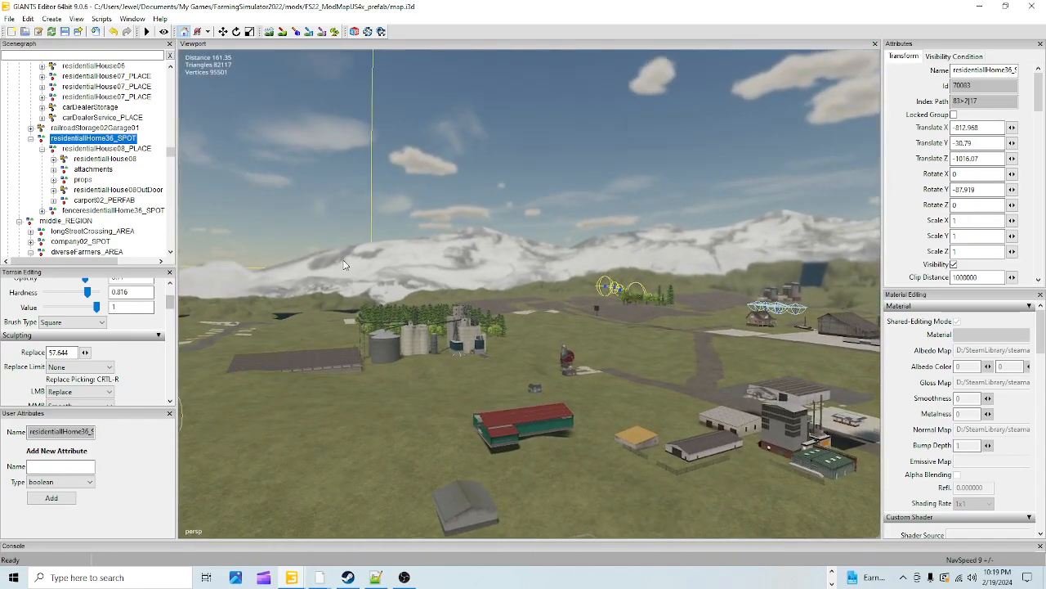
# - Find the gabled house at the forest edge and select its whole residentialHome42_SPOT group
pyautogui.keyDown('alt'); pyautogui.moveTo(343, 259); pyautogui.dragTo(1035, 5, button='right'); pyautogui.keyUp('alt')
pyautogui.keyDown('alt'); pyautogui.moveTo(304, 437); pyautogui.dragTo(470, 364, button='right'); pyautogui.keyUp('alt')
pyautogui.keyDown('alt'); pyautogui.moveTo(335, 407); pyautogui.dragTo(311, 361); pyautogui.keyUp('alt')
pyautogui.keyDown('alt'); pyautogui.moveTo(311, 361); pyautogui.dragTo(965, 81, button='right'); pyautogui.keyUp('alt')
pyautogui.keyDown('alt'); pyautogui.moveTo(283, 410); pyautogui.dragTo(573, 278, button='right'); pyautogui.keyUp('alt')
pyautogui.moveTo(496, 461)
pyautogui.keyDown('alt'); pyautogui.mouseDown(button='right')
pyautogui.moveTo(549, 254)
pyautogui.moveTo(609, 192)
pyautogui.mouseUp(button='right'); pyautogui.keyUp('alt')
pyautogui.keyDown('alt'); pyautogui.moveTo(492, 388); pyautogui.dragTo(688, 279, button='right'); pyautogui.keyUp('alt')
pyautogui.keyDown('alt'); pyautogui.moveTo(687, 279); pyautogui.dragTo(603, 344); pyautogui.keyUp('alt')
pyautogui.keyDown('alt'); pyautogui.moveTo(458, 409); pyautogui.dragTo(1037, 5, button='right'); pyautogui.keyUp('alt')
pyautogui.keyDown('alt'); pyautogui.moveTo(517, 428); pyautogui.dragTo(652, 447); pyautogui.keyUp('alt')
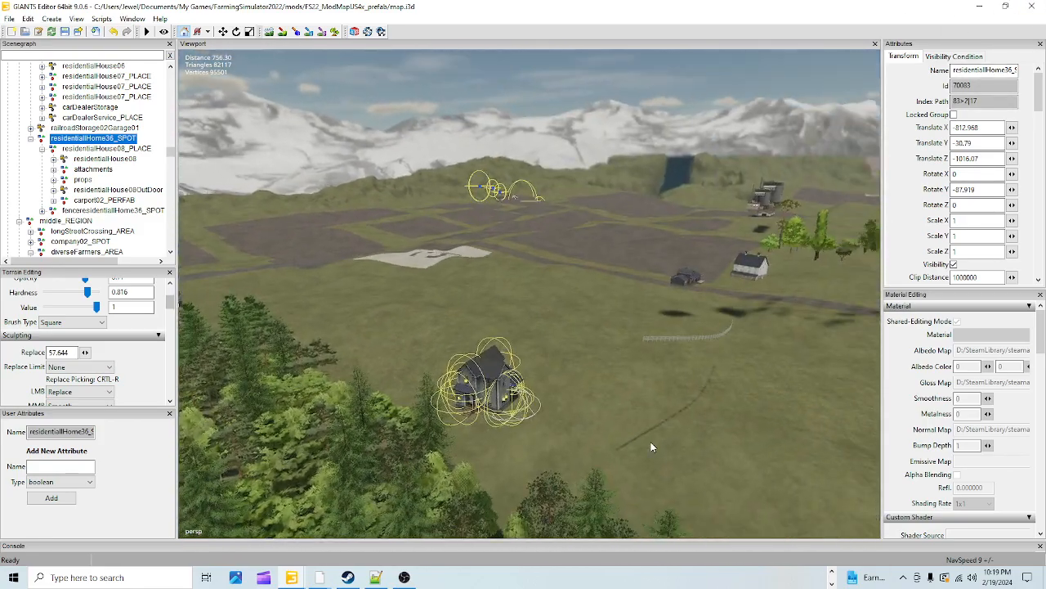
pyautogui.keyDown('alt'); pyautogui.moveTo(481, 469); pyautogui.dragTo(794, 188, button='right'); pyautogui.keyUp('alt')
pyautogui.keyDown('alt'); pyautogui.moveTo(794, 188); pyautogui.dragTo(743, 299); pyautogui.keyUp('alt')
pyautogui.keyDown('alt'); pyautogui.moveTo(743, 299); pyautogui.dragTo(810, 119, button='right'); pyautogui.keyUp('alt')
pyautogui.keyDown('alt'); pyautogui.moveTo(539, 433); pyautogui.dragTo(681, 300, button='right'); pyautogui.keyUp('alt')
pyautogui.keyDown('alt'); pyautogui.moveTo(681, 305); pyautogui.dragTo(753, 350); pyautogui.keyUp('alt')
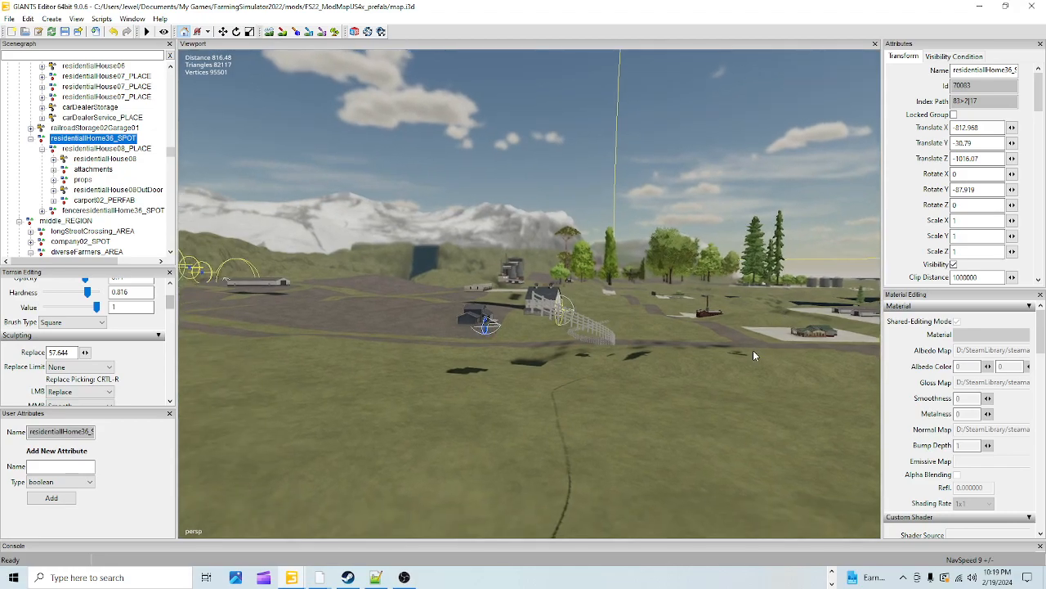
pyautogui.keyDown('alt'); pyautogui.moveTo(437, 430); pyautogui.dragTo(609, 408); pyautogui.keyUp('alt')
pyautogui.keyDown('alt'); pyautogui.moveTo(609, 408); pyautogui.dragTo(488, 475, button='right'); pyautogui.keyUp('alt')
pyautogui.click(472, 337)
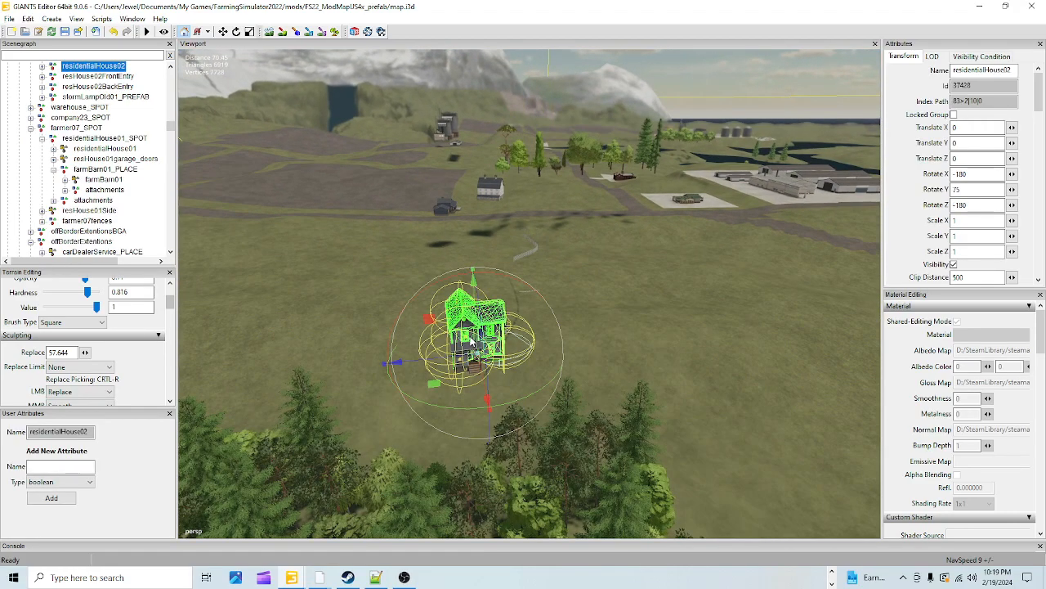
pyautogui.scroll(1, 139, 173)
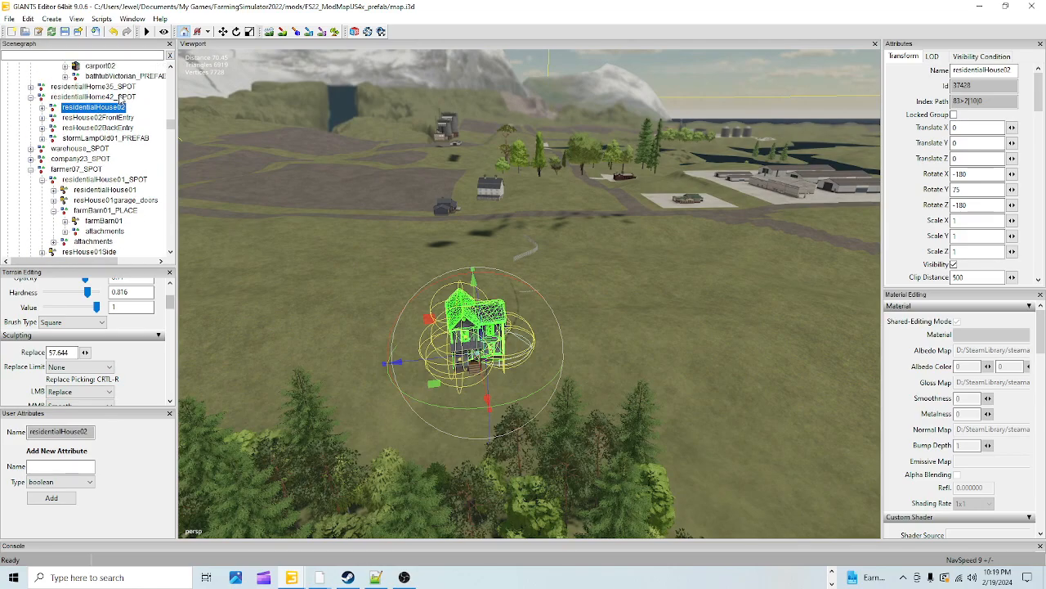
pyautogui.click(120, 98)
# - Place residentialHome42_SPOT on the grass near the dirt road fork, next to the floating fenced lot, at about X -830, Z -1020
pyautogui.keyDown('alt'); pyautogui.moveTo(505, 263); pyautogui.dragTo(788, 240); pyautogui.keyUp('alt')
pyautogui.keyDown('alt'); pyautogui.moveTo(787, 240); pyautogui.dragTo(641, 238, button='right'); pyautogui.keyUp('alt')
pyautogui.moveTo(641, 238)
pyautogui.keyDown('alt'); pyautogui.mouseDown()
pyautogui.moveTo(628, 198)
pyautogui.moveTo(582, 199)
pyautogui.moveTo(72, 251)
pyautogui.moveTo(623, 219)
pyautogui.moveTo(871, 219)
pyautogui.moveTo(585, 201)
pyautogui.moveTo(440, 209)
pyautogui.moveTo(702, 202)
pyautogui.moveTo(545, 298)
pyautogui.mouseUp(); pyautogui.keyUp('alt')
pyautogui.scroll(8, 546, 299)
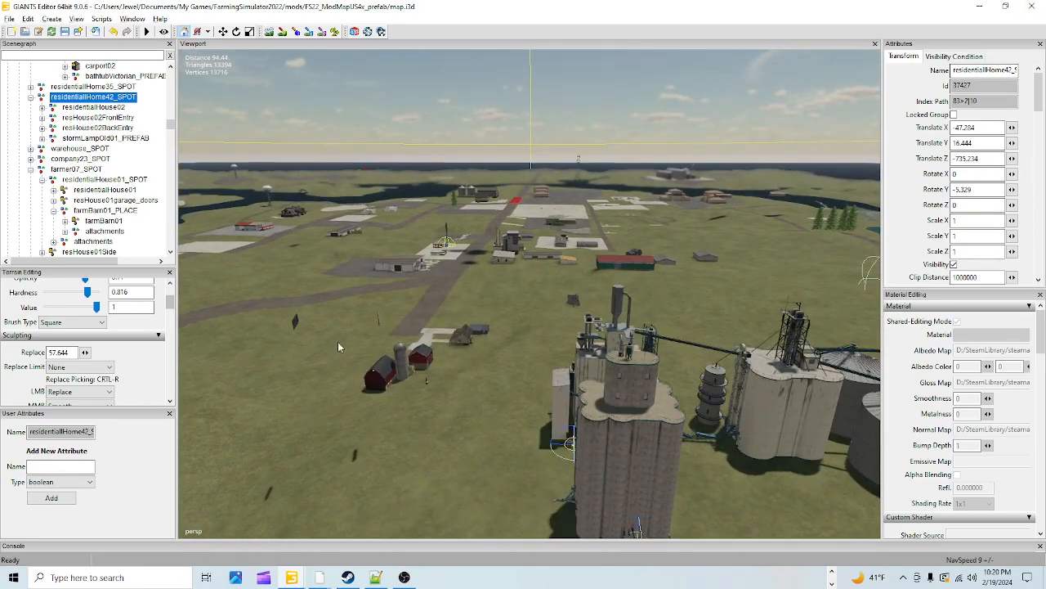
pyautogui.keyDown('alt'); pyautogui.moveTo(667, 296); pyautogui.dragTo(366, 441); pyautogui.keyUp('alt')
pyautogui.keyDown('alt'); pyautogui.moveTo(366, 441); pyautogui.dragTo(907, 5, button='right'); pyautogui.keyUp('alt')
pyautogui.keyDown('alt'); pyautogui.moveTo(565, 351); pyautogui.dragTo(535, 450); pyautogui.keyUp('alt')
pyautogui.keyDown('alt'); pyautogui.moveTo(559, 322); pyautogui.dragTo(875, 57, button='right'); pyautogui.keyUp('alt')
pyautogui.moveTo(404, 444)
pyautogui.keyDown('alt'); pyautogui.mouseDown(button='right')
pyautogui.moveTo(641, 320)
pyautogui.moveTo(899, 73)
pyautogui.mouseUp(button='right'); pyautogui.keyUp('alt')
pyautogui.keyDown('alt'); pyautogui.moveTo(896, 171); pyautogui.dragTo(547, 359); pyautogui.keyUp('alt')
pyautogui.moveTo(363, 396)
pyautogui.keyDown('alt'); pyautogui.mouseDown(button='right')
pyautogui.moveTo(560, 363)
pyautogui.moveTo(840, 187)
pyautogui.moveTo(1025, 10)
pyautogui.mouseUp(button='right'); pyautogui.keyUp('alt')
pyautogui.moveTo(368, 425)
pyautogui.keyDown('alt'); pyautogui.mouseDown(button='right')
pyautogui.moveTo(484, 401)
pyautogui.moveTo(972, 113)
pyautogui.mouseUp(button='right'); pyautogui.keyUp('alt')
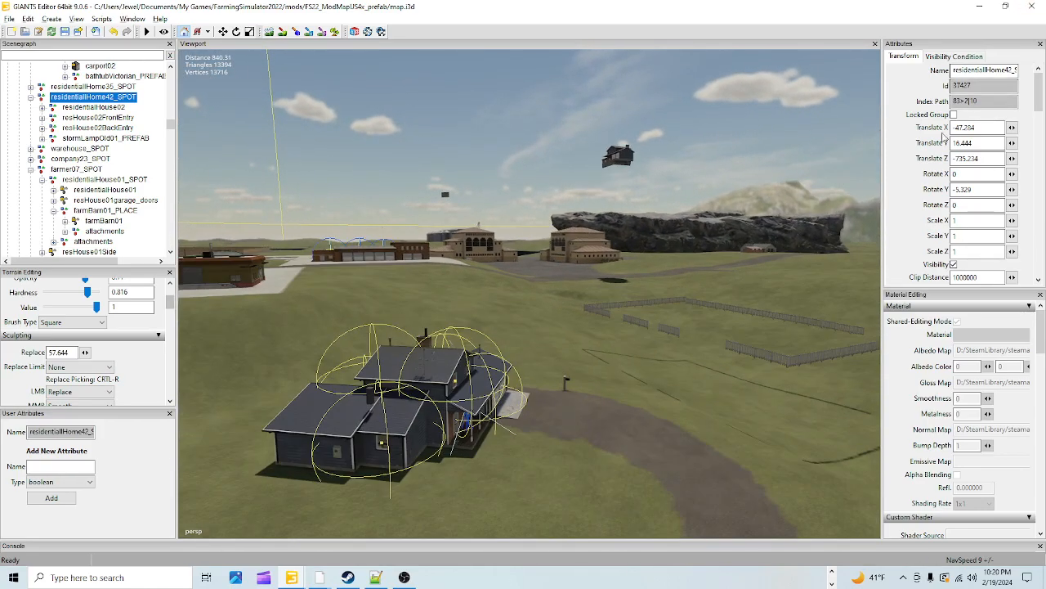
pyautogui.keyDown('alt'); pyautogui.moveTo(624, 315); pyautogui.dragTo(922, 355); pyautogui.keyUp('alt')
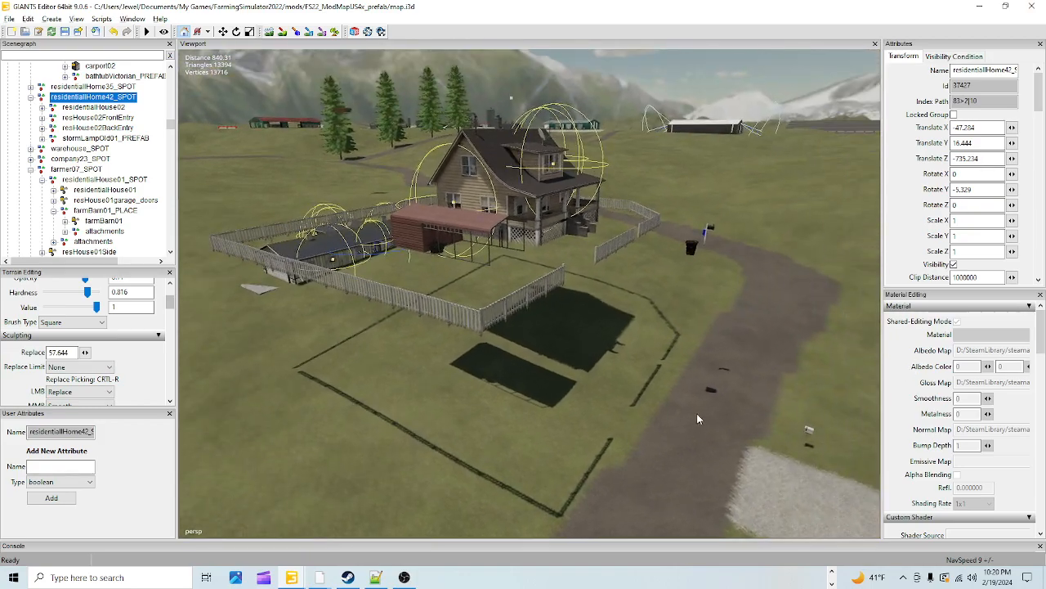
pyautogui.keyDown('alt'); pyautogui.moveTo(696, 414); pyautogui.dragTo(760, 270, button='right'); pyautogui.keyUp('alt')
pyautogui.keyDown('alt'); pyautogui.moveTo(760, 274); pyautogui.dragTo(608, 395); pyautogui.keyUp('alt')
pyautogui.keyDown('alt'); pyautogui.moveTo(607, 396); pyautogui.dragTo(680, 332, button='right'); pyautogui.keyUp('alt')
pyautogui.keyDown('alt'); pyautogui.moveTo(680, 332); pyautogui.dragTo(543, 322); pyautogui.keyUp('alt')
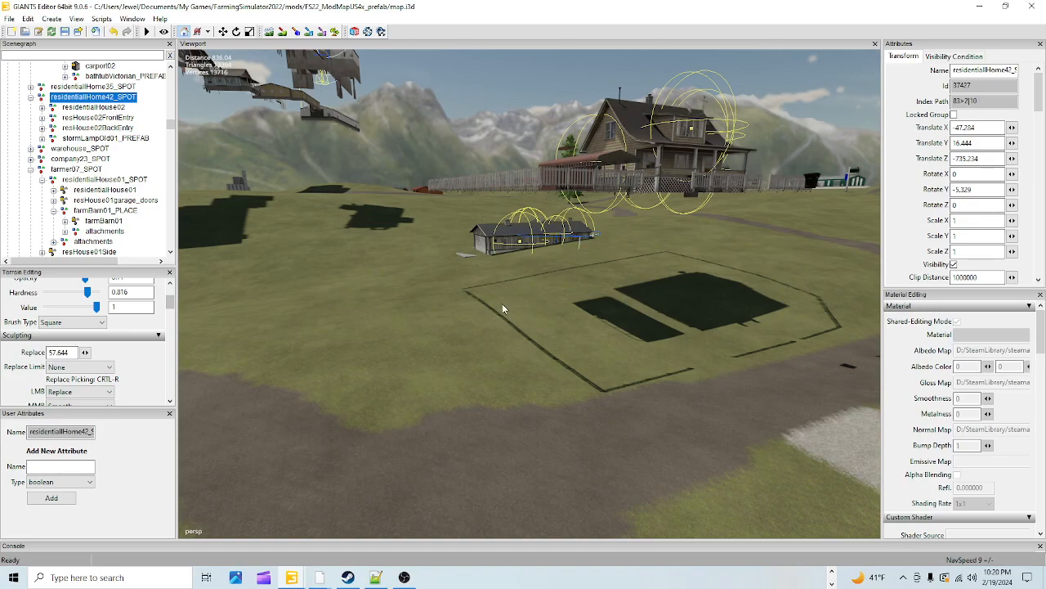
pyautogui.hotkey('ctrl', 'b')
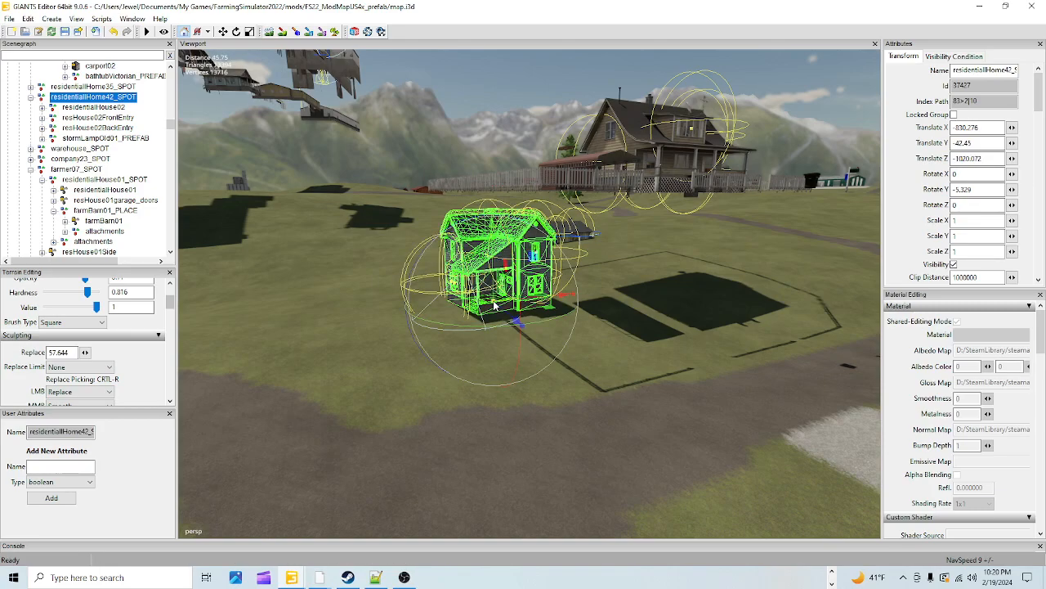
# - Select the whole residentialHome36_SPOT group and move it away from the dirt road lot to about X -530, Z -1033
pyautogui.click(643, 152)
pyautogui.click(106, 149)
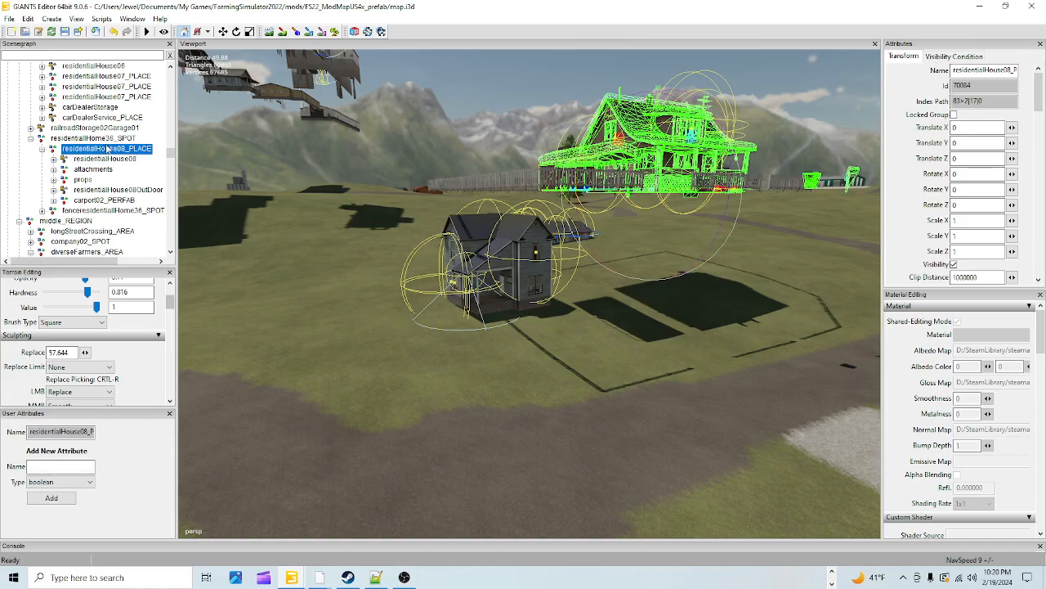
pyautogui.keyDown('alt'); pyautogui.moveTo(327, 215); pyautogui.dragTo(397, 321); pyautogui.keyUp('alt')
pyautogui.keyDown('alt'); pyautogui.moveTo(538, 176); pyautogui.dragTo(207, 480, button='right'); pyautogui.keyUp('alt')
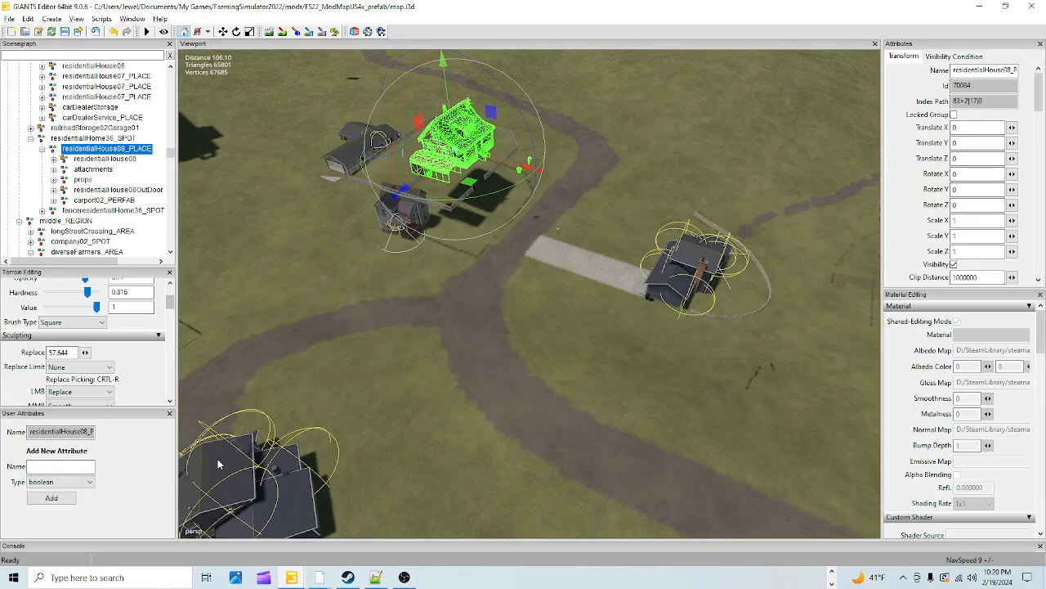
pyautogui.click(121, 139)
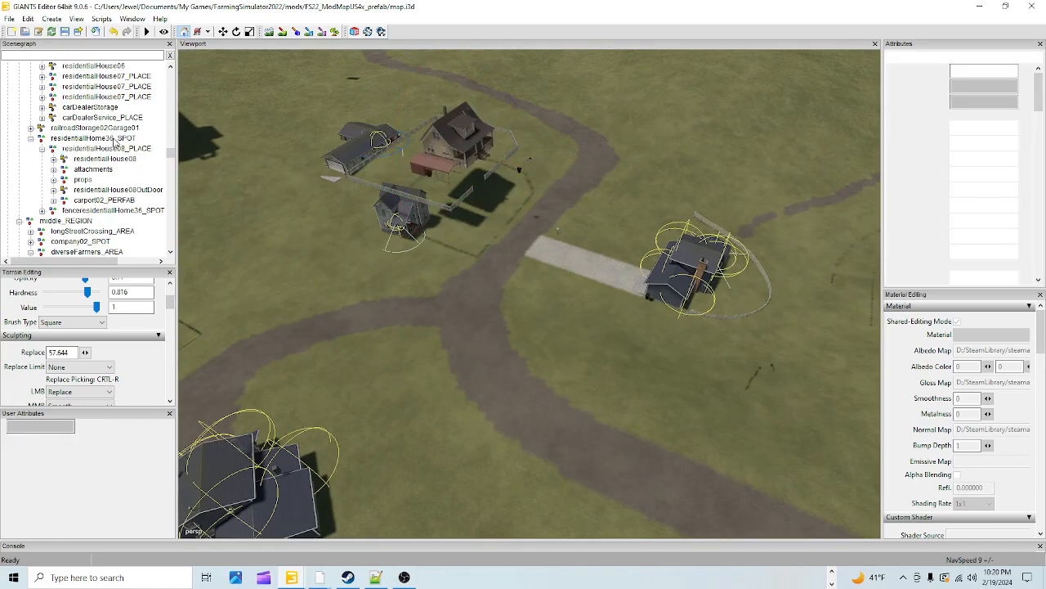
pyautogui.moveTo(505, 170); pyautogui.dragTo(507, 531)
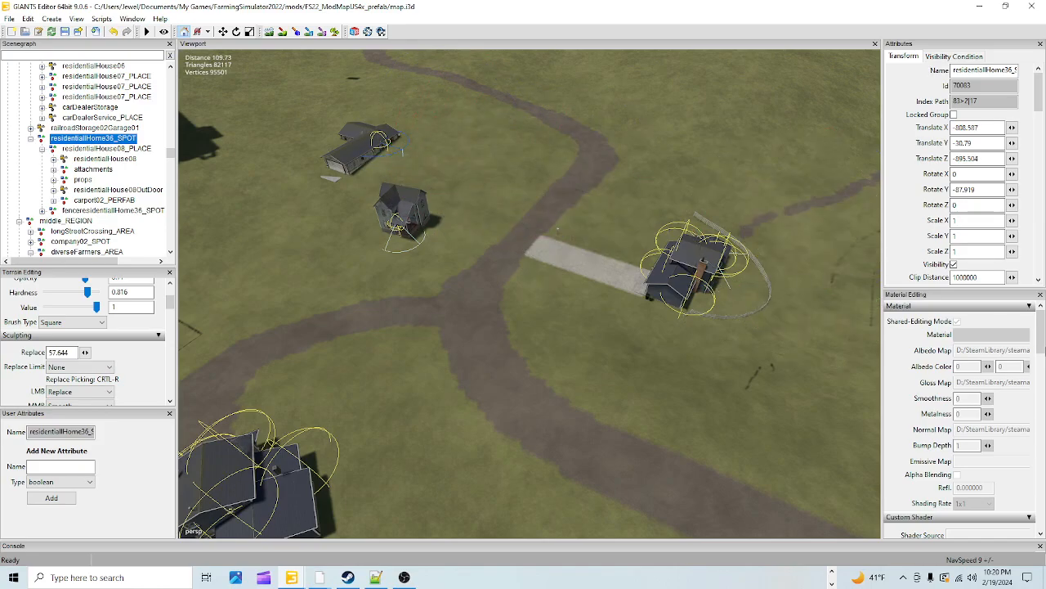
pyautogui.press('f')
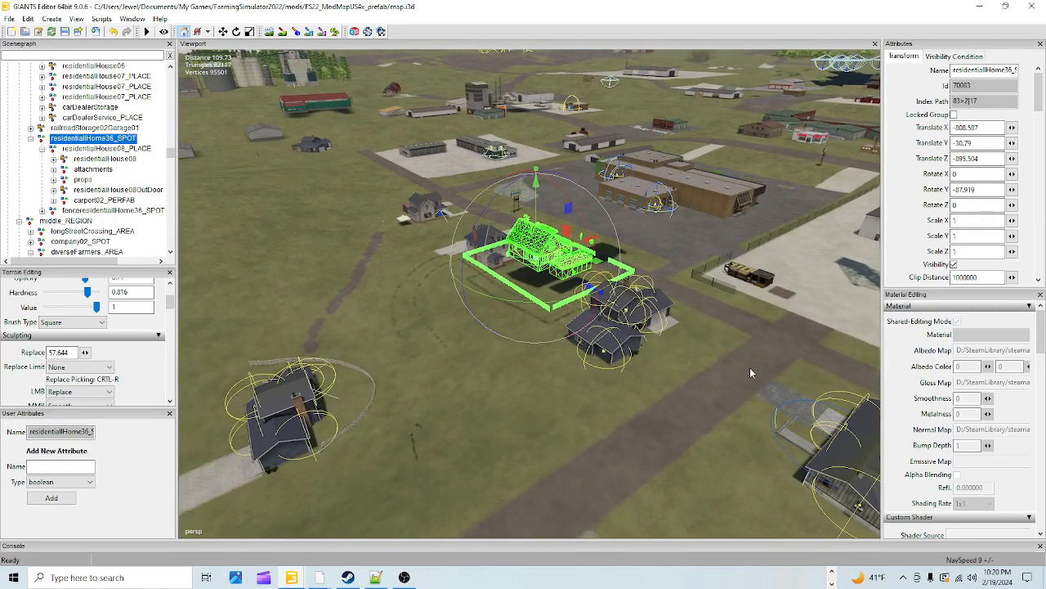
pyautogui.moveTo(574, 250); pyautogui.dragTo(4, 448)
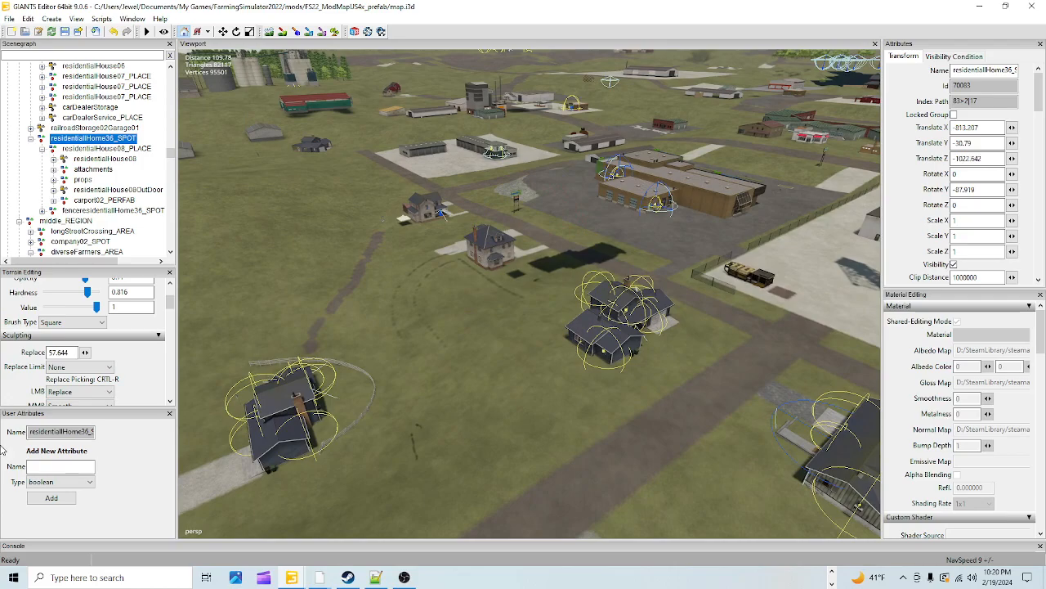
pyautogui.press('f')
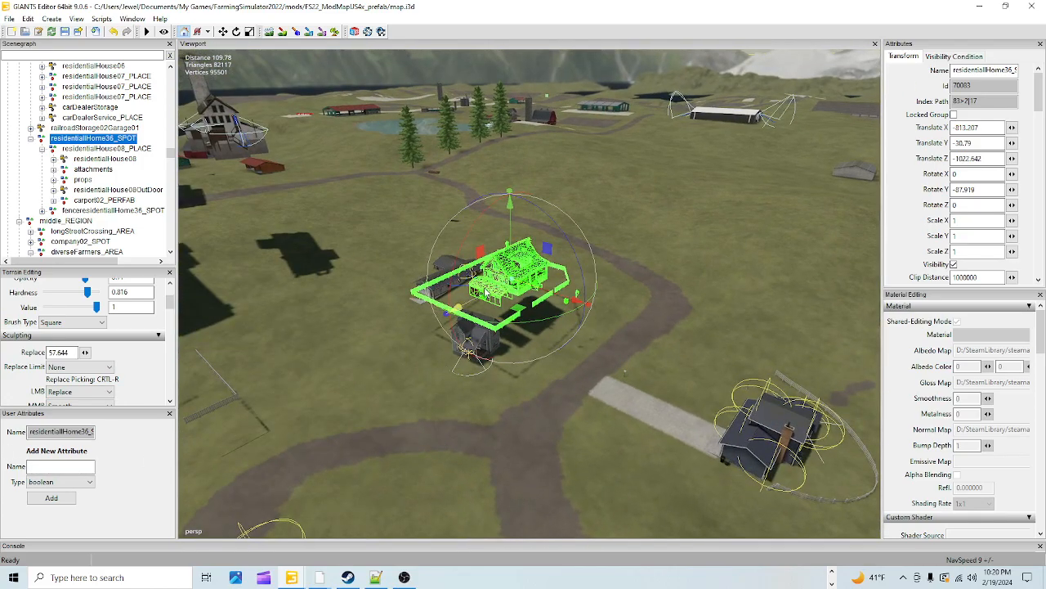
pyautogui.moveTo(471, 301); pyautogui.dragTo(1034, 5)
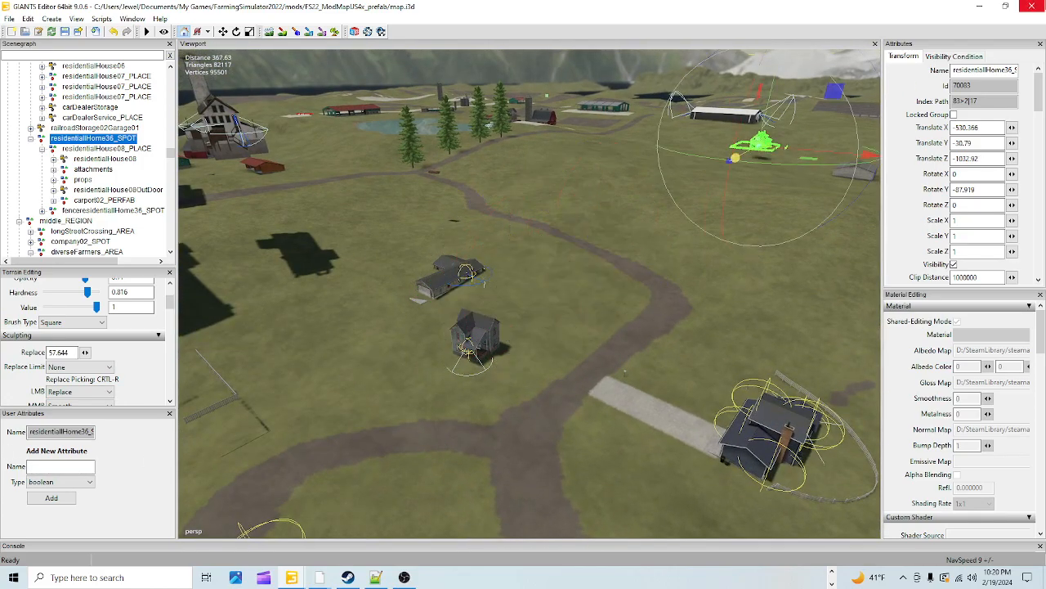
# - Examine how the residentialHome42_SPOT house sits on the ground beside the dirt road fork
pyautogui.keyDown('alt'); pyautogui.moveTo(655, 331); pyautogui.dragTo(676, 338); pyautogui.keyUp('alt')
pyautogui.keyDown('alt'); pyautogui.moveTo(676, 341); pyautogui.dragTo(979, 5, button='right'); pyautogui.keyUp('alt')
pyautogui.keyDown('alt'); pyautogui.moveTo(768, 270); pyautogui.dragTo(706, 294); pyautogui.keyUp('alt')
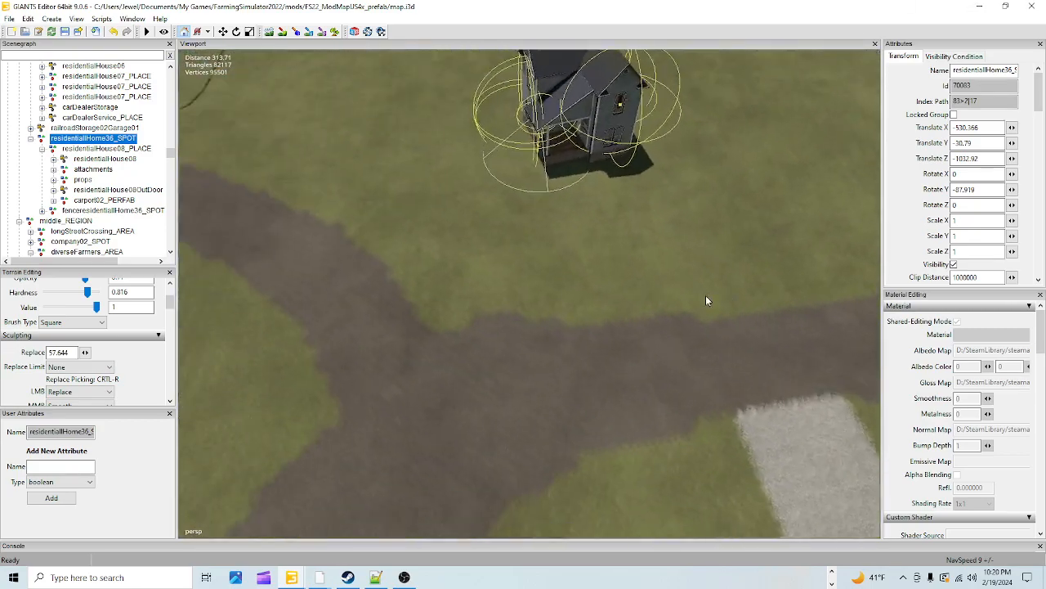
pyautogui.keyDown('alt'); pyautogui.moveTo(707, 294); pyautogui.dragTo(883, 89, button='right'); pyautogui.keyUp('alt')
pyautogui.keyDown('alt'); pyautogui.moveTo(704, 274); pyautogui.dragTo(700, 217); pyautogui.keyUp('alt')
pyautogui.keyDown('alt'); pyautogui.moveTo(700, 216); pyautogui.dragTo(777, 215, button='right'); pyautogui.keyUp('alt')
pyautogui.keyDown('alt'); pyautogui.moveTo(776, 215); pyautogui.dragTo(685, 203); pyautogui.keyUp('alt')
pyautogui.keyDown('alt'); pyautogui.moveTo(685, 204); pyautogui.dragTo(621, 317, button='right'); pyautogui.keyUp('alt')
pyautogui.keyDown('alt'); pyautogui.moveTo(622, 317); pyautogui.dragTo(493, 319); pyautogui.keyUp('alt')
pyautogui.keyDown('alt'); pyautogui.moveTo(493, 320); pyautogui.dragTo(686, 292, button='right'); pyautogui.keyUp('alt')
pyautogui.keyDown('alt'); pyautogui.moveTo(685, 291); pyautogui.dragTo(699, 323); pyautogui.keyUp('alt')
pyautogui.keyDown('alt'); pyautogui.moveTo(699, 323); pyautogui.dragTo(716, 347, button='right'); pyautogui.keyUp('alt')
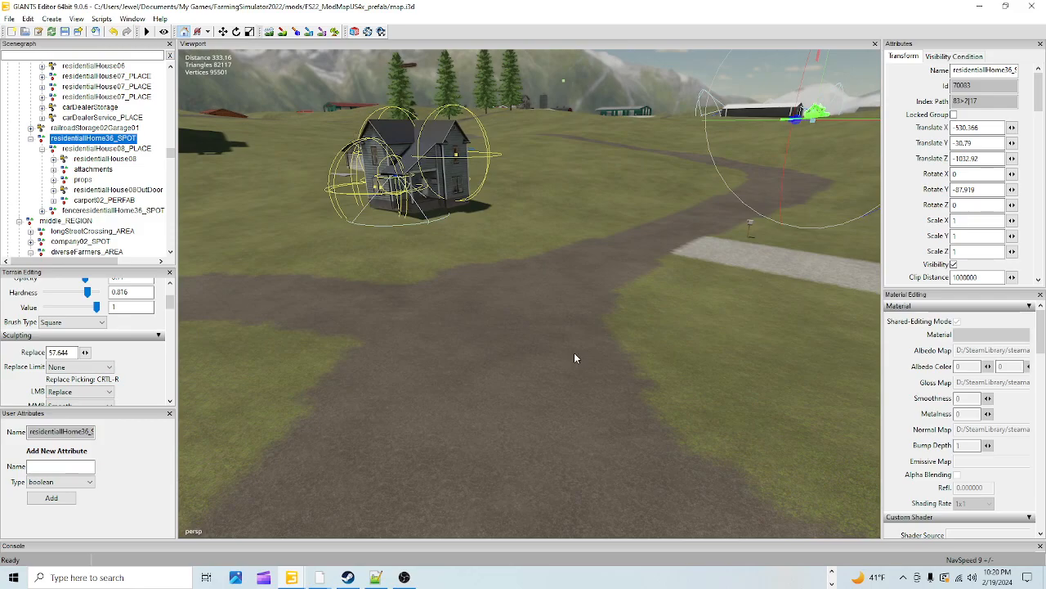
# - Find the large brick farmhouse floating above the town and select its whole farmer05_SPOT group
pyautogui.keyDown('alt'); pyautogui.moveTo(573, 341); pyautogui.dragTo(537, 323); pyautogui.keyUp('alt')
pyautogui.keyDown('alt'); pyautogui.moveTo(669, 260); pyautogui.dragTo(587, 371); pyautogui.keyUp('alt')
pyautogui.keyDown('alt'); pyautogui.moveTo(413, 426); pyautogui.dragTo(357, 247); pyautogui.keyUp('alt')
pyautogui.keyDown('alt'); pyautogui.moveTo(625, 182); pyautogui.dragTo(459, 411); pyautogui.keyUp('alt')
pyautogui.keyDown('alt'); pyautogui.moveTo(634, 339); pyautogui.dragTo(401, 411); pyautogui.keyUp('alt')
pyautogui.keyDown('alt'); pyautogui.moveTo(438, 461); pyautogui.dragTo(691, 201); pyautogui.keyUp('alt')
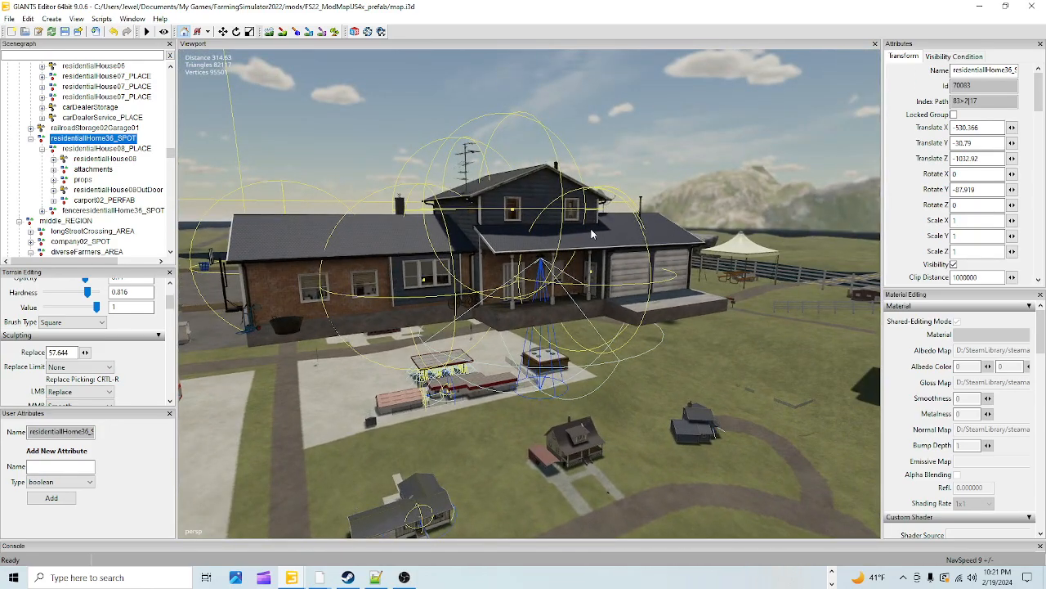
pyautogui.click(493, 239)
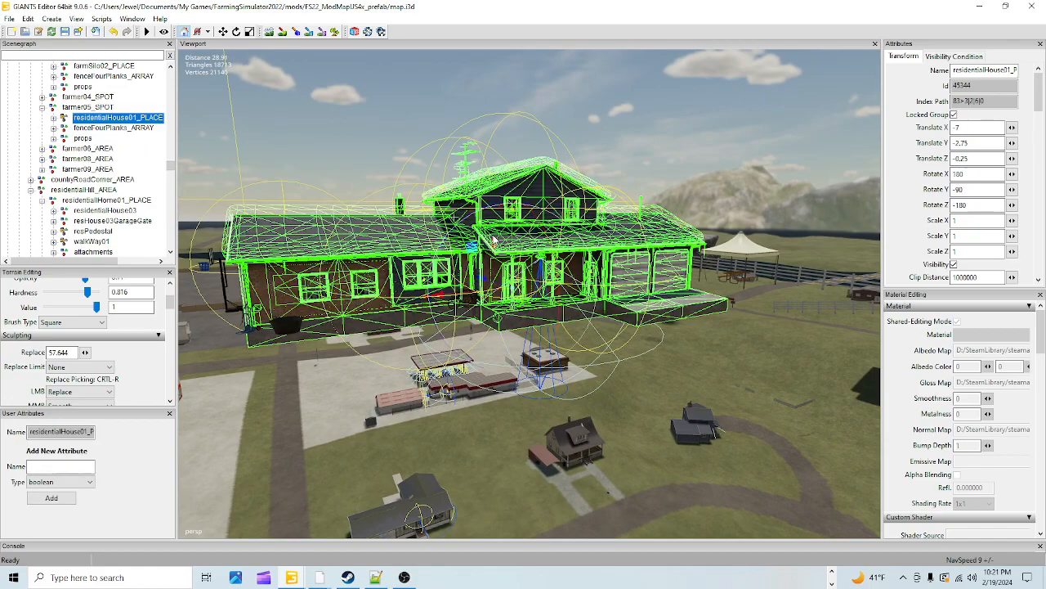
pyautogui.keyDown('alt'); pyautogui.moveTo(586, 279); pyautogui.dragTo(552, 324); pyautogui.keyUp('alt')
pyautogui.keyDown('alt'); pyautogui.moveTo(553, 324); pyautogui.dragTo(385, 485, button='right'); pyautogui.keyUp('alt')
pyautogui.keyDown('alt'); pyautogui.moveTo(642, 313); pyautogui.dragTo(638, 318, button='middle'); pyautogui.keyUp('alt')
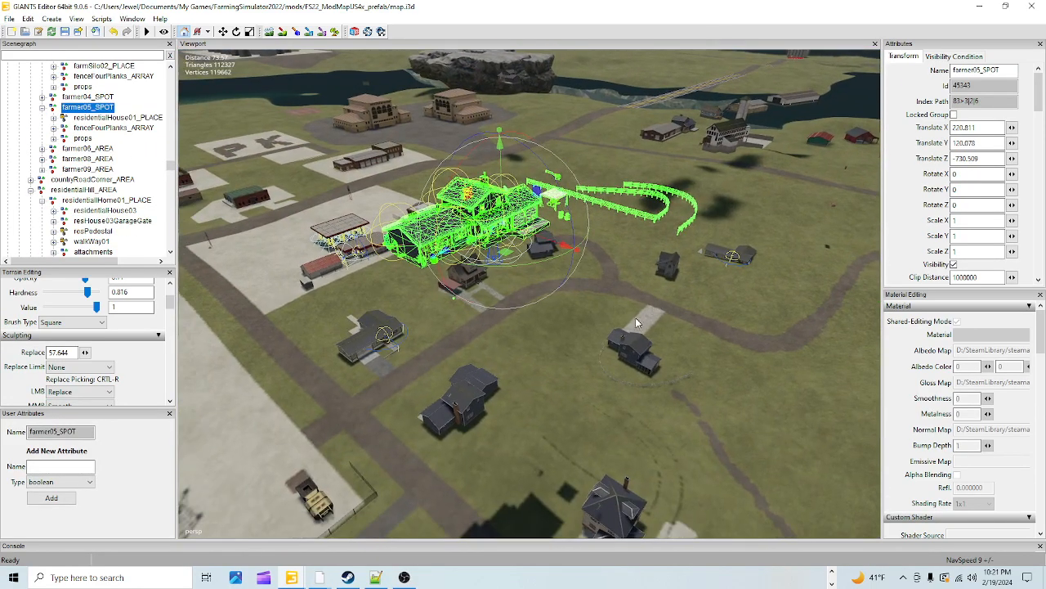
# - Examine the farmer05_SPOT house, fences and gates against the residential lots and roads below
pyautogui.keyDown('alt'); pyautogui.moveTo(527, 269); pyautogui.dragTo(612, 230); pyautogui.keyUp('alt')
pyautogui.keyDown('alt'); pyautogui.moveTo(611, 231); pyautogui.dragTo(959, 33, button='right'); pyautogui.keyUp('alt')
pyautogui.keyDown('alt'); pyautogui.moveTo(787, 282); pyautogui.dragTo(883, 288); pyautogui.keyUp('alt')
pyautogui.keyDown('alt'); pyautogui.moveTo(883, 288); pyautogui.dragTo(155, 564, button='right'); pyautogui.keyUp('alt')
pyautogui.keyDown('alt'); pyautogui.moveTo(444, 443); pyautogui.dragTo(855, 398); pyautogui.keyUp('alt')
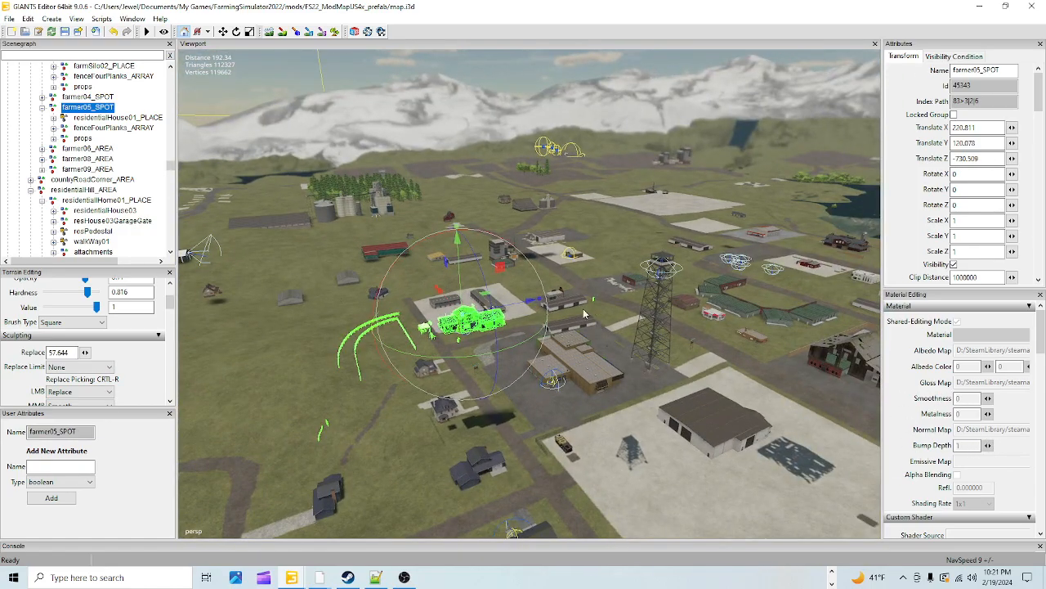
pyautogui.keyDown('alt'); pyautogui.moveTo(502, 337); pyautogui.dragTo(510, 351); pyautogui.keyUp('alt')
pyautogui.keyDown('alt'); pyautogui.moveTo(510, 351); pyautogui.dragTo(614, 270, button='middle'); pyautogui.keyUp('alt')
pyautogui.keyDown('alt'); pyautogui.moveTo(399, 413); pyautogui.dragTo(442, 93, button='right'); pyautogui.keyUp('alt')
pyautogui.keyDown('alt'); pyautogui.moveTo(524, 337); pyautogui.dragTo(879, 221, button='right'); pyautogui.keyUp('alt')
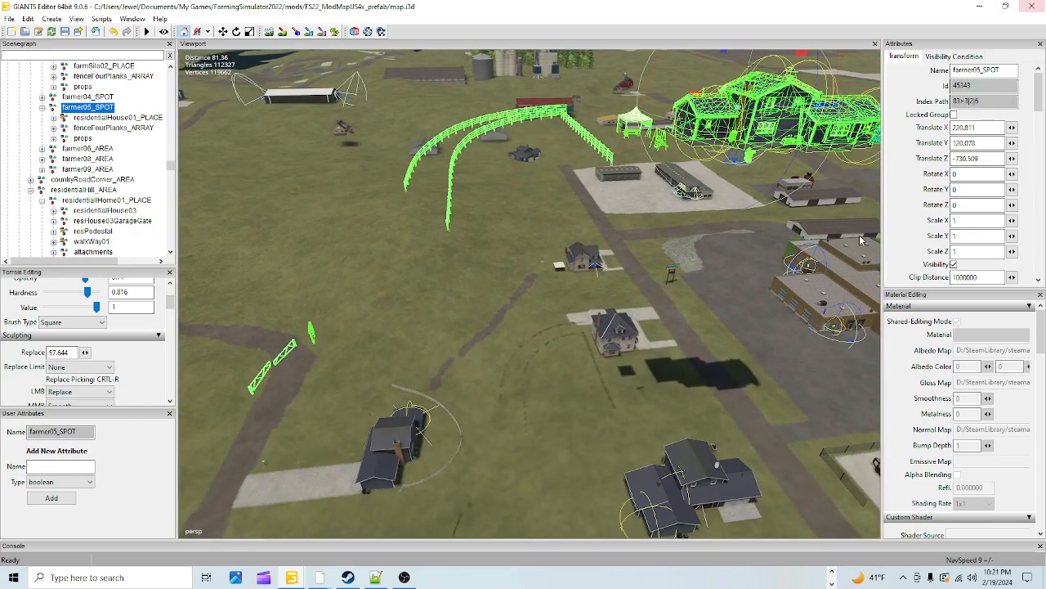
pyautogui.moveTo(613, 317)
pyautogui.keyDown('alt'); pyautogui.mouseDown()
pyautogui.moveTo(575, 349)
pyautogui.moveTo(602, 291)
pyautogui.moveTo(606, 302)
pyautogui.mouseUp(); pyautogui.keyUp('alt')
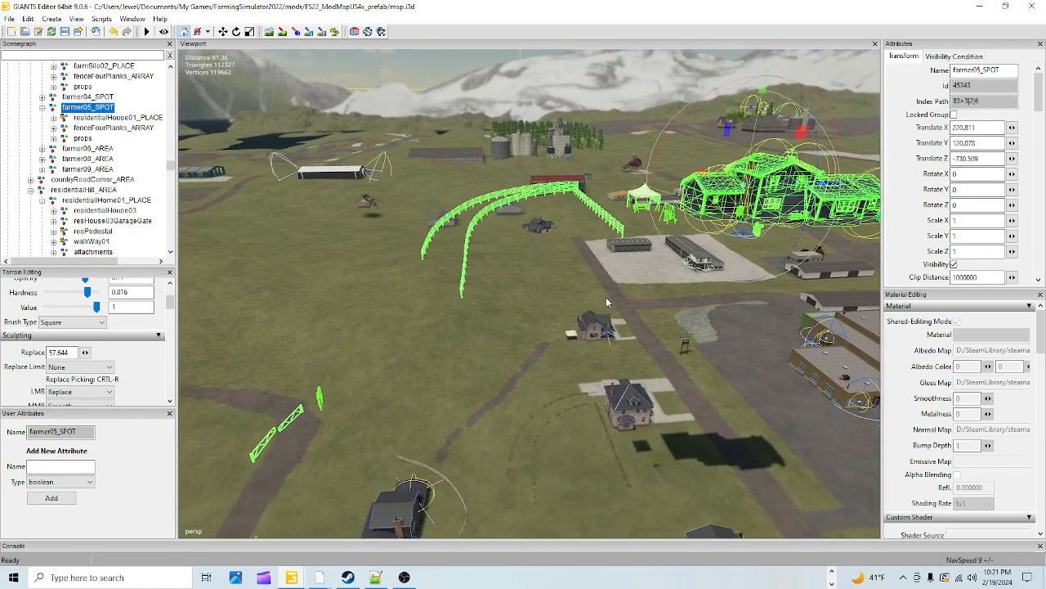
# - Duplicate the farmer05_SPOT group and select the copy listed below farmer09_AREA
pyautogui.click(635, 239)
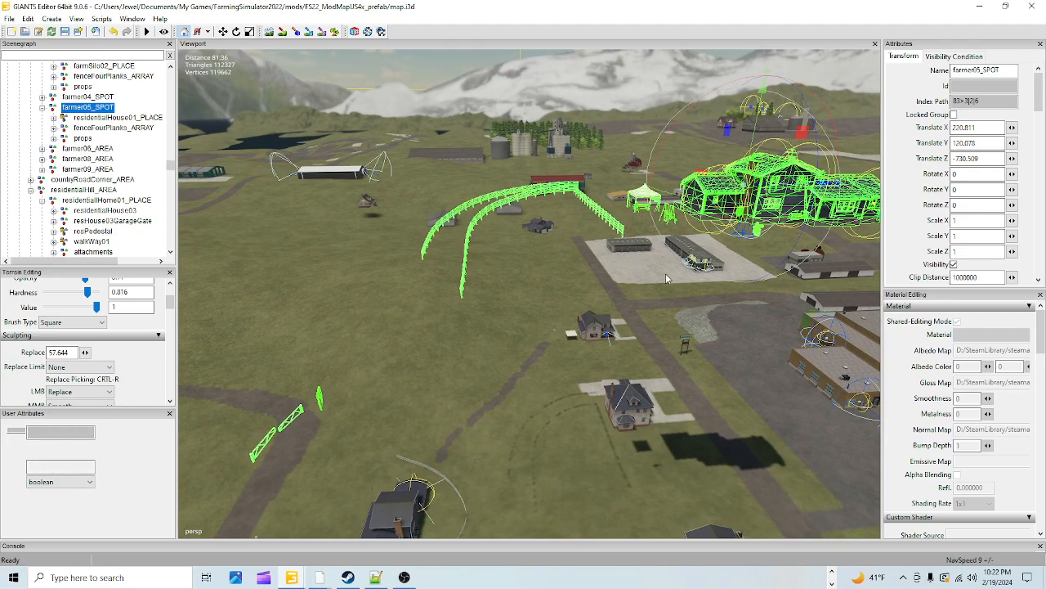
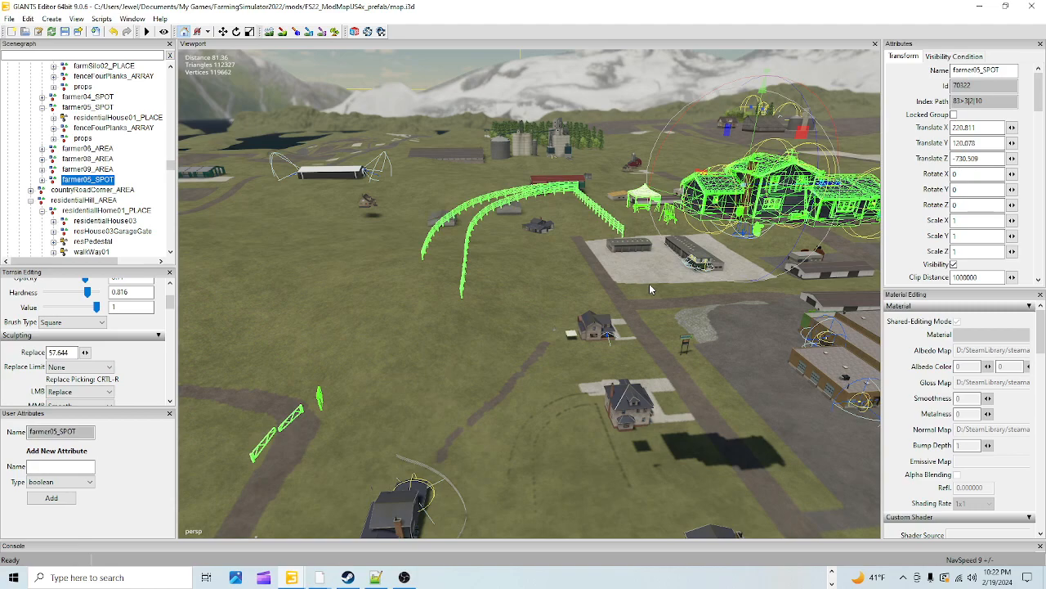
pyautogui.click(88, 107)
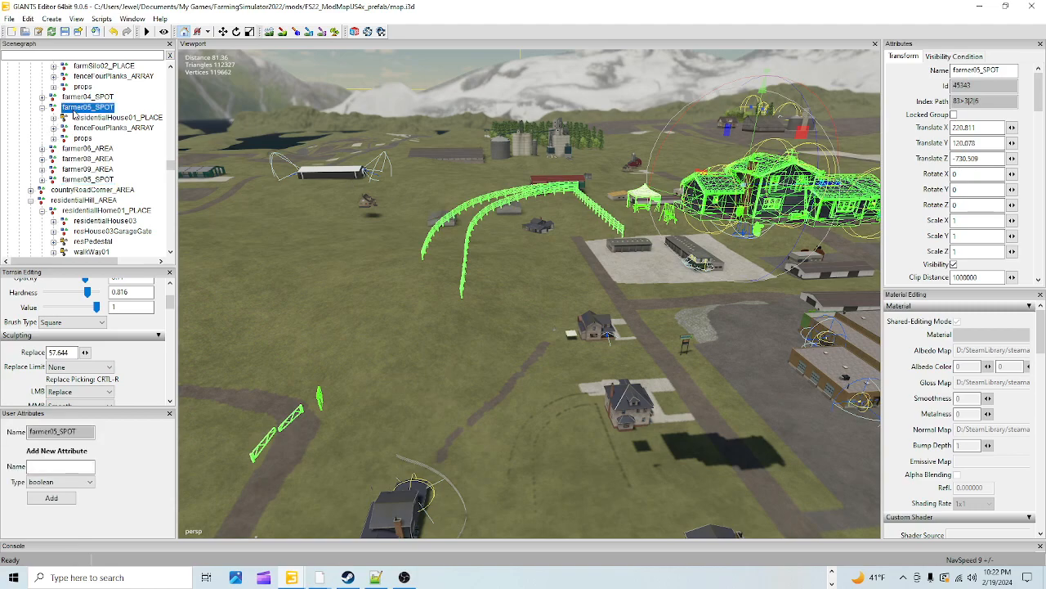
pyautogui.click(87, 180)
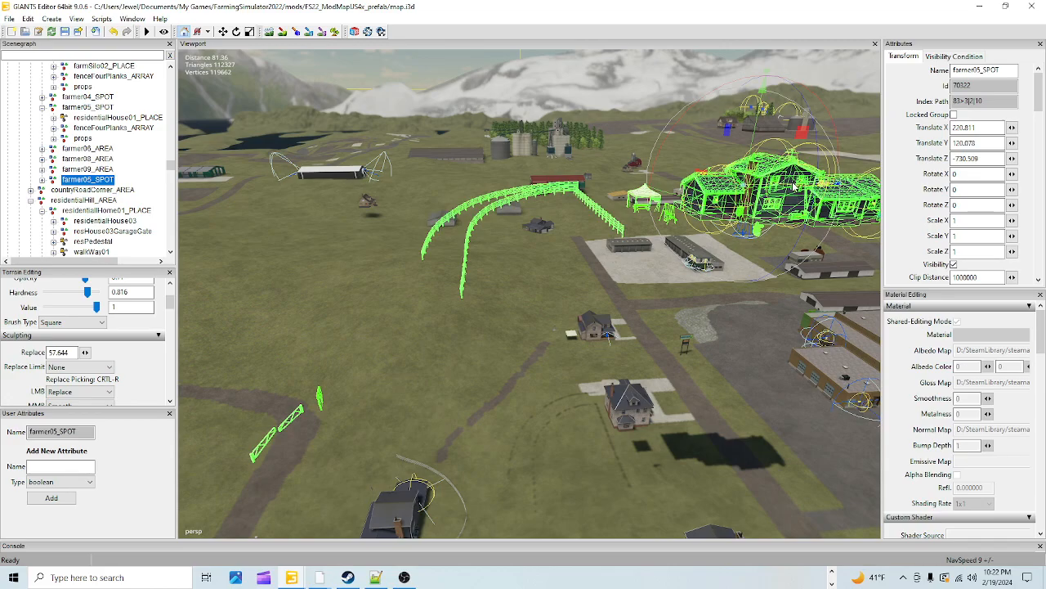
pyautogui.keyDown('alt'); pyautogui.moveTo(768, 417); pyautogui.dragTo(547, 430); pyautogui.keyUp('alt')
pyautogui.keyDown('alt'); pyautogui.moveTo(533, 469); pyautogui.dragTo(607, 358); pyautogui.keyUp('alt')
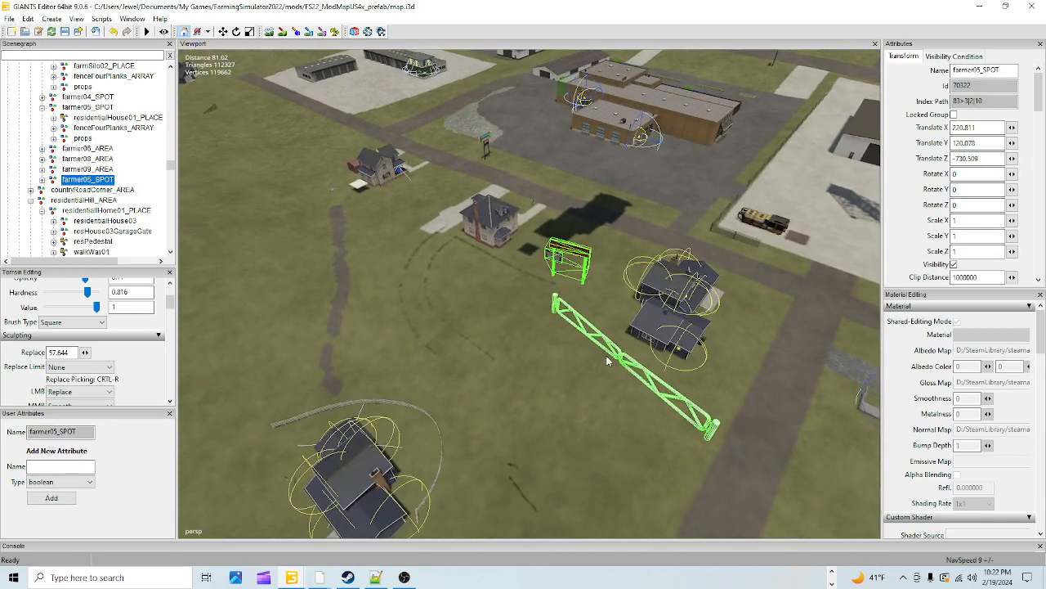
# - Place the copied farmer05_SPOT group on the grass beside the dirt road, at about X 241.5, Y 47.9, Z -861.5
pyautogui.scroll(3, 671, 237)
pyautogui.scroll(-2, 658, 229)
pyautogui.rightClick(611, 277)
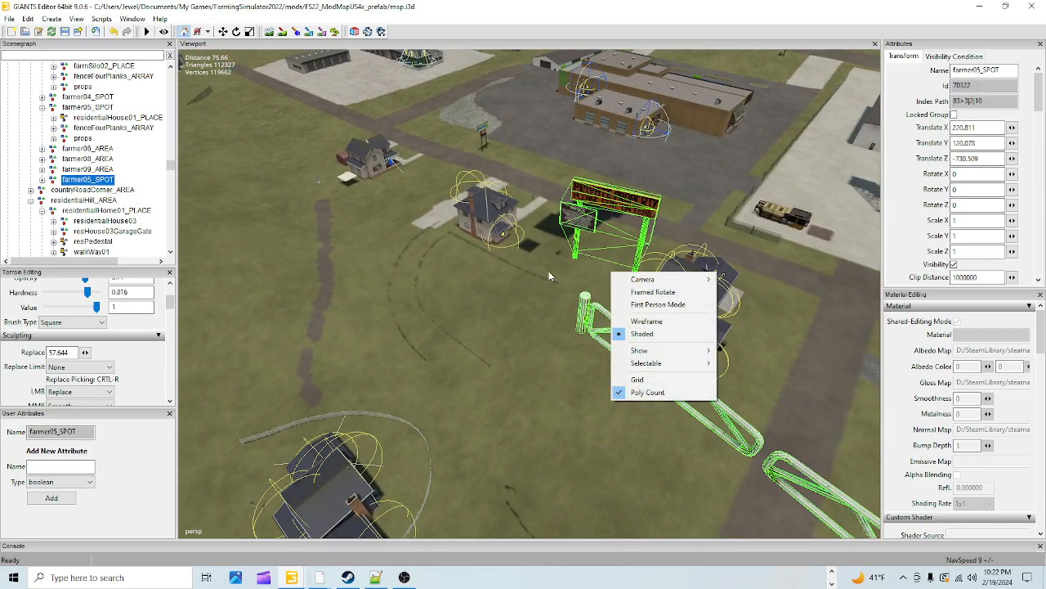
pyautogui.scroll(4, 525, 261)
pyautogui.keyDown('alt'); pyautogui.moveTo(522, 294); pyautogui.dragTo(569, 260); pyautogui.keyUp('alt')
pyautogui.scroll(3, 569, 260)
pyautogui.scroll(-1, 569, 260)
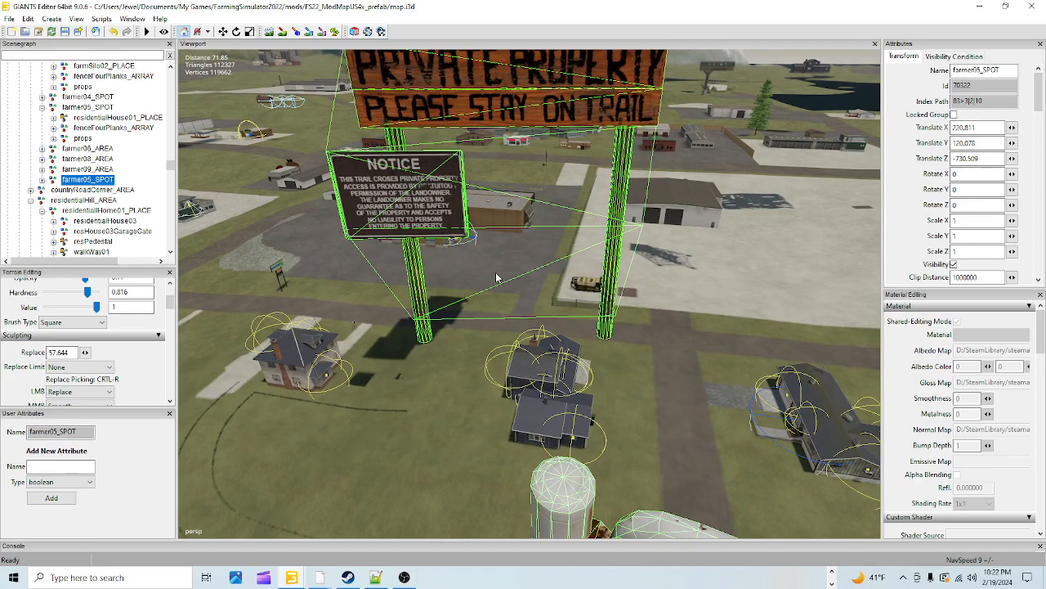
pyautogui.keyDown('alt'); pyautogui.moveTo(476, 283); pyautogui.dragTo(247, 413); pyautogui.keyUp('alt')
pyautogui.scroll(-3, 245, 415)
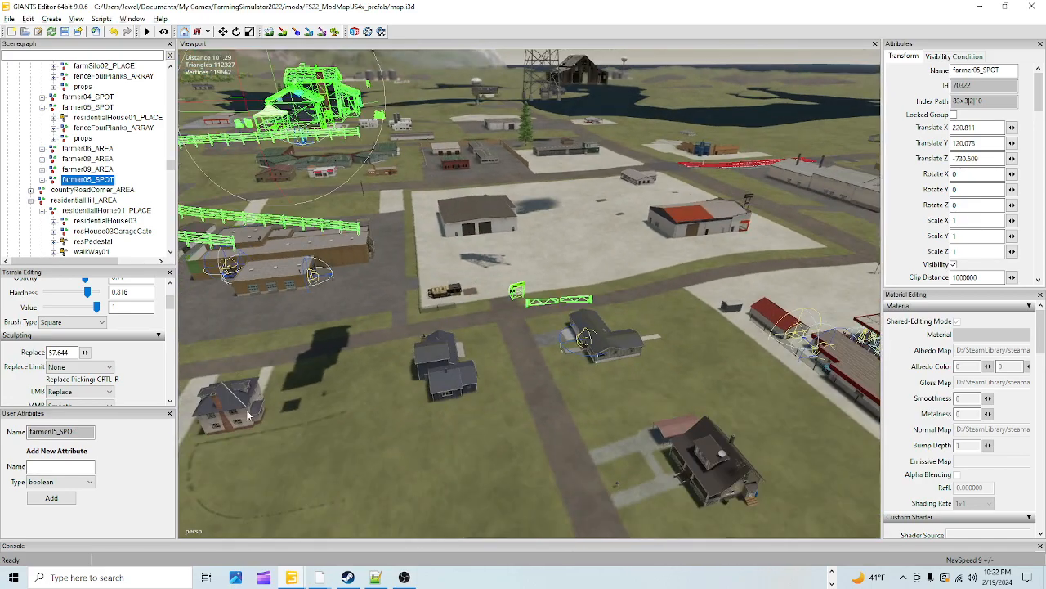
pyautogui.keyDown('alt'); pyautogui.moveTo(428, 349); pyautogui.dragTo(641, 355); pyautogui.keyUp('alt')
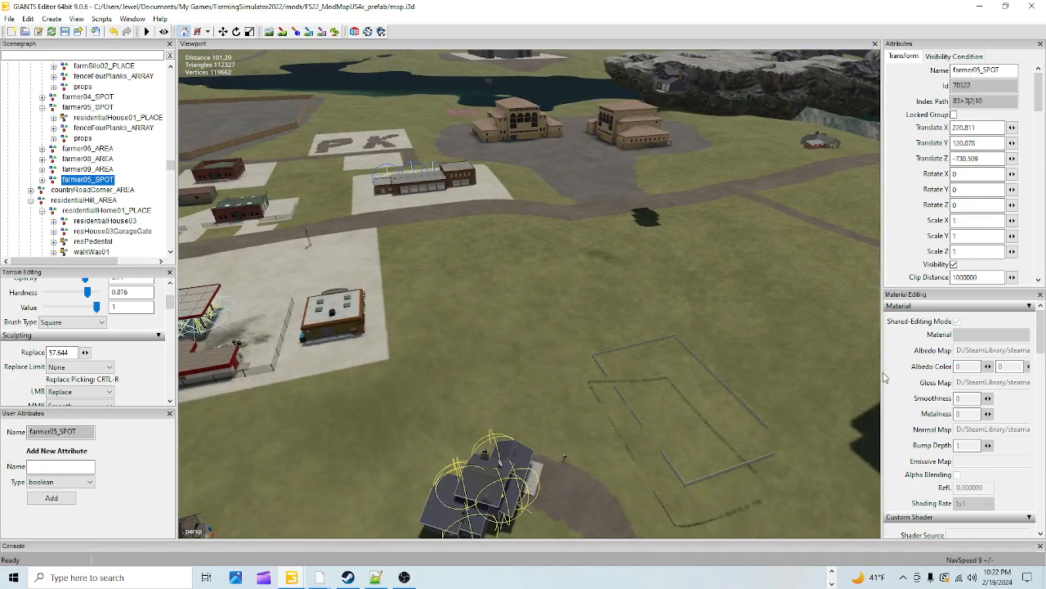
pyautogui.keyDown('alt'); pyautogui.moveTo(481, 309); pyautogui.dragTo(829, 330); pyautogui.keyUp('alt')
pyautogui.keyDown('alt'); pyautogui.moveTo(450, 327); pyautogui.dragTo(614, 362); pyautogui.keyUp('alt')
pyautogui.scroll(3, 594, 319)
pyautogui.keyDown('alt'); pyautogui.moveTo(441, 307); pyautogui.dragTo(520, 323); pyautogui.keyUp('alt')
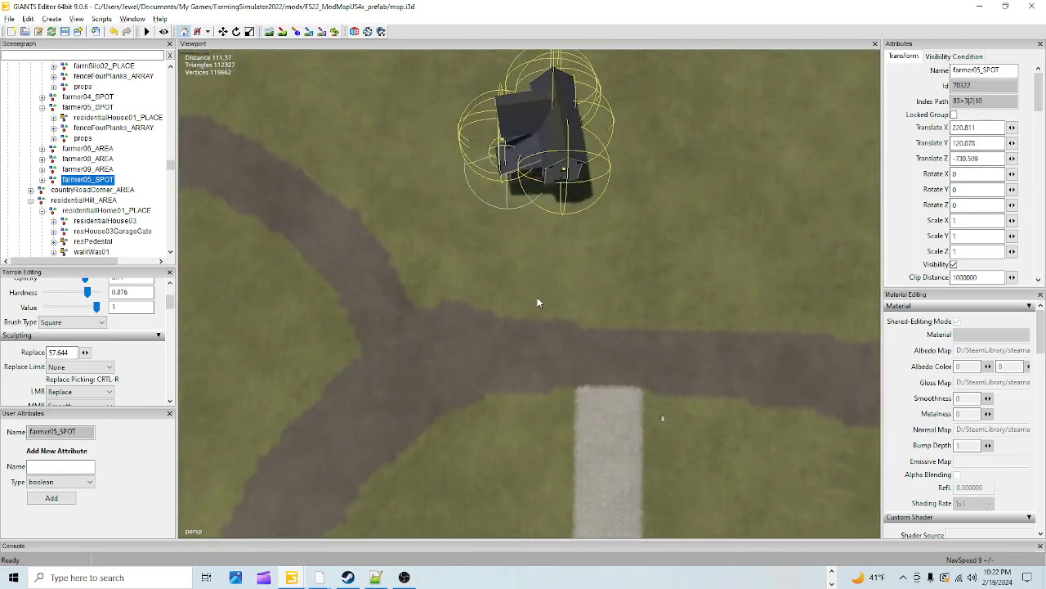
pyautogui.scroll(5, 520, 304)
pyautogui.scroll(-8, 519, 302)
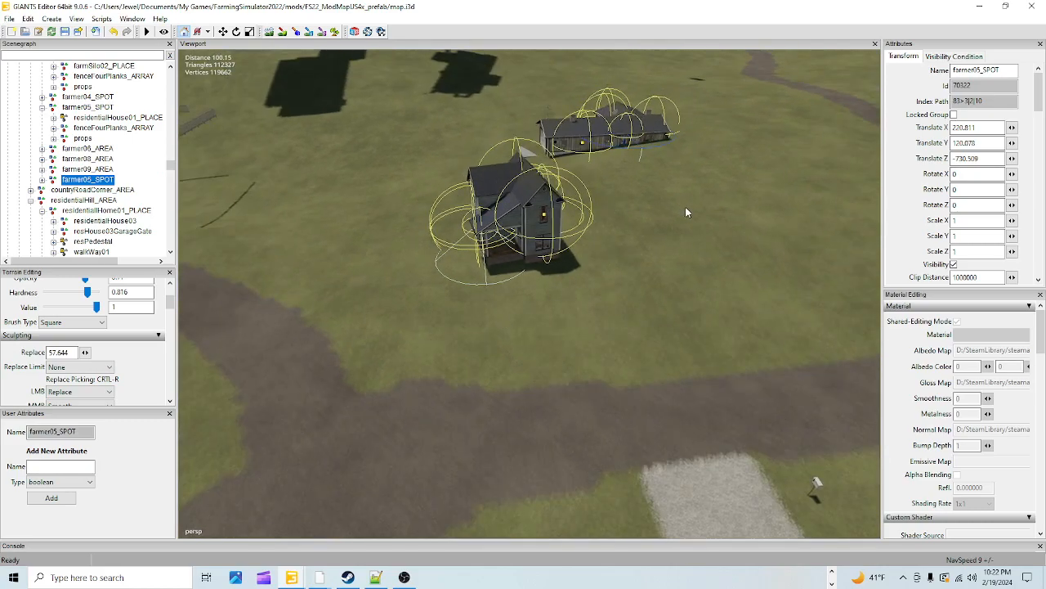
pyautogui.hotkey('ctrl', 'b')
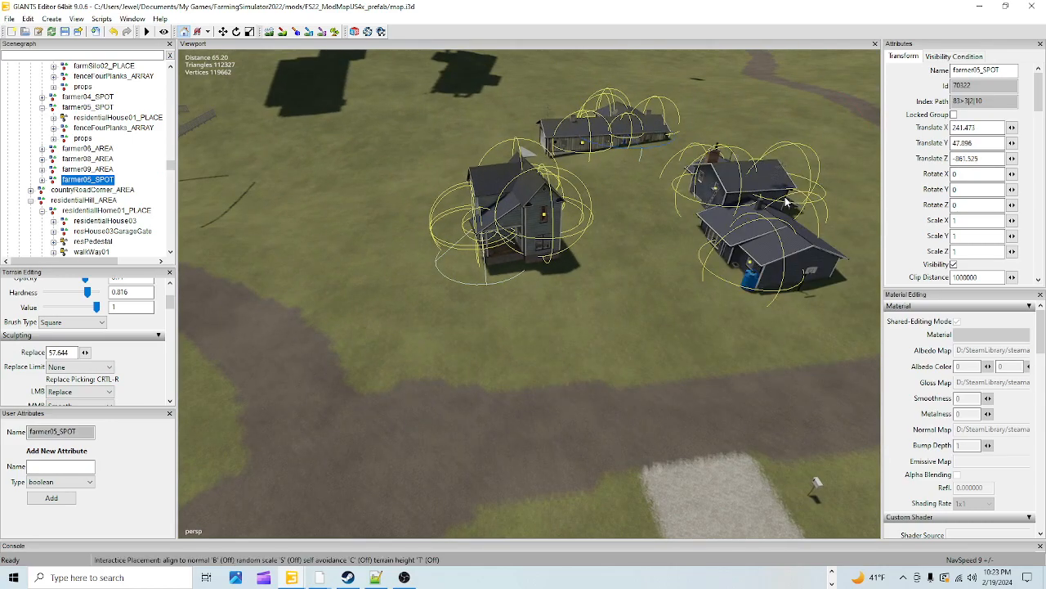
pyautogui.click(785, 196)
# - Place the original farmer05_SPOT group over the dirt road near the copy, about X 258, Z -837, and raise it to about Y 54.6
pyautogui.keyDown('alt'); pyautogui.moveTo(569, 262); pyautogui.dragTo(636, 285); pyautogui.keyUp('alt')
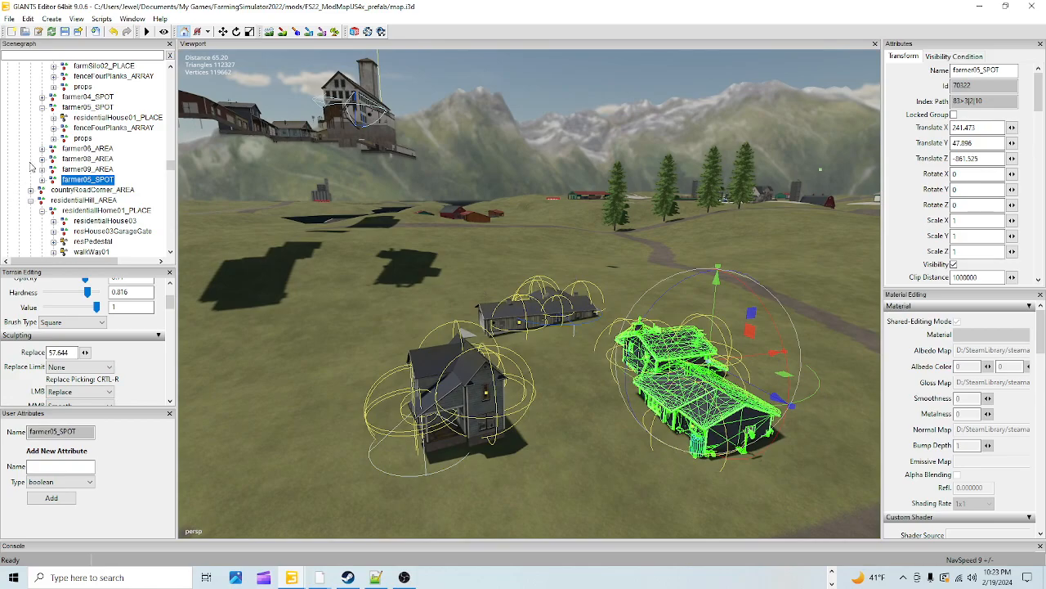
pyautogui.click(88, 107)
pyautogui.press('f')
pyautogui.keyDown('alt'); pyautogui.moveTo(27, 221); pyautogui.dragTo(546, 388); pyautogui.keyUp('alt')
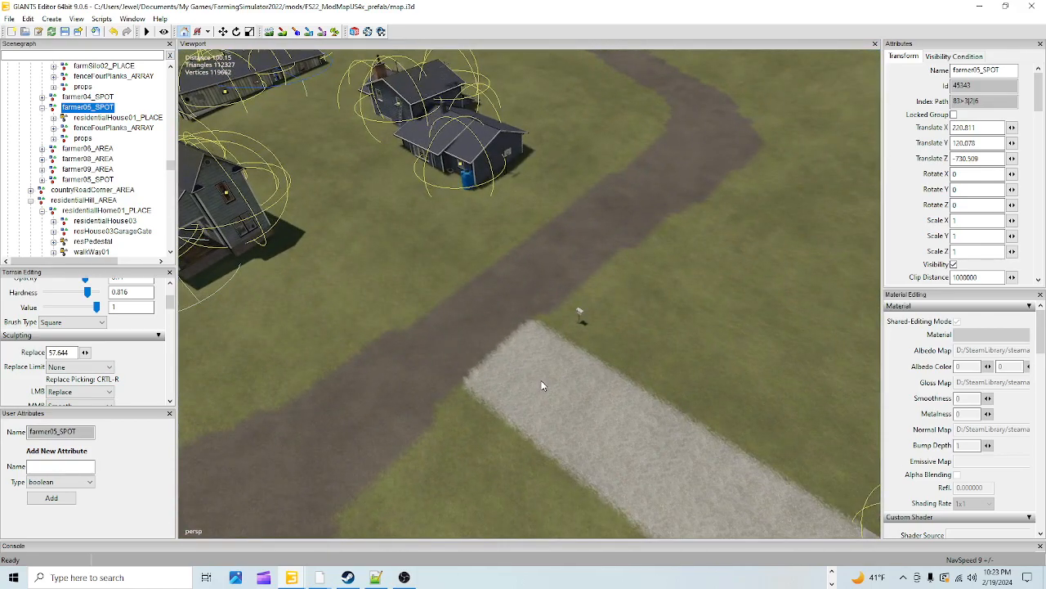
pyautogui.keyDown('alt'); pyautogui.moveTo(524, 374); pyautogui.dragTo(508, 347); pyautogui.keyUp('alt')
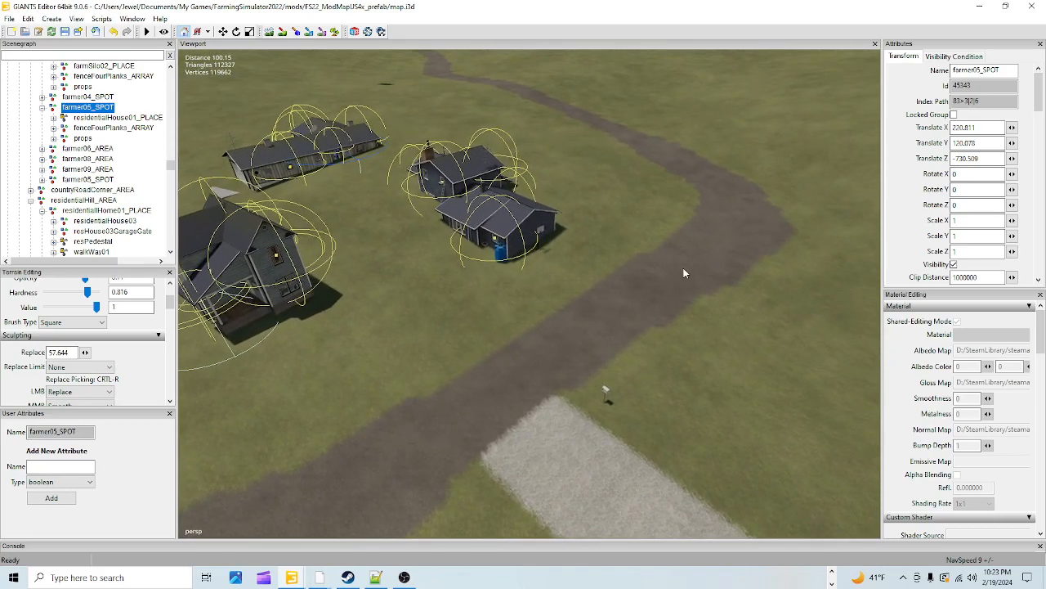
pyautogui.hotkey('ctrl', 'b')
pyautogui.click(706, 200)
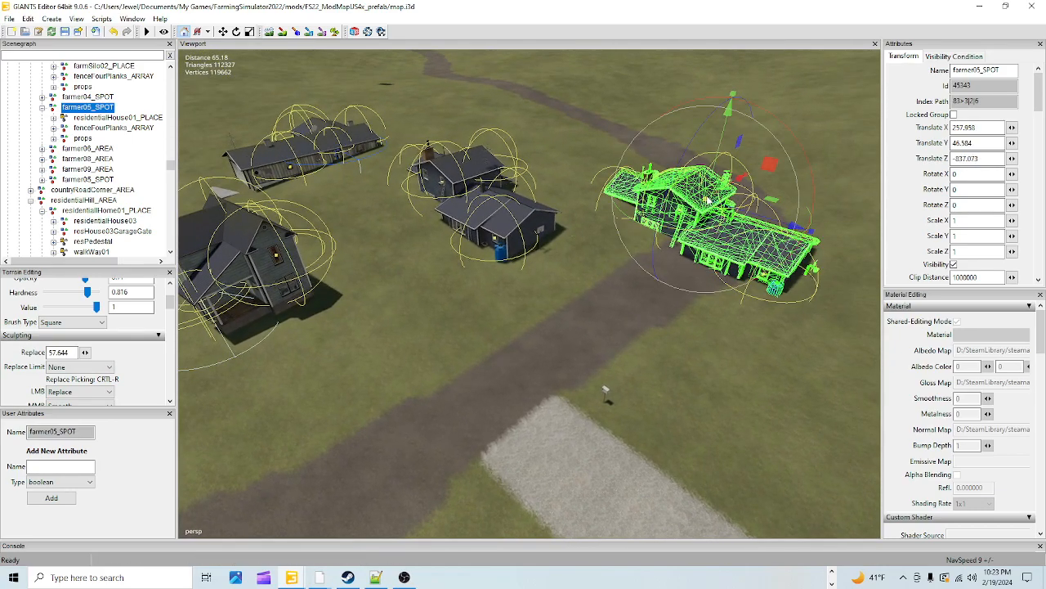
pyautogui.moveTo(724, 136); pyautogui.dragTo(717, 107)
# - Select the whole copied farmer05_SPOT group and raise it above the ground to about Y 56.5
pyautogui.click(503, 214)
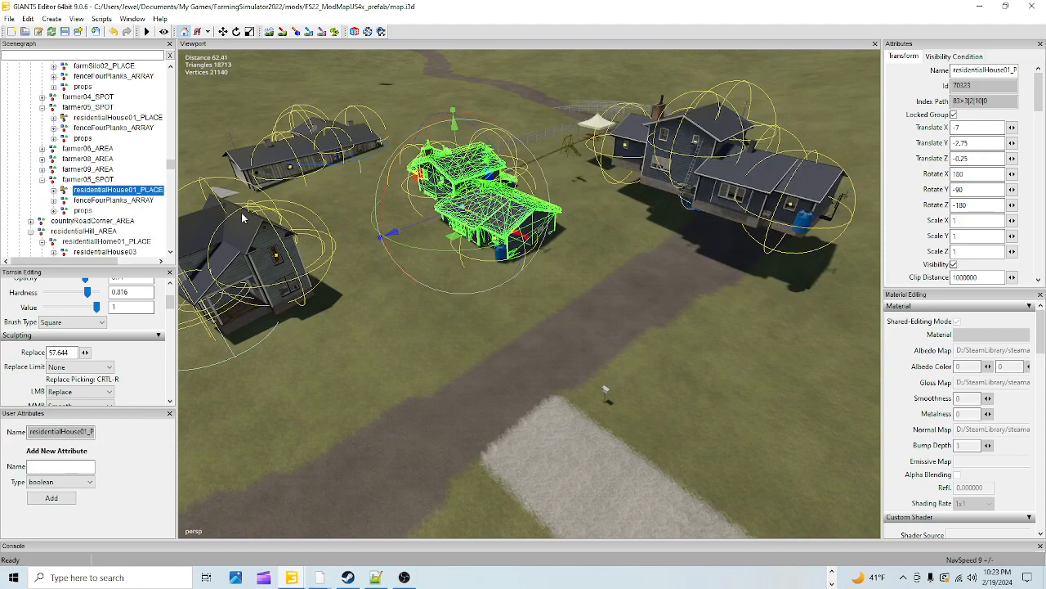
pyautogui.press('Up')
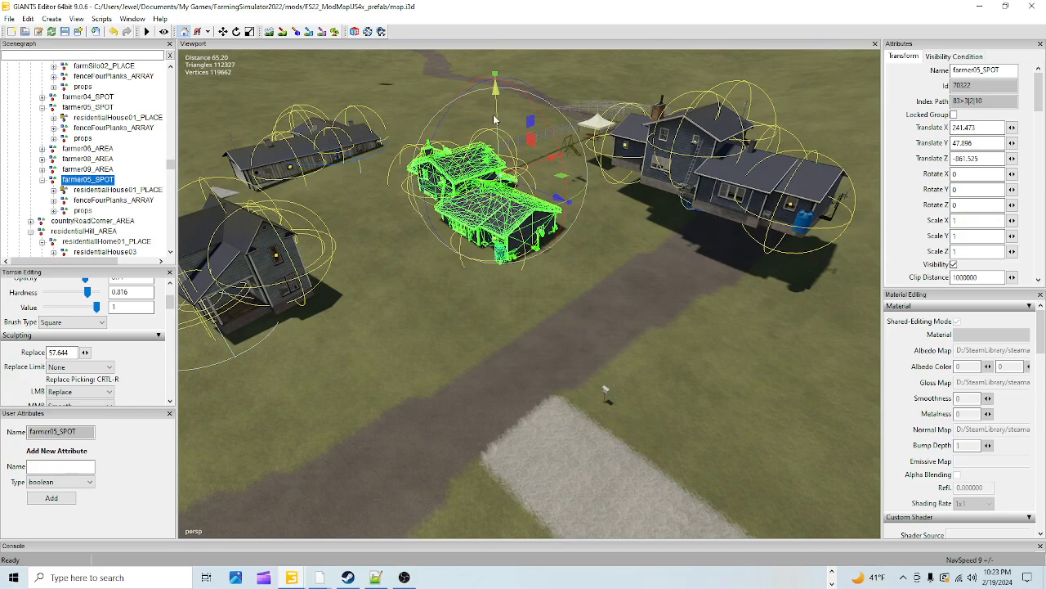
pyautogui.moveTo(496, 117); pyautogui.dragTo(532, 55)
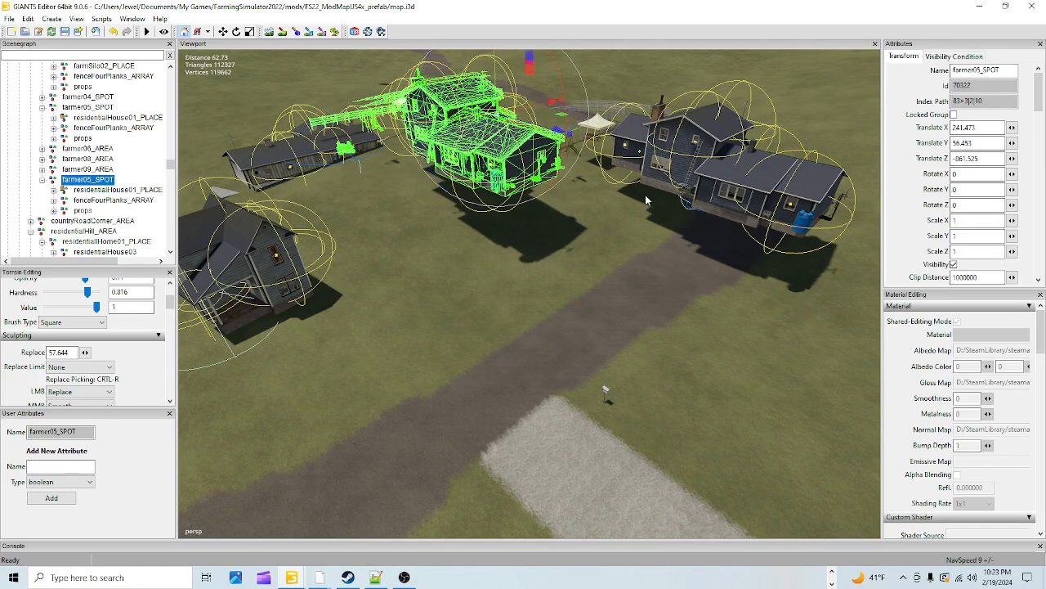
# - Select the whole residentialHome42_SPOT group and move it far away from the dirt road lot, beyond X -1001
pyautogui.moveTo(592, 290); pyautogui.dragTo(506, 309, button='right')
pyautogui.moveTo(453, 406); pyautogui.dragTo(554, 220, button='right')
pyautogui.click(556, 221)
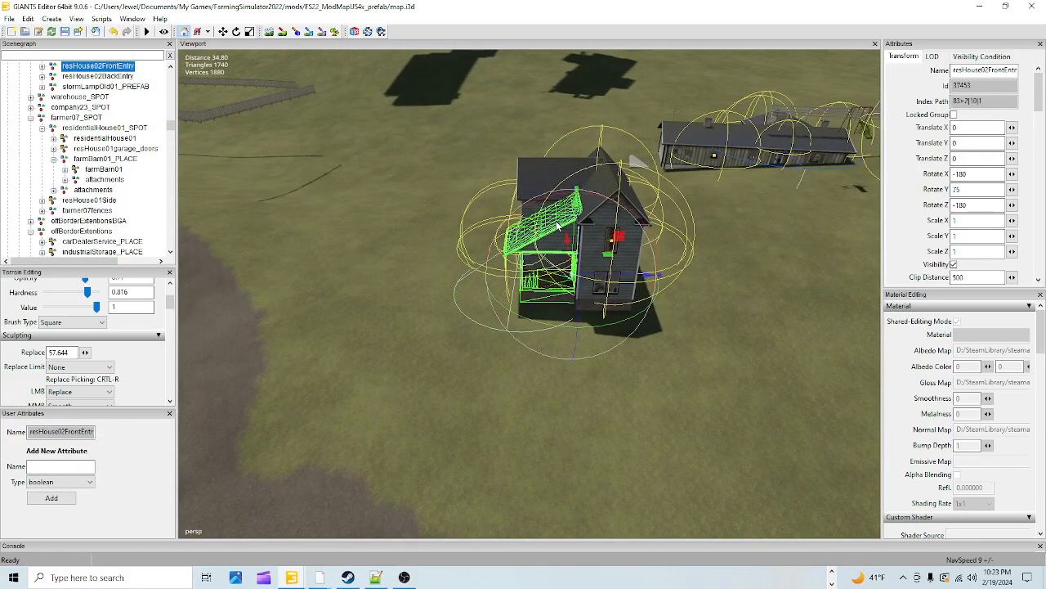
pyautogui.press('Left')
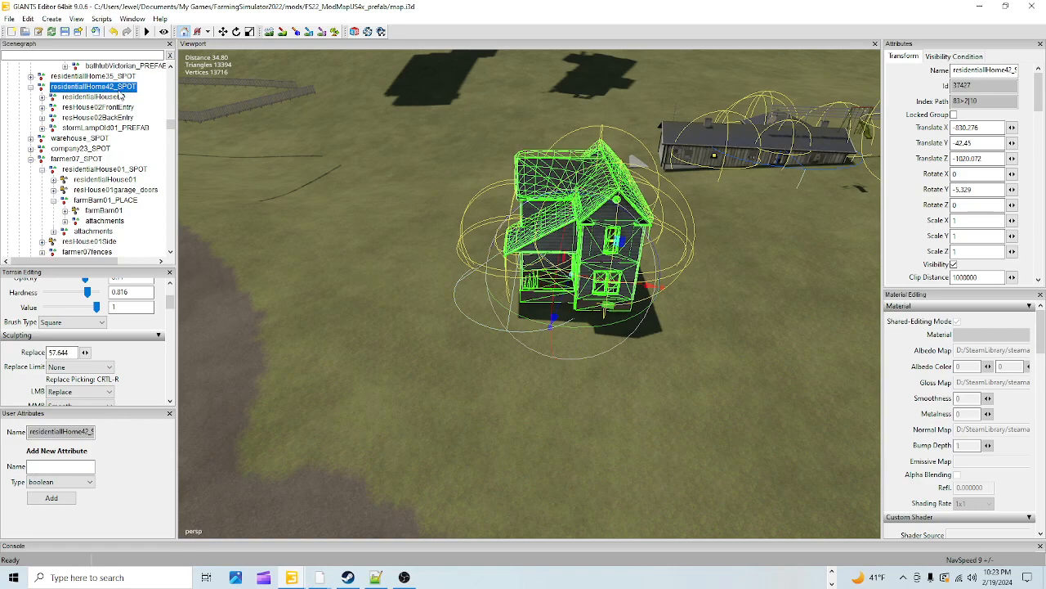
pyautogui.scroll(2, 103, 144)
pyautogui.click(123, 129)
pyautogui.click(119, 141)
pyautogui.moveTo(621, 283); pyautogui.dragTo(3, 213)
pyautogui.keyDown('alt'); pyautogui.moveTo(732, 322); pyautogui.dragTo(683, 278); pyautogui.keyUp('alt')
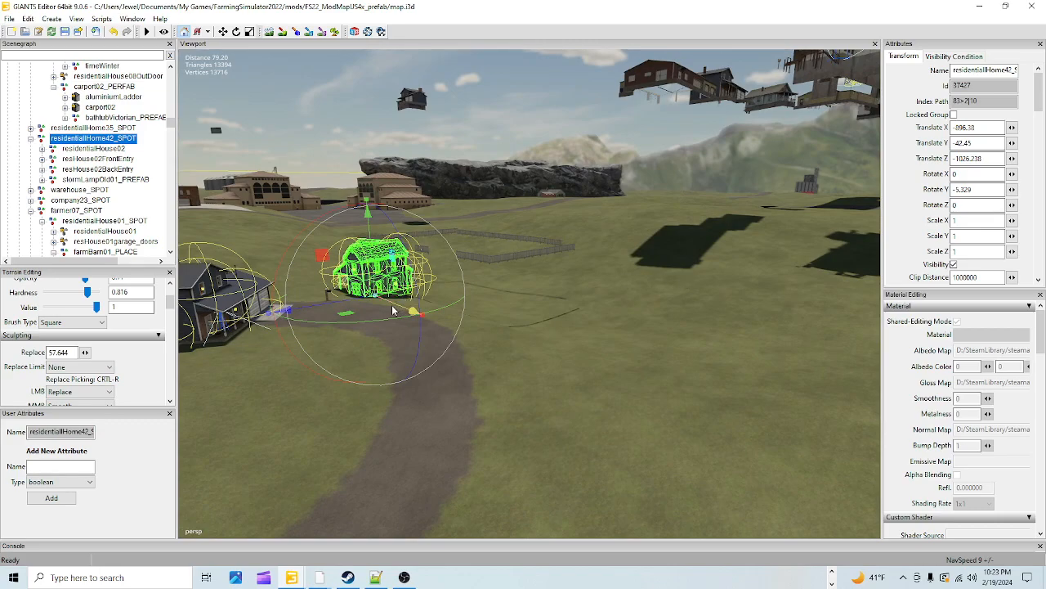
pyautogui.moveTo(393, 311); pyautogui.dragTo(3, 196)
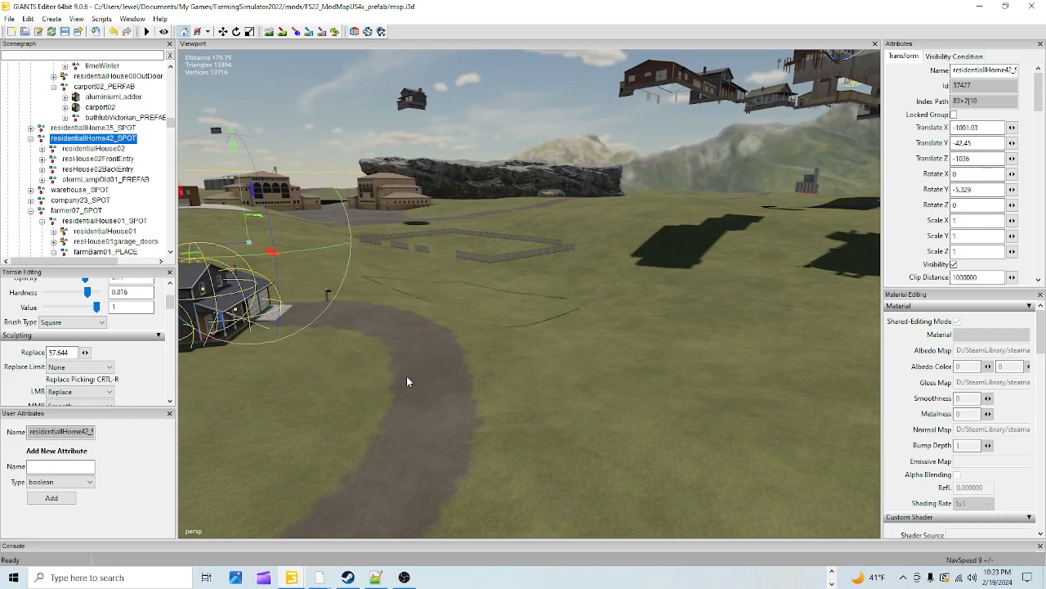
pyautogui.moveTo(263, 251); pyautogui.dragTo(185, 228)
pyautogui.keyDown('alt'); pyautogui.moveTo(364, 326); pyautogui.dragTo(493, 328); pyautogui.keyUp('alt')
# - Move the farmer05_SPOT copy to about X 221.5, Z -860.2 and rotate it to about 84.7 degrees on Y
pyautogui.click(742, 251)
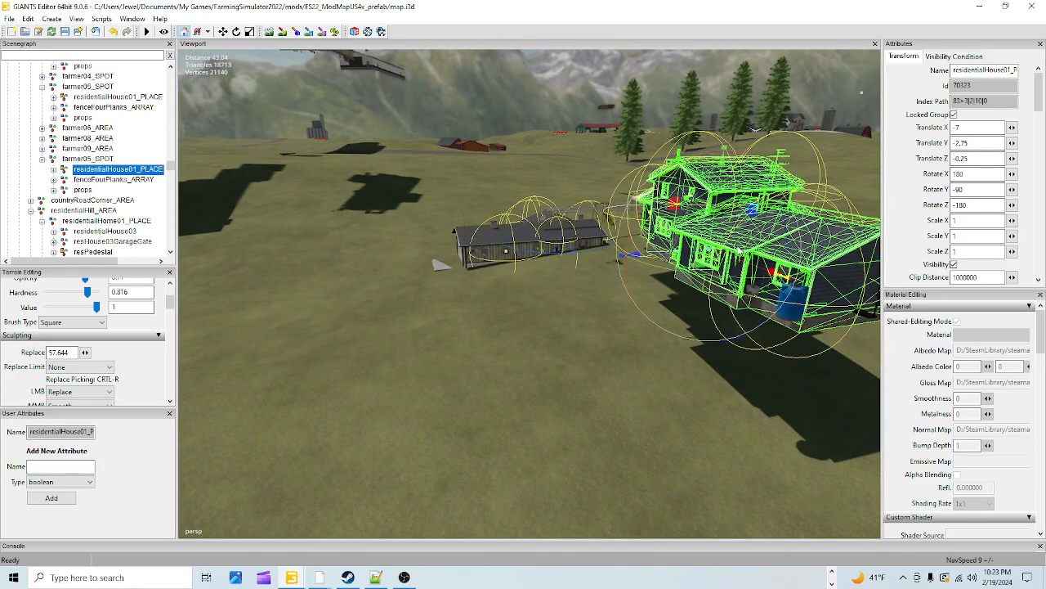
pyautogui.click(103, 160)
pyautogui.keyDown('alt'); pyautogui.moveTo(325, 289); pyautogui.dragTo(551, 312); pyautogui.keyUp('alt')
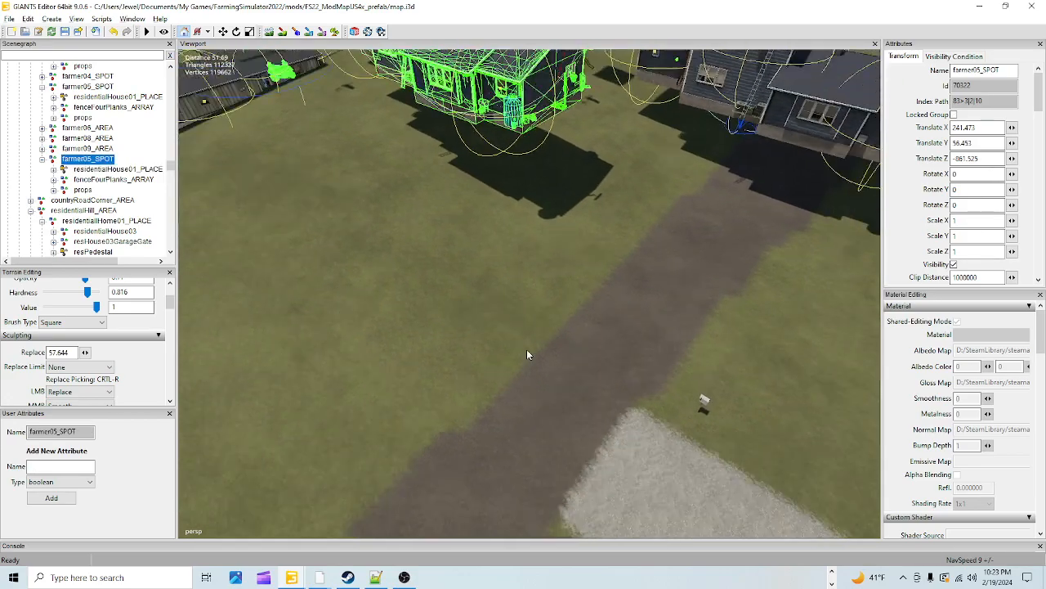
pyautogui.scroll(-3, 510, 368)
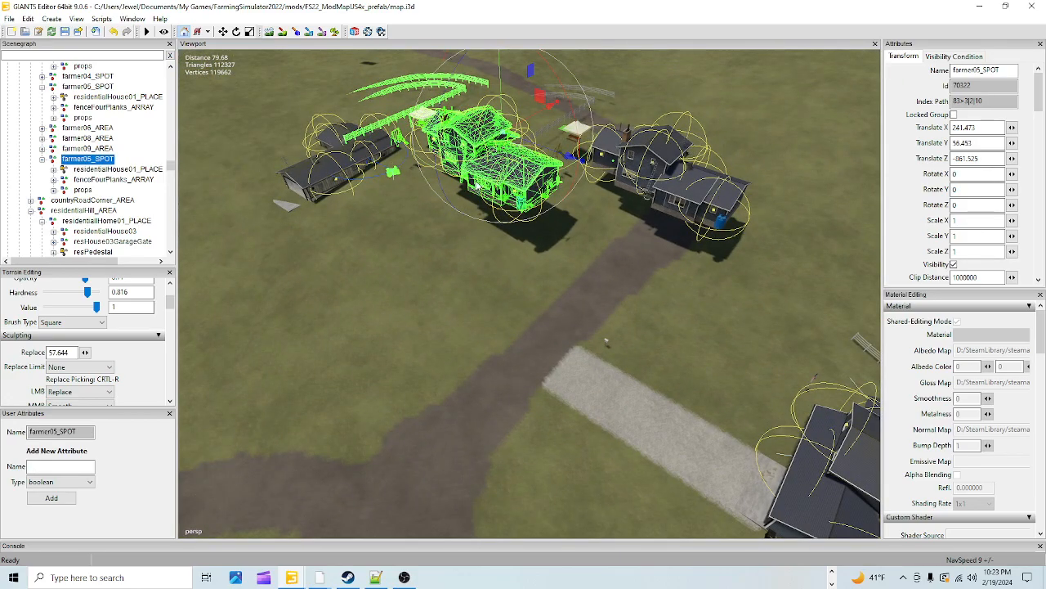
pyautogui.moveTo(480, 186); pyautogui.dragTo(419, 171)
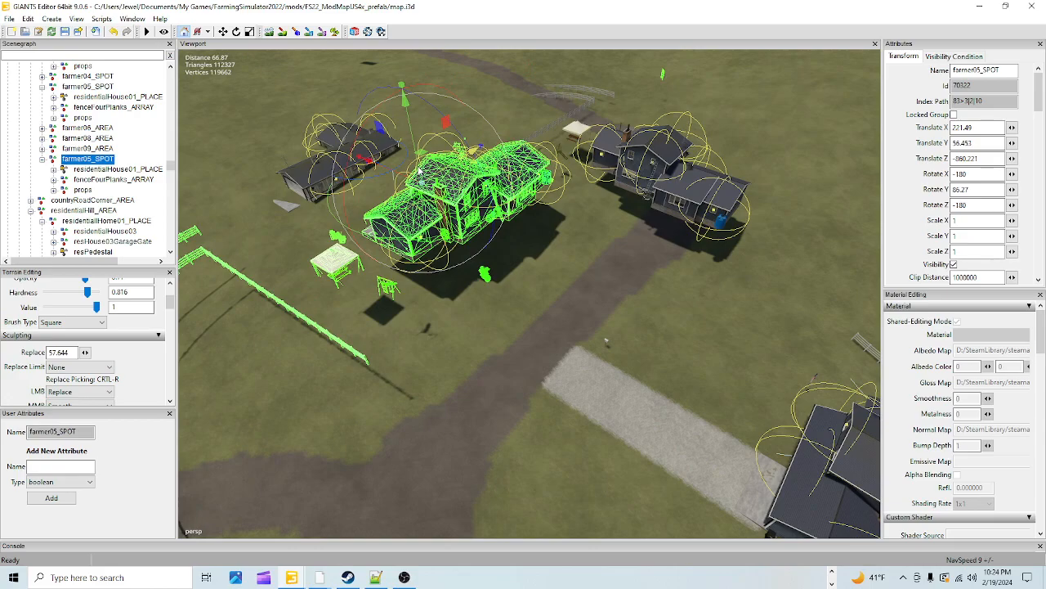
pyautogui.moveTo(425, 243); pyautogui.dragTo(428, 219)
# - Lower the farmer05_SPOT copy onto the grass lot at about Y 47.9
pyautogui.scroll(5, 415, 368)
pyautogui.keyDown('alt'); pyautogui.moveTo(528, 256); pyautogui.dragTo(573, 208); pyautogui.keyUp('alt')
pyautogui.scroll(4, 574, 208)
pyautogui.keyDown('alt'); pyautogui.moveTo(656, 349); pyautogui.dragTo(559, 167); pyautogui.keyUp('alt')
pyautogui.keyDown('alt'); pyautogui.moveTo(590, 311); pyautogui.dragTo(554, 199); pyautogui.keyUp('alt')
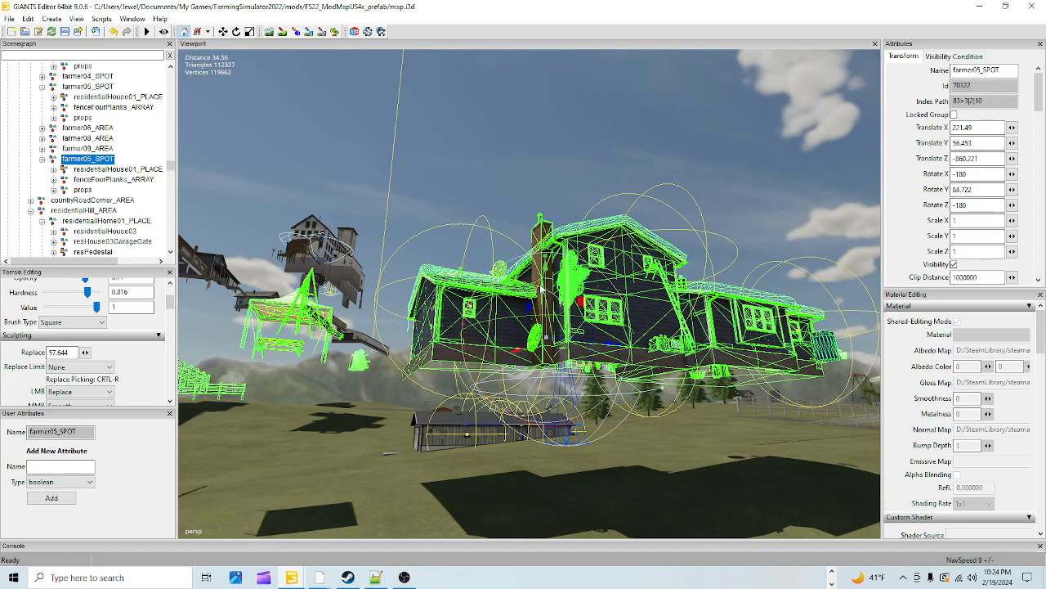
pyautogui.keyDown('alt'); pyautogui.moveTo(592, 297); pyautogui.dragTo(511, 405); pyautogui.keyUp('alt')
pyautogui.keyDown('alt'); pyautogui.moveTo(565, 378); pyautogui.dragTo(667, 430); pyautogui.keyUp('alt')
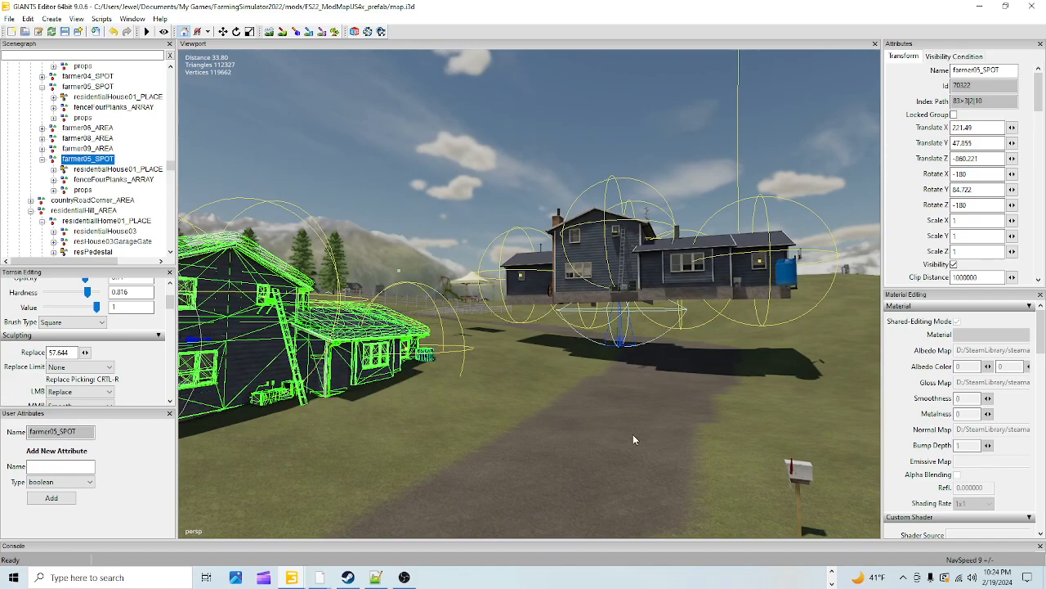
# - Select the original farmer05_SPOT group and lift it high above the map to about Y 166.6
pyautogui.click(665, 277)
pyautogui.click(81, 87)
pyautogui.keyDown('alt'); pyautogui.moveTo(621, 348); pyautogui.dragTo(713, 490); pyautogui.keyUp('alt')
pyautogui.scroll(-6, 621, 262)
pyautogui.scroll(-1, 523, 280)
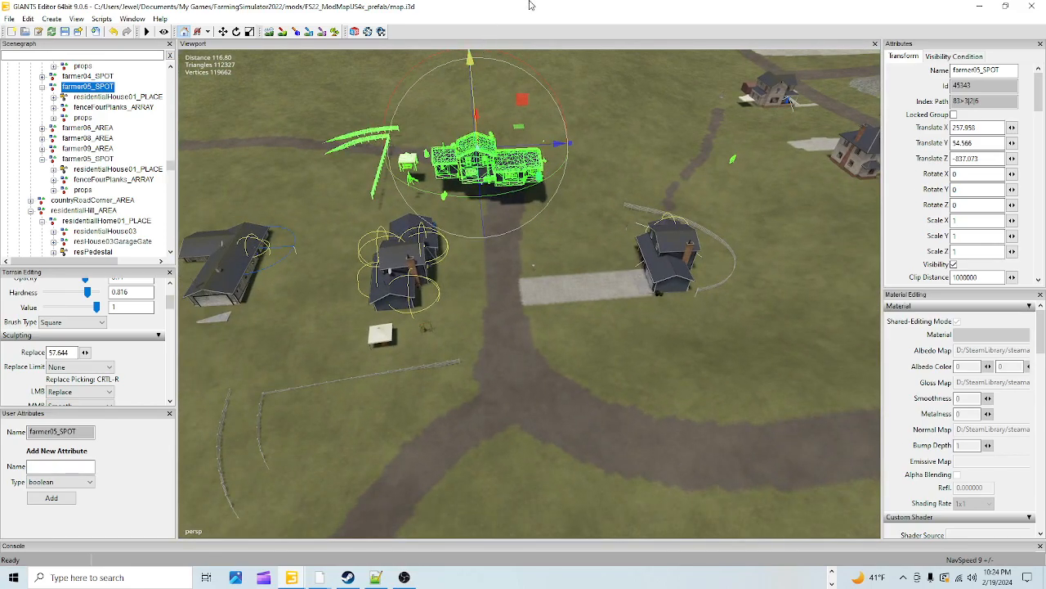
pyautogui.moveTo(474, 77); pyautogui.dragTo(474, 29)
pyautogui.keyDown('alt'); pyautogui.moveTo(612, 340); pyautogui.dragTo(574, 280); pyautogui.keyUp('alt')
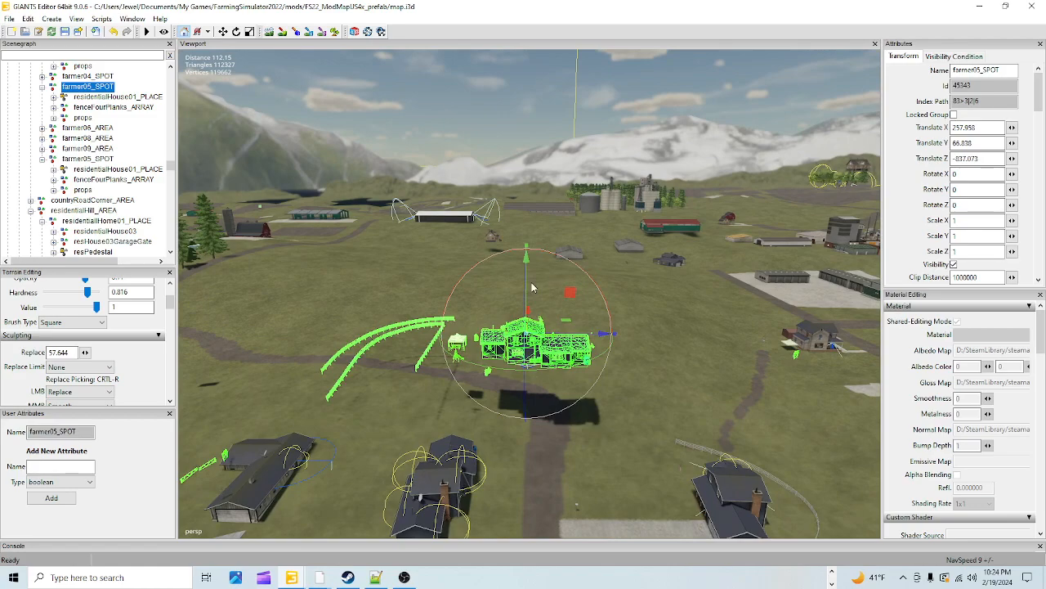
pyautogui.moveTo(525, 257); pyautogui.dragTo(791, 5)
# - Select the residentialHome06_SPOT group behind the farmhouse and move it away to about X 498.9, Z -644.9
pyautogui.keyDown('alt'); pyautogui.moveTo(580, 299); pyautogui.dragTo(347, 216); pyautogui.keyUp('alt')
pyautogui.scroll(4, 568, 360)
pyautogui.scroll(4, 516, 423)
pyautogui.scroll(-3, 393, 408)
pyautogui.scroll(-1, 393, 413)
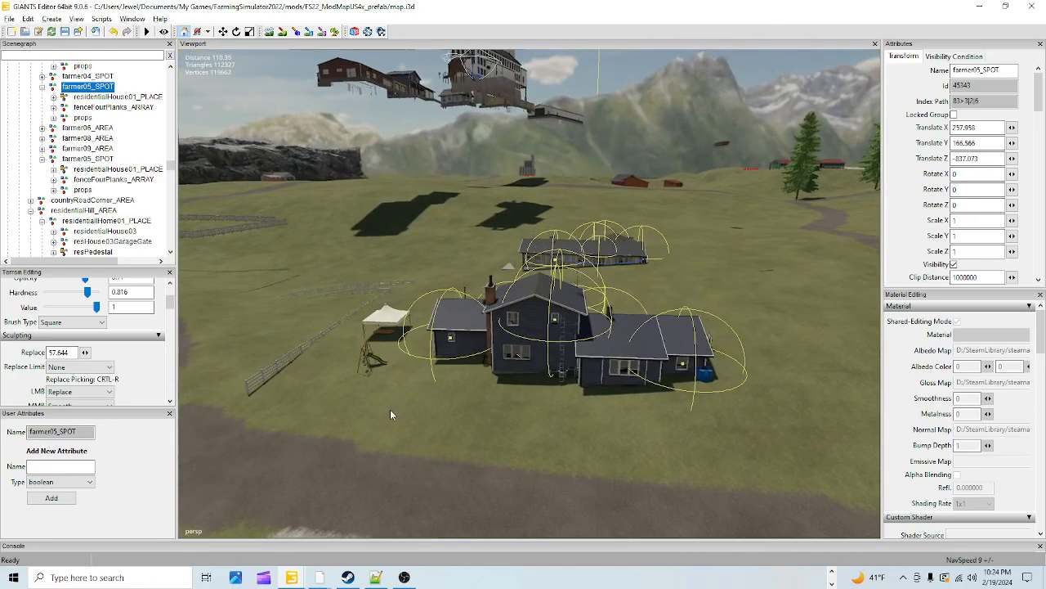
pyautogui.click(597, 247)
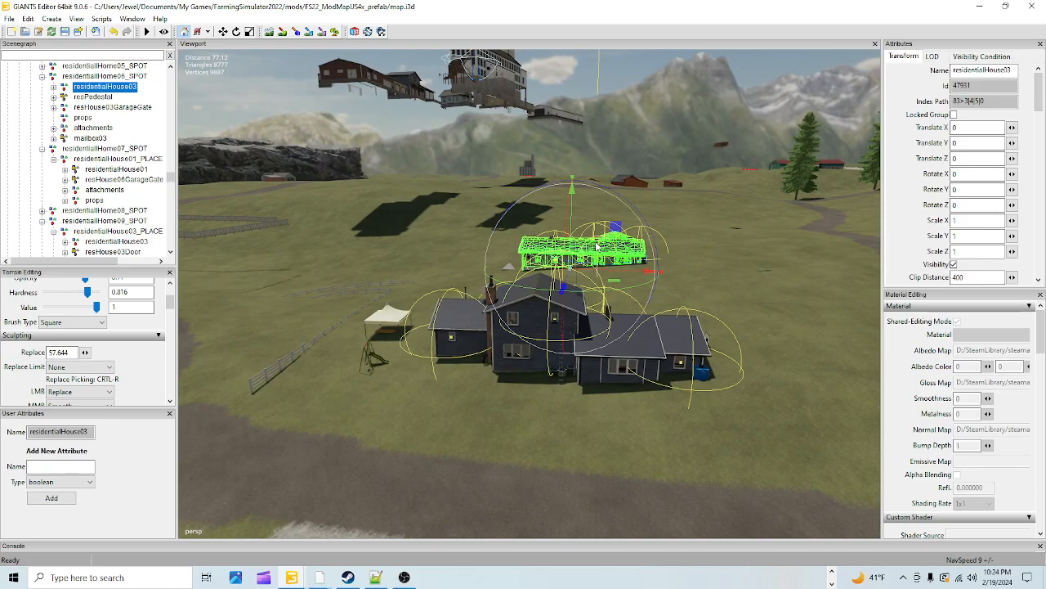
pyautogui.click(104, 75)
pyautogui.keyDown('alt'); pyautogui.moveTo(409, 319); pyautogui.dragTo(529, 313); pyautogui.keyUp('alt')
pyautogui.moveTo(519, 377); pyautogui.dragTo(804, 362)
pyautogui.moveTo(702, 292); pyautogui.dragTo(724, 342)
# - Select the whole farmer05_SPOT copy, turn it around to face the other way, and set its Rotate Y to -90
pyautogui.scroll(5, 724, 341)
pyautogui.keyDown('alt'); pyautogui.moveTo(713, 169); pyautogui.dragTo(527, 252); pyautogui.keyUp('alt')
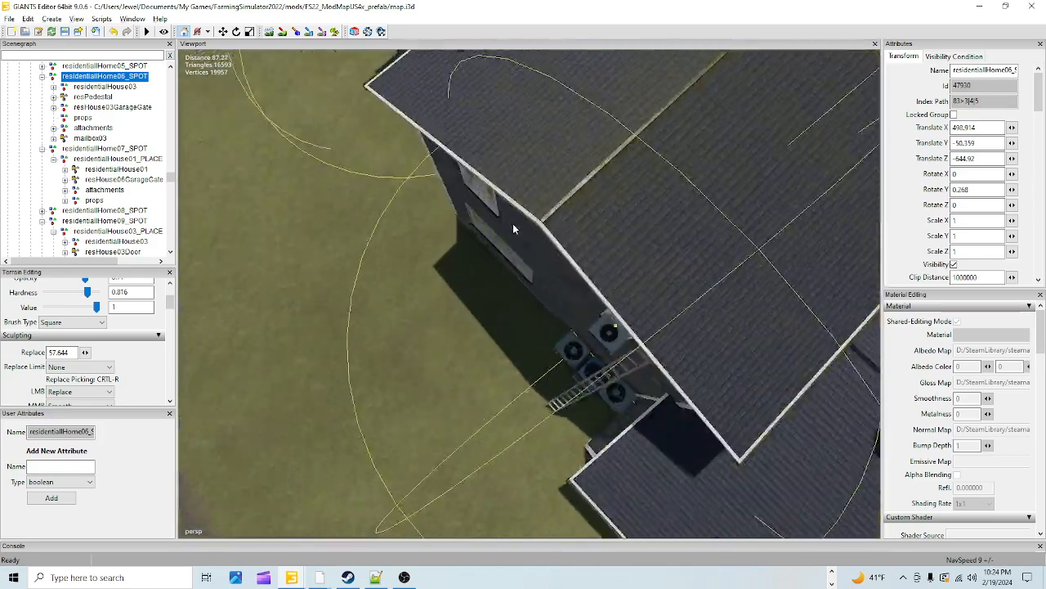
pyautogui.scroll(-5, 527, 252)
pyautogui.keyDown('alt'); pyautogui.moveTo(395, 408); pyautogui.dragTo(544, 306); pyautogui.keyUp('alt')
pyautogui.scroll(5, 652, 178)
pyautogui.scroll(-5, 651, 178)
pyautogui.scroll(-3, 544, 305)
pyautogui.click(559, 265)
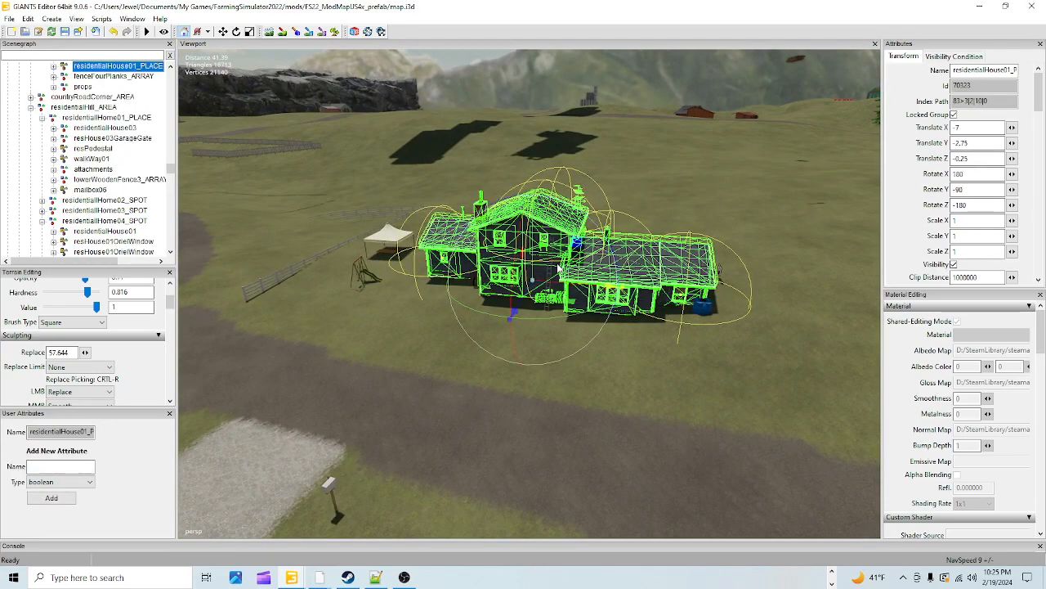
pyautogui.scroll(1, 111, 107)
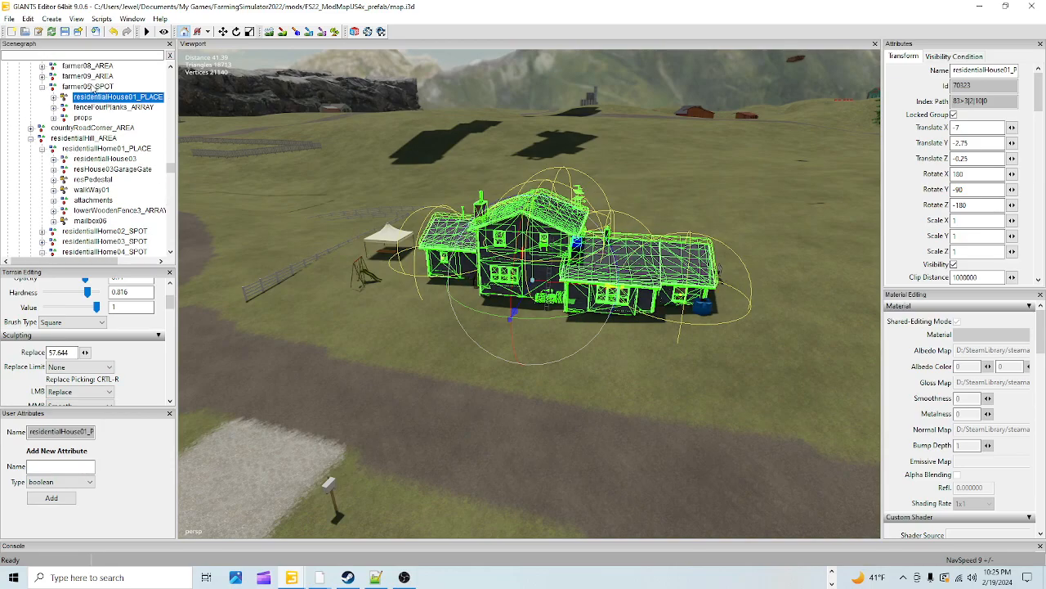
pyautogui.click(94, 87)
pyautogui.moveTo(562, 264); pyautogui.dragTo(521, 172)
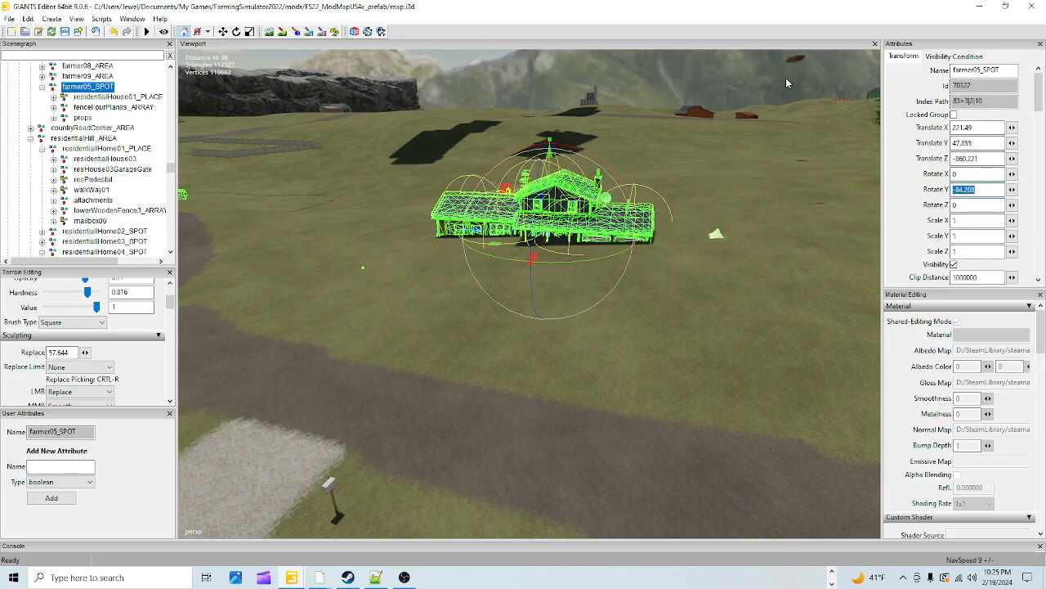
pyautogui.write('-90')
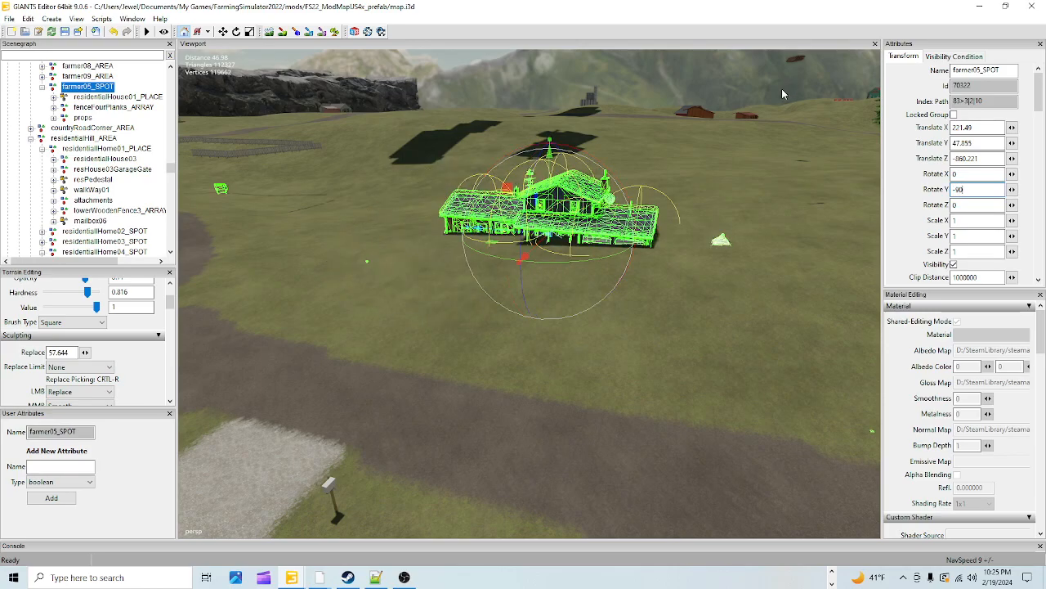
# - Shift the farmer05_SPOT copy toward the dirt road to about Z -851.8 and examine how it sits on the lot
pyautogui.moveTo(533, 256); pyautogui.dragTo(549, 380)
pyautogui.scroll(6, 549, 381)
pyautogui.keyDown('alt'); pyautogui.moveTo(646, 118); pyautogui.dragTo(537, 219); pyautogui.keyUp('alt')
pyautogui.scroll(-6, 537, 219)
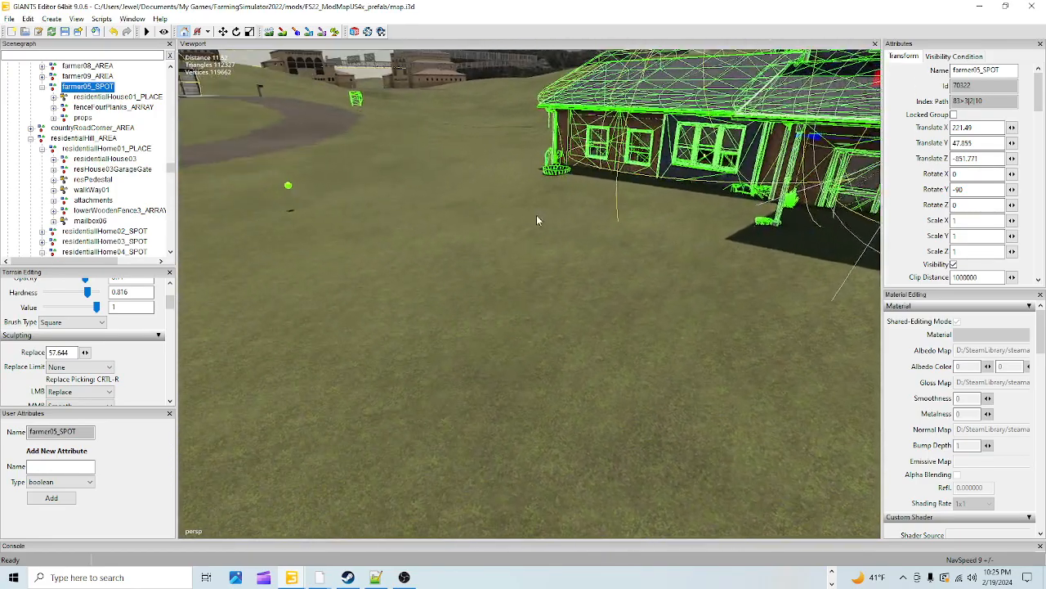
pyautogui.scroll(6, 502, 250)
pyautogui.keyDown('alt'); pyautogui.moveTo(531, 265); pyautogui.dragTo(613, 219); pyautogui.keyUp('alt')
pyautogui.keyDown('alt'); pyautogui.moveTo(632, 185); pyautogui.dragTo(564, 214); pyautogui.keyUp('alt')
pyautogui.scroll(-6, 564, 214)
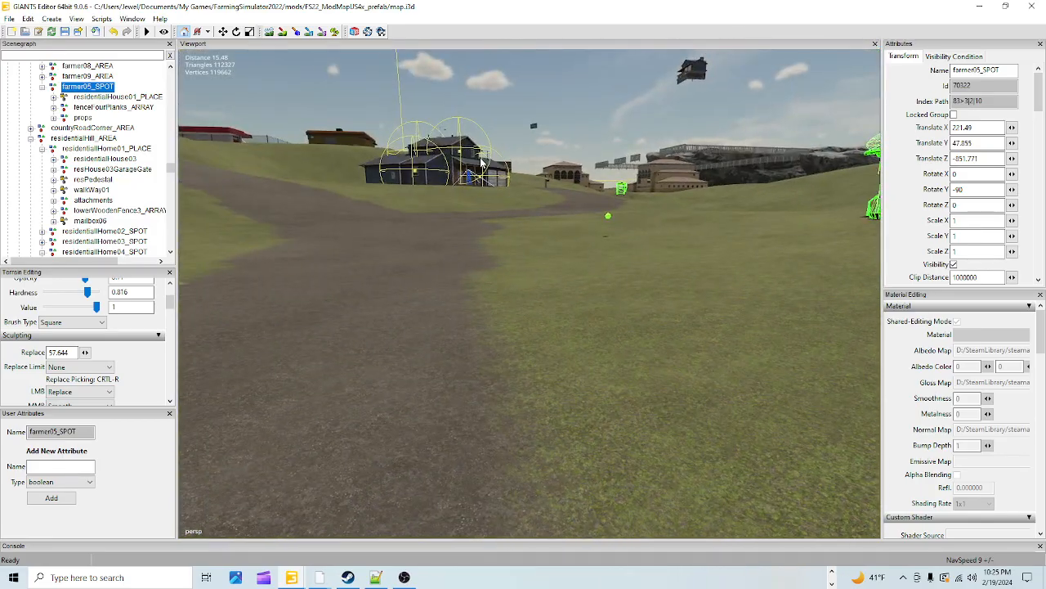
# - Raise the farmer05_SPOT copy to about Y 48.589 and shift it along the lot to about X 211.074
pyautogui.keyDown('alt'); pyautogui.moveTo(490, 237); pyautogui.dragTo(743, 299); pyautogui.keyUp('alt')
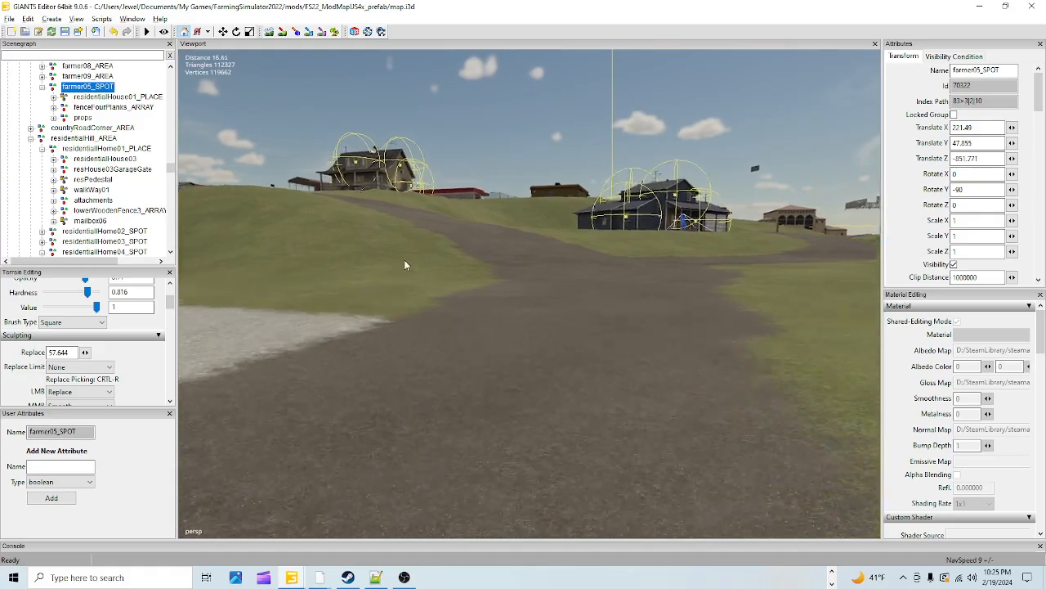
pyautogui.scroll(5, 570, 252)
pyautogui.scroll(-5, 570, 253)
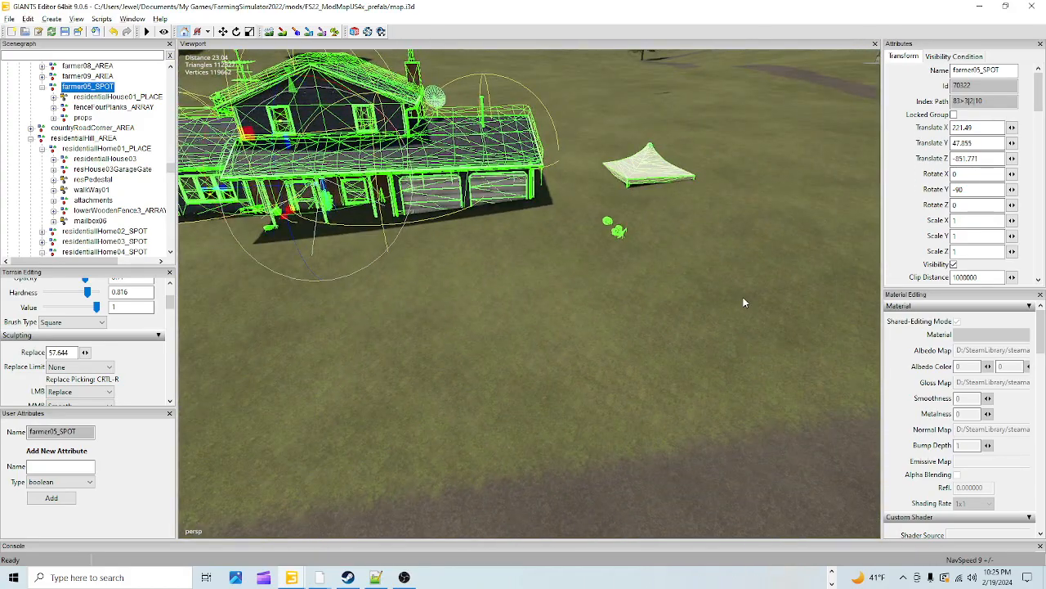
pyautogui.scroll(-4, 743, 299)
pyautogui.keyDown('alt'); pyautogui.moveTo(682, 350); pyautogui.dragTo(453, 400); pyautogui.keyUp('alt')
pyautogui.scroll(3, 526, 281)
pyautogui.scroll(4, 471, 318)
pyautogui.scroll(-5, 454, 400)
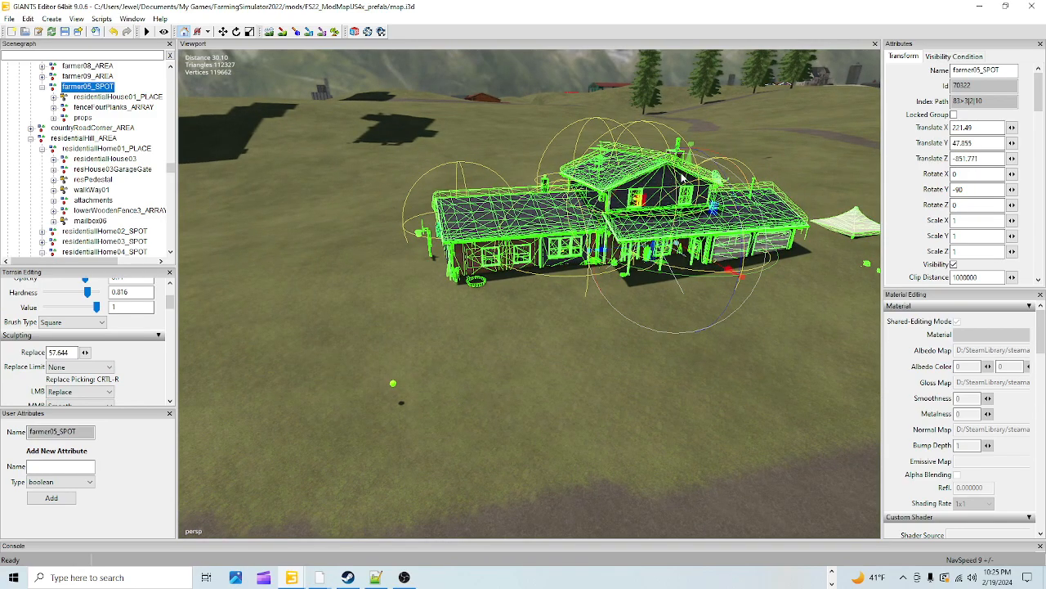
pyautogui.moveTo(687, 179); pyautogui.dragTo(691, 169)
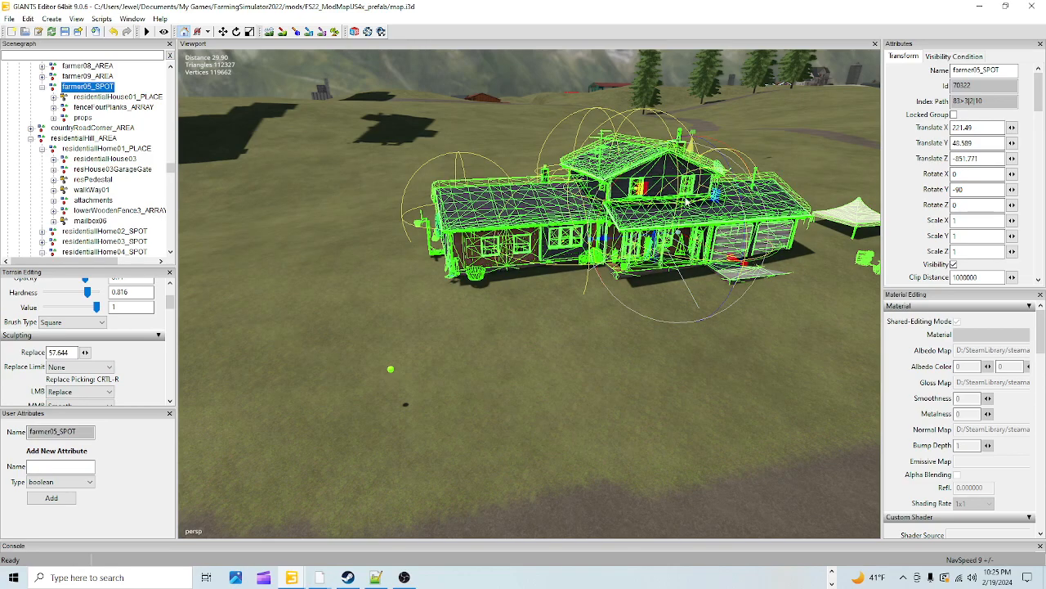
pyautogui.moveTo(658, 209); pyautogui.dragTo(473, 356)
# - Move the farmer05_SPOT copy toward the dirt road to about Z -854.144
pyautogui.scroll(5, 474, 357)
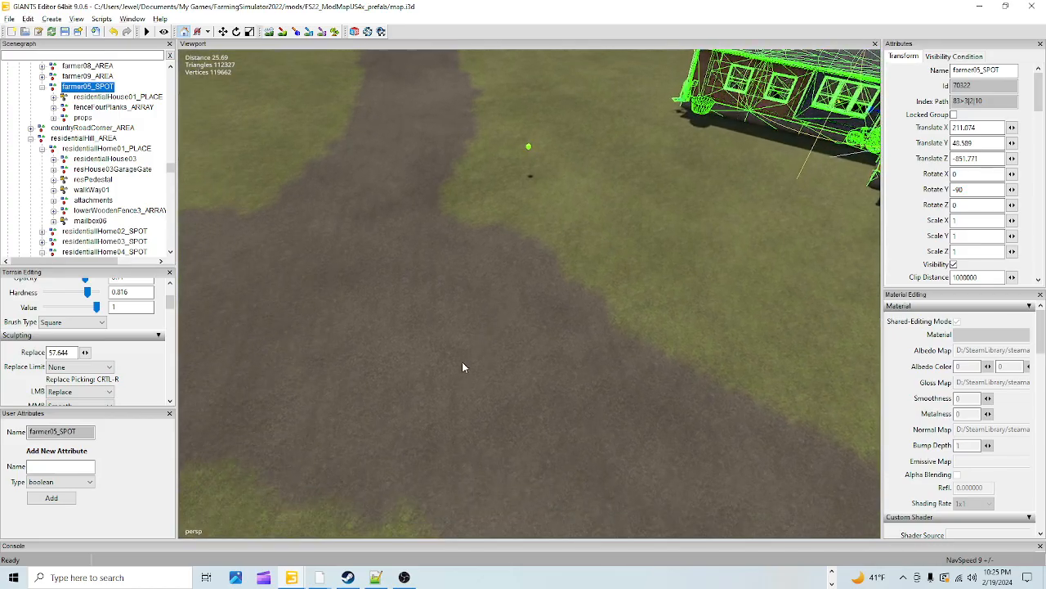
pyautogui.keyDown('alt'); pyautogui.moveTo(514, 215); pyautogui.dragTo(722, 292); pyautogui.keyUp('alt')
pyautogui.scroll(4, 495, 289)
pyautogui.scroll(-4, 588, 379)
pyautogui.scroll(4, 587, 380)
pyautogui.moveTo(588, 379)
pyautogui.keyDown('alt'); pyautogui.mouseDown()
pyautogui.moveTo(555, 312)
pyautogui.moveTo(708, 344)
pyautogui.moveTo(609, 418)
pyautogui.moveTo(634, 415)
pyautogui.moveTo(651, 335)
pyautogui.moveTo(594, 383)
pyautogui.moveTo(571, 376)
pyautogui.mouseUp(); pyautogui.keyUp('alt')
pyautogui.moveTo(470, 221); pyautogui.dragTo(461, 285)
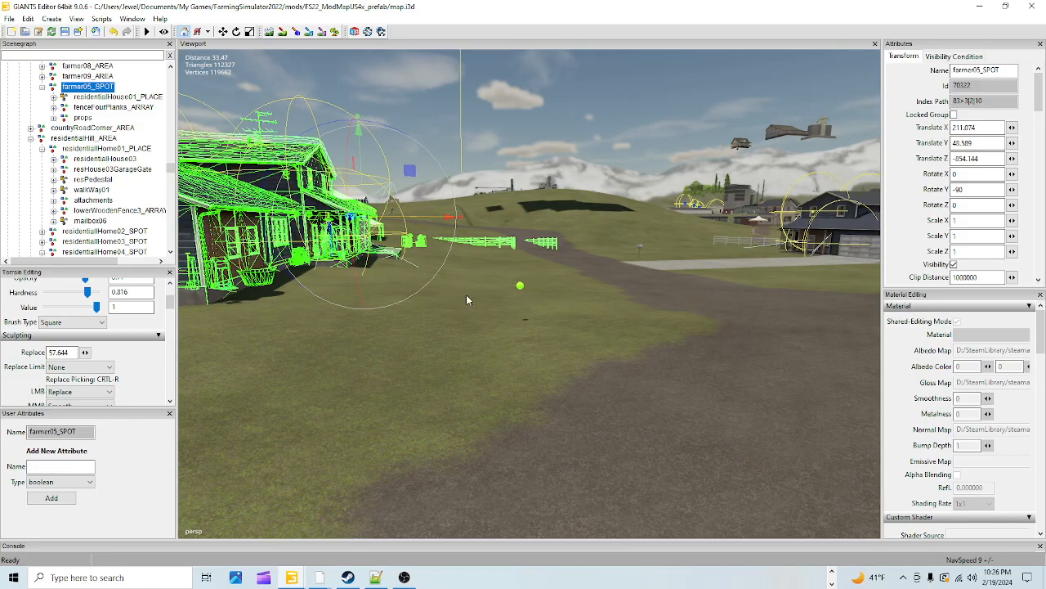
# - Shift the farmer05_SPOT copy along the dirt road, away from the curve, to about X 215.436
pyautogui.keyDown('alt'); pyautogui.moveTo(595, 392); pyautogui.dragTo(564, 362); pyautogui.keyUp('alt')
pyautogui.scroll(5, 633, 235)
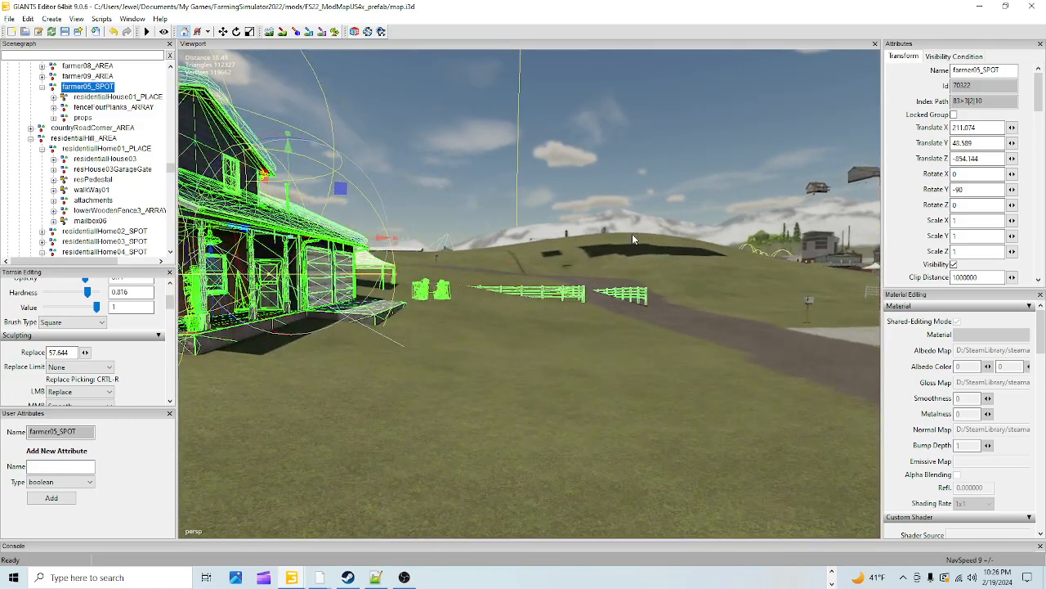
pyautogui.keyDown('alt'); pyautogui.moveTo(633, 236); pyautogui.dragTo(336, 329); pyautogui.keyUp('alt')
pyautogui.scroll(-5, 335, 334)
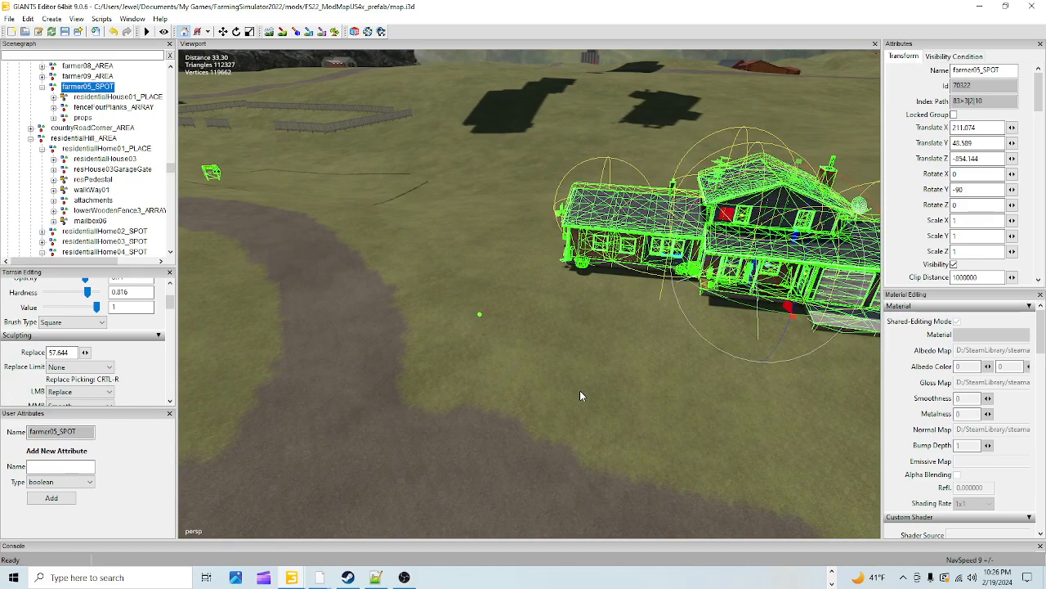
pyautogui.moveTo(730, 268); pyautogui.dragTo(789, 251)
# - Check the house base against the ground from the front and lower the farmer05_SPOT copy to about Y 48.255
pyautogui.keyDown('alt'); pyautogui.moveTo(791, 321); pyautogui.dragTo(798, 369); pyautogui.keyUp('alt')
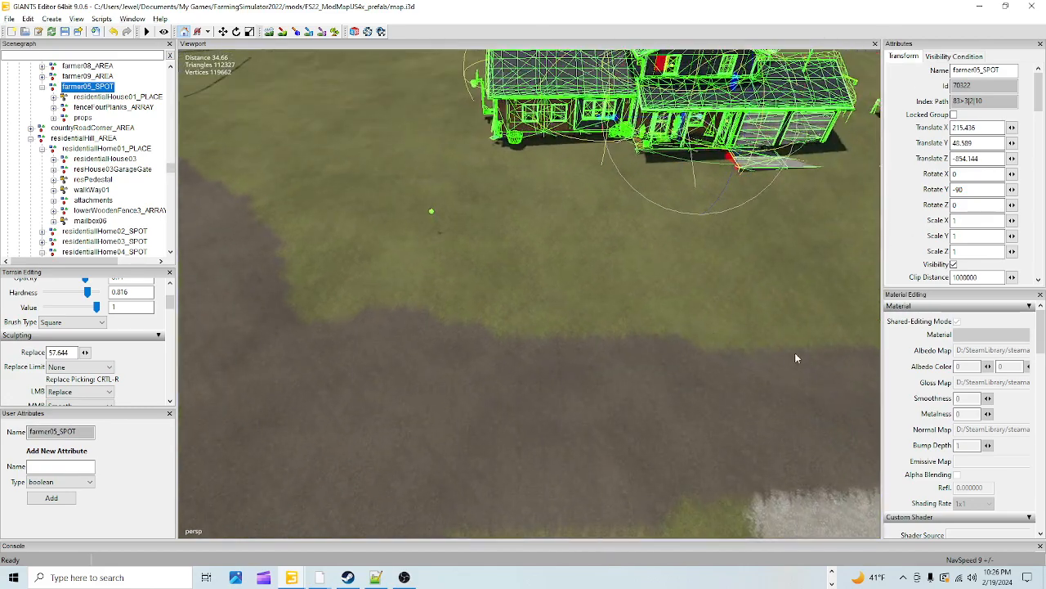
pyautogui.scroll(-4, 682, 390)
pyautogui.keyDown('alt'); pyautogui.moveTo(682, 390); pyautogui.dragTo(610, 347); pyautogui.keyUp('alt')
pyautogui.scroll(5, 664, 378)
pyautogui.scroll(5, 642, 262)
pyautogui.scroll(-5, 541, 327)
pyautogui.scroll(5, 592, 306)
pyautogui.scroll(-3, 609, 311)
pyautogui.scroll(-4, 583, 346)
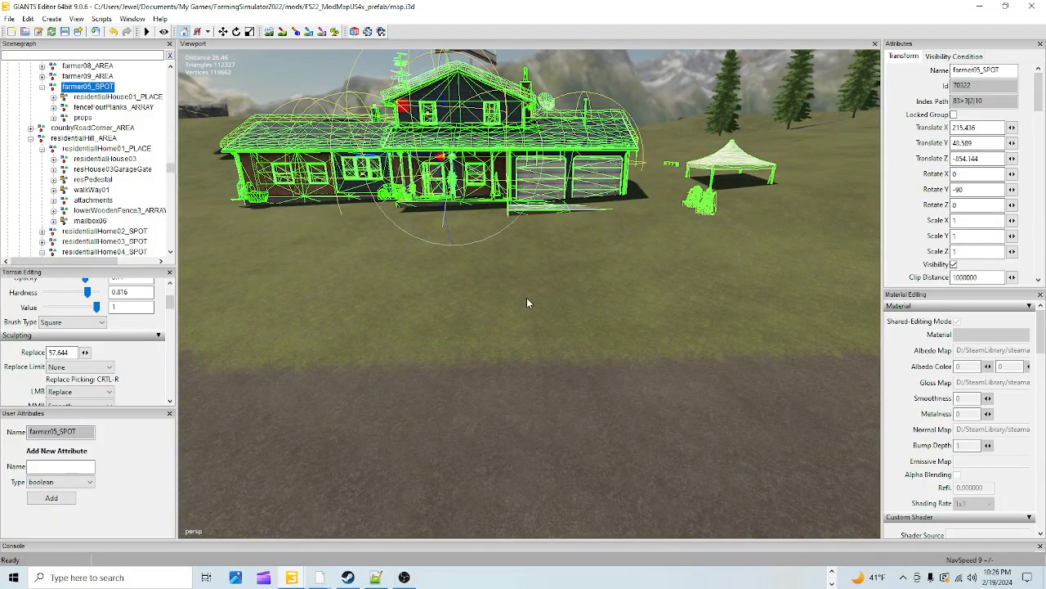
pyautogui.keyDown('alt'); pyautogui.moveTo(530, 325); pyautogui.dragTo(577, 338); pyautogui.keyUp('alt')
pyautogui.scroll(2, 640, 328)
pyautogui.scroll(3, 627, 315)
pyautogui.scroll(-3, 561, 365)
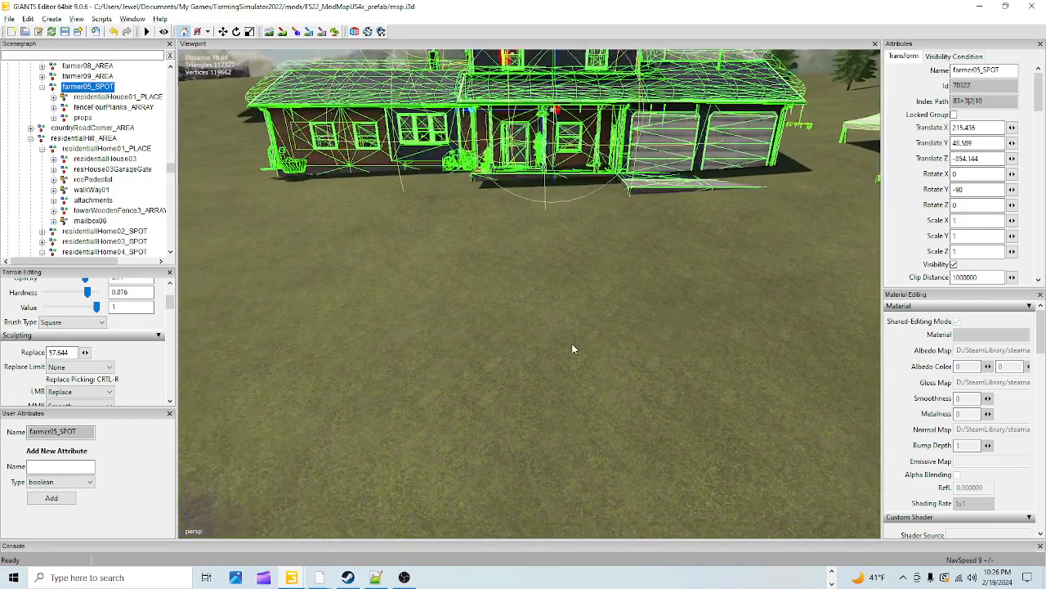
pyautogui.scroll(-3, 576, 338)
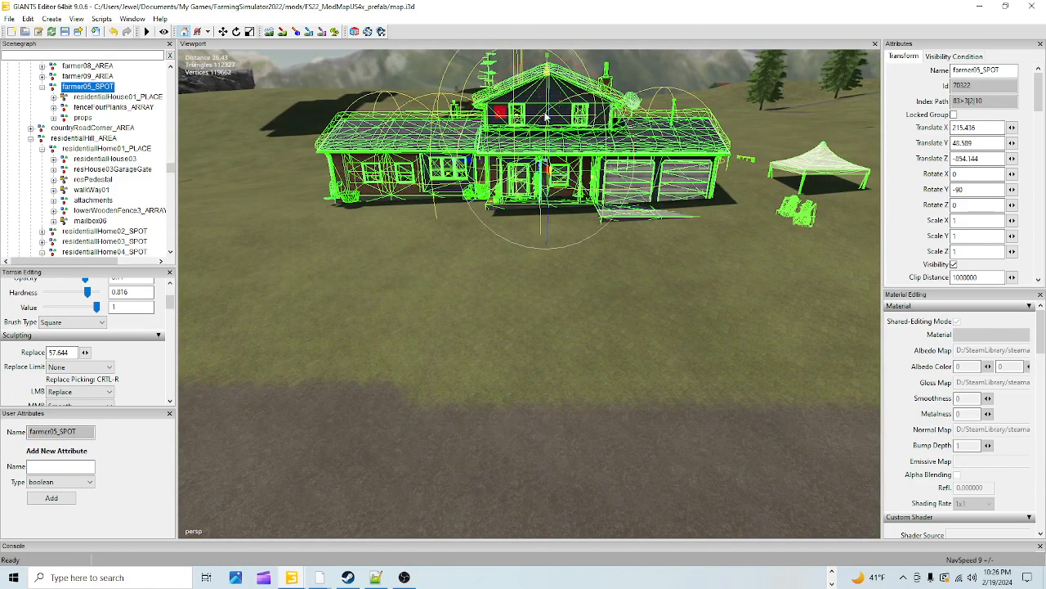
pyautogui.moveTo(547, 116); pyautogui.dragTo(541, 121)
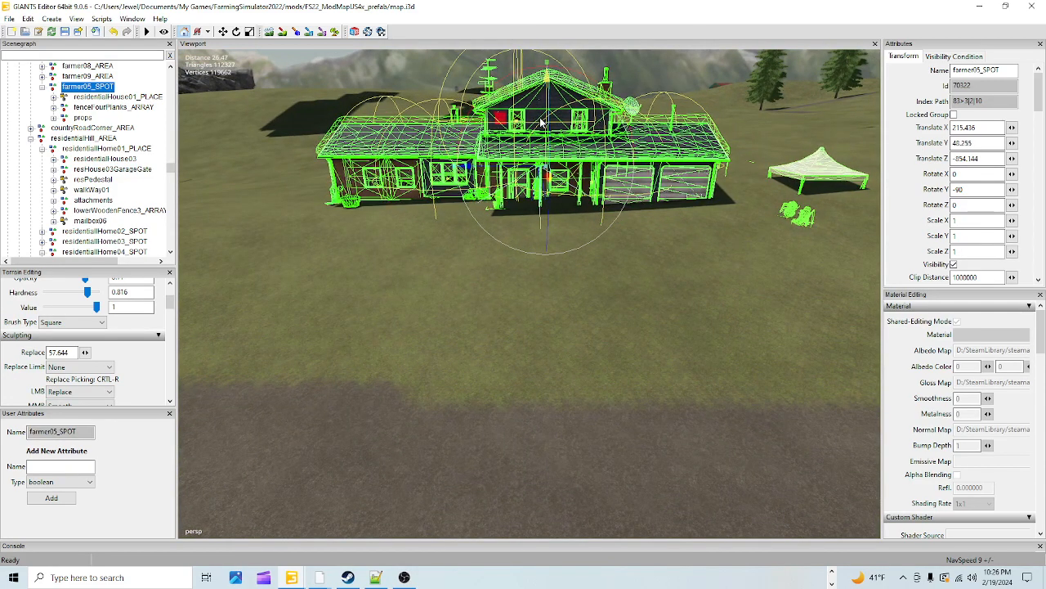
# - Level the terrain under and around the farmer05_SPOT house with terrain sculpting at a Replace height of 45.506
pyautogui.keyDown('alt'); pyautogui.moveTo(584, 318); pyautogui.dragTo(520, 362); pyautogui.keyUp('alt')
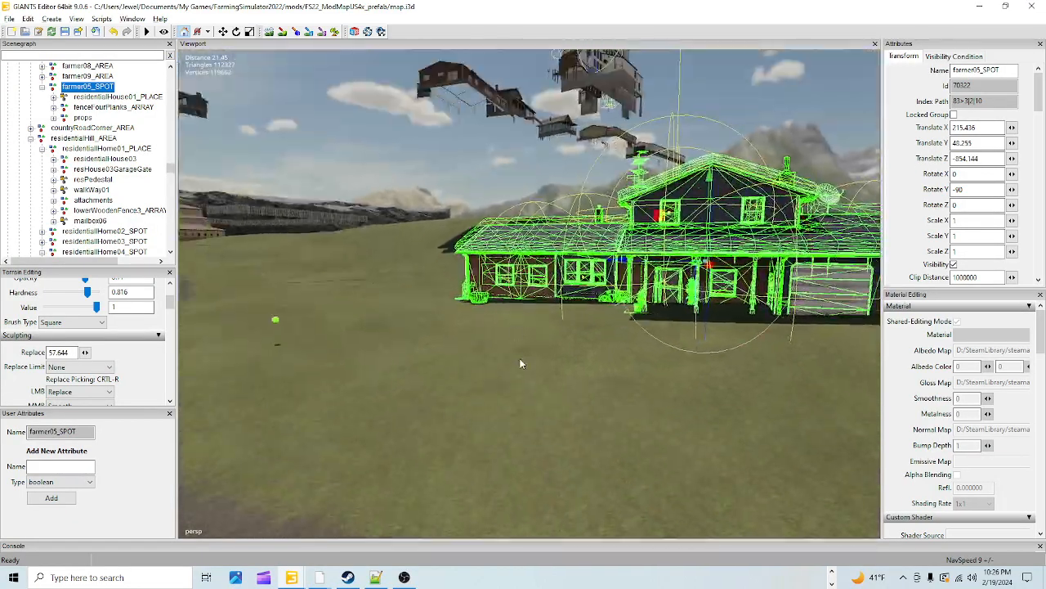
pyautogui.scroll(4, 572, 340)
pyautogui.keyDown('alt'); pyautogui.moveTo(587, 333); pyautogui.dragTo(714, 364); pyautogui.keyUp('alt')
pyautogui.keyDown('alt'); pyautogui.moveTo(654, 338); pyautogui.dragTo(727, 371); pyautogui.keyUp('alt')
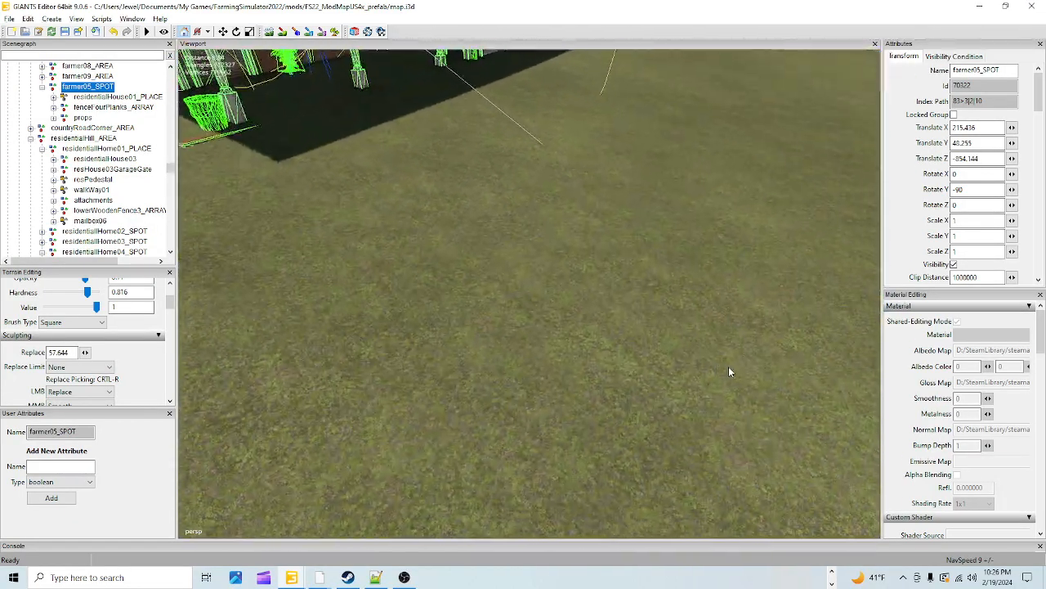
pyautogui.scroll(-6, 716, 373)
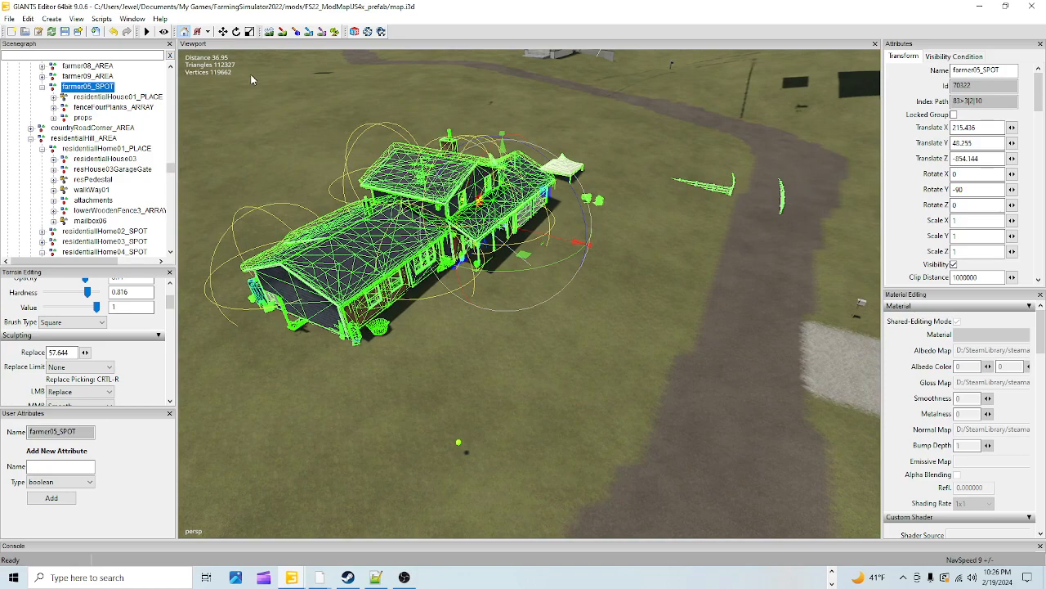
pyautogui.click(269, 31)
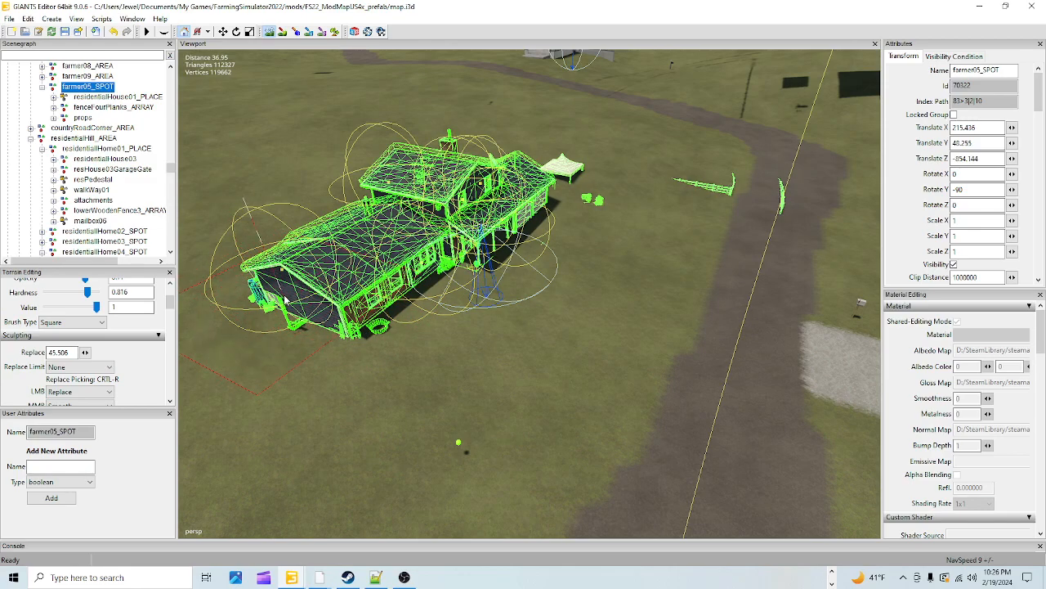
pyautogui.click(563, 160)
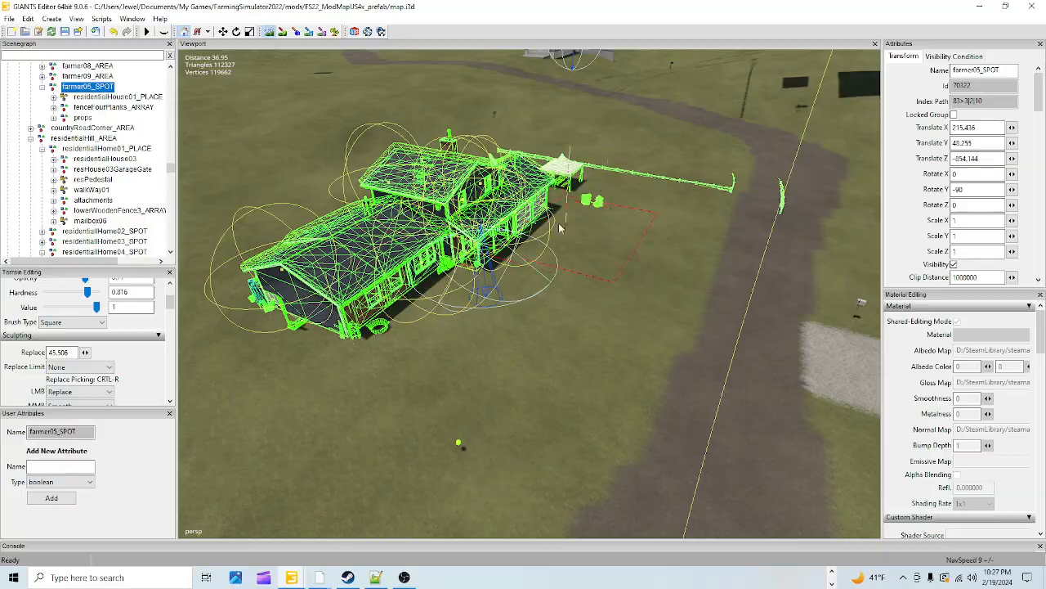
pyautogui.click(270, 32)
# - Raise the farmer05_SPOT copy to about Y 48.471 so the slab in front of the garage clears the ground
pyautogui.keyDown('alt'); pyautogui.moveTo(472, 431); pyautogui.dragTo(609, 131, button='right'); pyautogui.keyUp('alt')
pyautogui.keyDown('alt'); pyautogui.moveTo(609, 131); pyautogui.dragTo(608, 377); pyautogui.keyUp('alt')
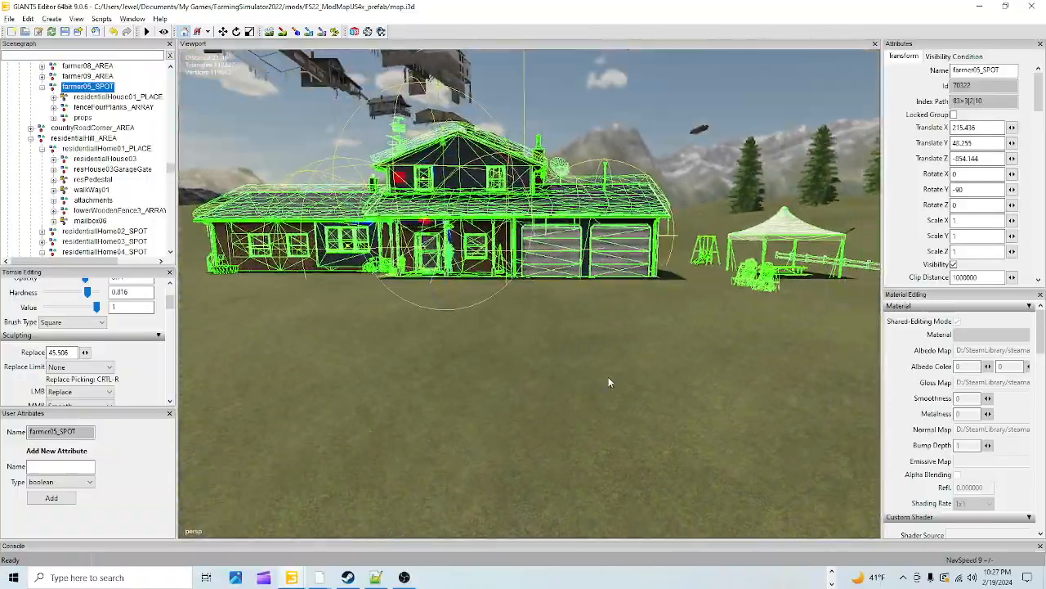
pyautogui.keyDown('alt'); pyautogui.moveTo(608, 377); pyautogui.dragTo(646, 288, button='right'); pyautogui.keyUp('alt')
pyautogui.moveTo(614, 366)
pyautogui.keyDown('alt'); pyautogui.mouseDown()
pyautogui.moveTo(616, 355)
pyautogui.moveTo(605, 365)
pyautogui.mouseUp(); pyautogui.keyUp('alt')
pyautogui.keyDown('alt'); pyautogui.moveTo(605, 365); pyautogui.dragTo(644, 311, button='right'); pyautogui.keyUp('alt')
pyautogui.keyDown('alt'); pyautogui.moveTo(645, 311); pyautogui.dragTo(638, 320); pyautogui.keyUp('alt')
pyautogui.keyDown('alt'); pyautogui.moveTo(637, 320); pyautogui.dragTo(553, 414, button='right'); pyautogui.keyUp('alt')
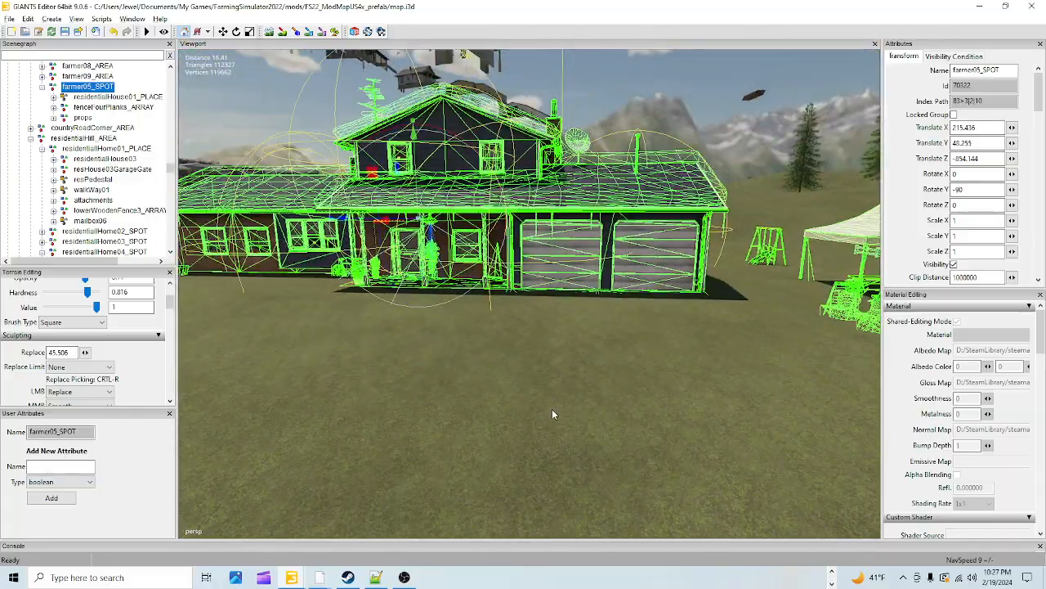
pyautogui.moveTo(418, 171); pyautogui.dragTo(423, 167)
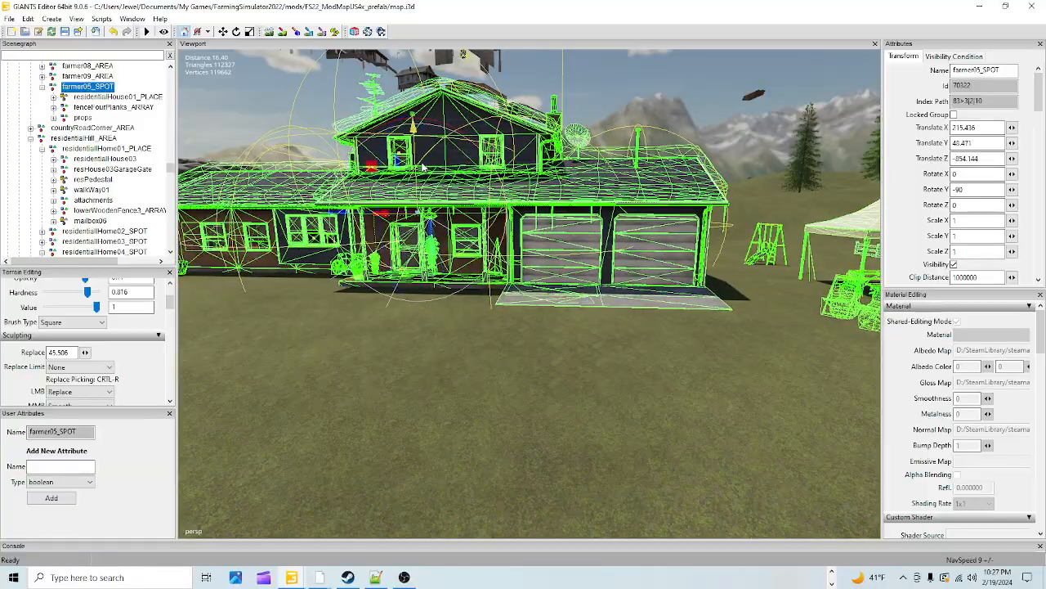
# - Examine the placed farmer05_SPOT house, its props and the ground between the garage and the dirt road
pyautogui.keyDown('alt'); pyautogui.moveTo(503, 386); pyautogui.dragTo(551, 297, button='right'); pyautogui.keyUp('alt')
pyautogui.keyDown('alt'); pyautogui.moveTo(551, 296); pyautogui.dragTo(527, 302); pyautogui.keyUp('alt')
pyautogui.keyDown('alt'); pyautogui.moveTo(526, 303); pyautogui.dragTo(511, 438, button='right'); pyautogui.keyUp('alt')
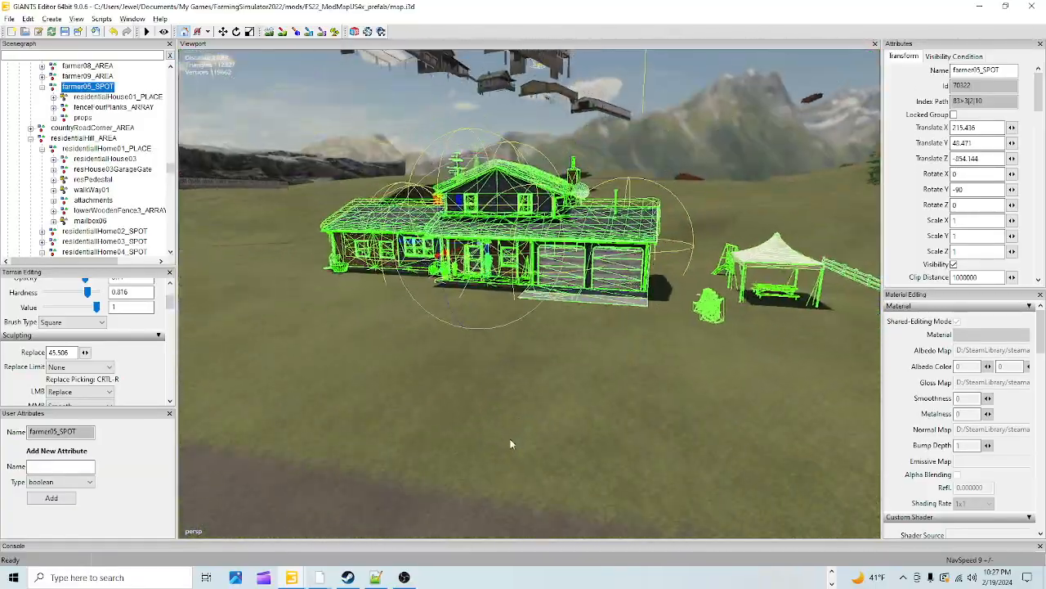
pyautogui.keyDown('alt'); pyautogui.moveTo(510, 438); pyautogui.dragTo(496, 426); pyautogui.keyUp('alt')
pyautogui.keyDown('alt'); pyautogui.moveTo(496, 427); pyautogui.dragTo(623, 343, button='right'); pyautogui.keyUp('alt')
pyautogui.keyDown('alt'); pyautogui.moveTo(623, 344); pyautogui.dragTo(708, 288); pyautogui.keyUp('alt')
pyautogui.keyDown('alt'); pyautogui.moveTo(709, 292); pyautogui.dragTo(703, 261, button='right'); pyautogui.keyUp('alt')
pyautogui.keyDown('alt'); pyautogui.moveTo(703, 261); pyautogui.dragTo(478, 241); pyautogui.keyUp('alt')
pyautogui.keyDown('alt'); pyautogui.moveTo(478, 241); pyautogui.dragTo(475, 356, button='right'); pyautogui.keyUp('alt')
pyautogui.keyDown('alt'); pyautogui.moveTo(475, 355); pyautogui.dragTo(559, 385); pyautogui.keyUp('alt')
pyautogui.keyDown('alt'); pyautogui.moveTo(558, 385); pyautogui.dragTo(560, 393, button='right'); pyautogui.keyUp('alt')
pyautogui.keyDown('alt'); pyautogui.moveTo(560, 394); pyautogui.dragTo(534, 382); pyautogui.keyUp('alt')
pyautogui.keyDown('alt'); pyautogui.moveTo(532, 382); pyautogui.dragTo(564, 359, button='right'); pyautogui.keyUp('alt')
pyautogui.keyDown('alt'); pyautogui.moveTo(564, 359); pyautogui.dragTo(538, 369); pyautogui.keyUp('alt')
pyautogui.keyDown('alt'); pyautogui.moveTo(538, 371); pyautogui.dragTo(533, 364, button='right'); pyautogui.keyUp('alt')
pyautogui.keyDown('alt'); pyautogui.moveTo(533, 365); pyautogui.dragTo(473, 386); pyautogui.keyUp('alt')
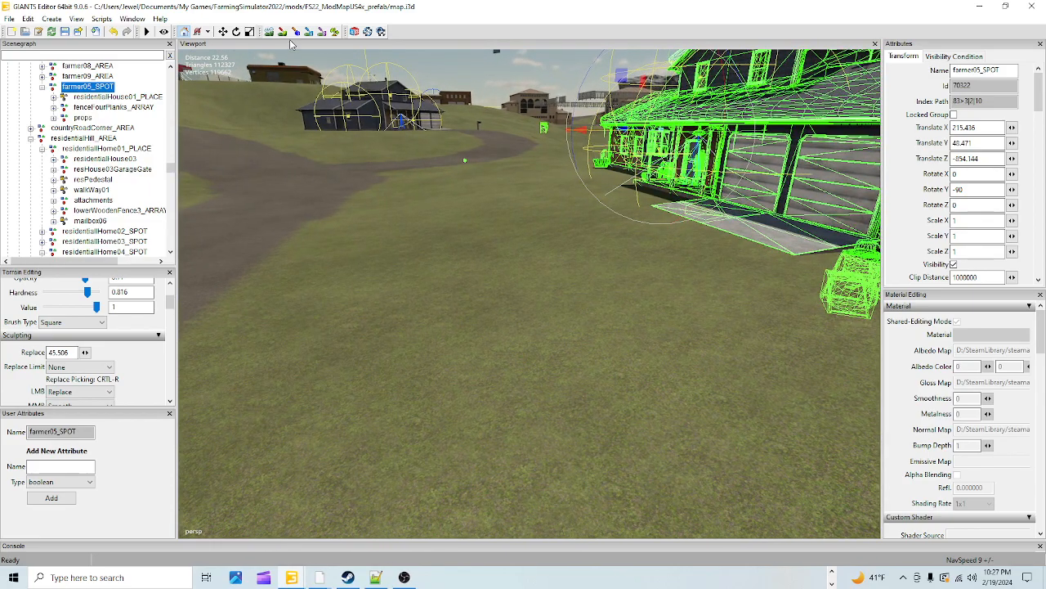
# - Paint a driveway from the garage slab to the dirt road with the PATHWAYGRAVEL texture layer
pyautogui.scroll(-5, 165, 382)
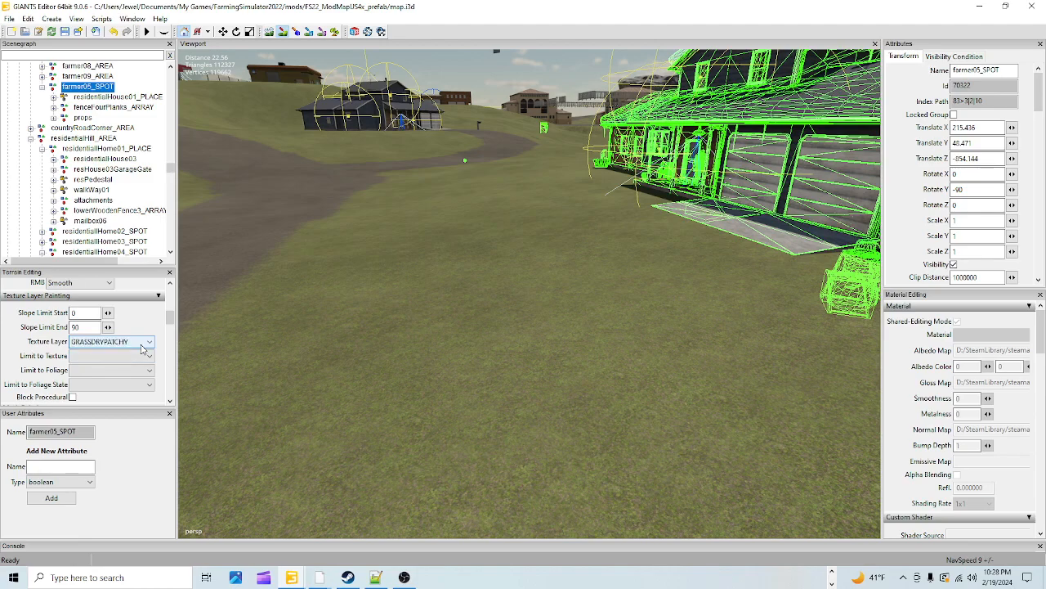
pyautogui.click(146, 344)
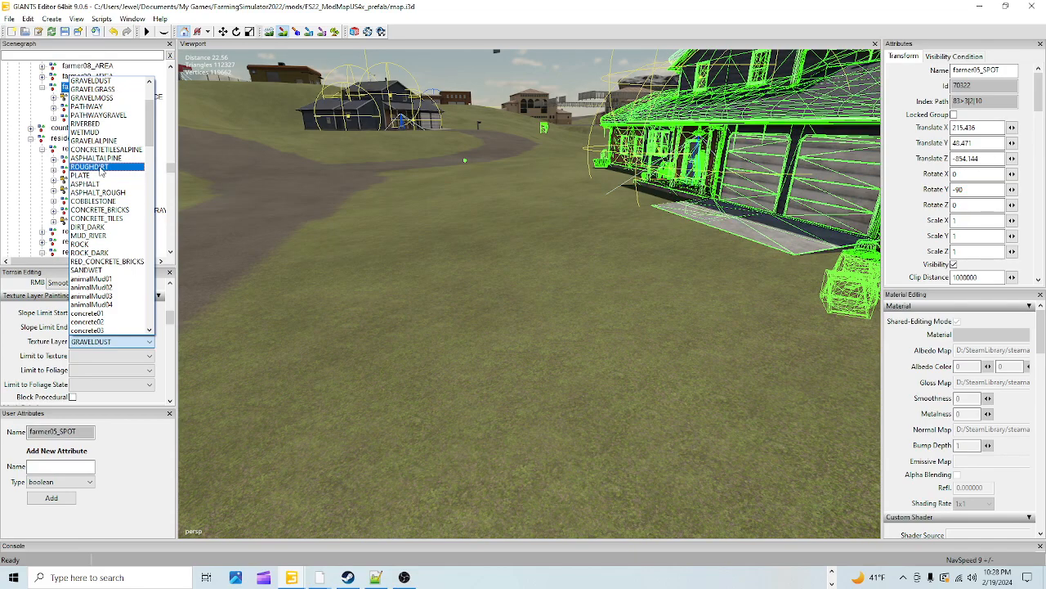
pyautogui.scroll(1, 98, 140)
pyautogui.scroll(1, 98, 141)
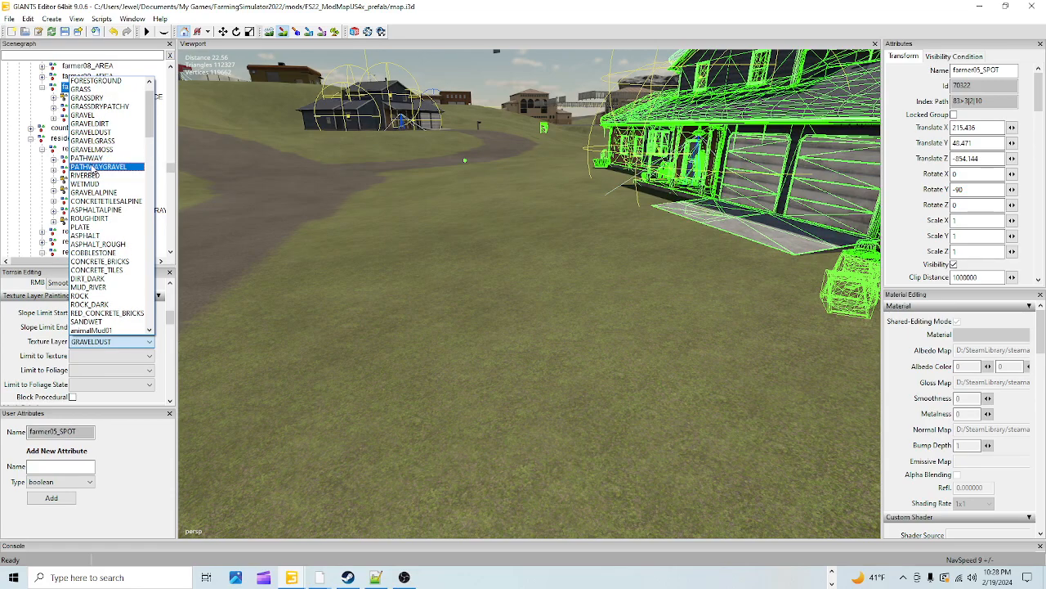
pyautogui.click(96, 167)
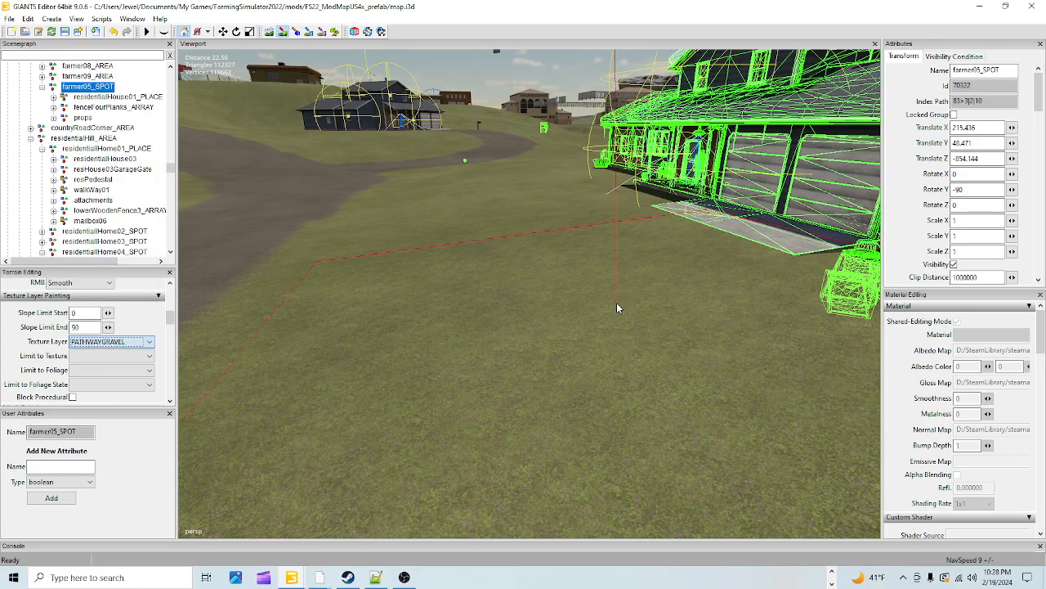
pyautogui.click(636, 244)
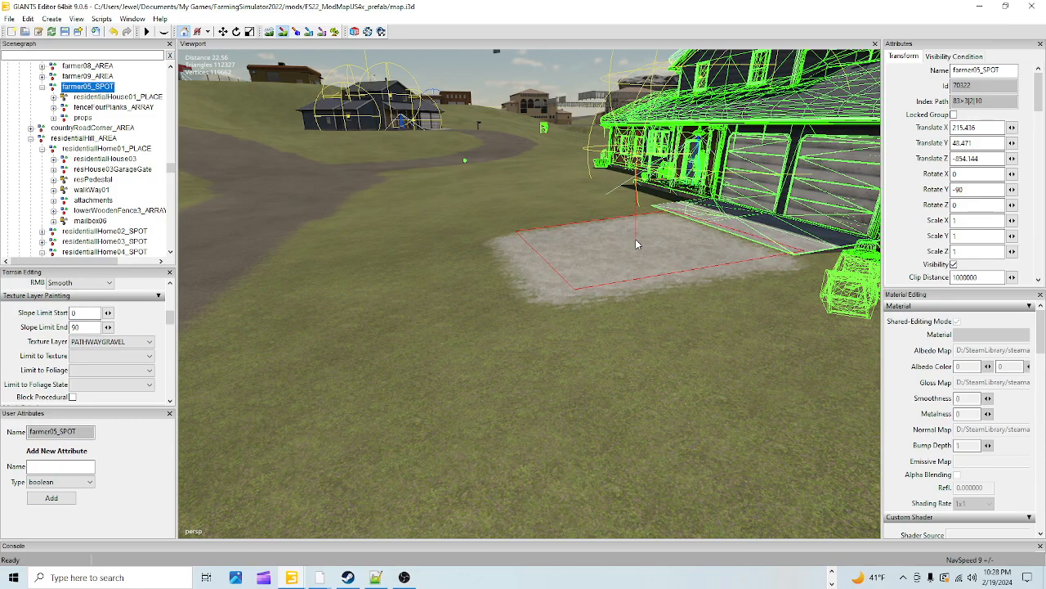
pyautogui.moveTo(637, 244)
pyautogui.mouseDown()
pyautogui.moveTo(411, 283)
pyautogui.moveTo(425, 270)
pyautogui.moveTo(347, 294)
pyautogui.moveTo(458, 291)
pyautogui.moveTo(636, 260)
pyautogui.moveTo(619, 237)
pyautogui.moveTo(549, 241)
pyautogui.moveTo(353, 275)
pyautogui.moveTo(449, 304)
pyautogui.moveTo(750, 245)
pyautogui.moveTo(680, 221)
pyautogui.mouseUp()
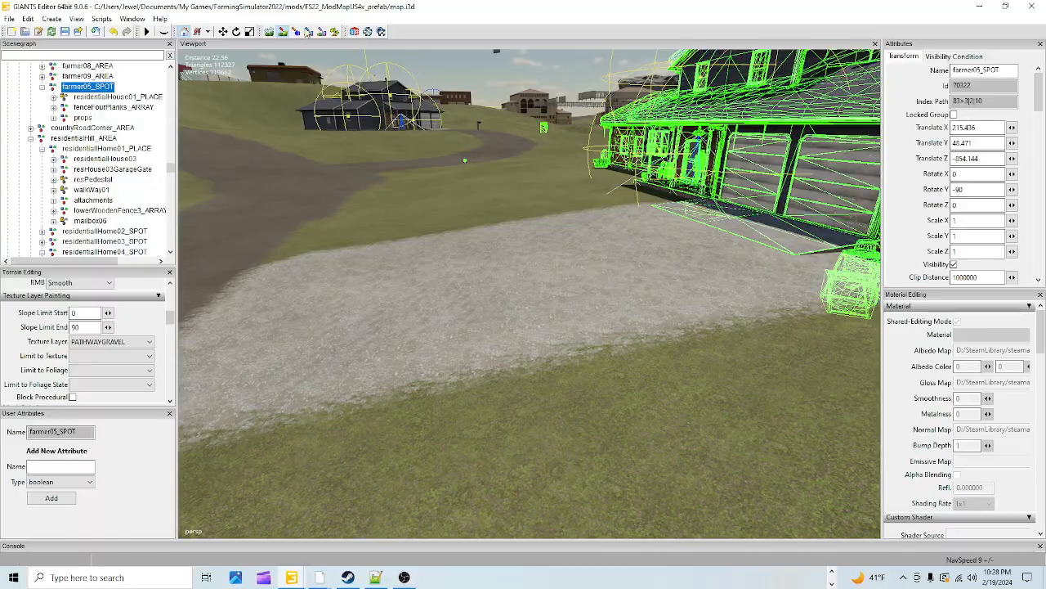
# - Examine the gravel driveway up close and from above, including where it meets the dirt road
pyautogui.keyDown('alt'); pyautogui.moveTo(521, 360); pyautogui.dragTo(518, 290, button='right'); pyautogui.keyUp('alt')
pyautogui.keyDown('alt'); pyautogui.moveTo(517, 289); pyautogui.dragTo(517, 335); pyautogui.keyUp('alt')
pyautogui.moveTo(517, 335)
pyautogui.keyDown('alt'); pyautogui.mouseDown(button='right')
pyautogui.moveTo(523, 300)
pyautogui.moveTo(515, 317)
pyautogui.mouseUp(button='right'); pyautogui.keyUp('alt')
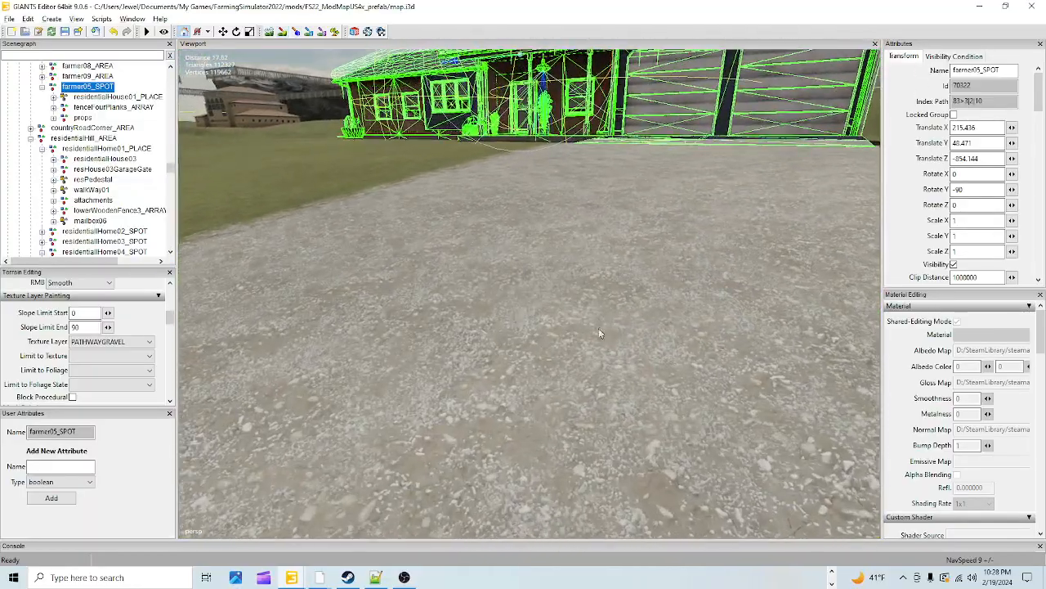
pyautogui.keyDown('alt'); pyautogui.moveTo(515, 317); pyautogui.dragTo(624, 313); pyautogui.keyUp('alt')
pyautogui.keyDown('alt'); pyautogui.moveTo(623, 313); pyautogui.dragTo(600, 403, button='right'); pyautogui.keyUp('alt')
pyautogui.keyDown('alt'); pyautogui.moveTo(600, 403); pyautogui.dragTo(650, 283); pyautogui.keyUp('alt')
pyautogui.keyDown('alt'); pyautogui.moveTo(650, 283); pyautogui.dragTo(538, 359, button='right'); pyautogui.keyUp('alt')
pyautogui.keyDown('alt'); pyautogui.moveTo(539, 359); pyautogui.dragTo(510, 356); pyautogui.keyUp('alt')
pyautogui.keyDown('alt'); pyautogui.moveTo(510, 357); pyautogui.dragTo(540, 314, button='right'); pyautogui.keyUp('alt')
pyautogui.keyDown('alt'); pyautogui.moveTo(540, 315); pyautogui.dragTo(502, 421); pyautogui.keyUp('alt')
pyautogui.keyDown('alt'); pyautogui.moveTo(502, 421); pyautogui.dragTo(618, 365, button='right'); pyautogui.keyUp('alt')
pyautogui.keyDown('alt'); pyautogui.moveTo(618, 365); pyautogui.dragTo(624, 326); pyautogui.keyUp('alt')
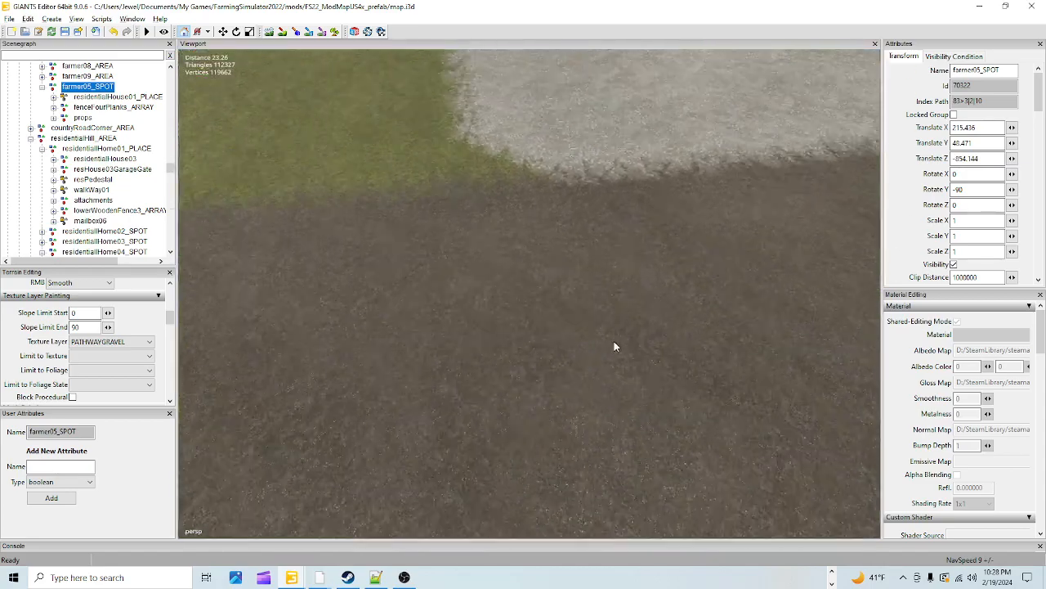
pyautogui.keyDown('alt'); pyautogui.moveTo(624, 326); pyautogui.dragTo(552, 464, button='right'); pyautogui.keyUp('alt')
pyautogui.keyDown('alt'); pyautogui.moveTo(672, 416); pyautogui.dragTo(677, 370); pyautogui.keyUp('alt')
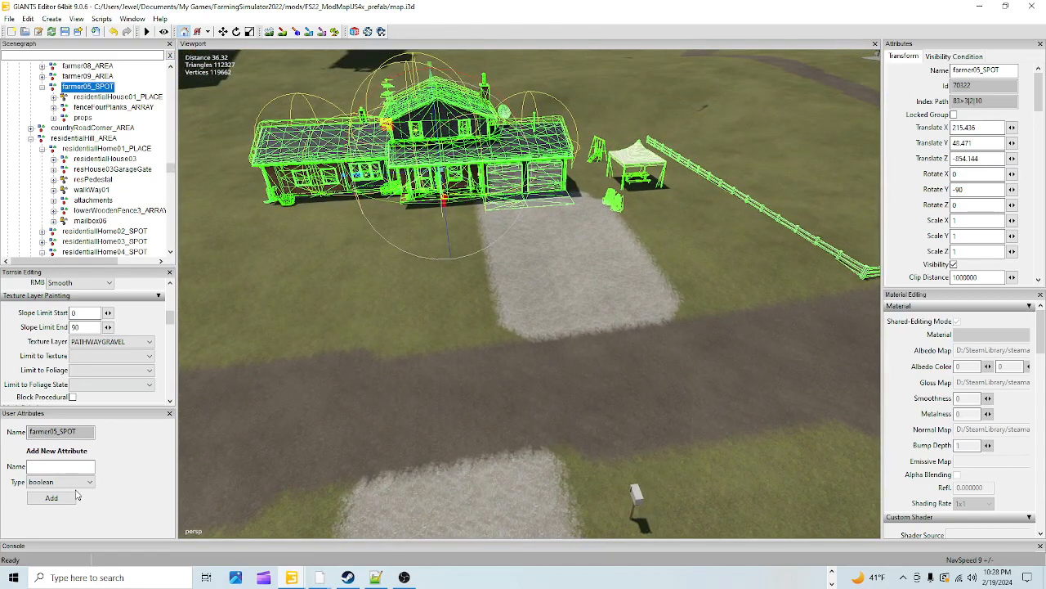
# - Paint the CONCRETE_BRICKS texture layer over the middle of the gravel driveway
pyautogui.click(115, 342)
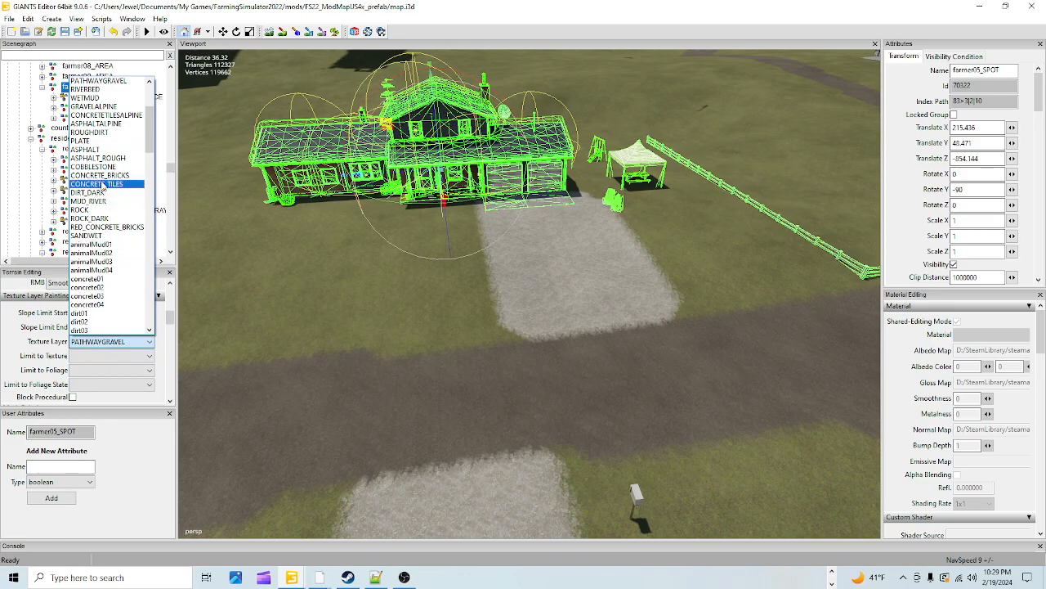
pyautogui.click(98, 175)
pyautogui.moveTo(556, 245)
pyautogui.mouseDown()
pyautogui.moveTo(564, 257)
pyautogui.moveTo(552, 286)
pyautogui.mouseUp()
pyautogui.click(282, 35)
# - Repaint the whole driveway from the garage slab to the dirt road with the RedgroundBricks03 texture layer
pyautogui.scroll(10, 538, 327)
pyautogui.scroll(-10, 606, 309)
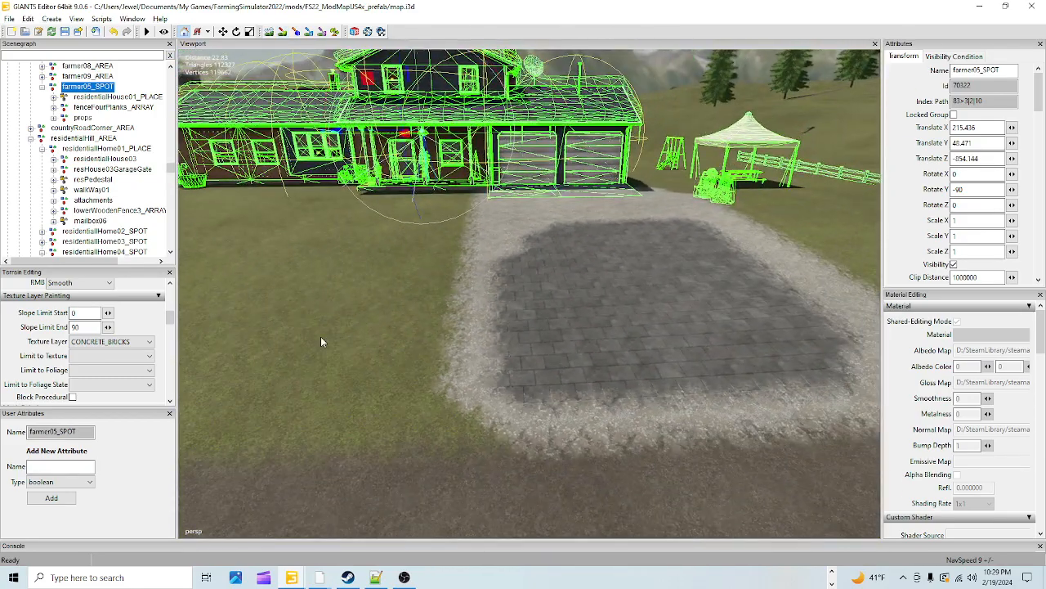
pyautogui.click(110, 341)
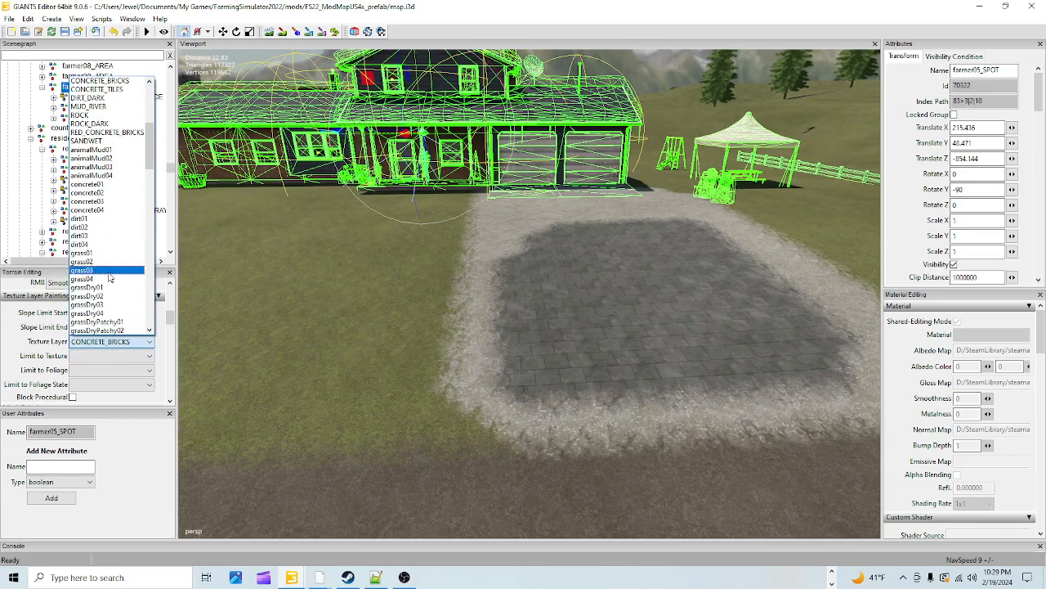
pyautogui.scroll(-10, 109, 278)
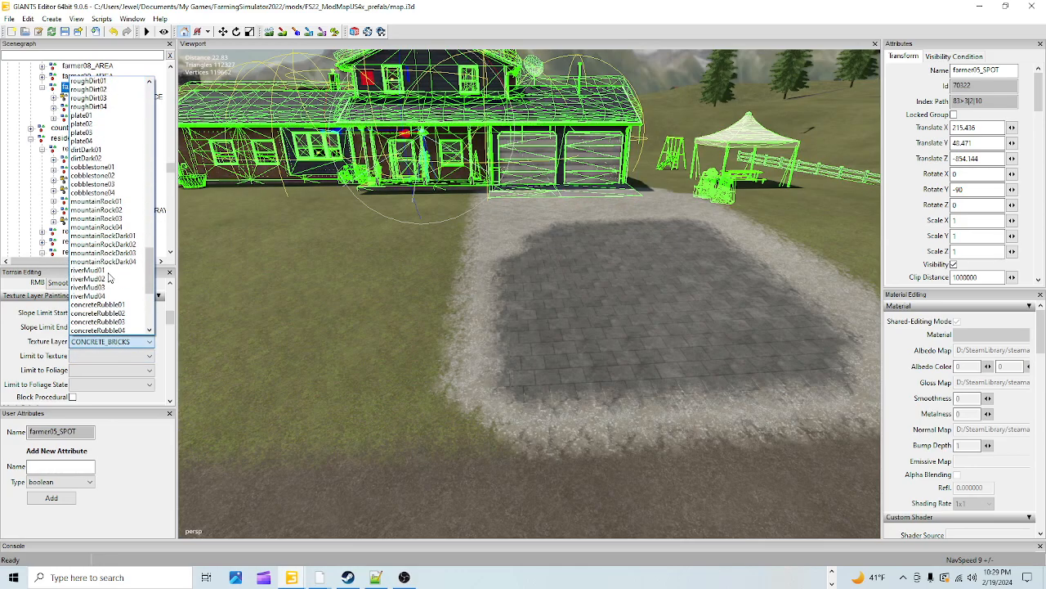
pyautogui.scroll(-4, 109, 277)
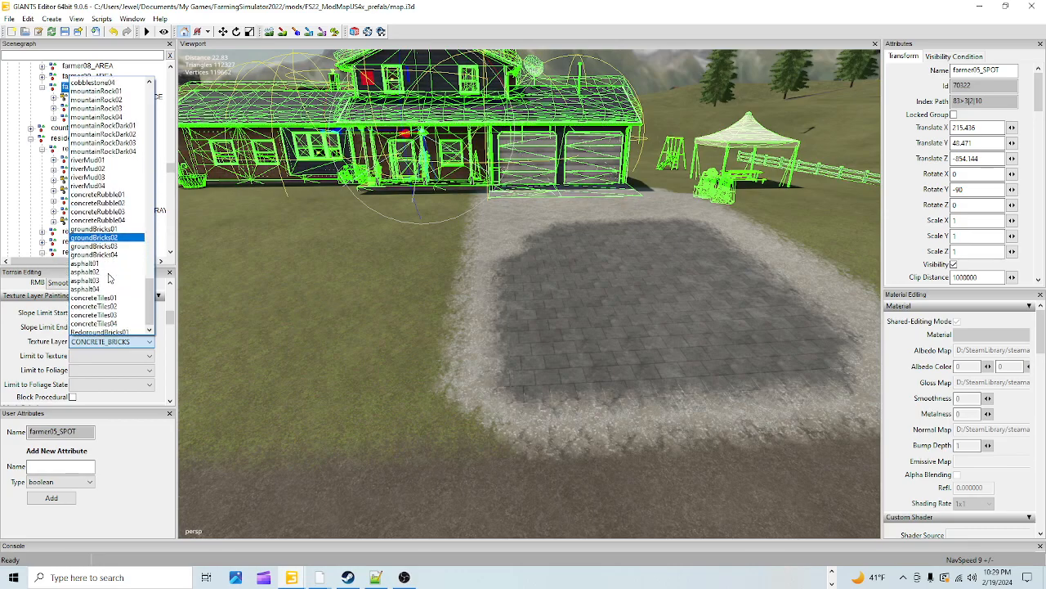
pyautogui.scroll(-2, 109, 278)
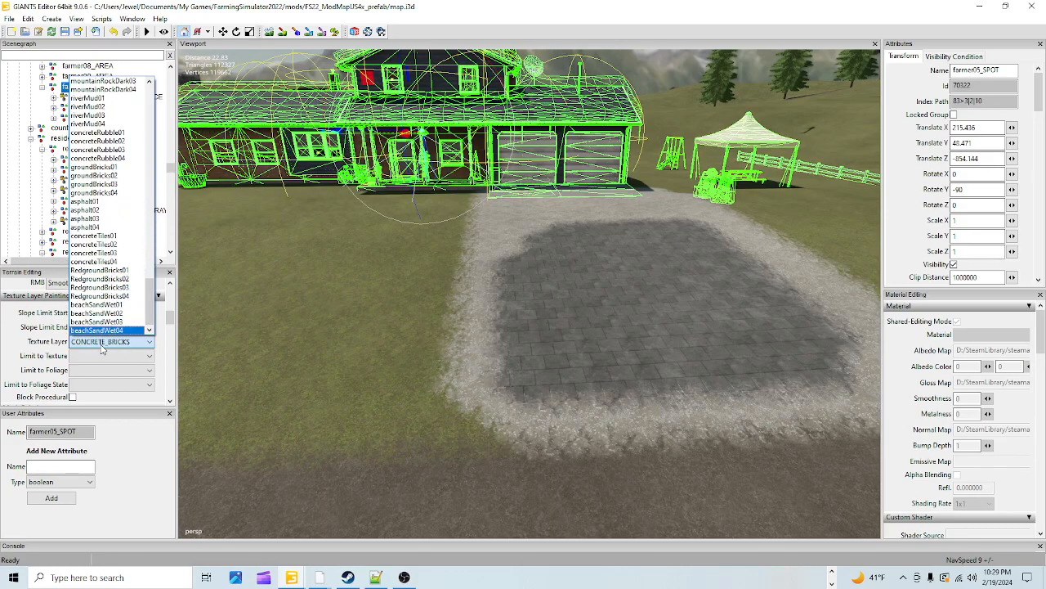
pyautogui.click(107, 287)
pyautogui.moveTo(629, 304)
pyautogui.mouseDown()
pyautogui.moveTo(647, 294)
pyautogui.moveTo(617, 324)
pyautogui.moveTo(567, 328)
pyautogui.moveTo(561, 248)
pyautogui.moveTo(540, 201)
pyautogui.moveTo(614, 205)
pyautogui.moveTo(624, 240)
pyautogui.moveTo(655, 262)
pyautogui.moveTo(674, 250)
pyautogui.moveTo(642, 204)
pyautogui.moveTo(728, 319)
pyautogui.moveTo(673, 300)
pyautogui.mouseUp()
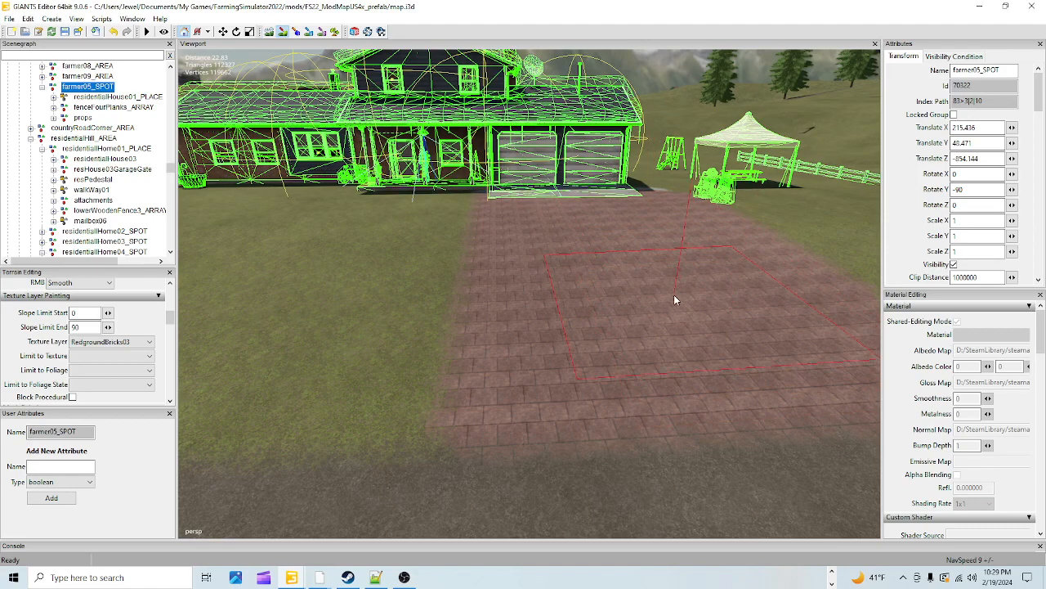
pyautogui.click(283, 35)
# - Paint the GRASS texture layer over the leftover gravel at the garage corner and along the driveway's edge facing the canopy tent
pyautogui.moveTo(590, 323)
pyautogui.keyDown('alt'); pyautogui.mouseDown(button='right')
pyautogui.moveTo(581, 416)
pyautogui.moveTo(599, 305)
pyautogui.mouseUp(button='right'); pyautogui.keyUp('alt')
pyautogui.keyDown('alt'); pyautogui.moveTo(598, 309); pyautogui.dragTo(377, 484); pyautogui.keyUp('alt')
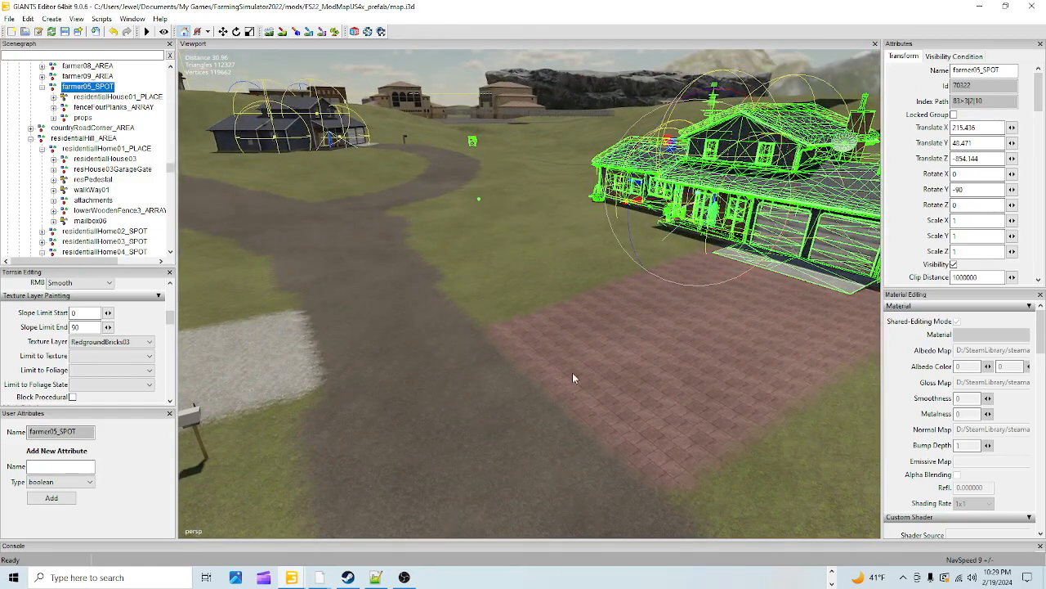
pyautogui.keyDown('alt'); pyautogui.moveTo(564, 407); pyautogui.dragTo(592, 412); pyautogui.keyUp('alt')
pyautogui.keyDown('alt'); pyautogui.moveTo(591, 412); pyautogui.dragTo(440, 424, button='right'); pyautogui.keyUp('alt')
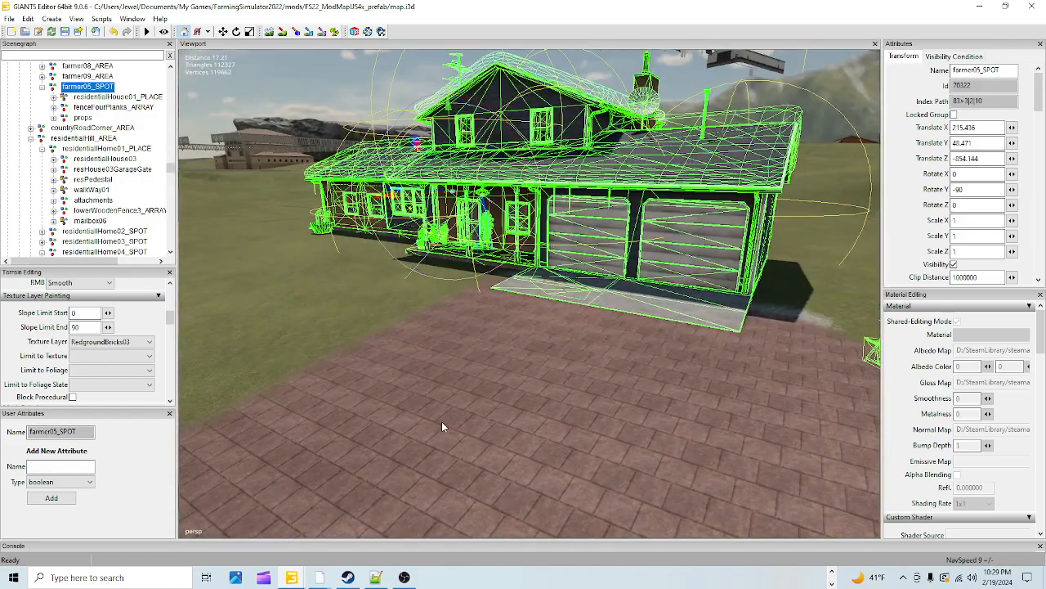
pyautogui.keyDown('alt'); pyautogui.moveTo(449, 419); pyautogui.dragTo(563, 442); pyautogui.keyUp('alt')
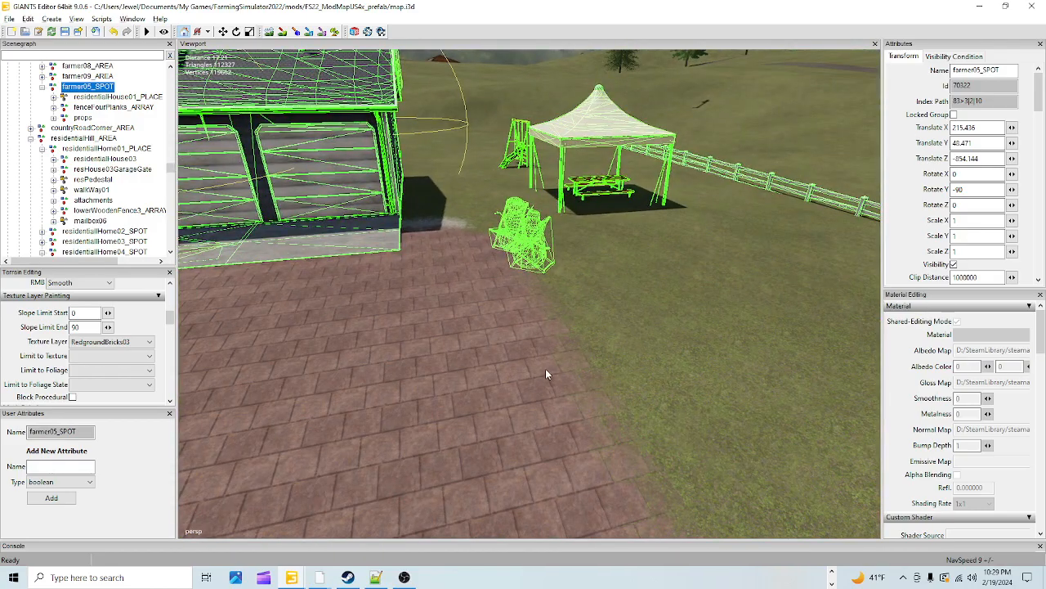
pyautogui.click(283, 31)
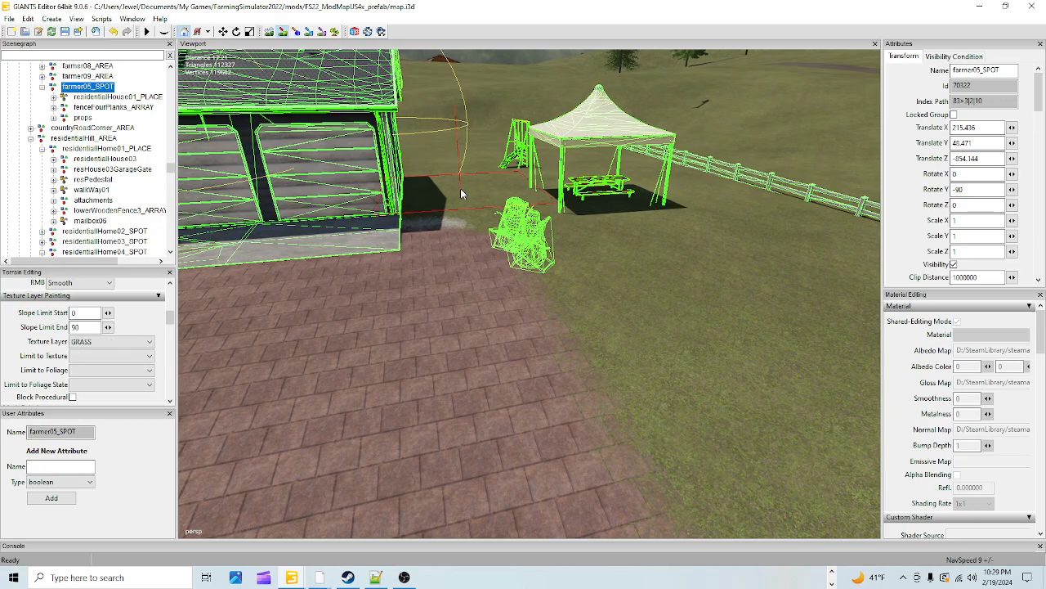
pyautogui.moveTo(459, 192); pyautogui.dragTo(451, 197)
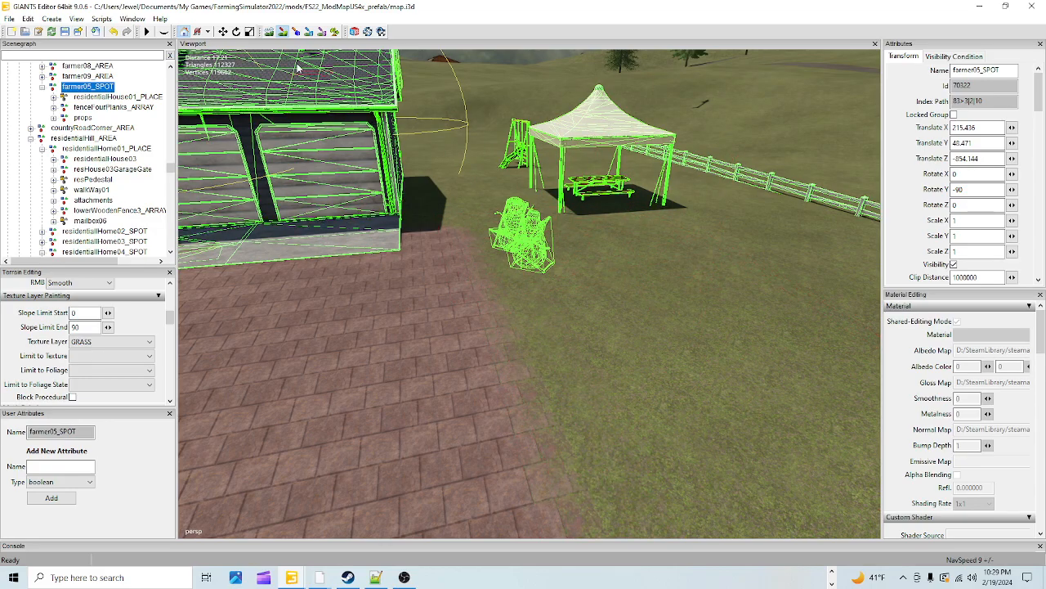
pyautogui.click(285, 36)
pyautogui.keyDown('alt'); pyautogui.moveTo(464, 291); pyautogui.dragTo(495, 449); pyautogui.keyUp('alt')
pyautogui.scroll(-3, 475, 359)
pyautogui.scroll(4, 524, 215)
pyautogui.keyDown('alt'); pyautogui.moveTo(524, 215); pyautogui.dragTo(420, 497); pyautogui.keyUp('alt')
pyautogui.scroll(-3, 419, 497)
pyautogui.click(164, 32)
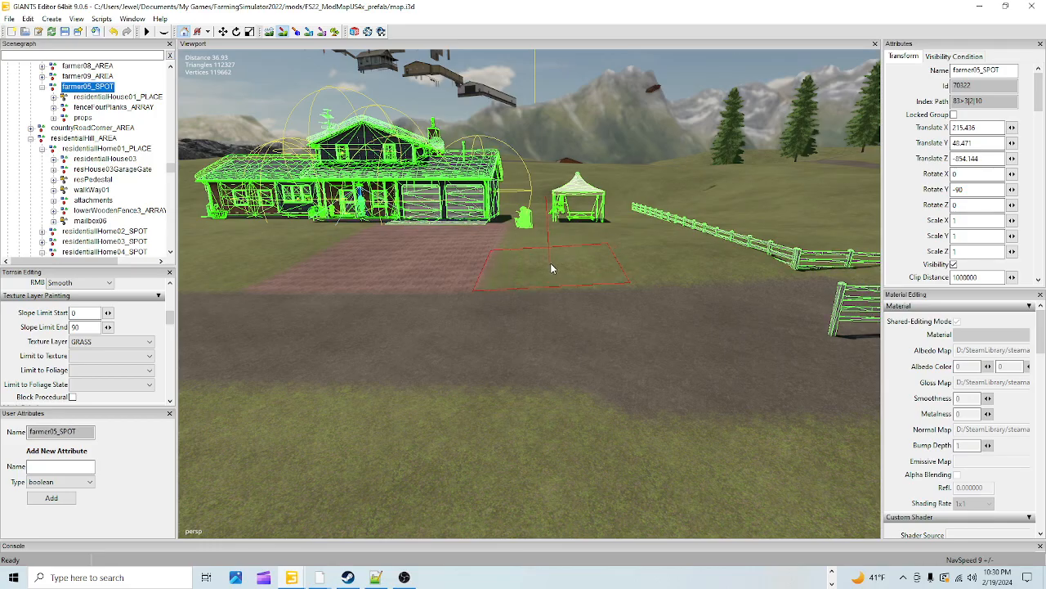
pyautogui.click(283, 32)
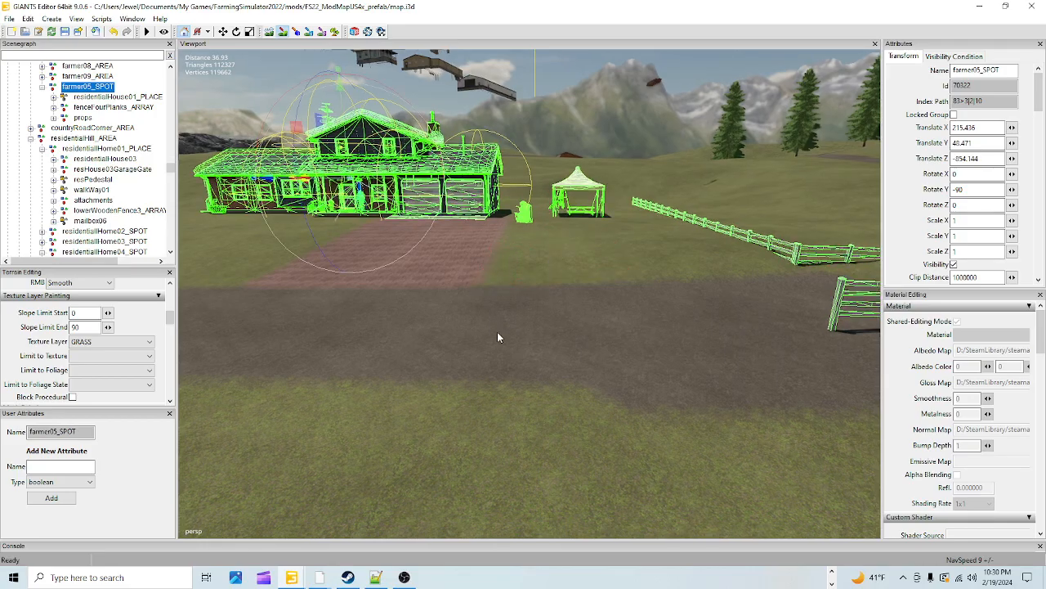
# - Examine the sides and back of the farmer05_SPOT house, checking how its walls and props meet the ground
pyautogui.keyDown('alt'); pyautogui.moveTo(497, 332); pyautogui.dragTo(371, 313, button='middle'); pyautogui.keyUp('alt')
pyautogui.scroll(2, 536, 275)
pyautogui.moveTo(371, 314)
pyautogui.keyDown('alt'); pyautogui.mouseDown()
pyautogui.moveTo(536, 276)
pyautogui.moveTo(455, 239)
pyautogui.mouseUp(); pyautogui.keyUp('alt')
pyautogui.scroll(3, 490, 239)
pyautogui.keyDown('alt'); pyautogui.moveTo(556, 243); pyautogui.dragTo(449, 217); pyautogui.keyUp('alt')
pyautogui.scroll(3, 649, 240)
pyautogui.scroll(2, 709, 146)
pyautogui.scroll(3, 449, 217)
pyautogui.scroll(3, 449, 216)
pyautogui.keyDown('alt'); pyautogui.moveTo(479, 184); pyautogui.dragTo(333, 329); pyautogui.keyUp('alt')
pyautogui.scroll(-3, 333, 329)
pyautogui.keyDown('alt'); pyautogui.moveTo(450, 344); pyautogui.dragTo(527, 332); pyautogui.keyUp('alt')
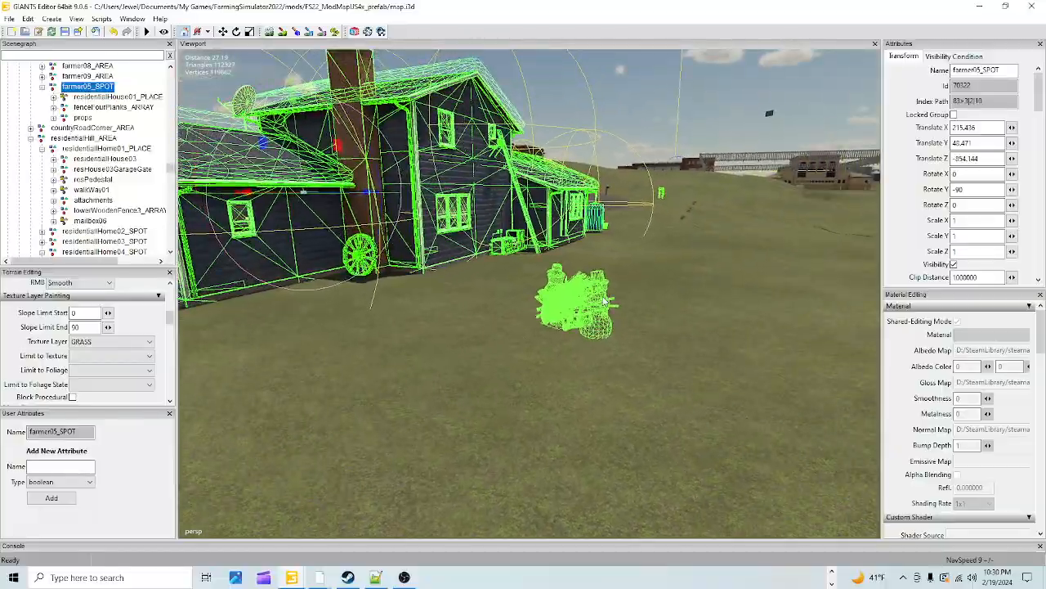
pyautogui.scroll(2, 591, 294)
pyautogui.keyDown('alt'); pyautogui.moveTo(591, 295); pyautogui.dragTo(559, 344); pyautogui.keyUp('alt')
pyautogui.scroll(-3, 469, 330)
pyautogui.scroll(3, 545, 295)
pyautogui.scroll(3, 545, 295)
pyautogui.keyDown('alt'); pyautogui.moveTo(588, 244); pyautogui.dragTo(445, 258); pyautogui.keyUp('alt')
pyautogui.scroll(-3, 416, 333)
pyautogui.keyDown('alt'); pyautogui.moveTo(416, 333); pyautogui.dragTo(306, 240); pyautogui.keyUp('alt')
pyautogui.scroll(3, 493, 328)
pyautogui.scroll(1, 378, 232)
pyautogui.scroll(-3, 378, 237)
pyautogui.keyDown('alt'); pyautogui.moveTo(394, 353); pyautogui.dragTo(474, 344); pyautogui.keyUp('alt')
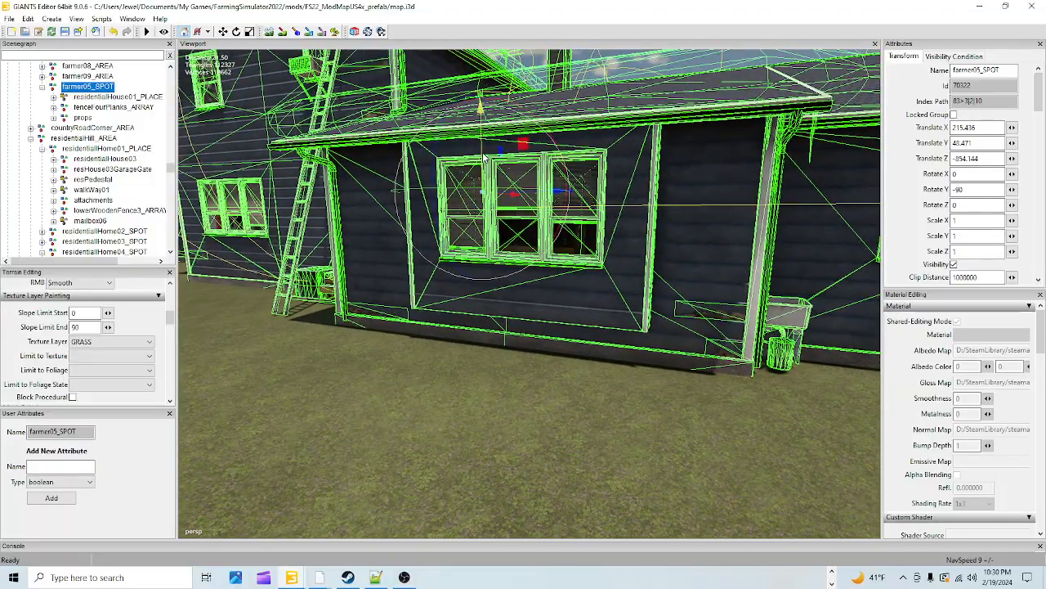
# - Lower the farmer05_SPOT house to a Translate Y of 48.403 and check its foundation along the walls
pyautogui.moveTo(484, 156); pyautogui.dragTo(471, 160)
pyautogui.moveTo(454, 301); pyautogui.dragTo(577, 320, button='right')
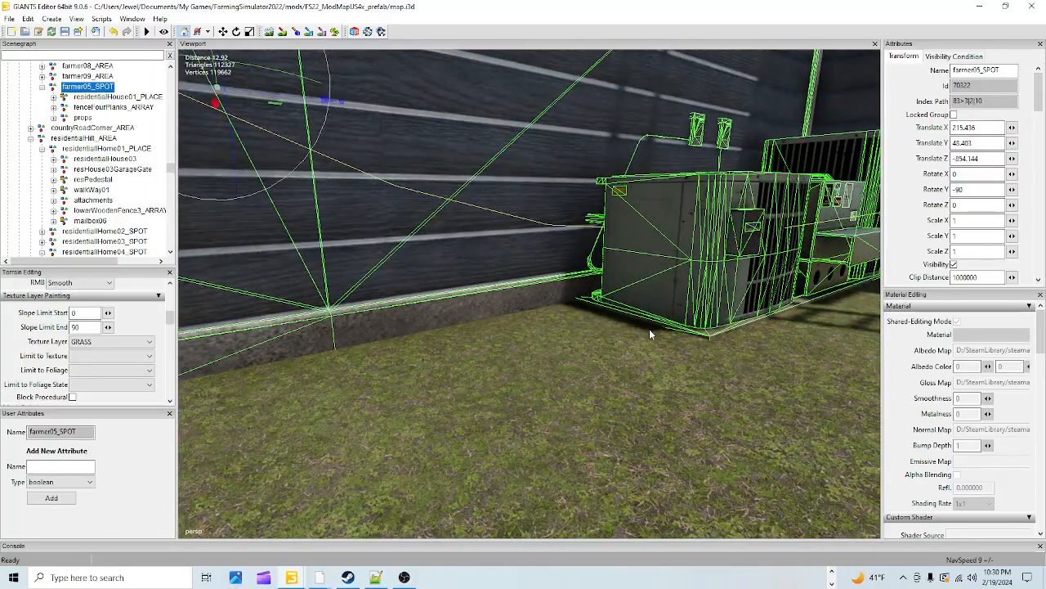
pyautogui.moveTo(665, 354); pyautogui.dragTo(628, 335, button='right')
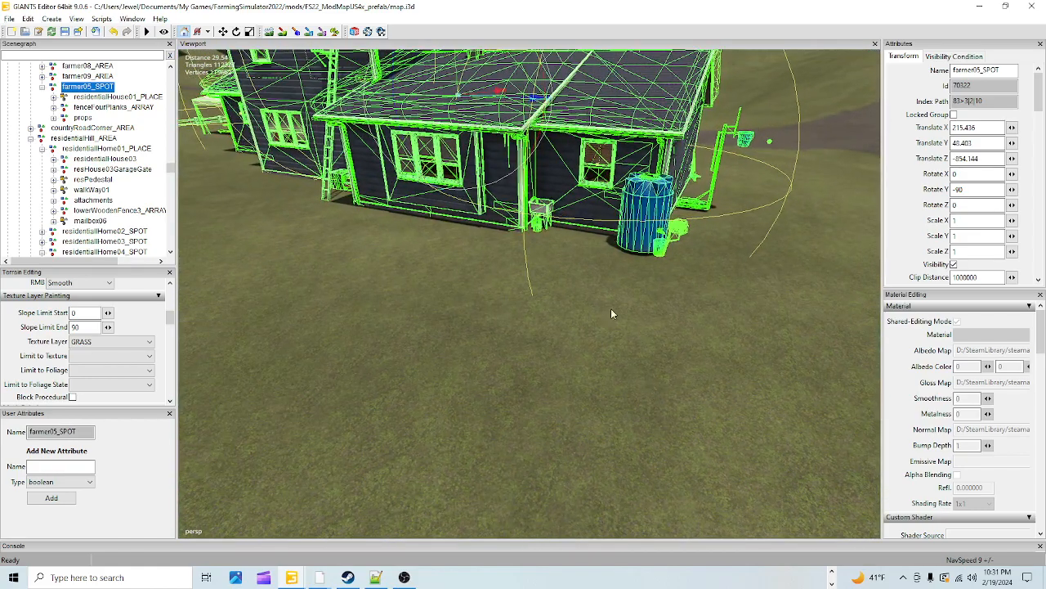
# - Smooth the terrain behind the house and on the open ground beyond its end wall with the sculpting brush
pyautogui.click(269, 31)
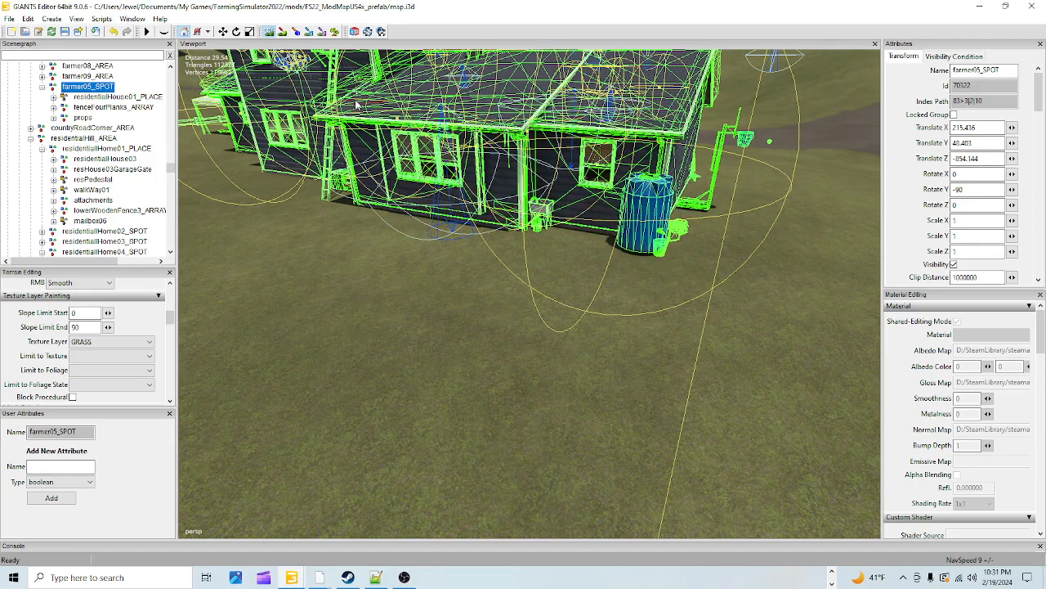
pyautogui.moveTo(406, 257); pyautogui.dragTo(542, 264, button='right')
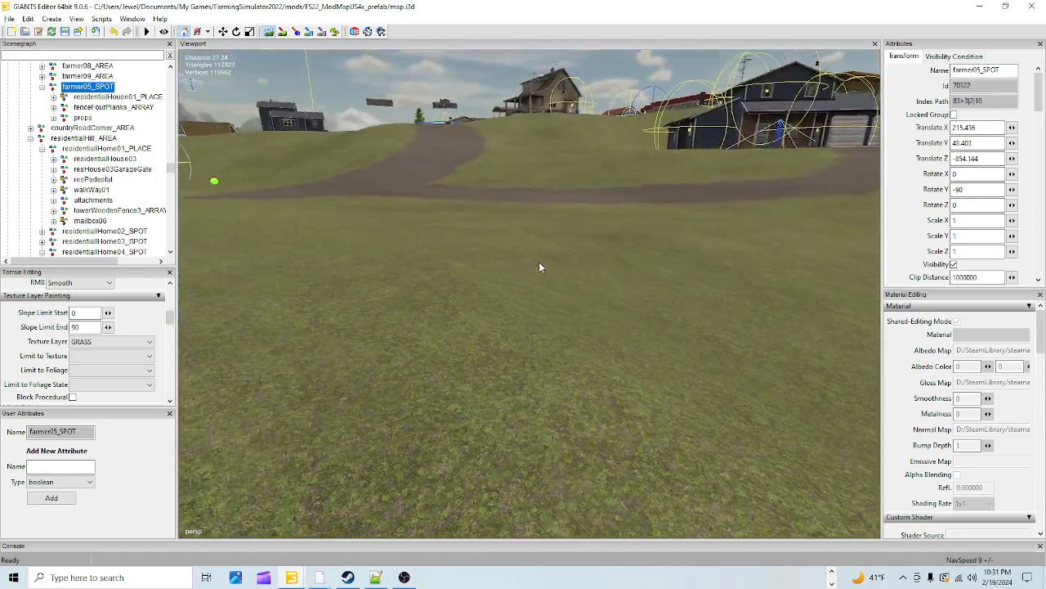
pyautogui.keyDown('alt'); pyautogui.moveTo(542, 264); pyautogui.dragTo(370, 225); pyautogui.keyUp('alt')
pyautogui.keyDown('alt'); pyautogui.moveTo(371, 225); pyautogui.dragTo(470, 198, button='right'); pyautogui.keyUp('alt')
pyautogui.keyDown('alt'); pyautogui.moveTo(469, 199); pyautogui.dragTo(344, 293); pyautogui.keyUp('alt')
pyautogui.keyDown('alt'); pyautogui.moveTo(343, 294); pyautogui.dragTo(556, 339, button='right'); pyautogui.keyUp('alt')
pyautogui.keyDown('alt'); pyautogui.moveTo(556, 340); pyautogui.dragTo(567, 353); pyautogui.keyUp('alt')
pyautogui.keyDown('alt'); pyautogui.moveTo(567, 353); pyautogui.dragTo(569, 281, button='right'); pyautogui.keyUp('alt')
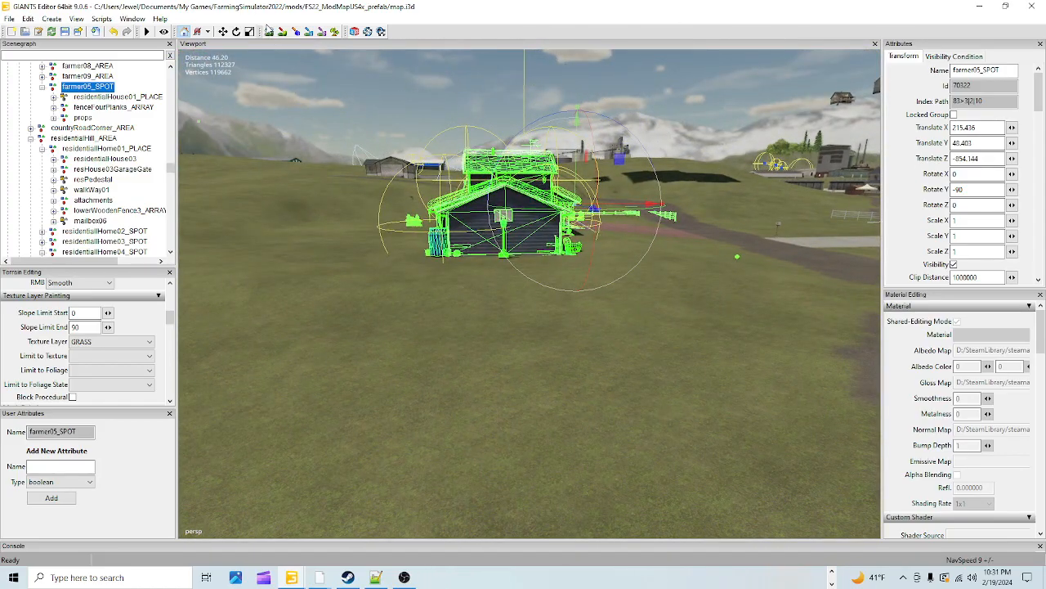
pyautogui.click(268, 32)
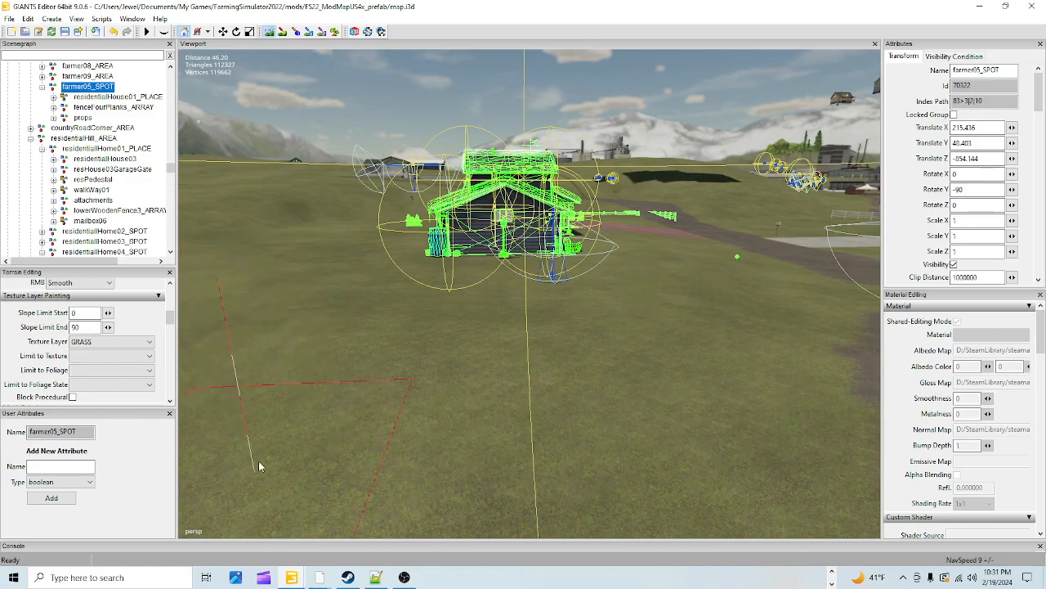
pyautogui.click(271, 35)
# - Paint a rectangular pad with the CONCRETE texture layer in front of the house's end wall, around the basketball hoop
pyautogui.moveTo(642, 503)
pyautogui.keyDown('alt'); pyautogui.mouseDown()
pyautogui.moveTo(627, 400)
pyautogui.moveTo(535, 476)
pyautogui.moveTo(537, 401)
pyautogui.mouseUp(); pyautogui.keyUp('alt')
pyautogui.scroll(5, 626, 401)
pyautogui.click(274, 29)
pyautogui.click(279, 33)
pyautogui.click(122, 345)
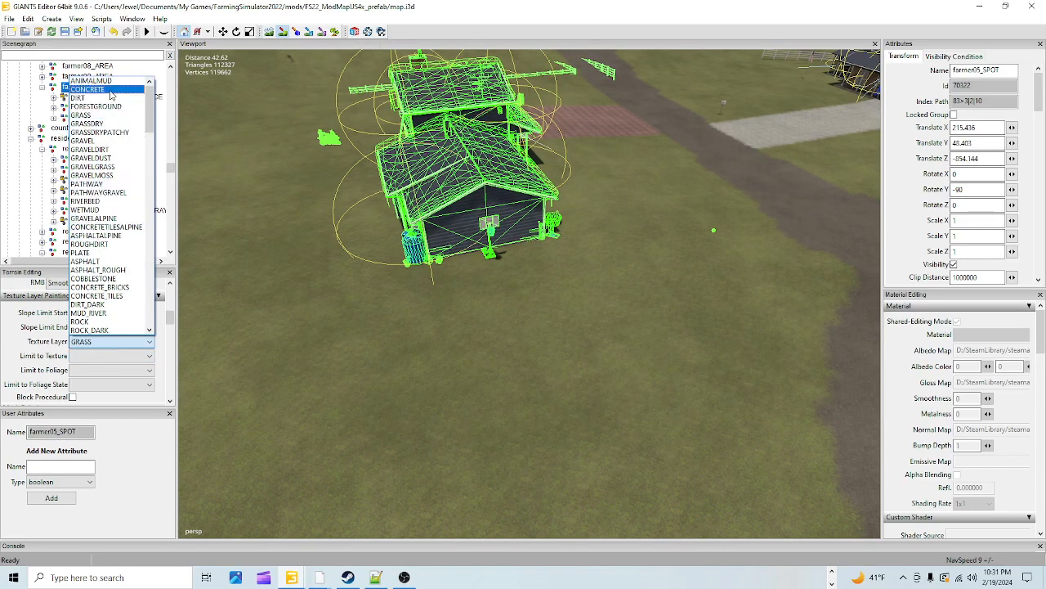
pyautogui.click(112, 90)
pyautogui.moveTo(525, 276)
pyautogui.mouseDown()
pyautogui.moveTo(540, 264)
pyautogui.moveTo(461, 288)
pyautogui.moveTo(502, 362)
pyautogui.moveTo(535, 343)
pyautogui.moveTo(525, 282)
pyautogui.moveTo(560, 350)
pyautogui.mouseUp()
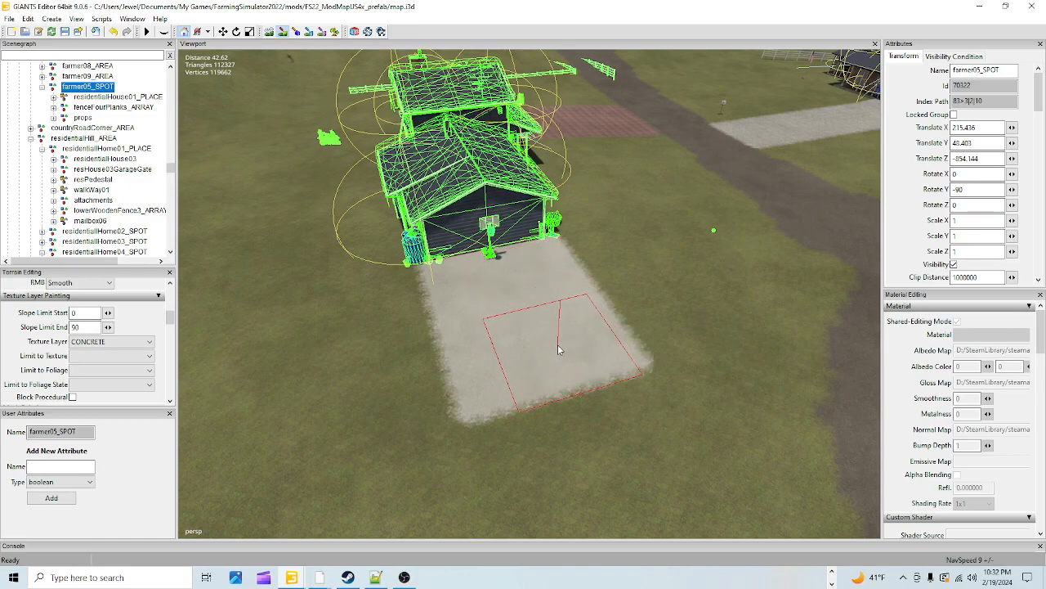
pyautogui.click(289, 33)
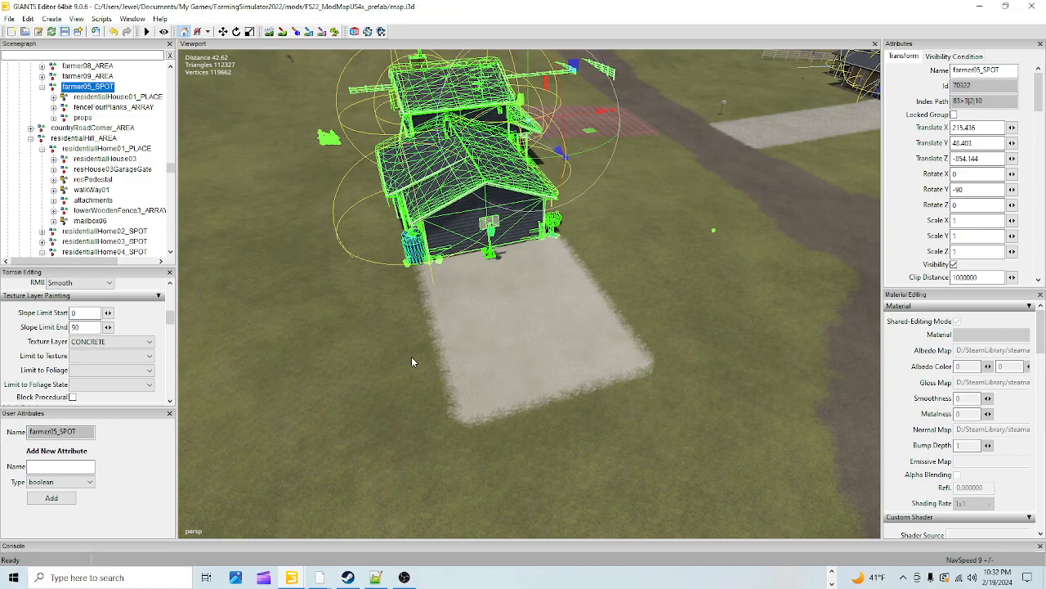
# - Examine the property from the road side, including the red brick driveway, the concrete pad and the neighbouring mailbox
pyautogui.keyDown('alt'); pyautogui.moveTo(502, 434); pyautogui.dragTo(540, 399); pyautogui.keyUp('alt')
pyautogui.keyDown('alt'); pyautogui.moveTo(540, 399); pyautogui.dragTo(706, 158, button='right'); pyautogui.keyUp('alt')
pyautogui.keyDown('alt'); pyautogui.moveTo(706, 158); pyautogui.dragTo(532, 283); pyautogui.keyUp('alt')
pyautogui.keyDown('alt'); pyautogui.moveTo(531, 282); pyautogui.dragTo(615, 215, button='right'); pyautogui.keyUp('alt')
pyautogui.keyDown('alt'); pyautogui.moveTo(615, 214); pyautogui.dragTo(503, 376); pyautogui.keyUp('alt')
pyautogui.keyDown('alt'); pyautogui.moveTo(504, 376); pyautogui.dragTo(589, 295, button='right'); pyautogui.keyUp('alt')
pyautogui.keyDown('alt'); pyautogui.moveTo(589, 295); pyautogui.dragTo(685, 304); pyautogui.keyUp('alt')
pyautogui.keyDown('alt'); pyautogui.moveTo(685, 305); pyautogui.dragTo(698, 386, button='right'); pyautogui.keyUp('alt')
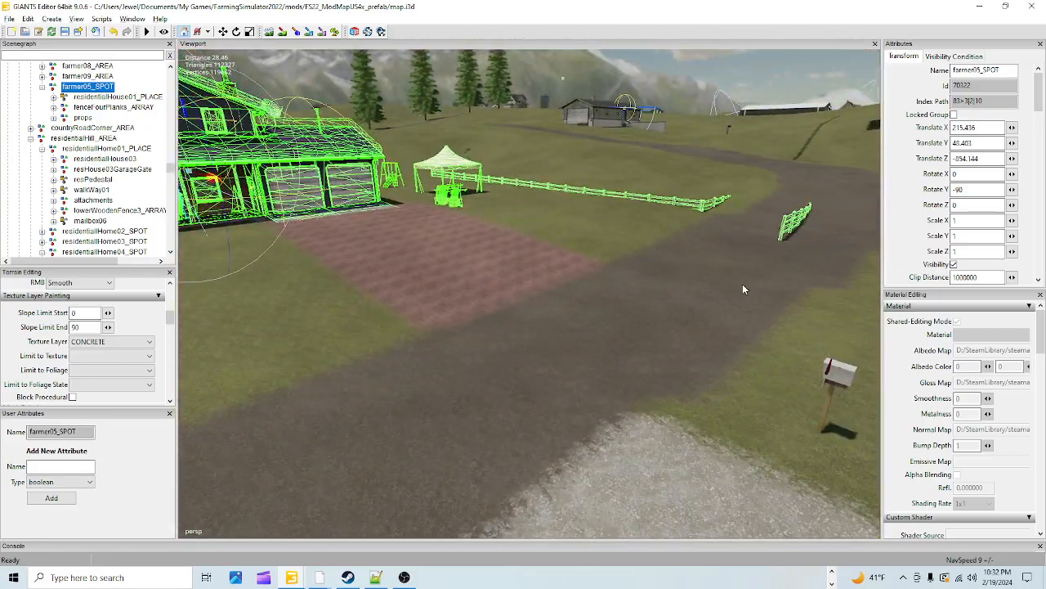
pyautogui.keyDown('alt'); pyautogui.moveTo(742, 284); pyautogui.dragTo(667, 356); pyautogui.keyUp('alt')
pyautogui.keyDown('alt'); pyautogui.moveTo(667, 356); pyautogui.dragTo(596, 311, button='right'); pyautogui.keyUp('alt')
pyautogui.keyDown('alt'); pyautogui.moveTo(596, 311); pyautogui.dragTo(549, 343); pyautogui.keyUp('alt')
pyautogui.keyDown('alt'); pyautogui.moveTo(550, 343); pyautogui.dragTo(552, 405, button='right'); pyautogui.keyUp('alt')
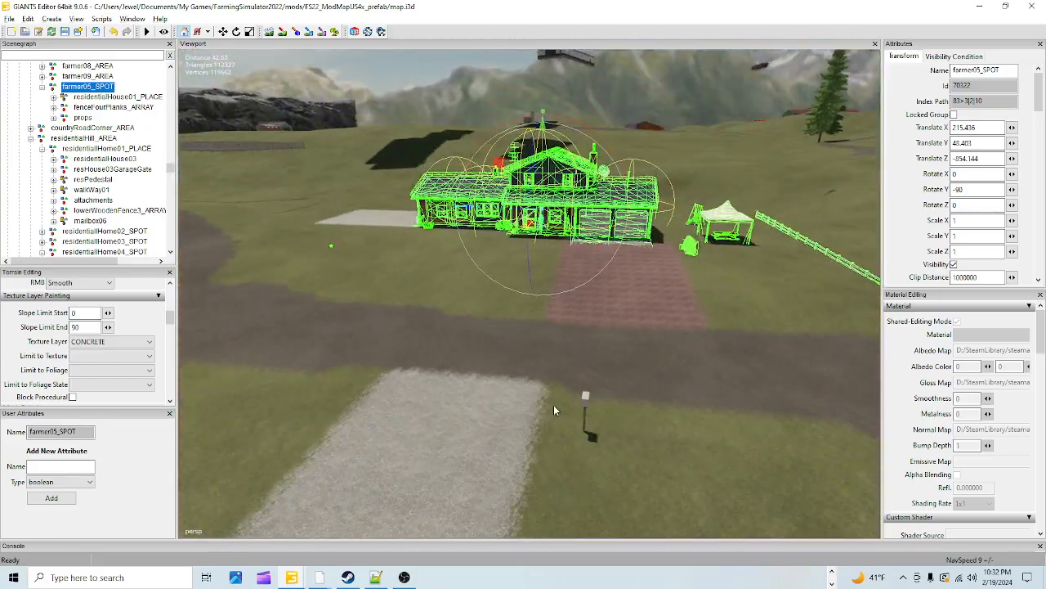
pyautogui.keyDown('alt'); pyautogui.moveTo(581, 399); pyautogui.dragTo(612, 194); pyautogui.keyUp('alt')
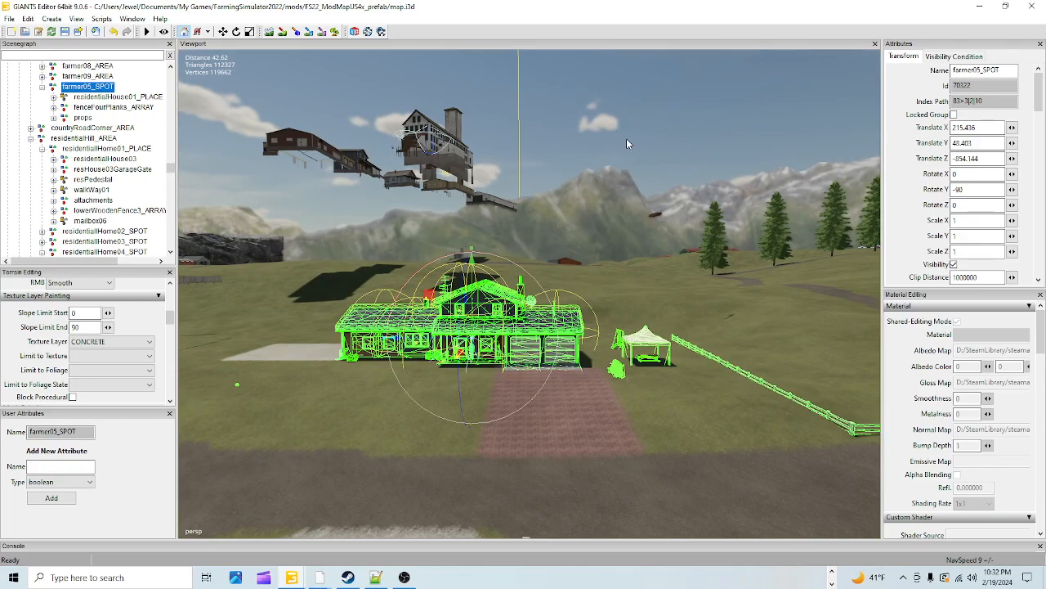
# - Deselect the farmer05_SPOT house and examine it from across the road together with the neighbouring lots
pyautogui.click(564, 238)
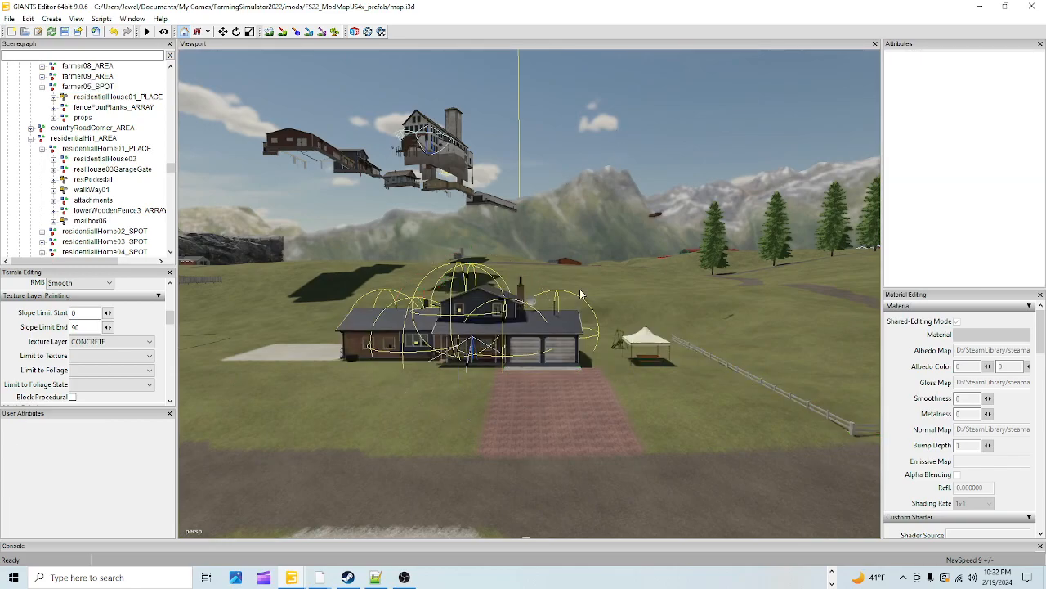
pyautogui.keyDown('alt'); pyautogui.moveTo(606, 502); pyautogui.dragTo(635, 374, button='right'); pyautogui.keyUp('alt')
pyautogui.keyDown('alt'); pyautogui.moveTo(635, 374); pyautogui.dragTo(630, 352); pyautogui.keyUp('alt')
pyautogui.keyDown('alt'); pyautogui.moveTo(630, 353); pyautogui.dragTo(600, 376, button='right'); pyautogui.keyUp('alt')
pyautogui.keyDown('alt'); pyautogui.moveTo(600, 376); pyautogui.dragTo(547, 411); pyautogui.keyUp('alt')
pyautogui.keyDown('alt'); pyautogui.moveTo(546, 410); pyautogui.dragTo(506, 493, button='right'); pyautogui.keyUp('alt')
pyautogui.keyDown('alt'); pyautogui.moveTo(506, 493); pyautogui.dragTo(576, 491); pyautogui.keyUp('alt')
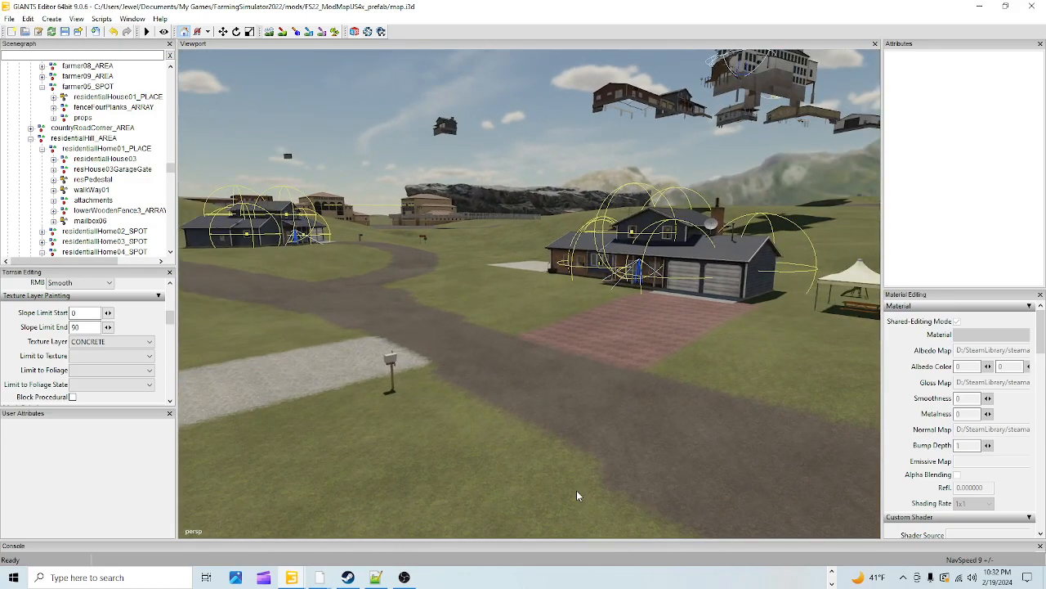